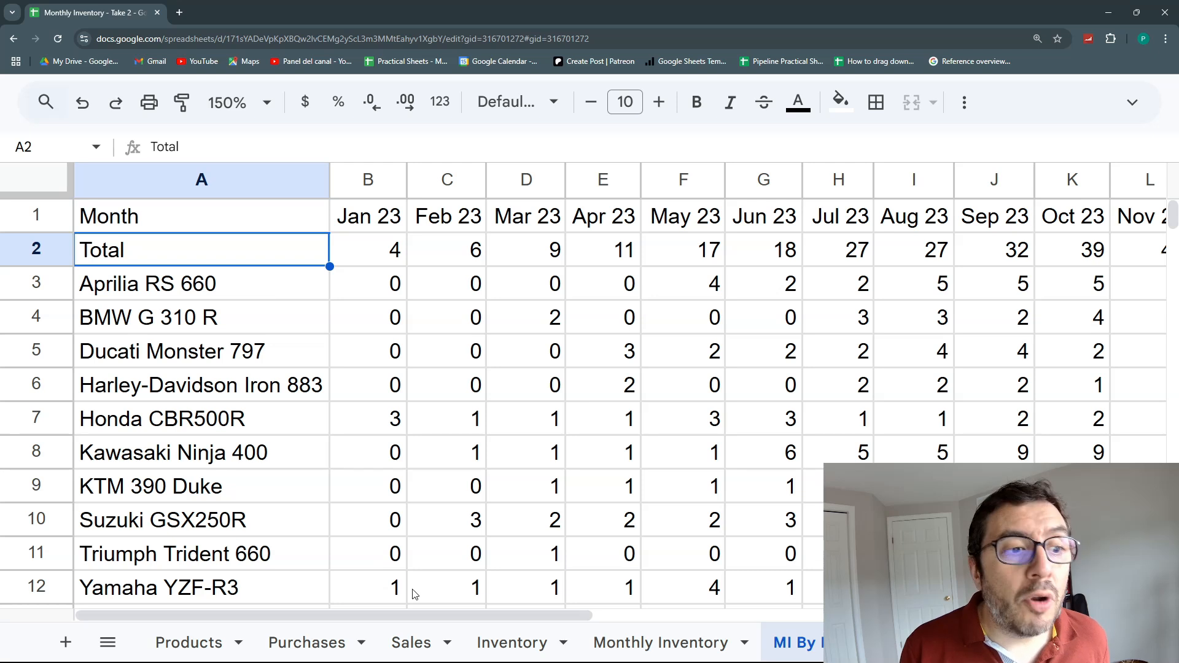
- Review the monthly inventory layout, the Inventory sheet and the Dashboard summary
click(532, 640)
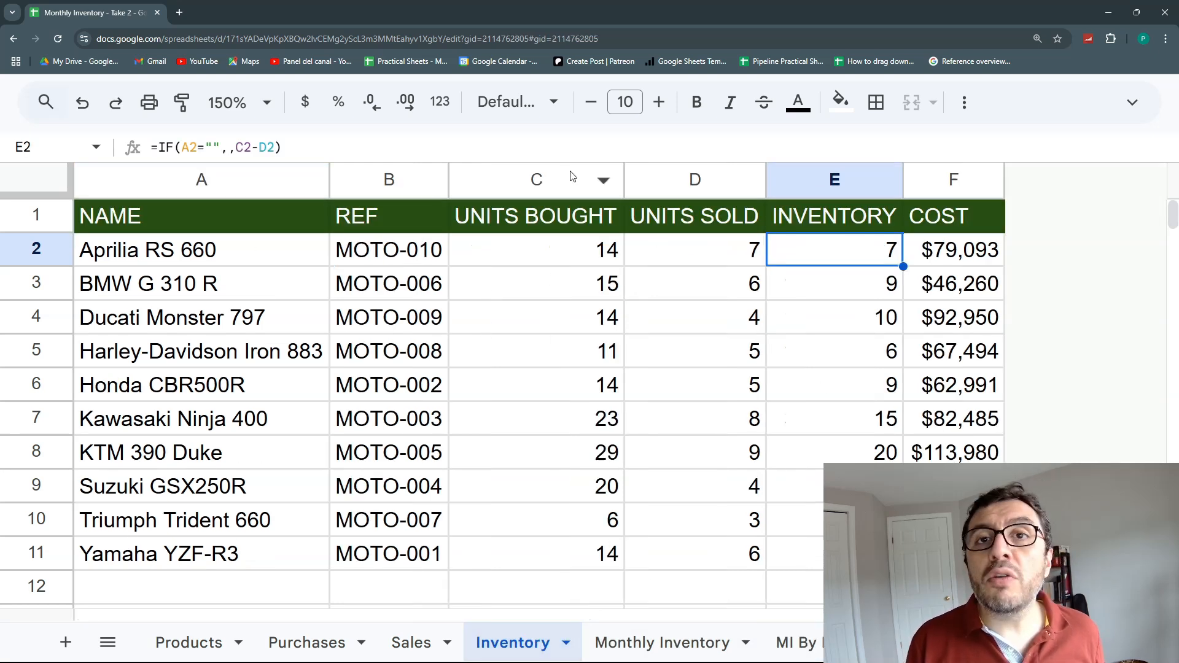
click(799, 643)
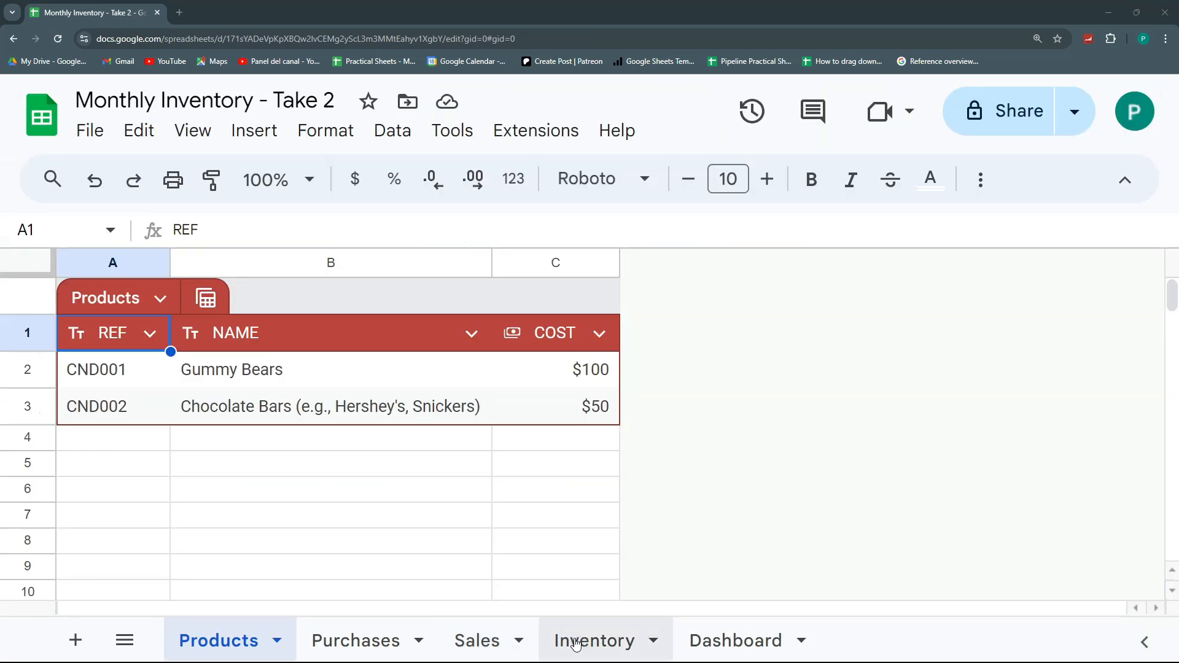
click(575, 642)
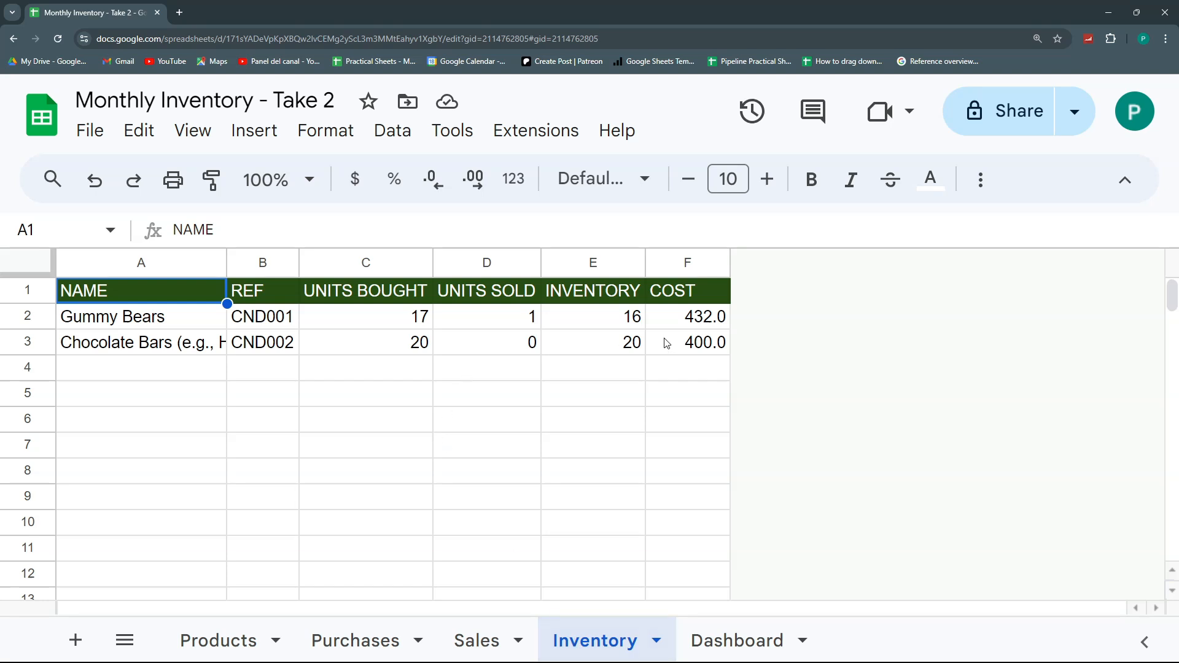
click(745, 636)
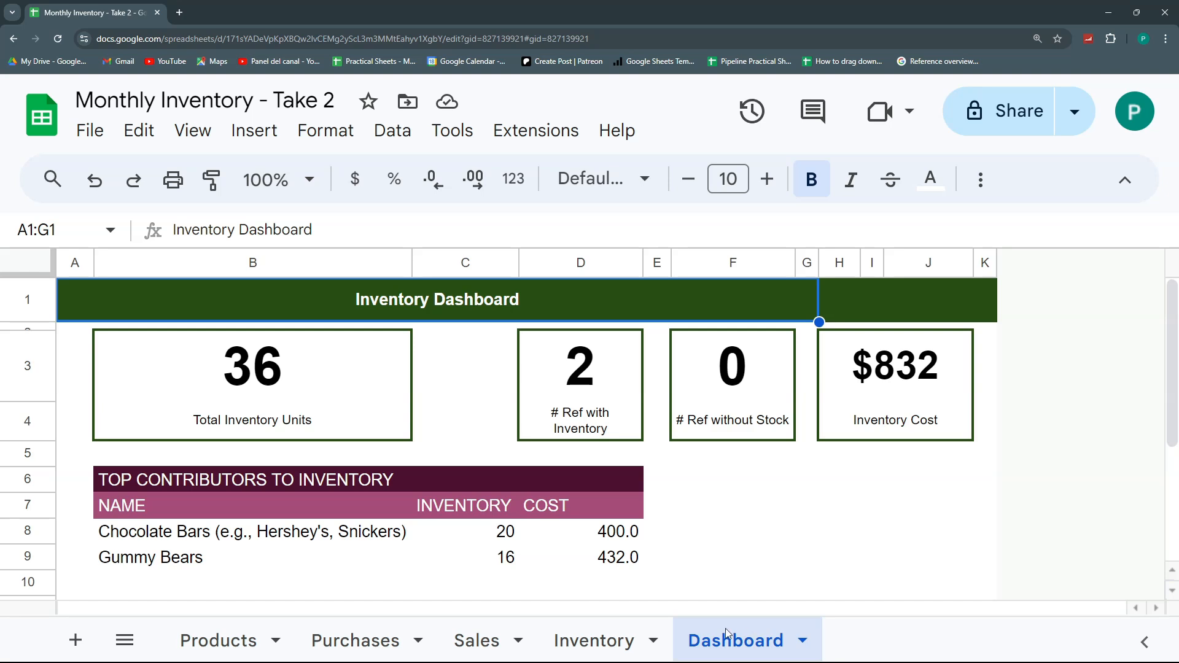
click(610, 640)
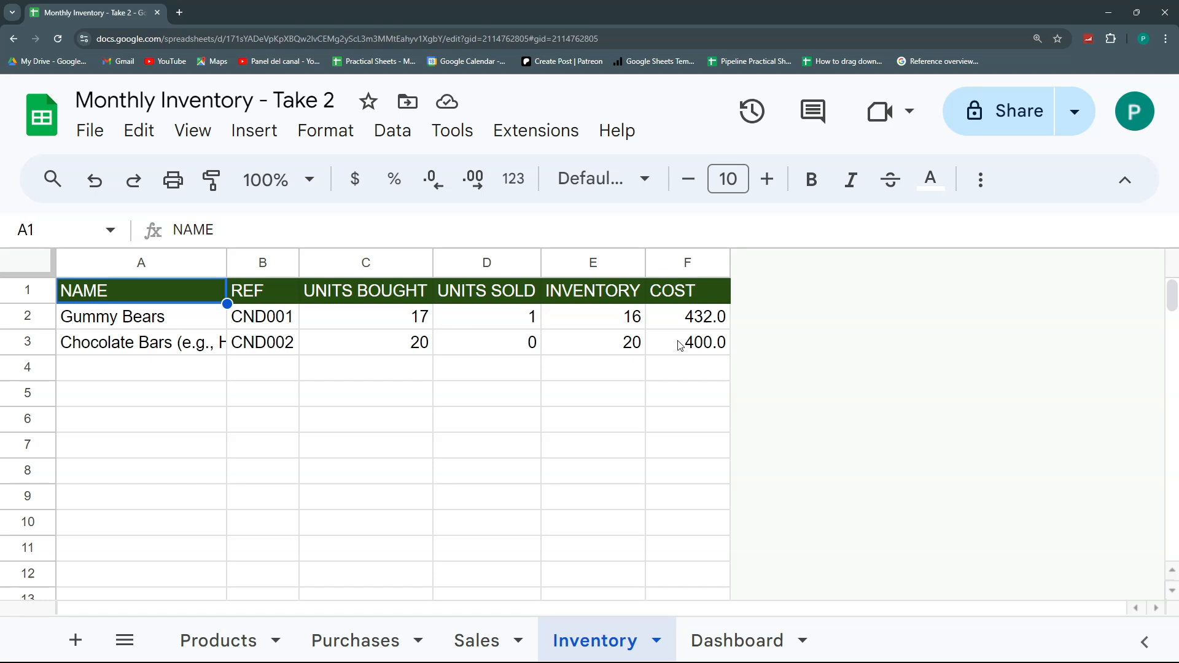
- Examine the inventory formula in E2 and the transaction dates in the Purchases and Sales sheets, ending on the Inventory sheet
click(634, 318)
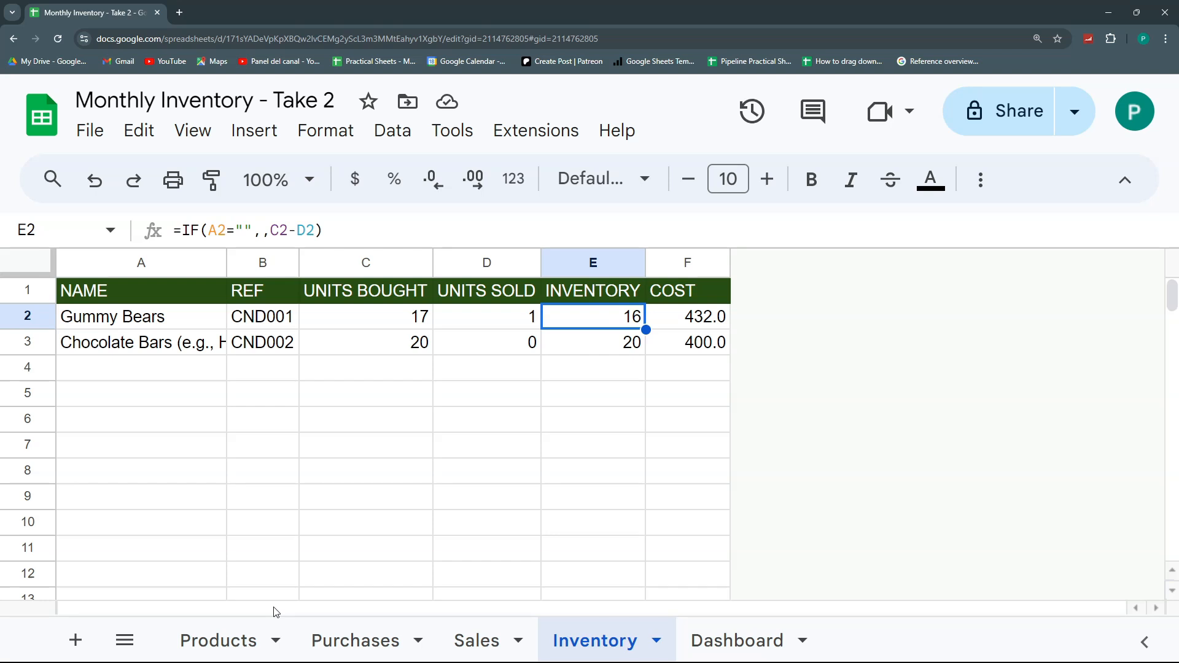
click(332, 645)
drag(446, 376, 434, 486)
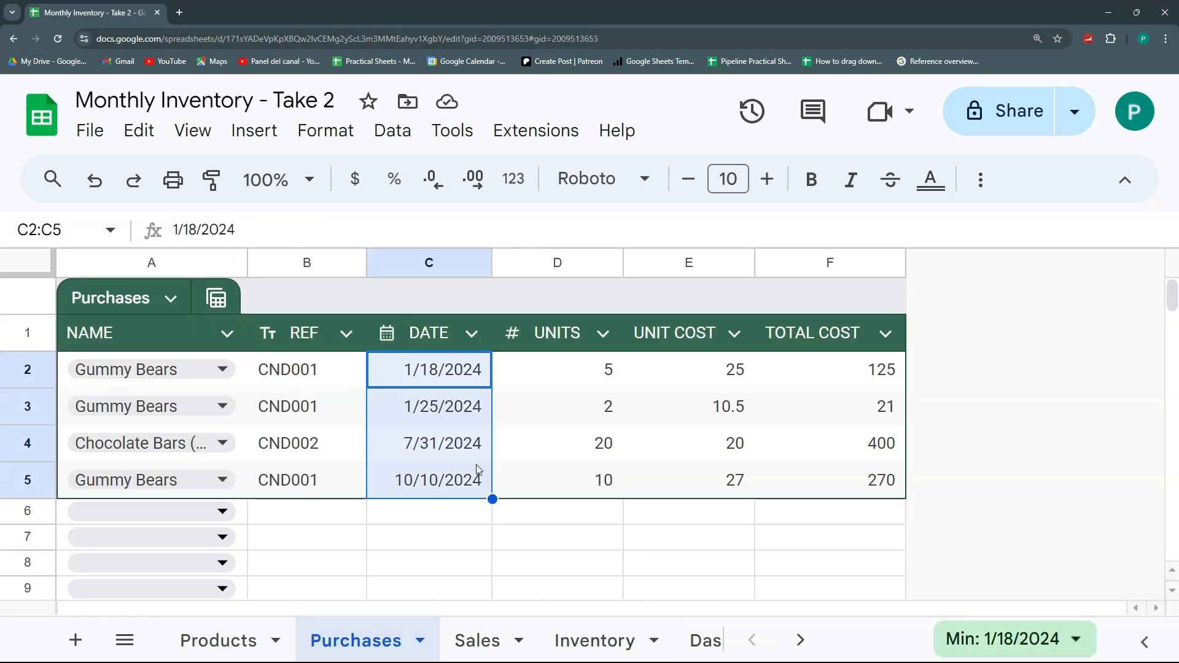
click(479, 638)
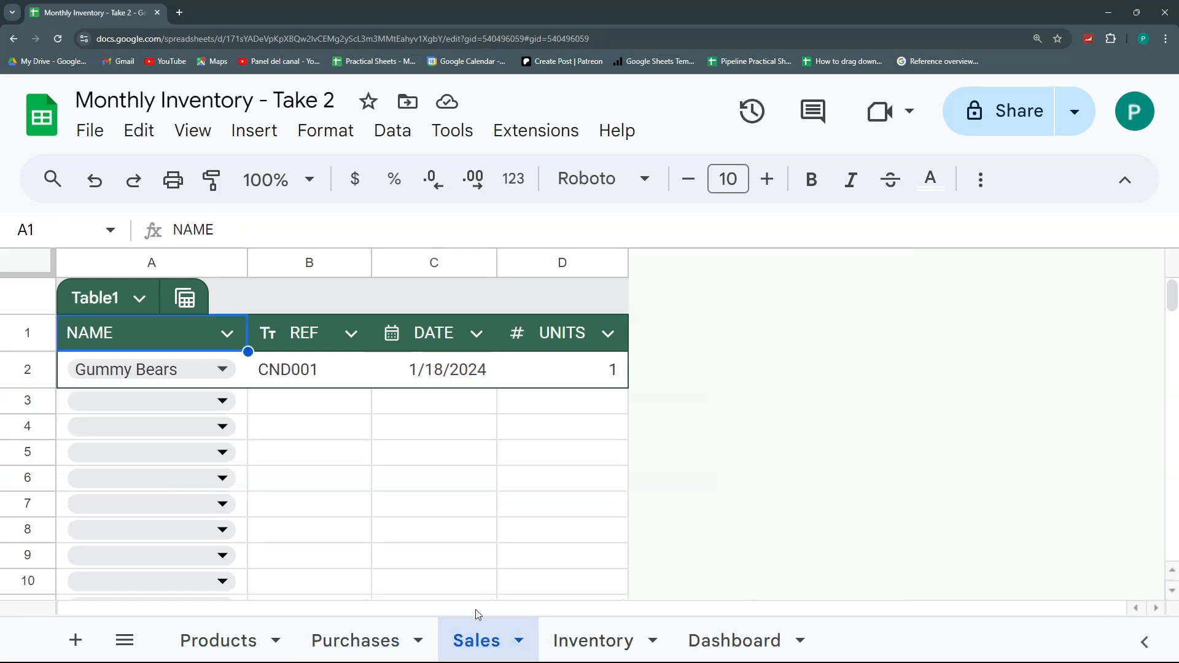
click(406, 382)
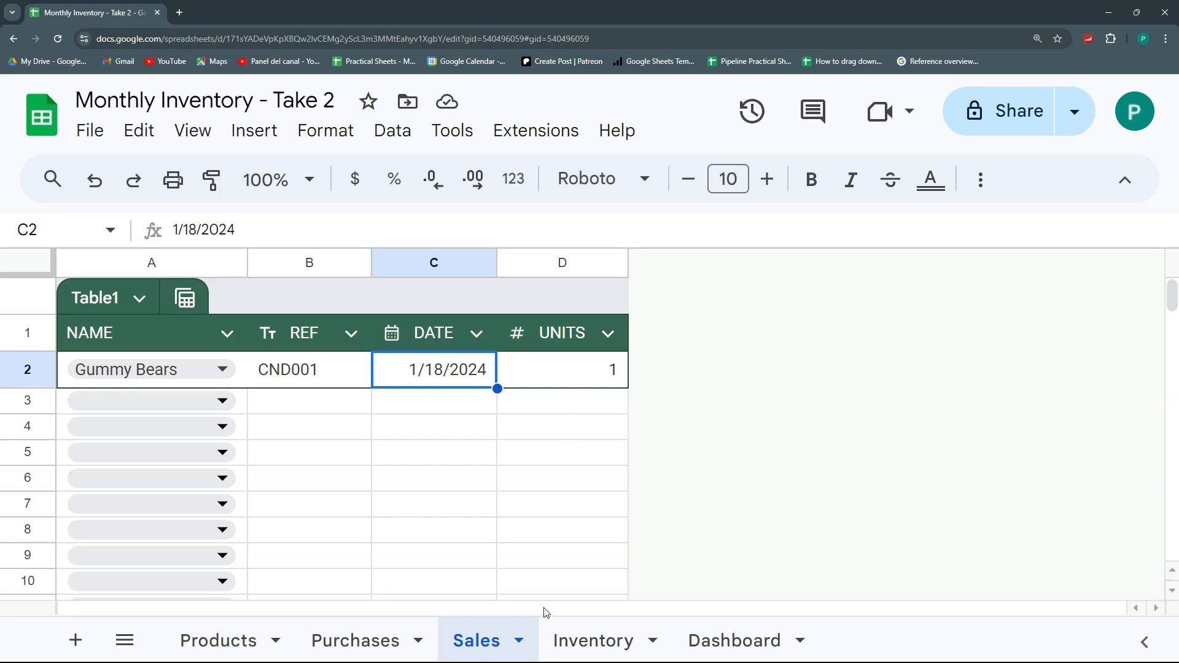
click(566, 631)
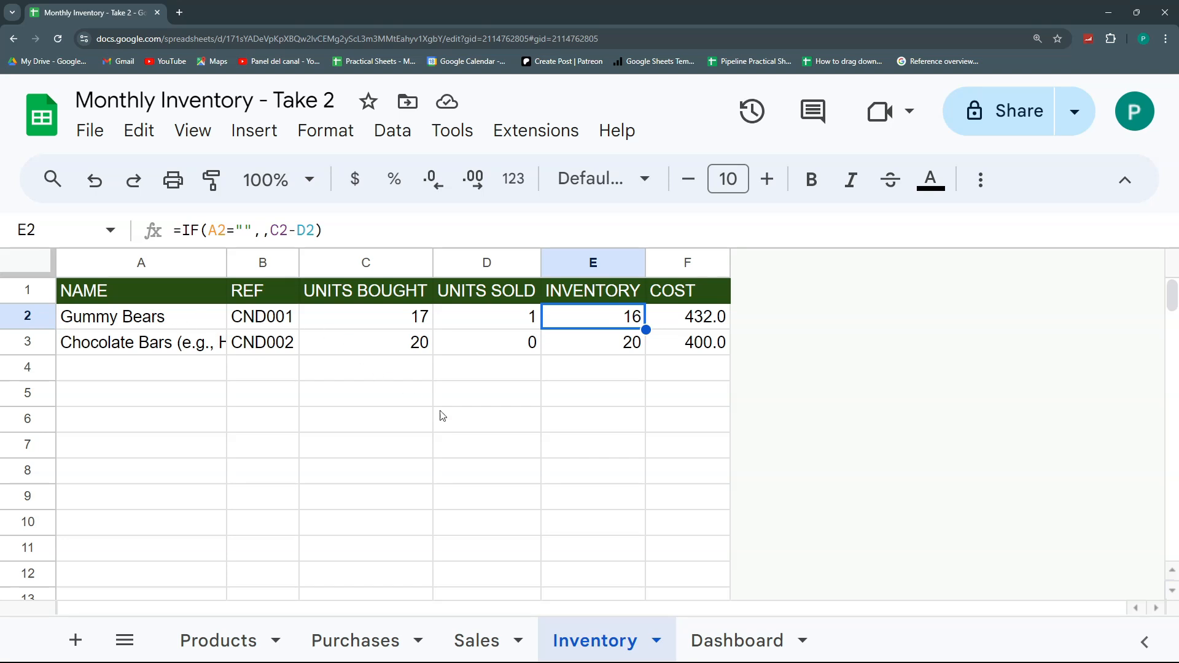
- Add a new sheet after Inventory and name it Monthly Inventory
click(75, 640)
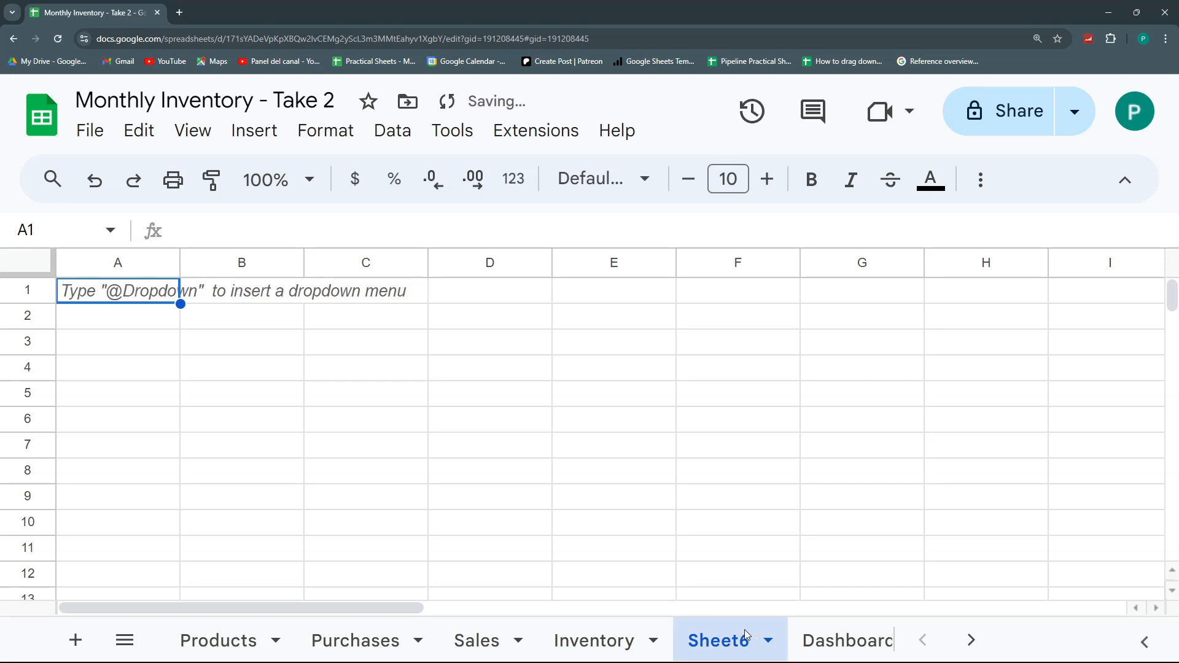
double_click(746, 634)
text(M)
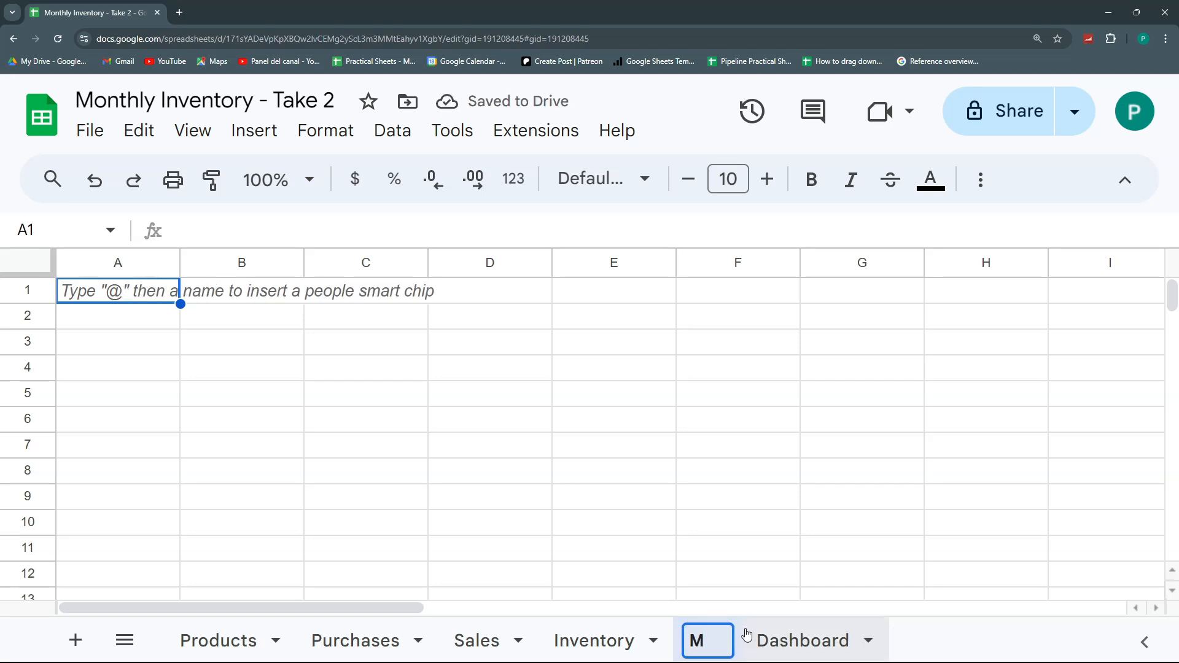
text(oonthly Inventory)
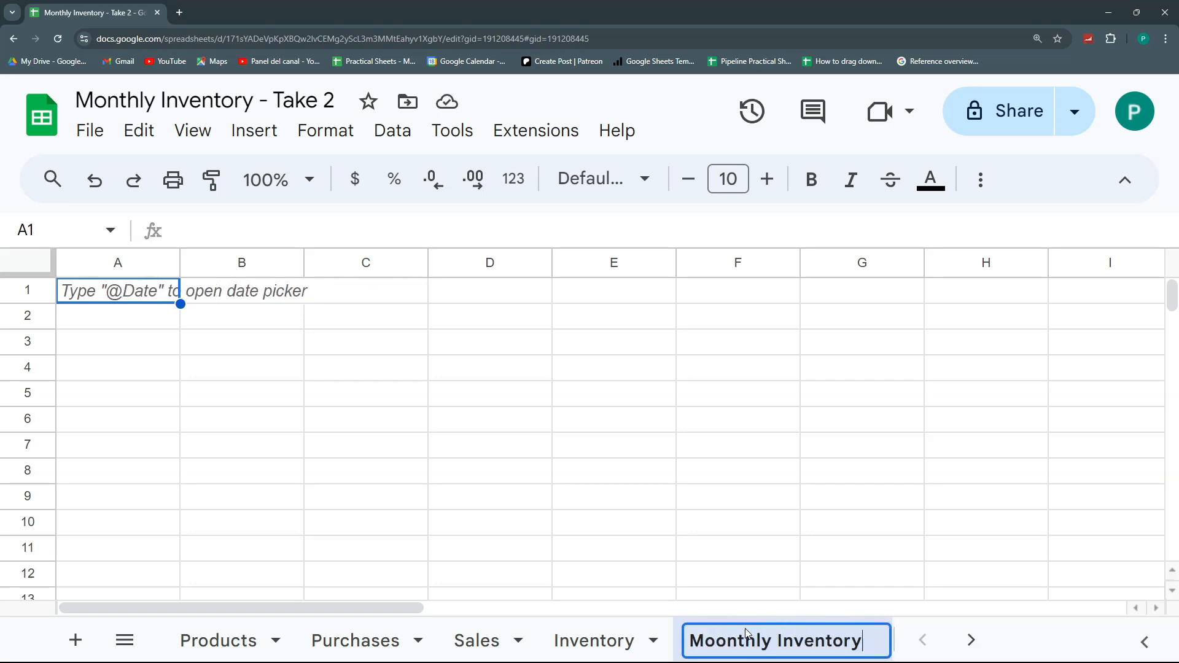
key(Return)
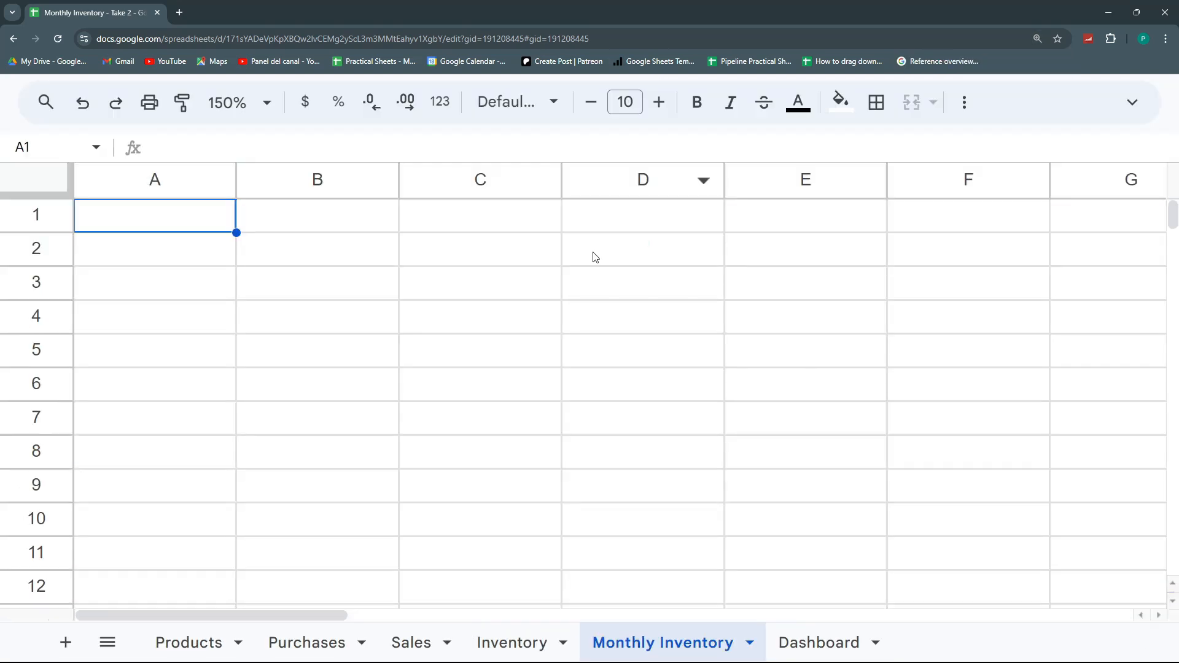
click(595, 263)
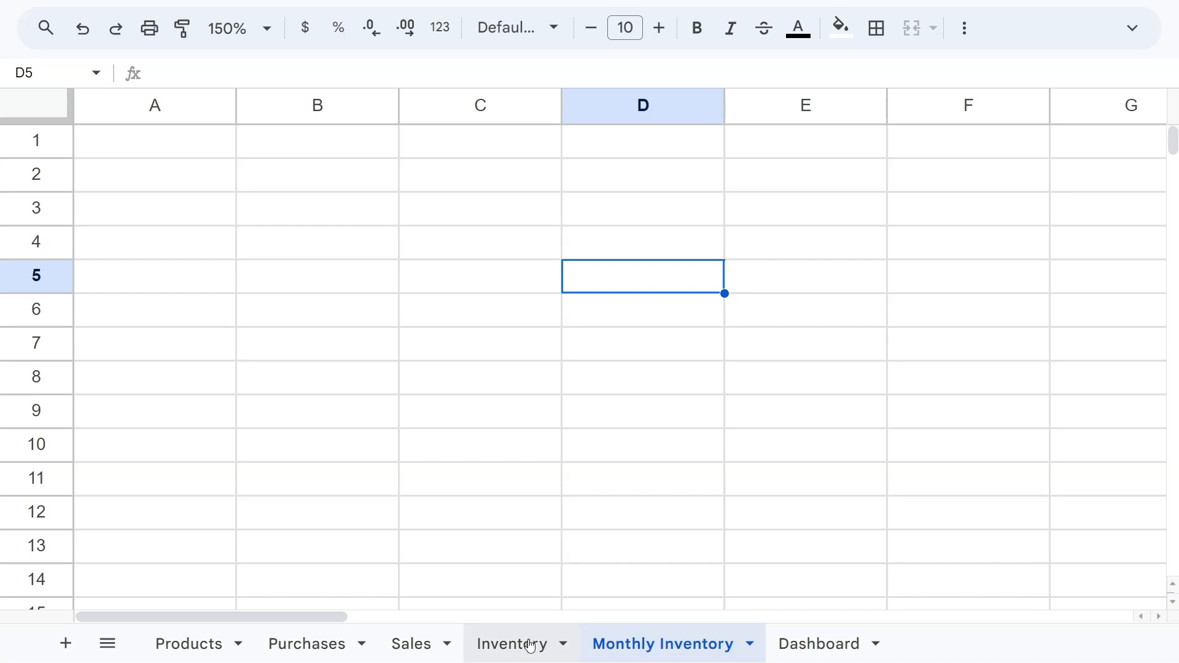
- Extend the Products table range to Products!A1:C11 to cover all the motorcycle rows
click(342, 645)
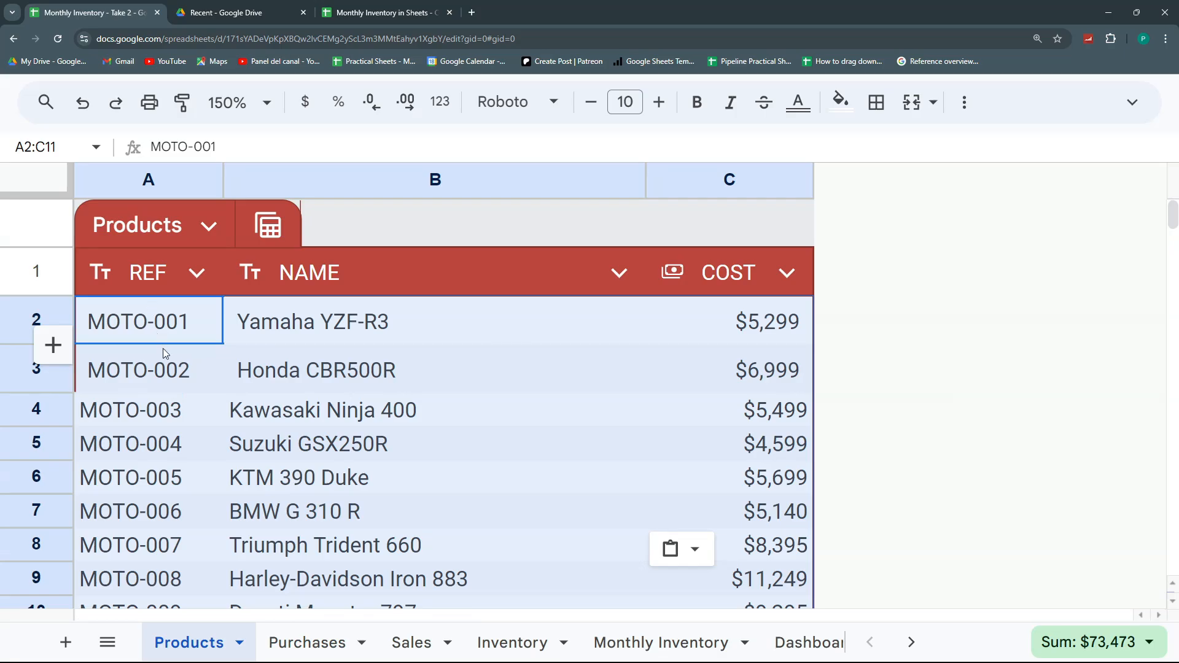
scroll(212, 314, down, 2)
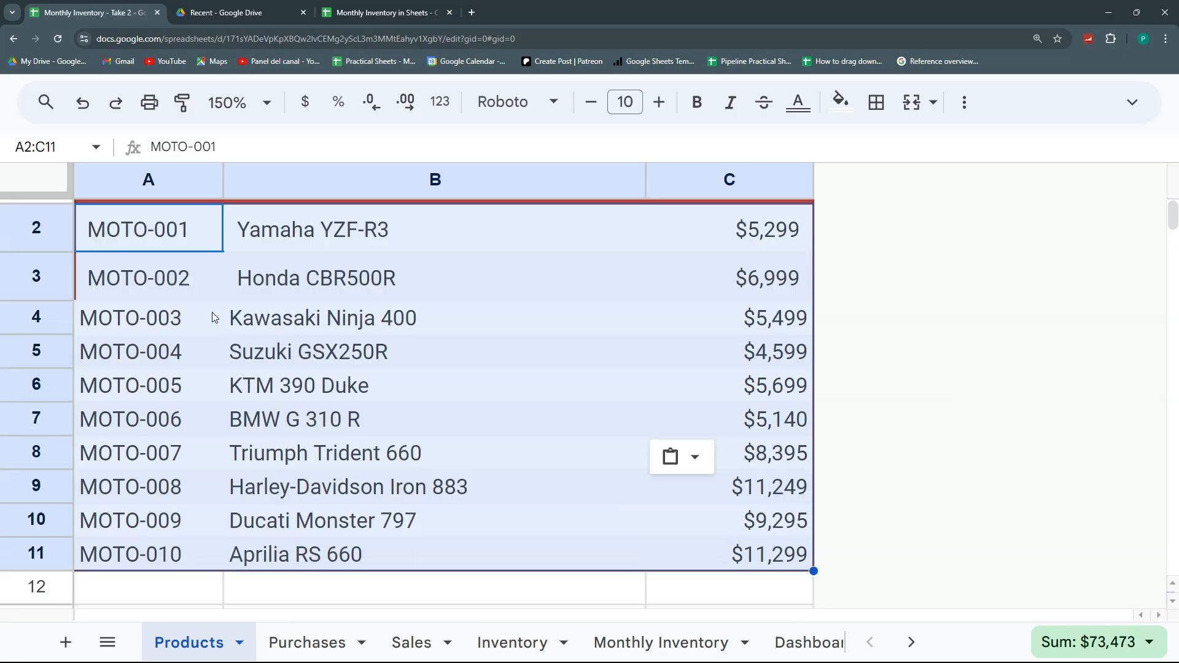
scroll(212, 312, up, 2)
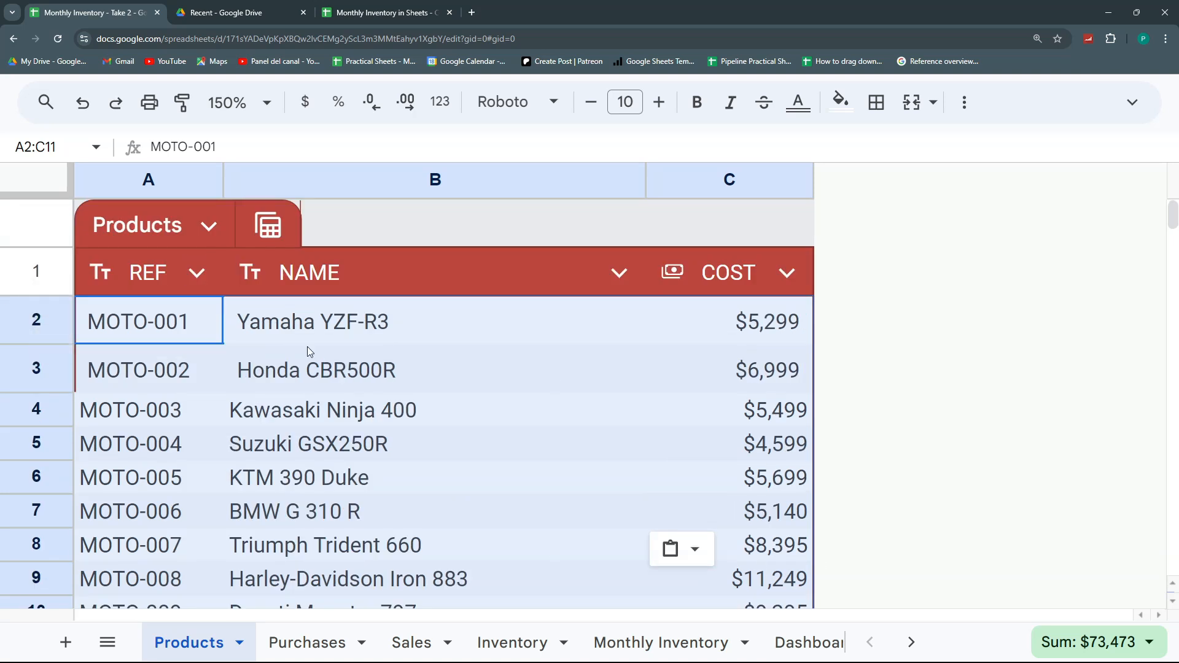
click(211, 227)
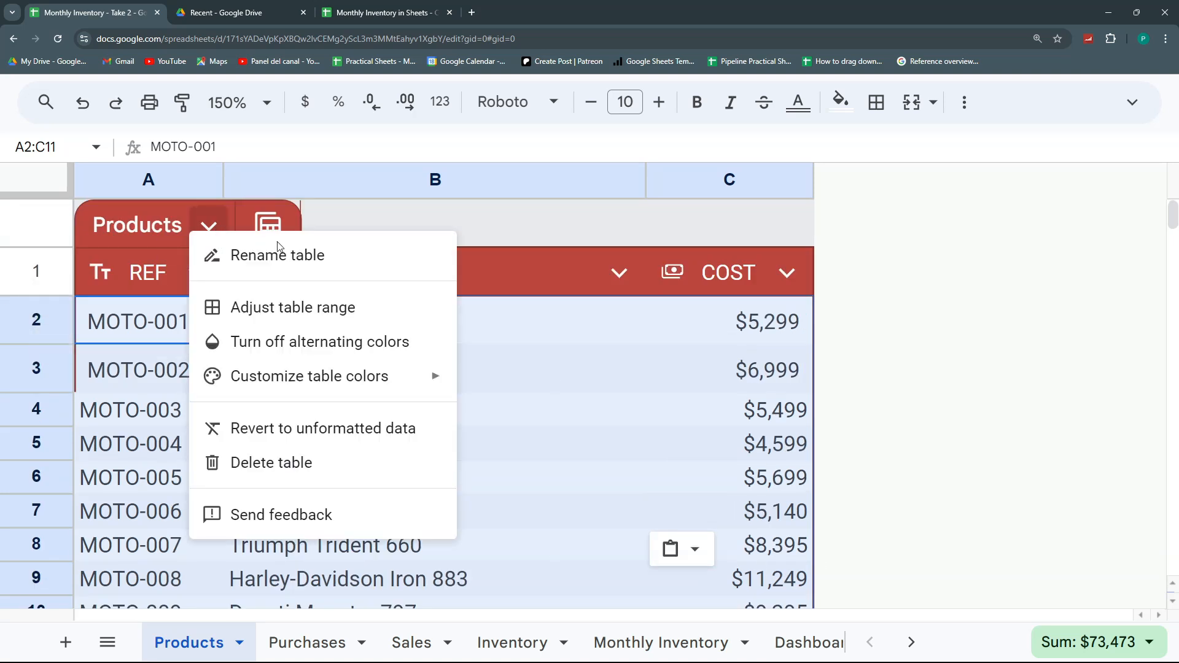
click(285, 306)
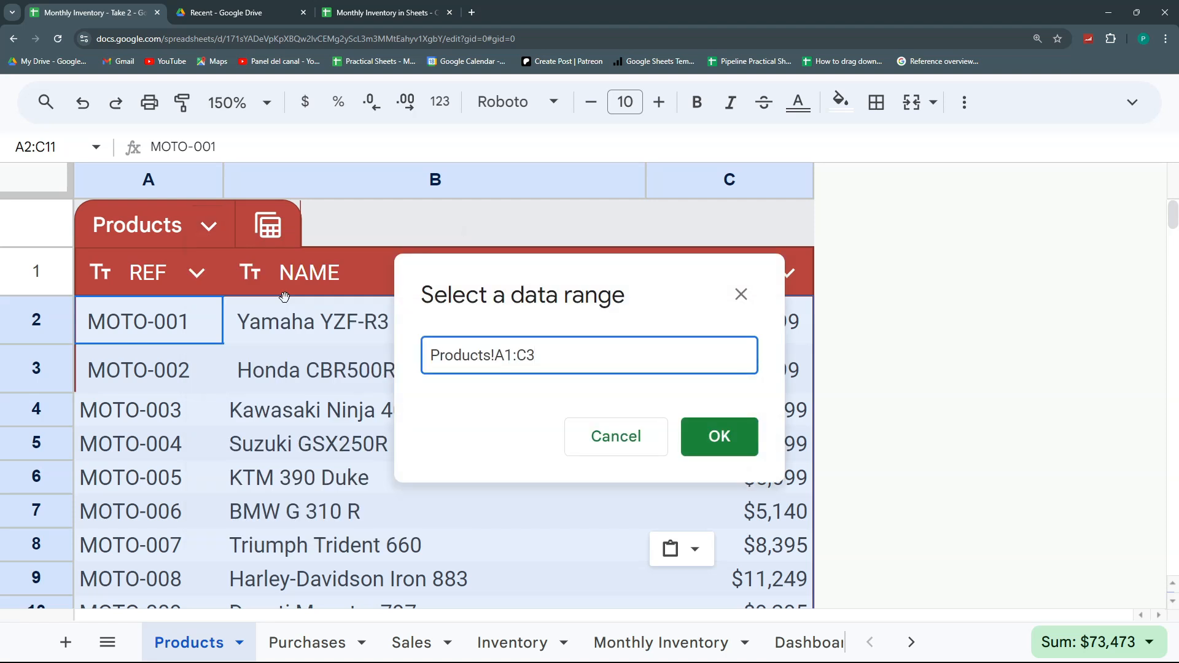
scroll(295, 506, down, 3)
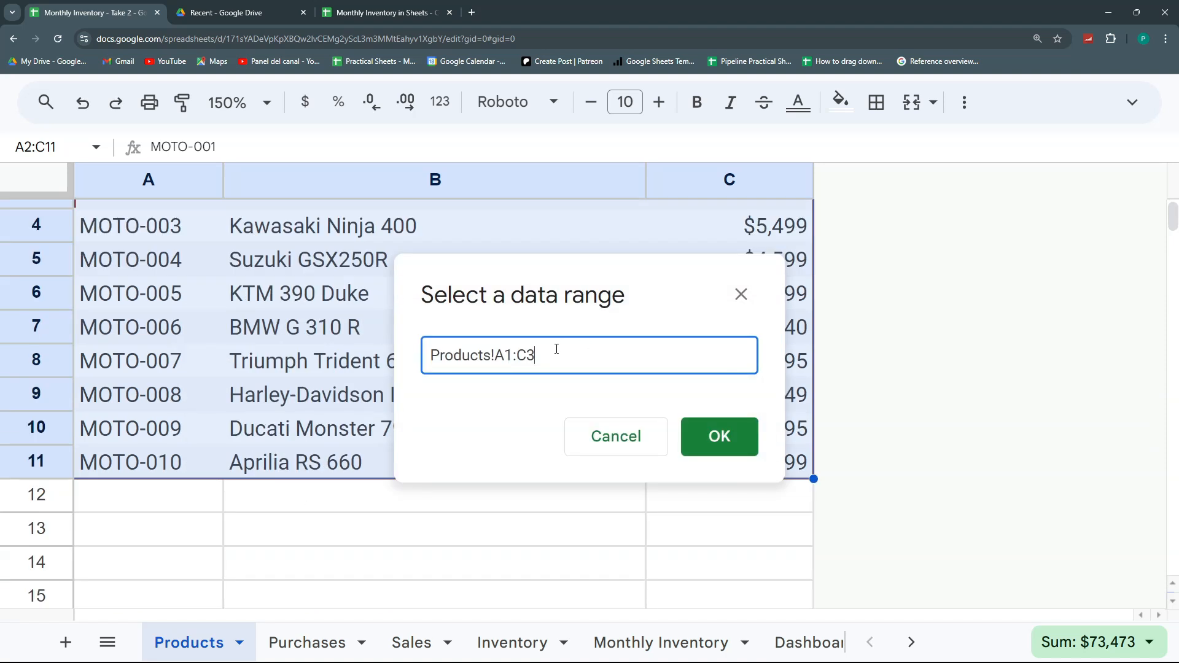
key(BackSpace)
text(11)
click(713, 436)
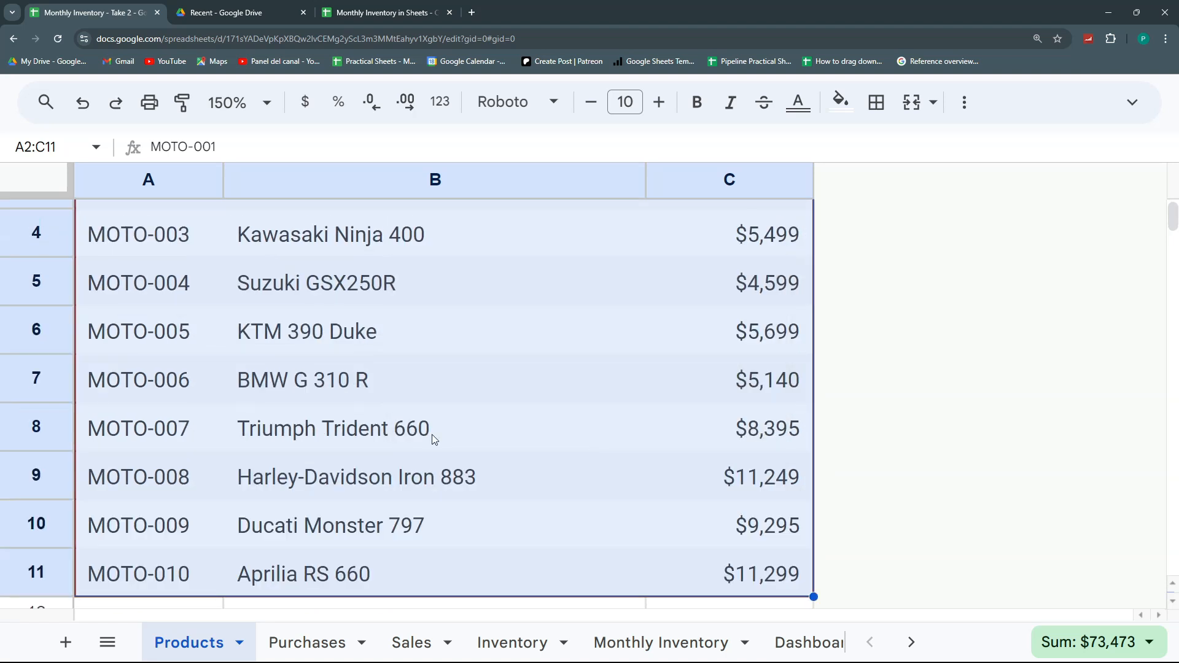
scroll(355, 422, up, 3)
- Copy the dates, units and unit costs in C2:E58 from the other workbook's Purchases sheet into this Purchases table, starting at C2
click(307, 643)
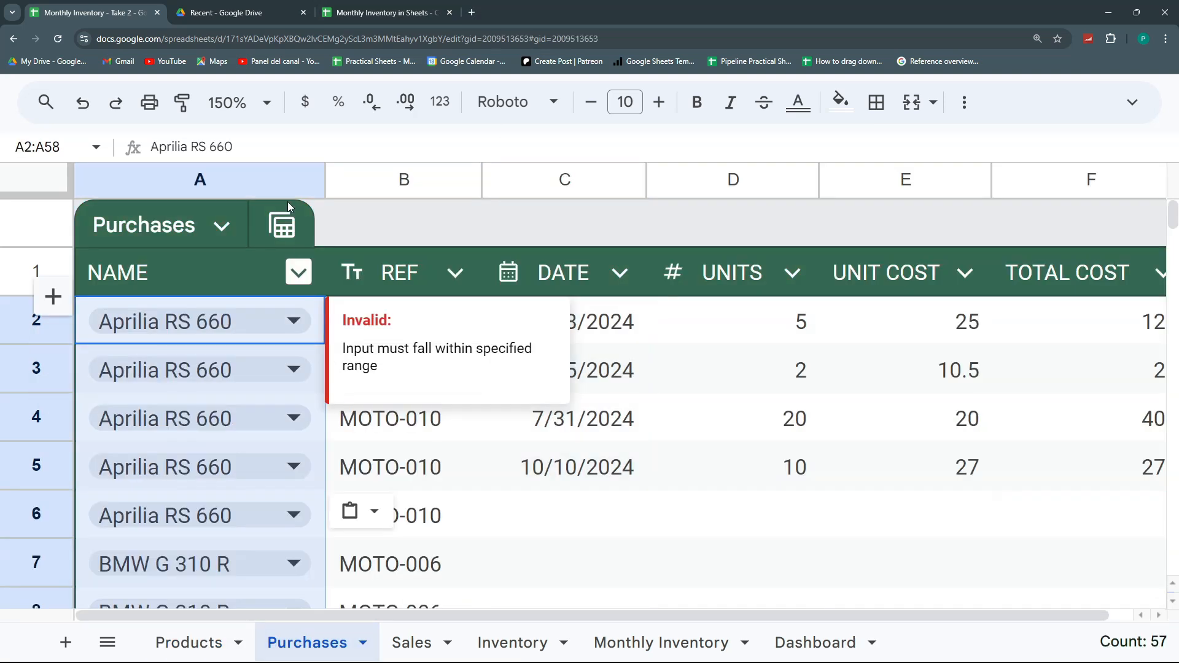
click(369, 7)
key(Right)
key(Right)
key(shift+Right)
key(ctrl+shift+Down)
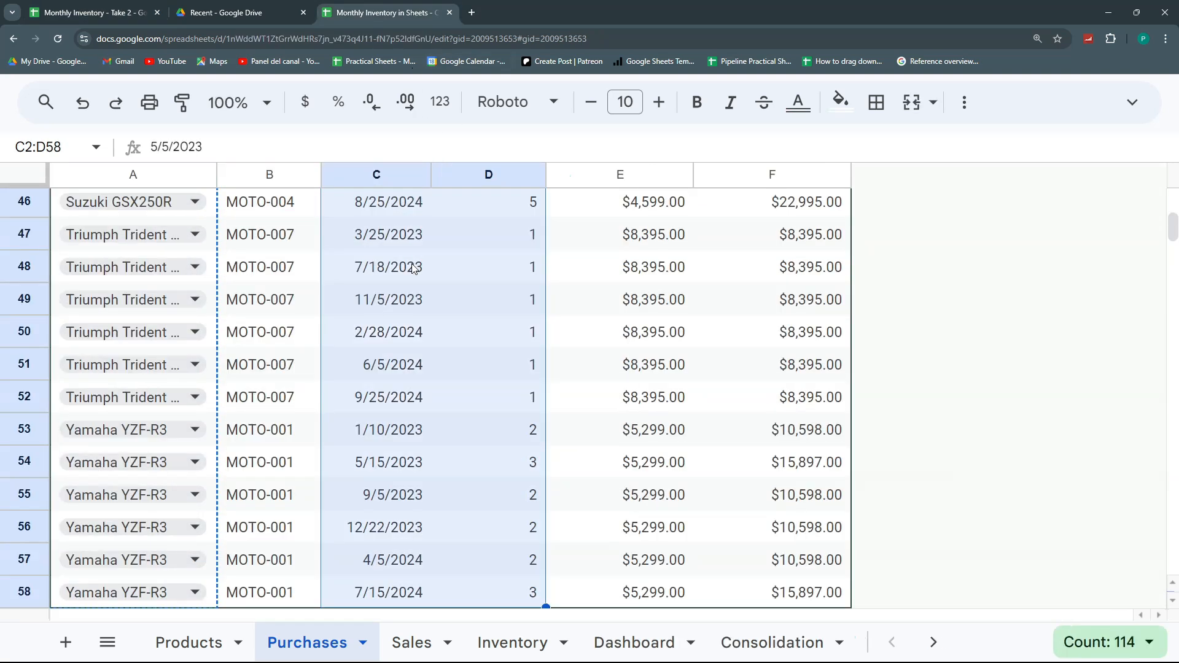
key(shift+Right)
key(ctrl+c)
key(ctrl+Tab)
key(Right)
key(Right)
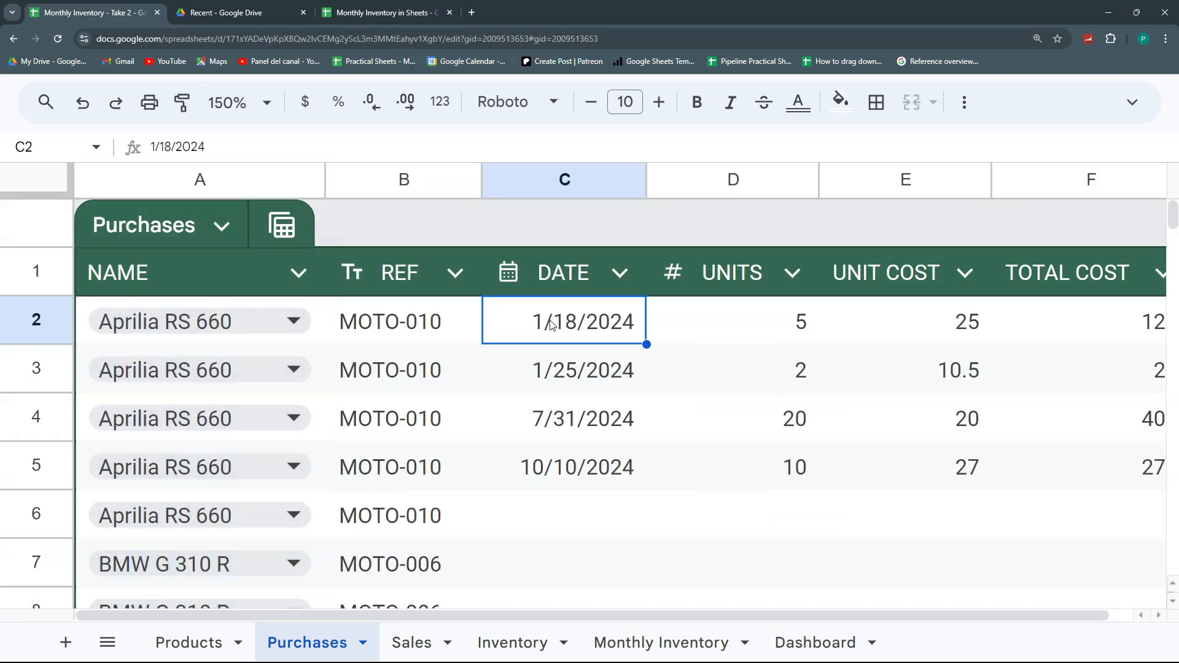
key(ctrl+v)
- Replace the XLOOKUP formulas in the Purchases table's Unit Cost column with fixed values and check the rows
click(946, 329)
click(945, 375)
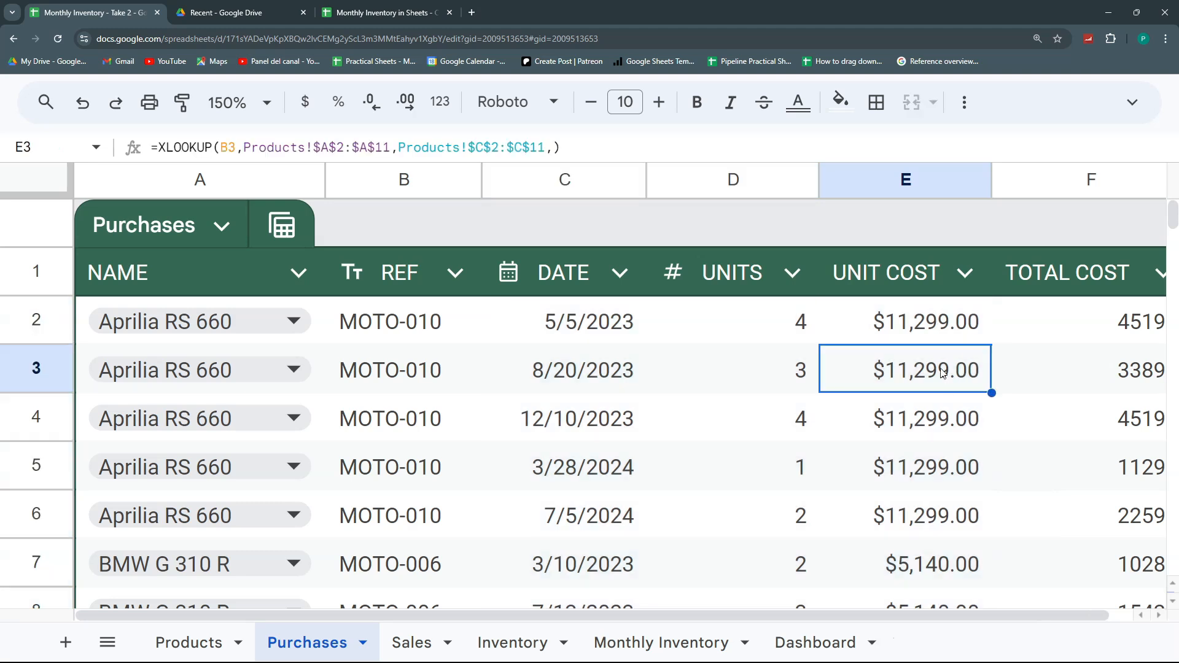
scroll(949, 326, down, 1)
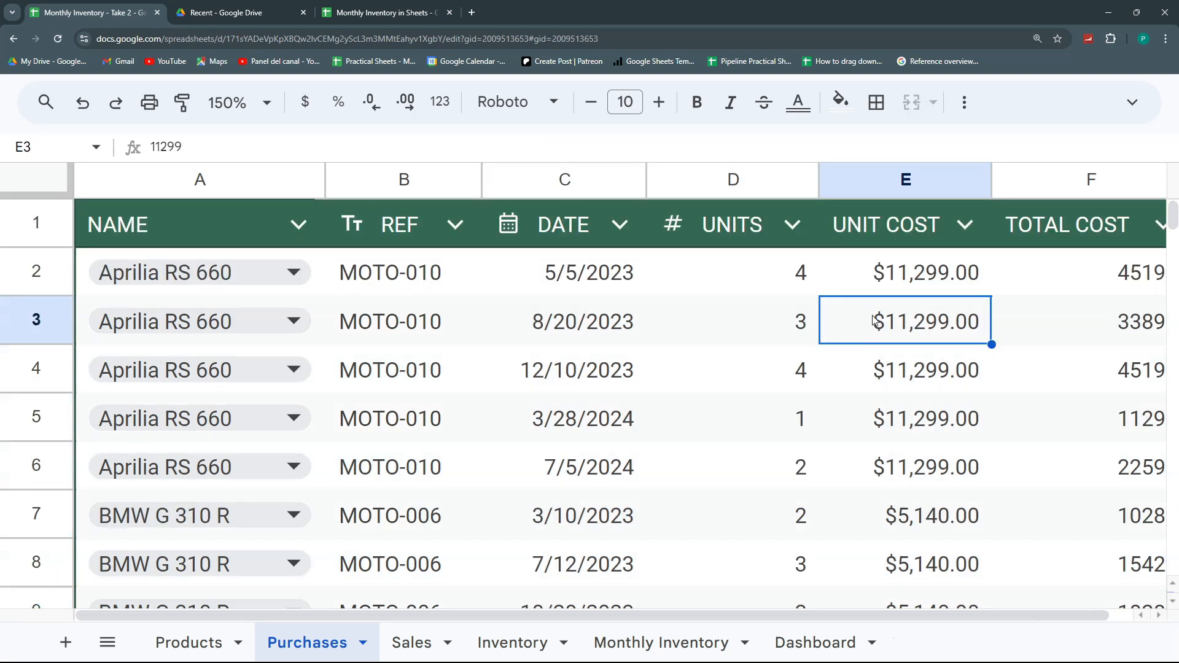
click(905, 275)
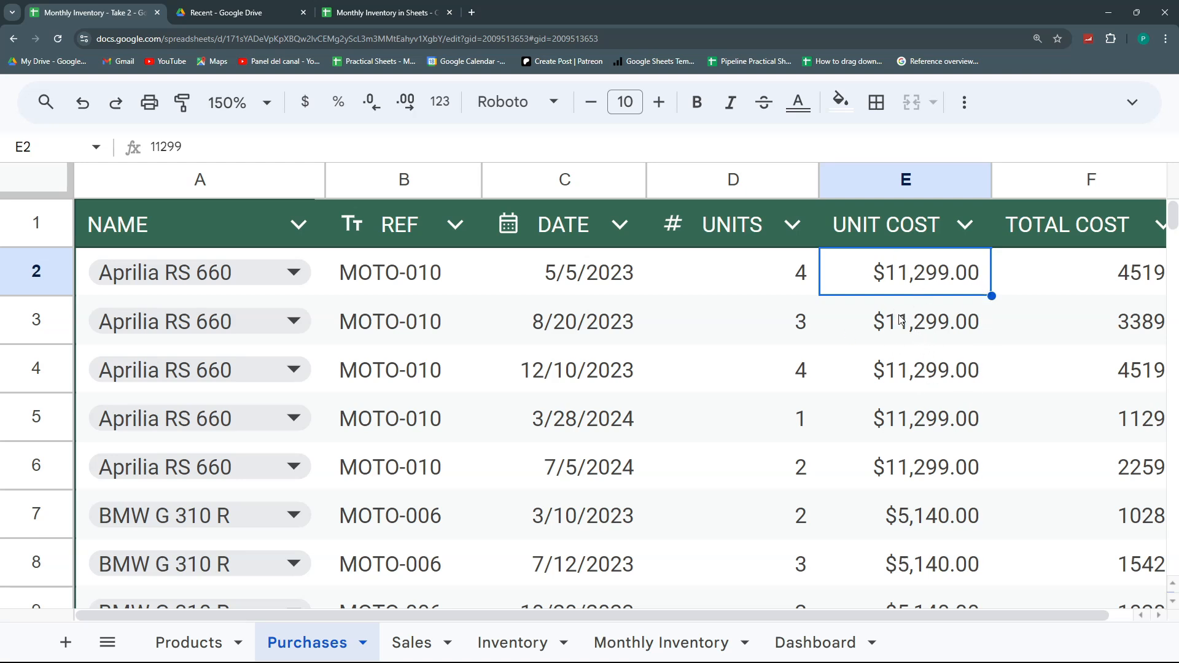
click(860, 319)
scroll(861, 319, down, 5)
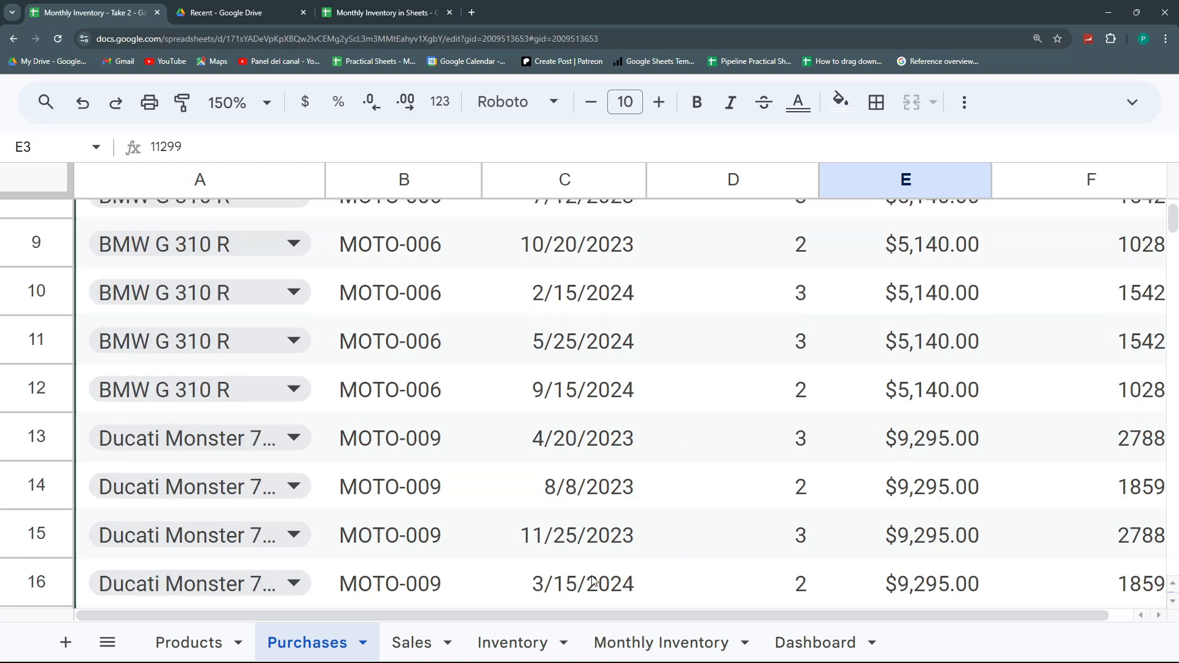
- Fill the Sales table with the motorcycle sales records from the other workbook's Sales sheet
click(403, 639)
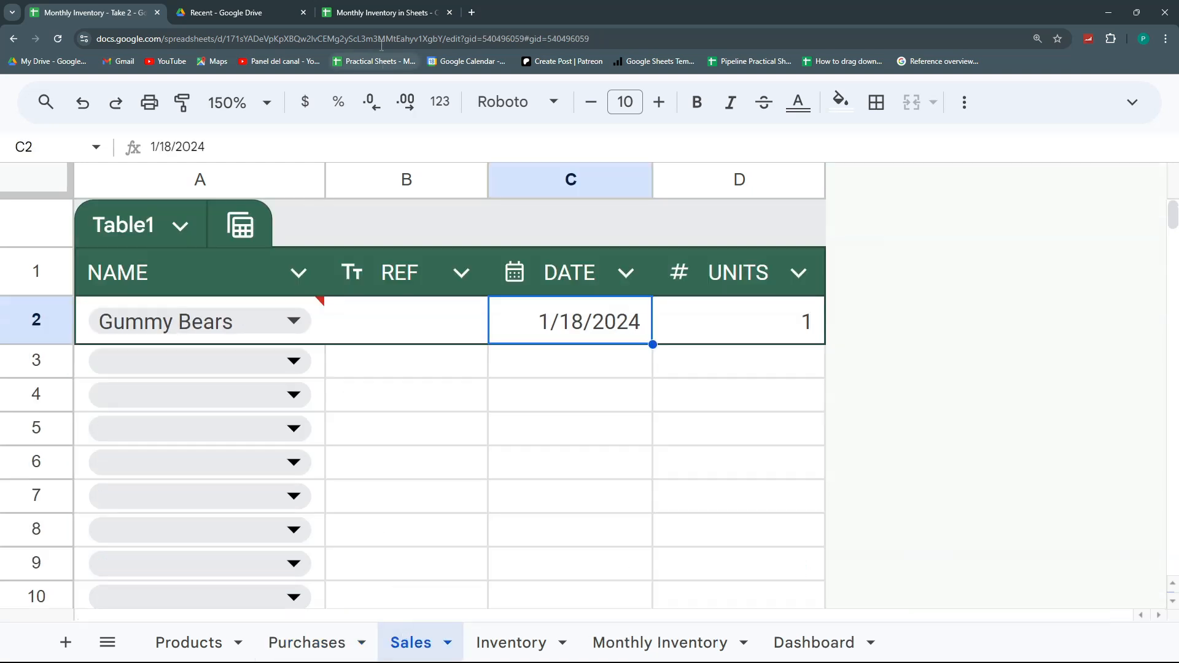
click(380, 8)
click(405, 640)
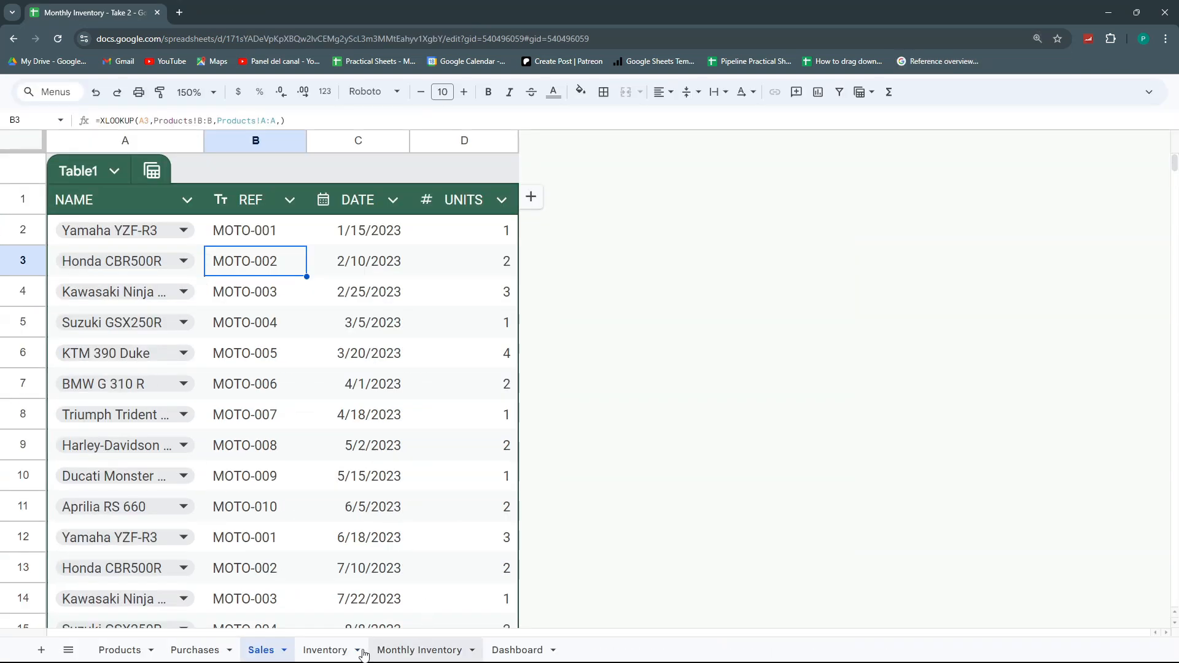
- Fit the widths of columns A to F on the Inventory sheet to their contents
click(337, 653)
drag(551, 145, 179, 132)
double_click(187, 141)
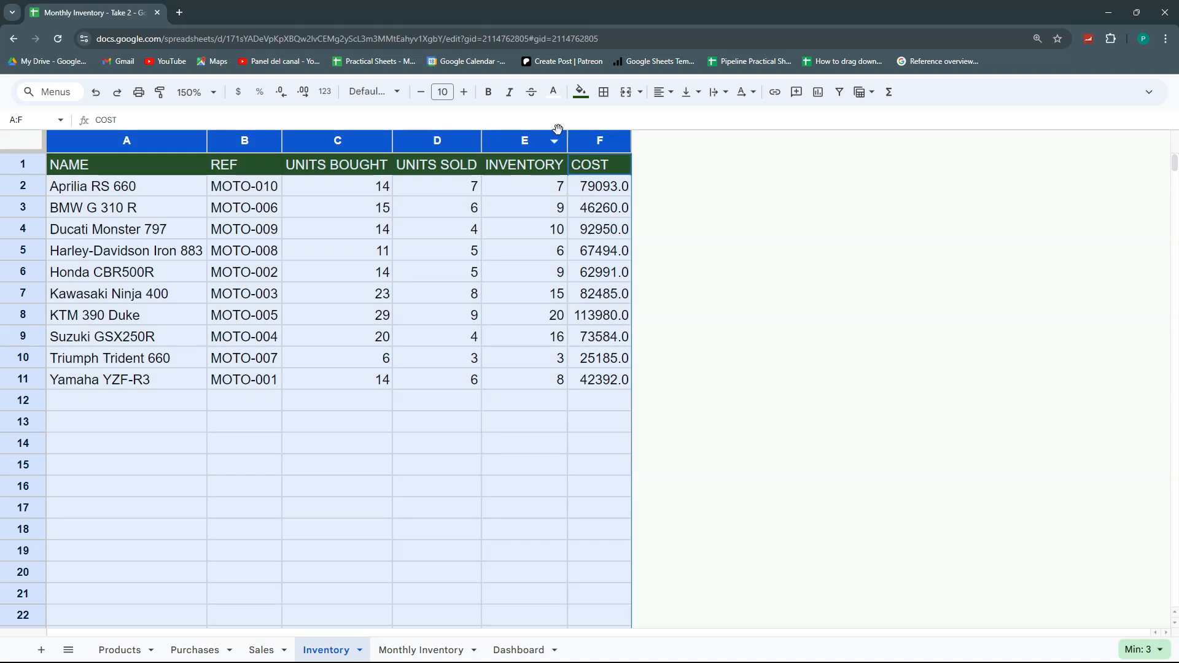
- Format the Inventory sheet's COST column as currency with no decimal places
click(598, 201)
click(587, 147)
click(238, 92)
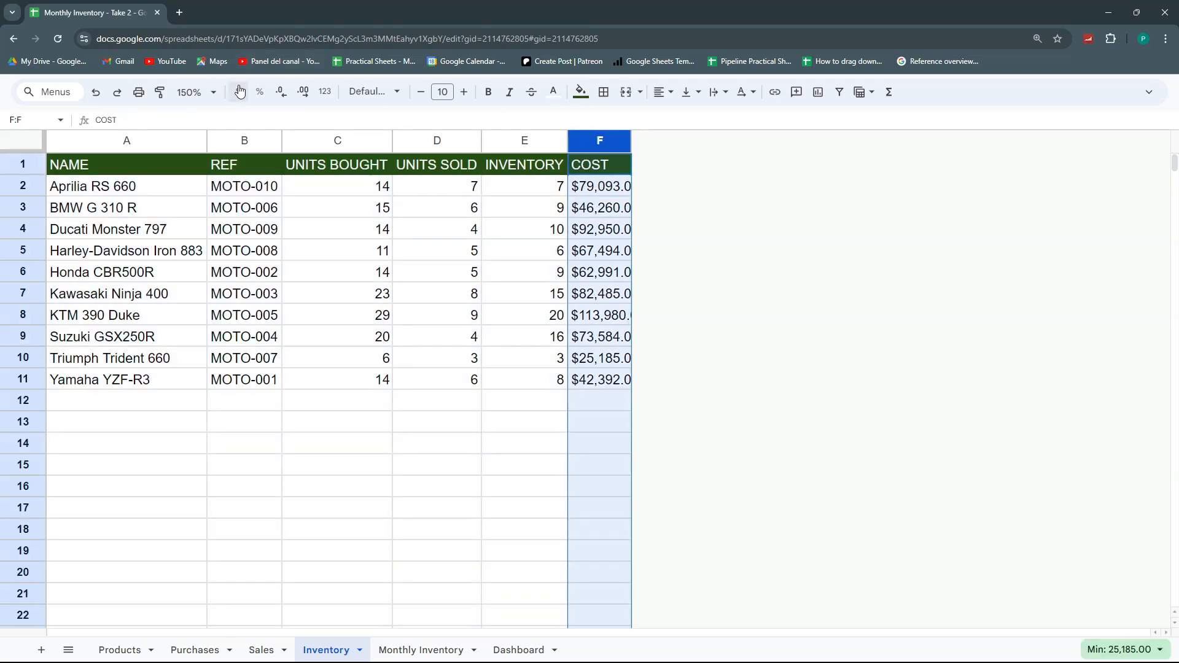
double_click(281, 94)
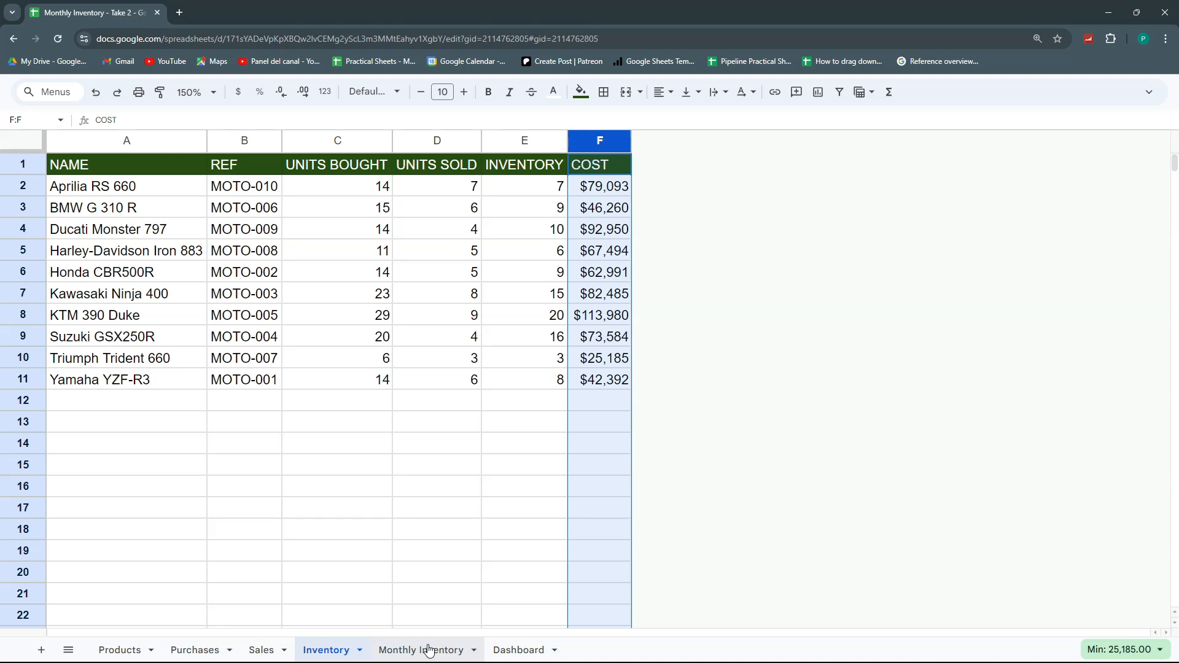
- Review the product names on the Inventory sheet and the dated records on the Purchases sheet
key(ctrl+shift+Down)
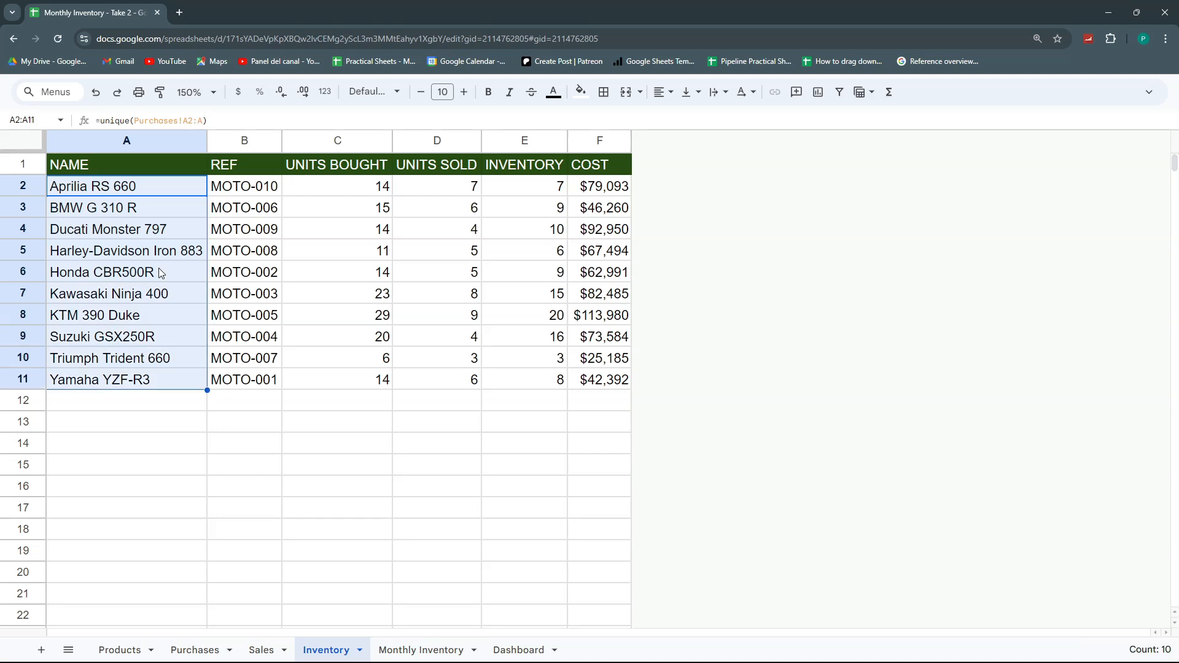
key(ctrl+plus)
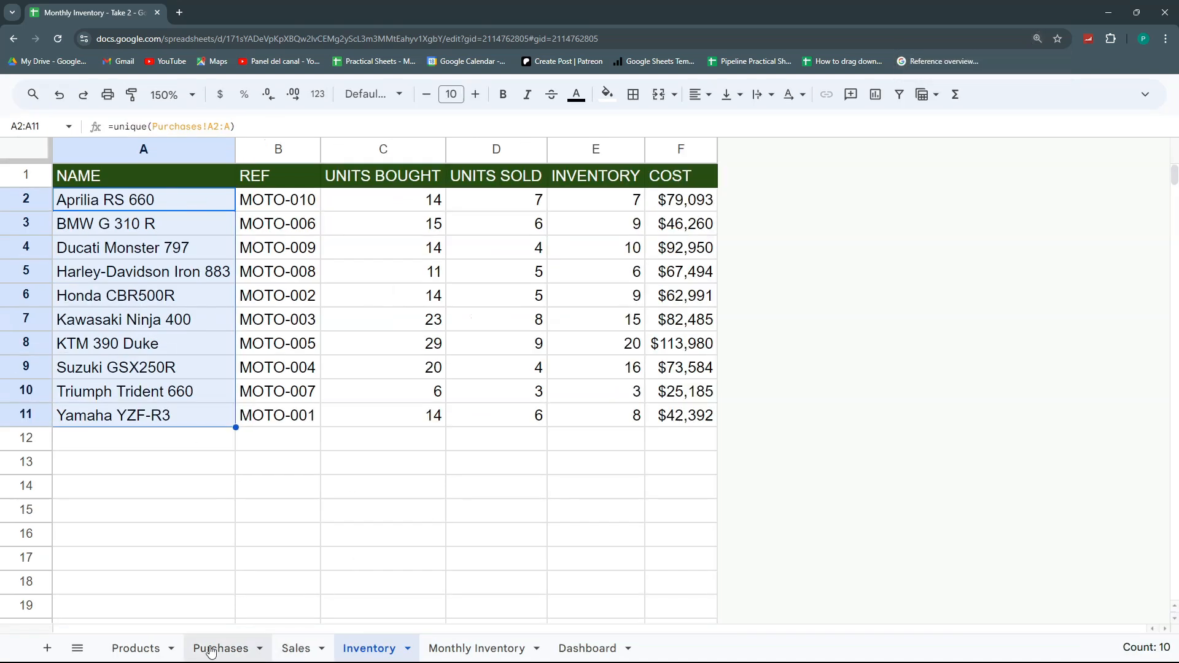
click(222, 649)
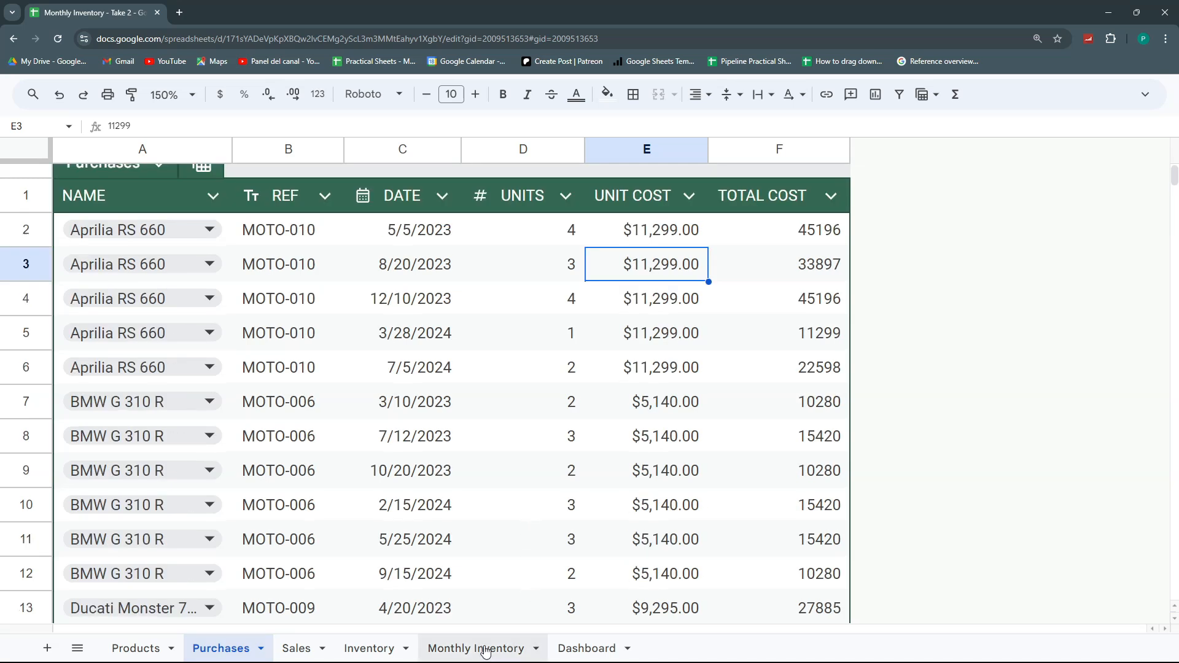
click(485, 651)
click(166, 207)
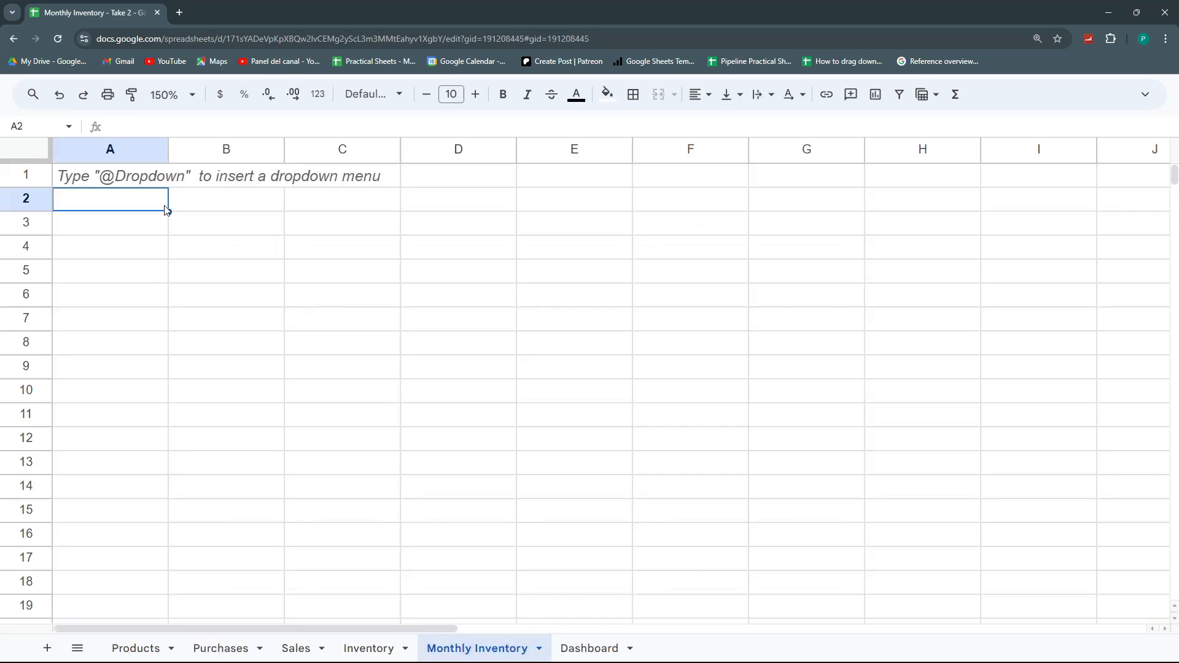
click(222, 651)
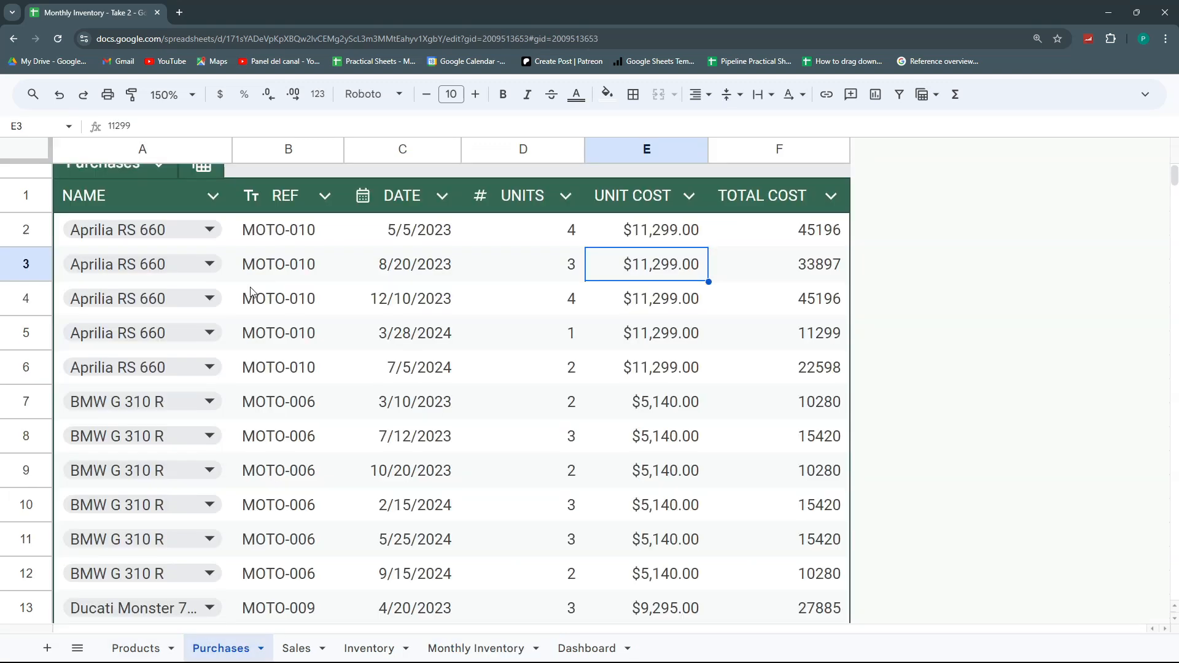
- List the unique purchase dates on the Monthly Inventory sheet by entering =UNIQUE(Purchases[DATE]) in cell A1
click(481, 648)
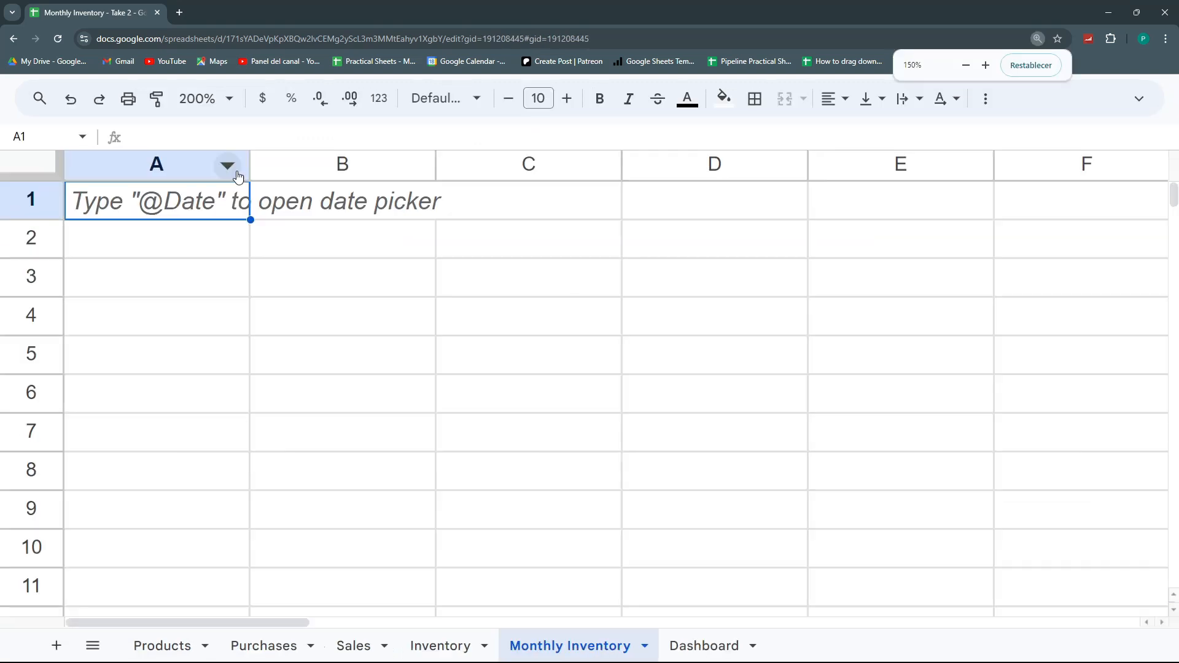
text(=UNIQUE()
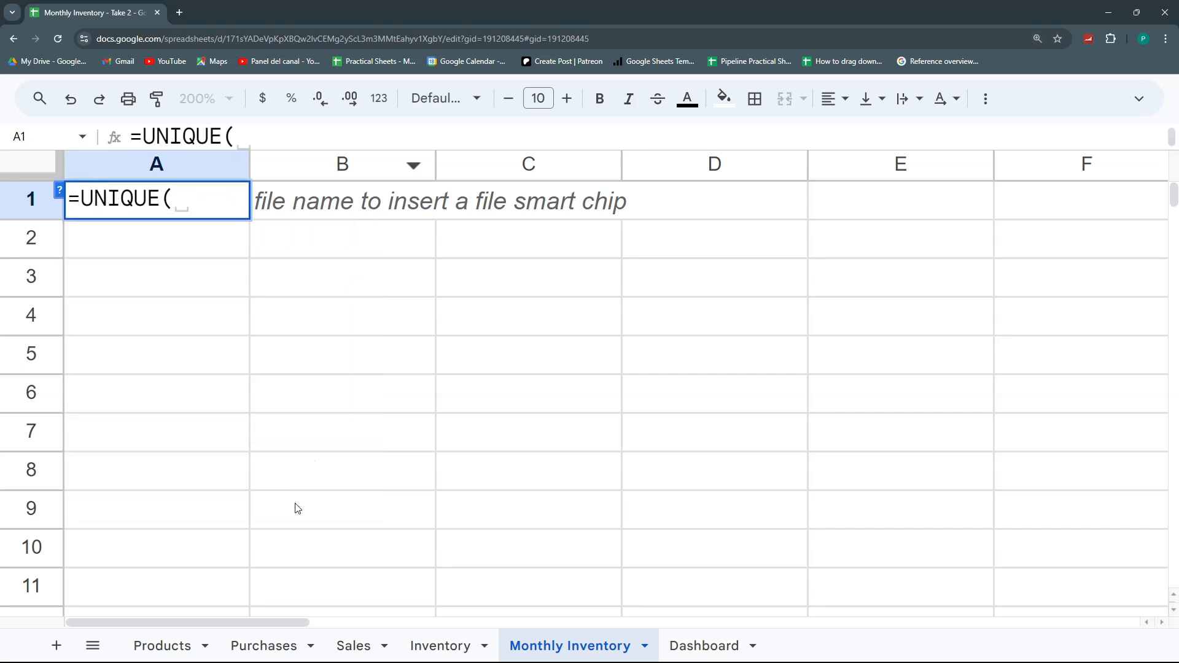
click(258, 645)
drag(642, 288, 639, 424)
key(ctrl+shift+Down)
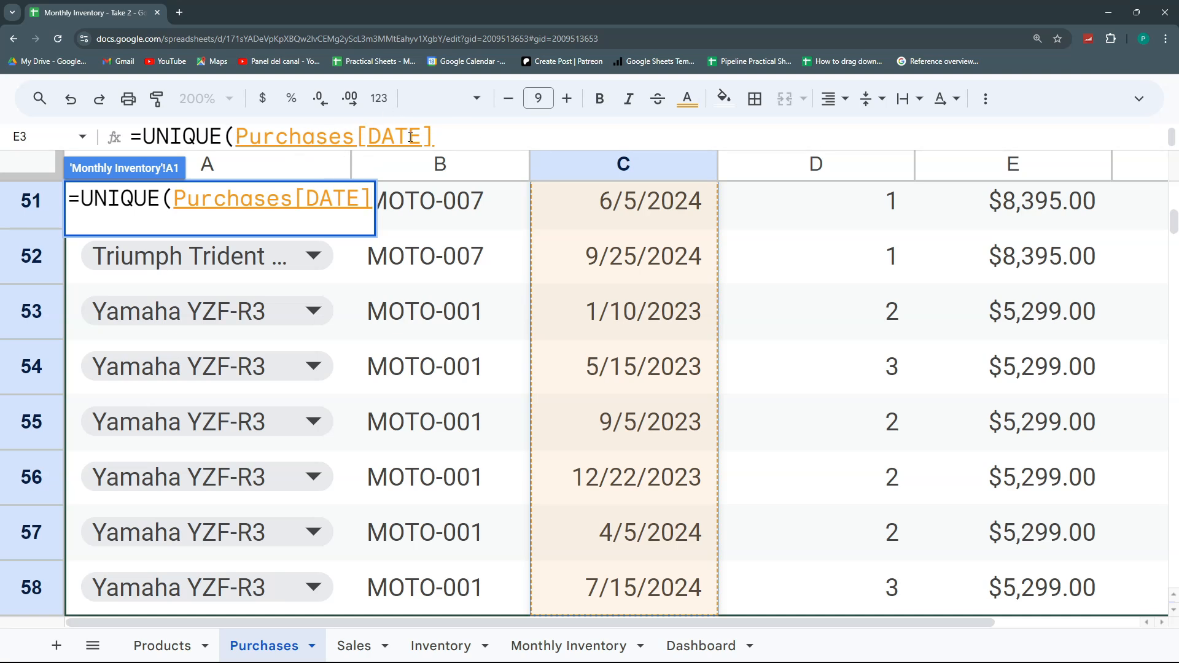
key(Return)
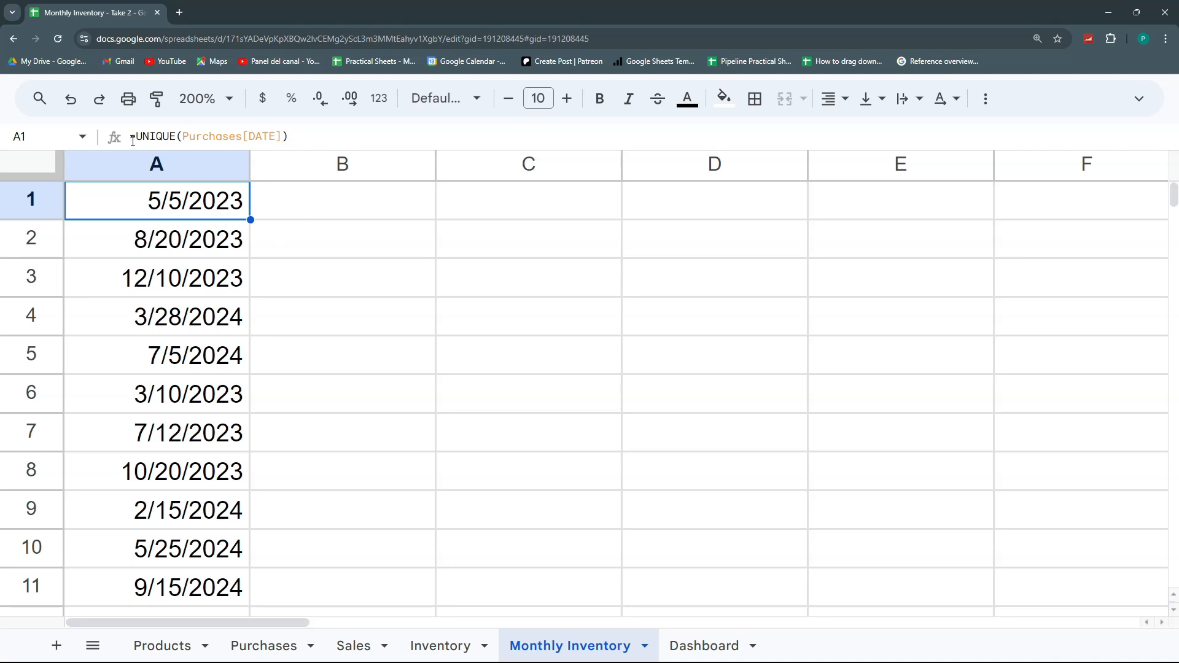
- Wrap the A1 formula in SORT so it reads =SORT(UNIQUE(Purchases[DATE]))
click(139, 135)
text(SORT()
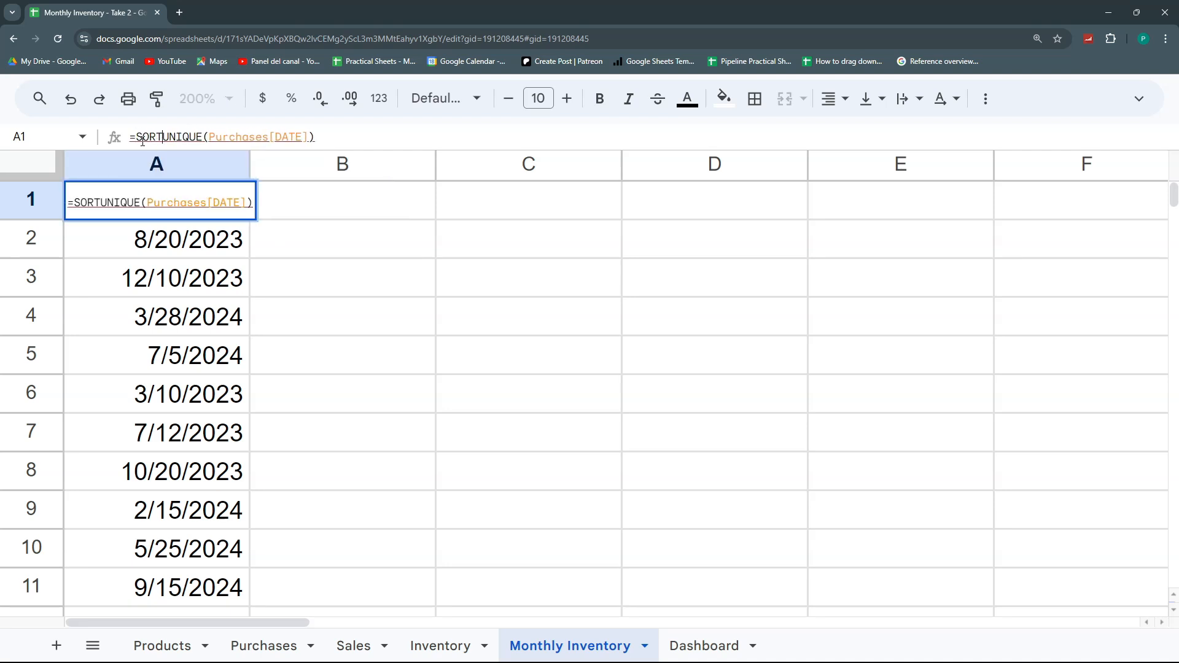
key(Return)
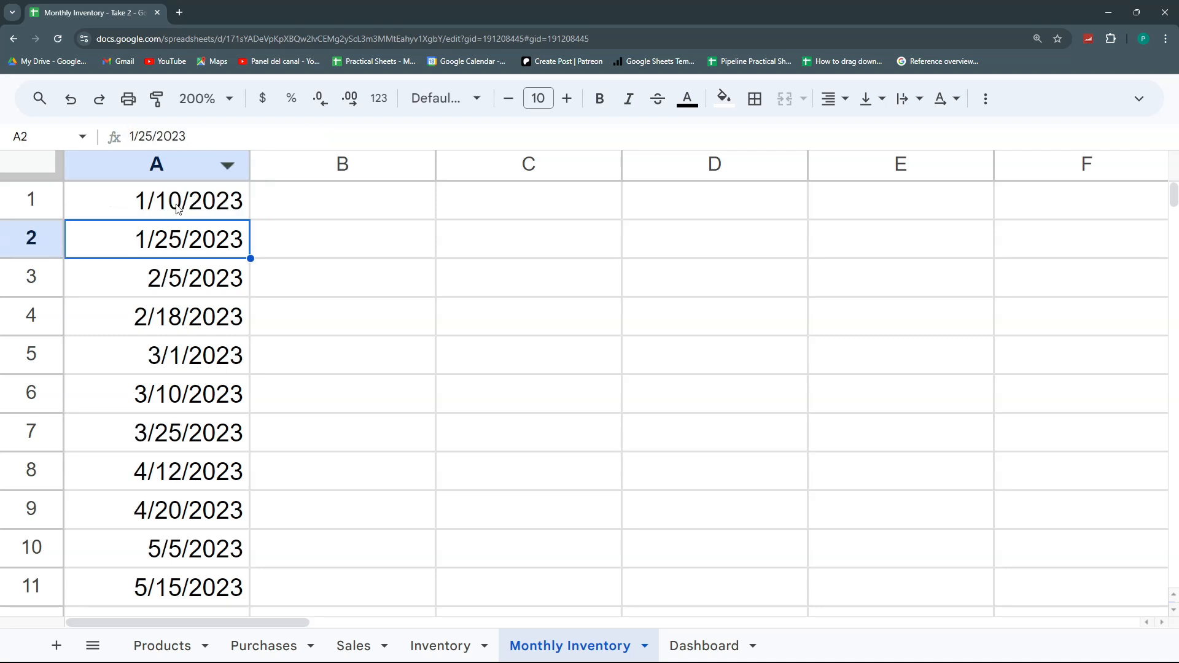
- Examine the first two sorted dates in cells A1 and A2 and compare their months
click(179, 203)
click(182, 237)
drag(220, 205, 205, 258)
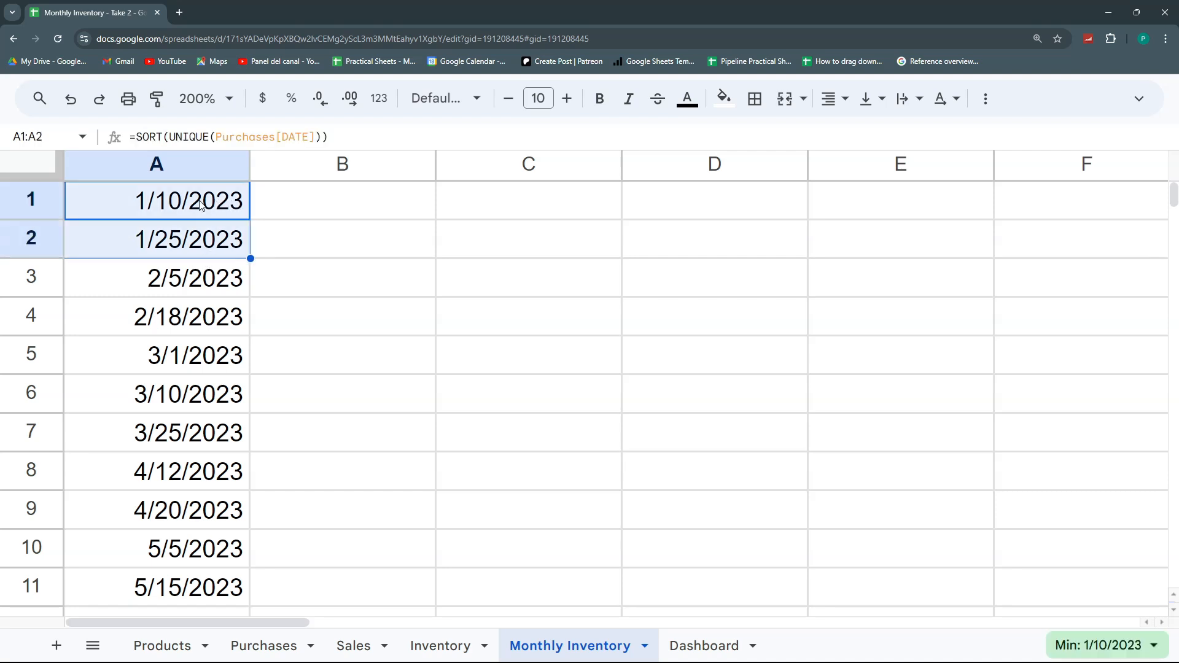
click(203, 207)
click(215, 246)
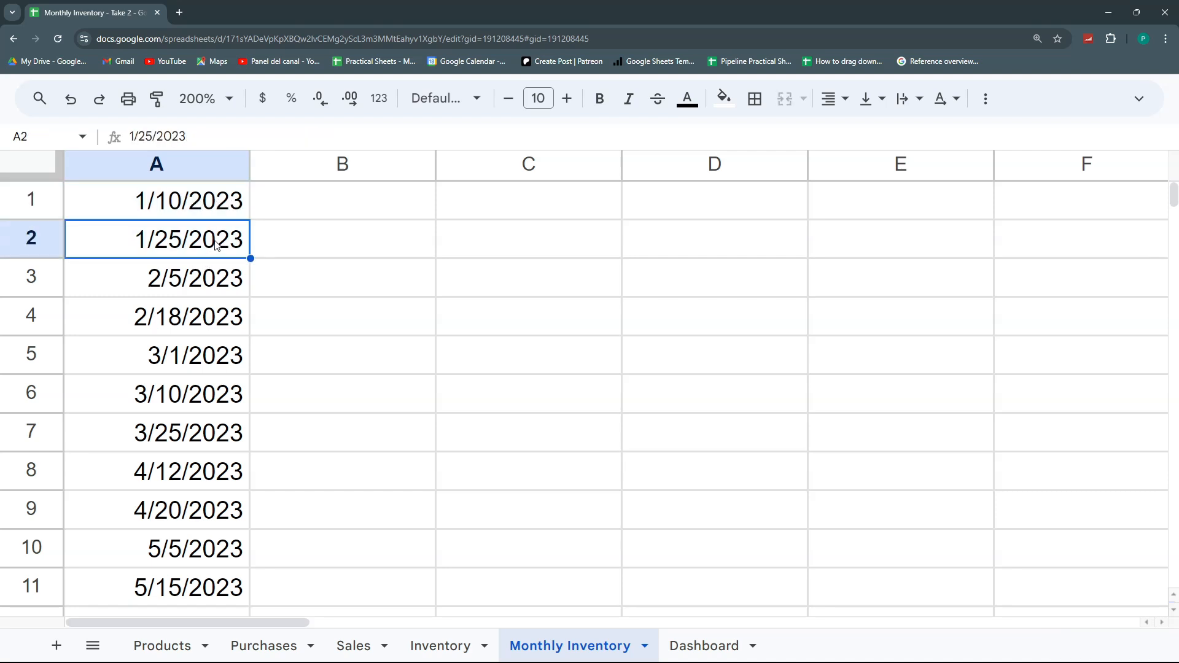
click(210, 203)
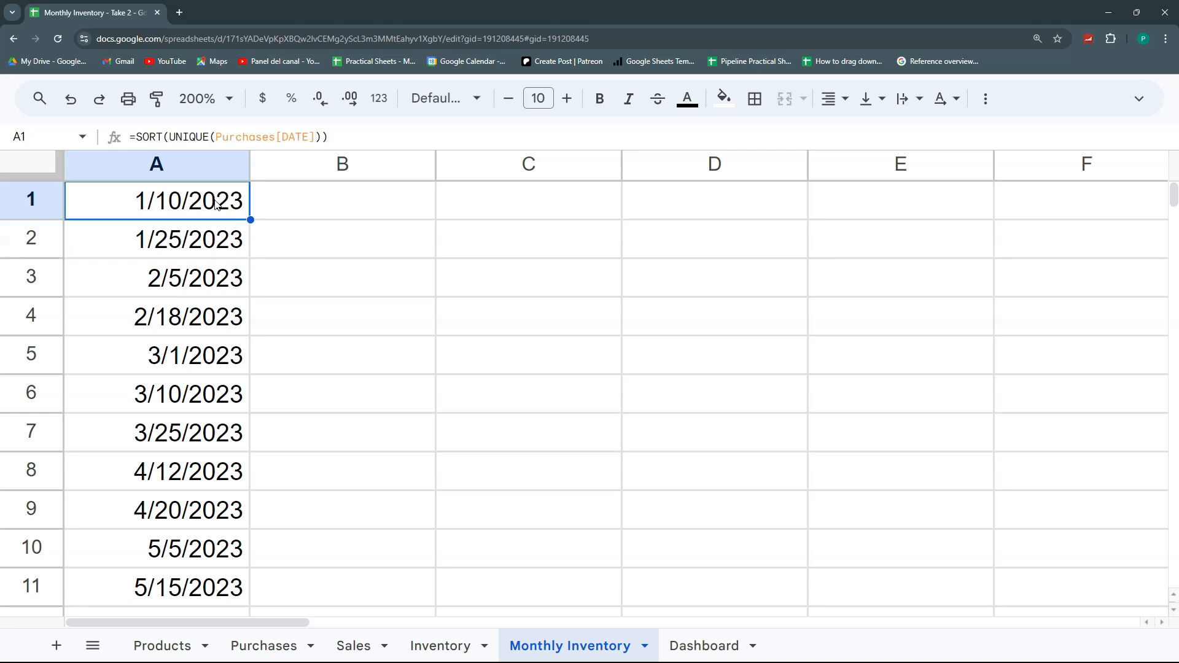
double_click(219, 200)
drag(240, 199, 81, 200)
key(BackSpace)
click(301, 199)
key(BackSpace)
click(301, 207)
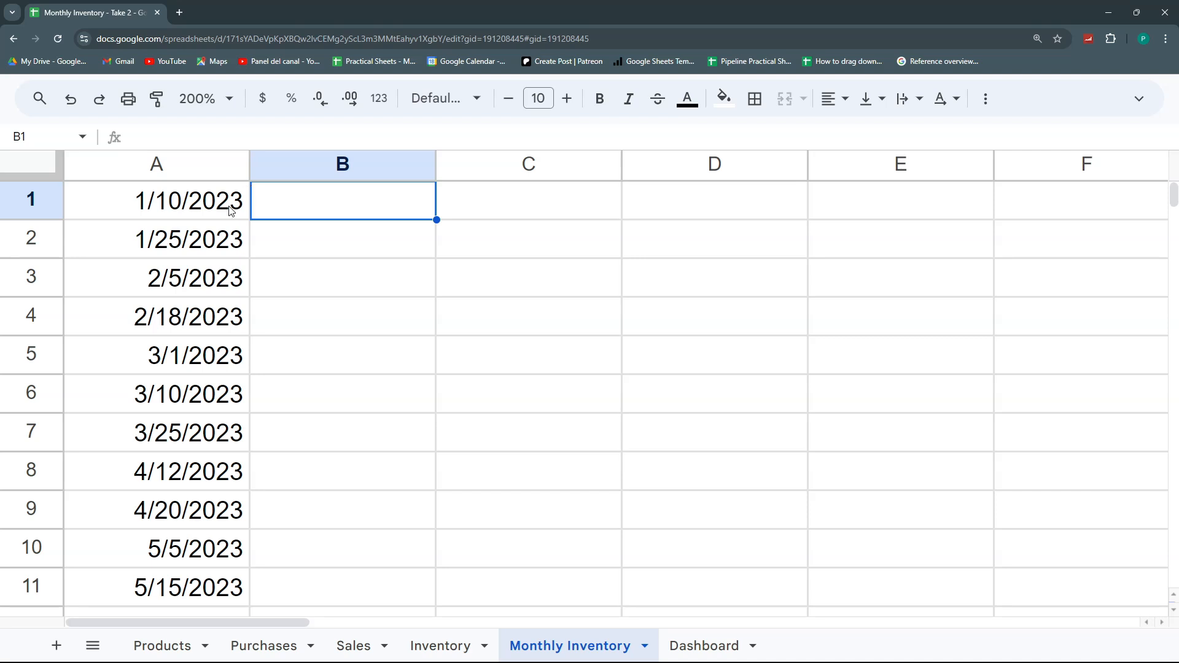
- Recheck the January dates in A1:A2 to see which entries belong to the same month
drag(232, 211, 177, 245)
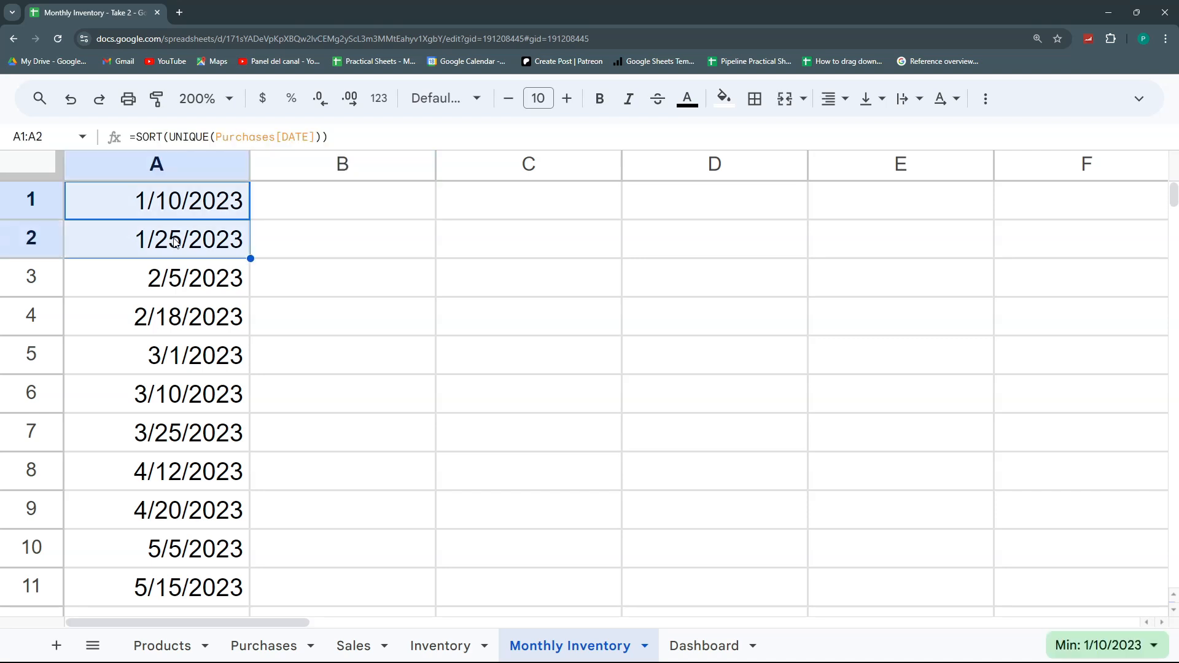
click(220, 212)
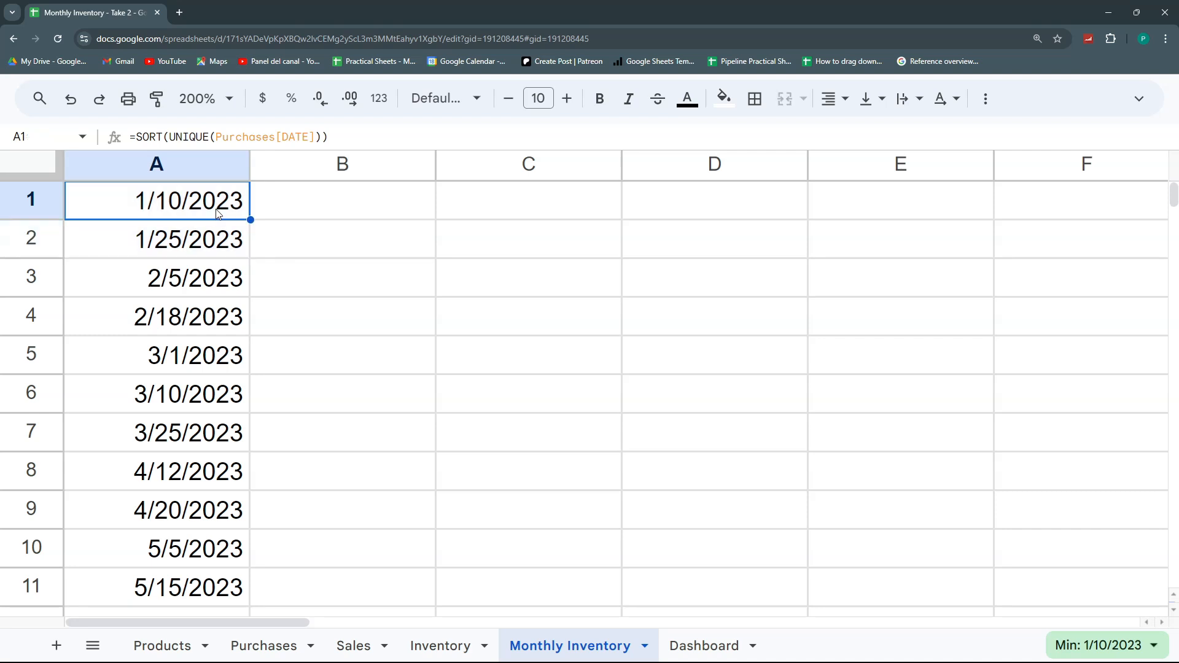
key(Down)
click(276, 208)
drag(246, 202, 239, 233)
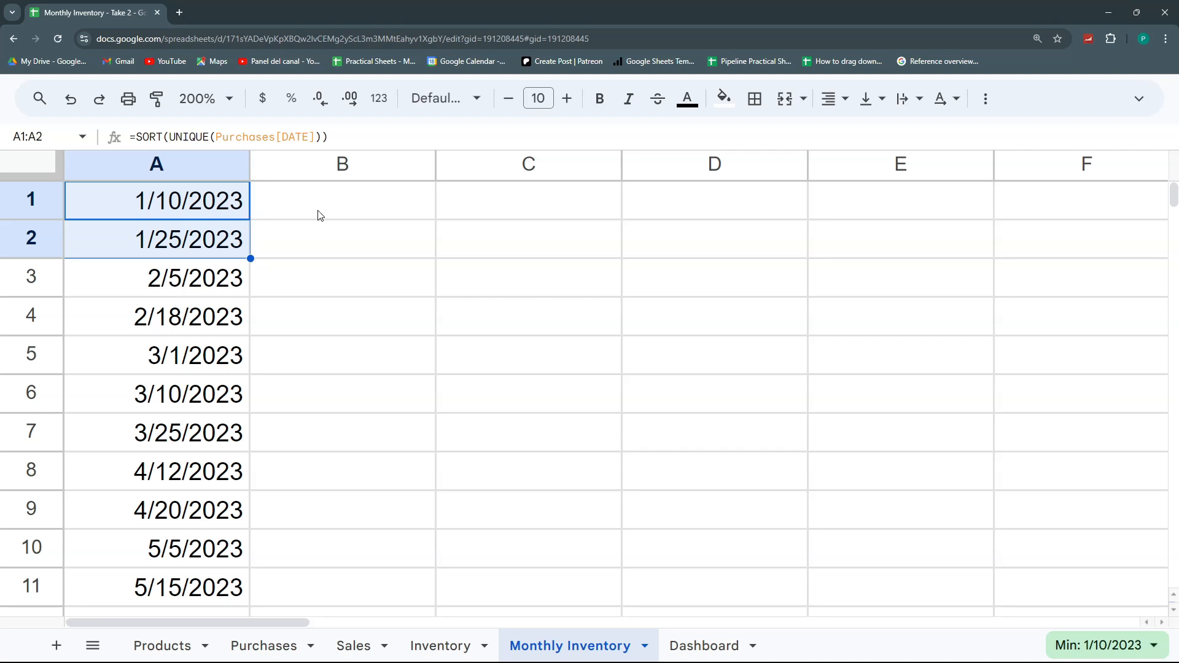
click(224, 211)
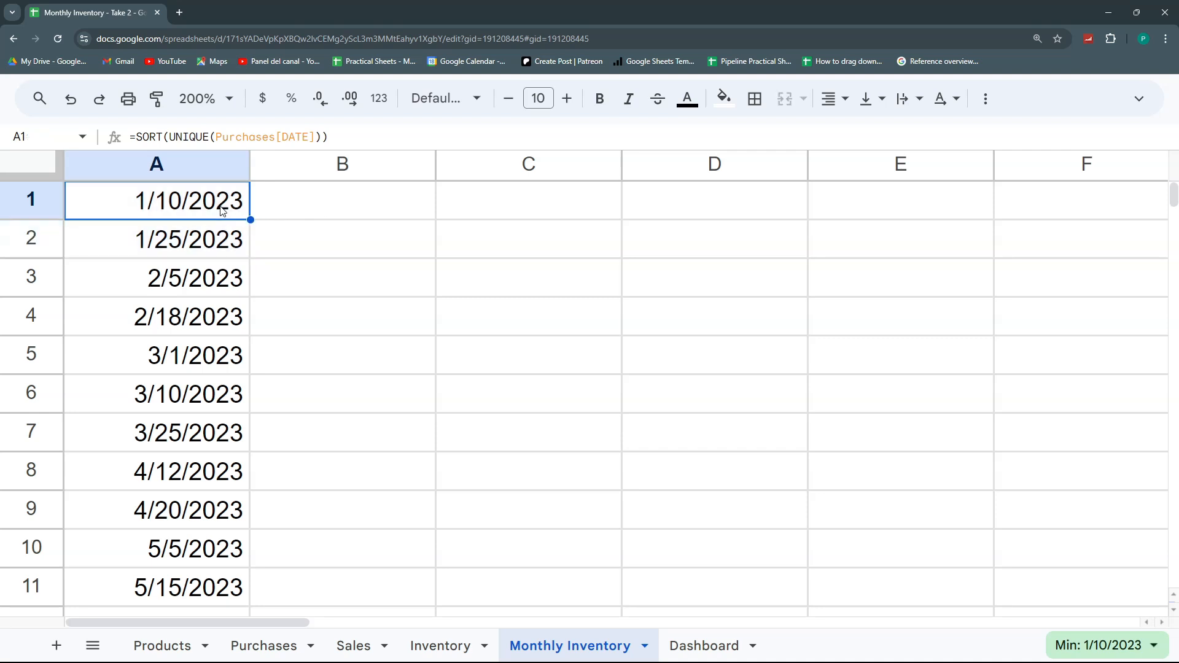
- Enter =EOMONTH(A1,0) in cell B1 and fill the formula down column B beside the purchase dates
click(277, 201)
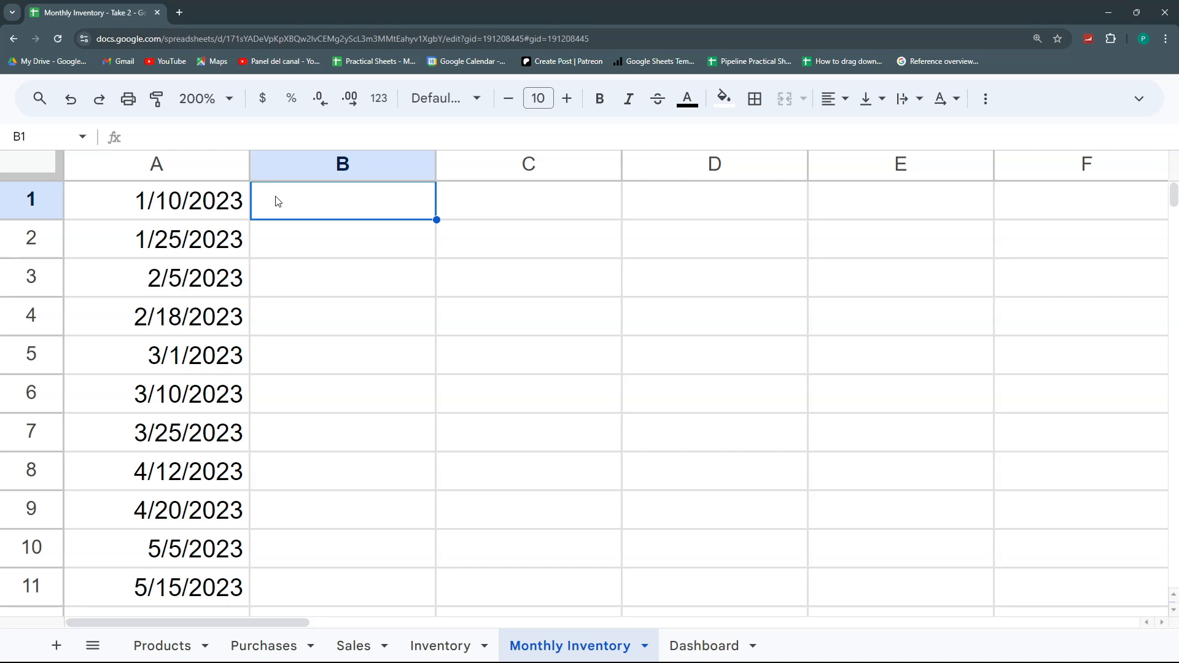
text(=)
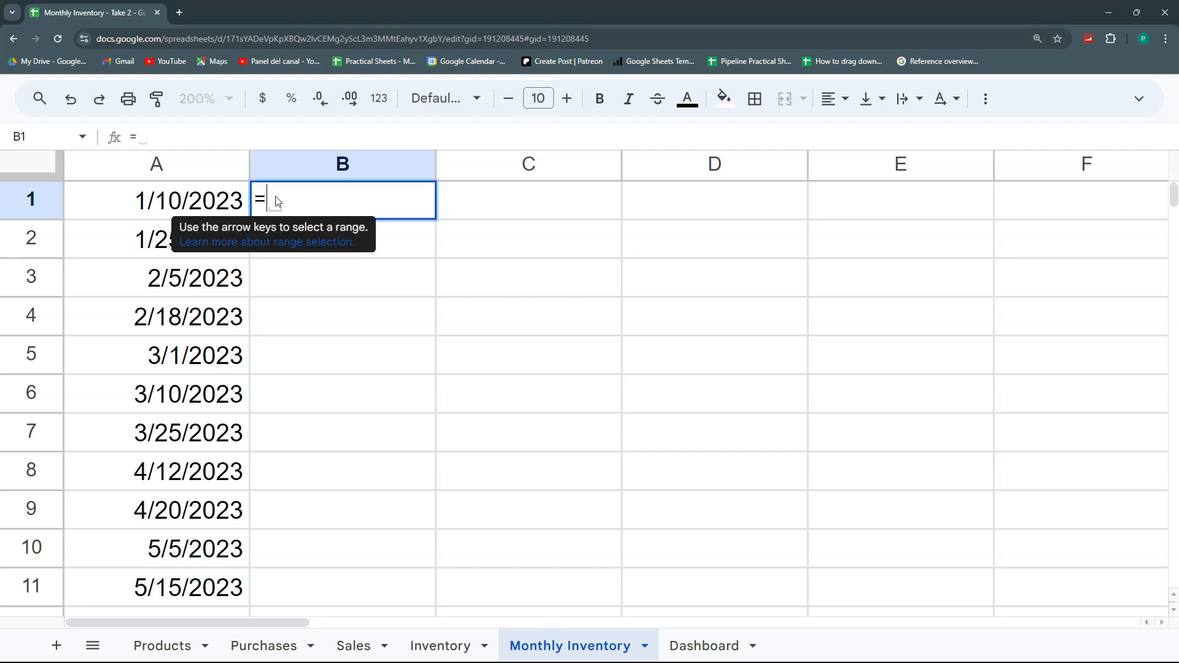
text(EO)
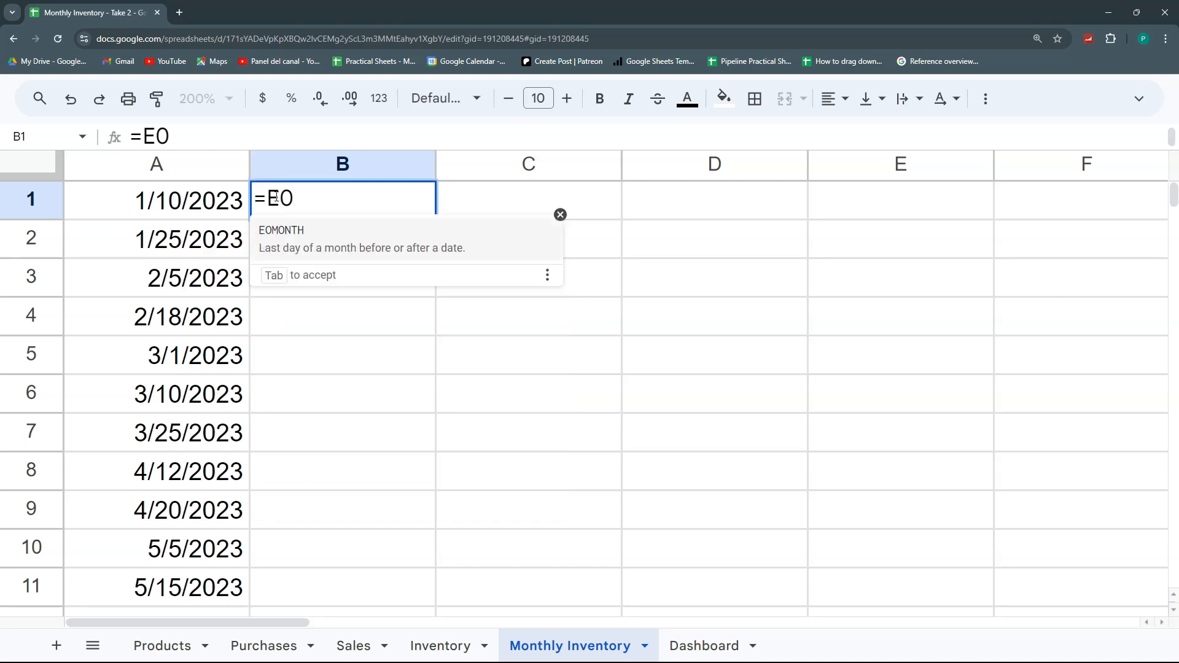
click(332, 236)
click(208, 199)
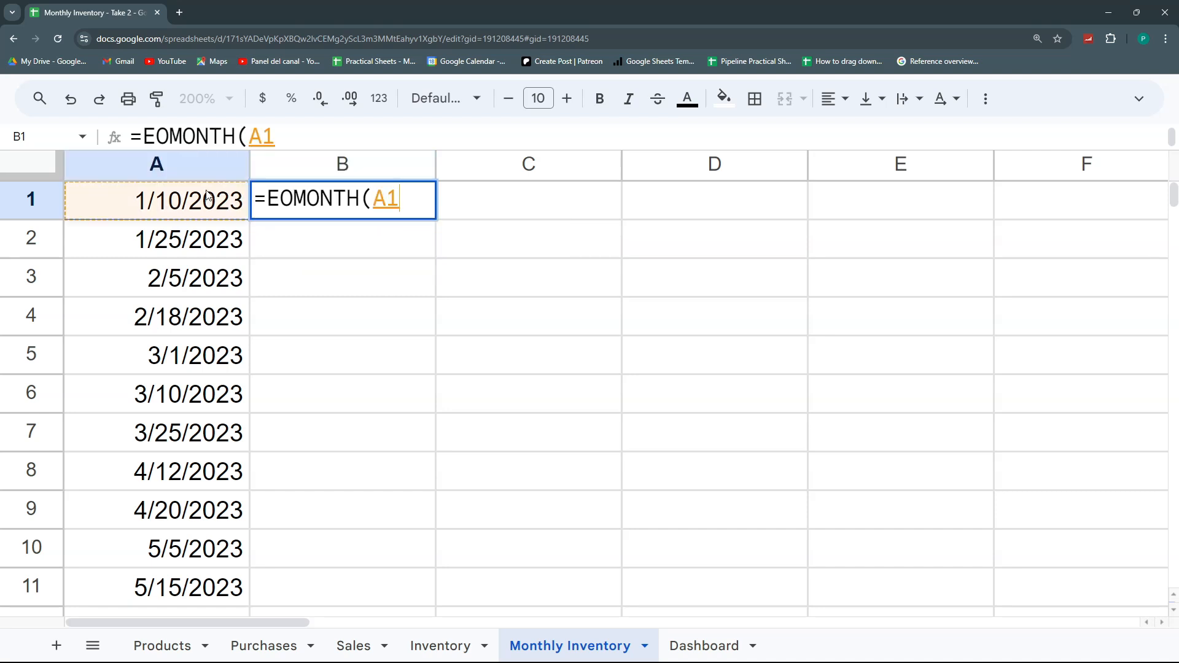
text(,0)
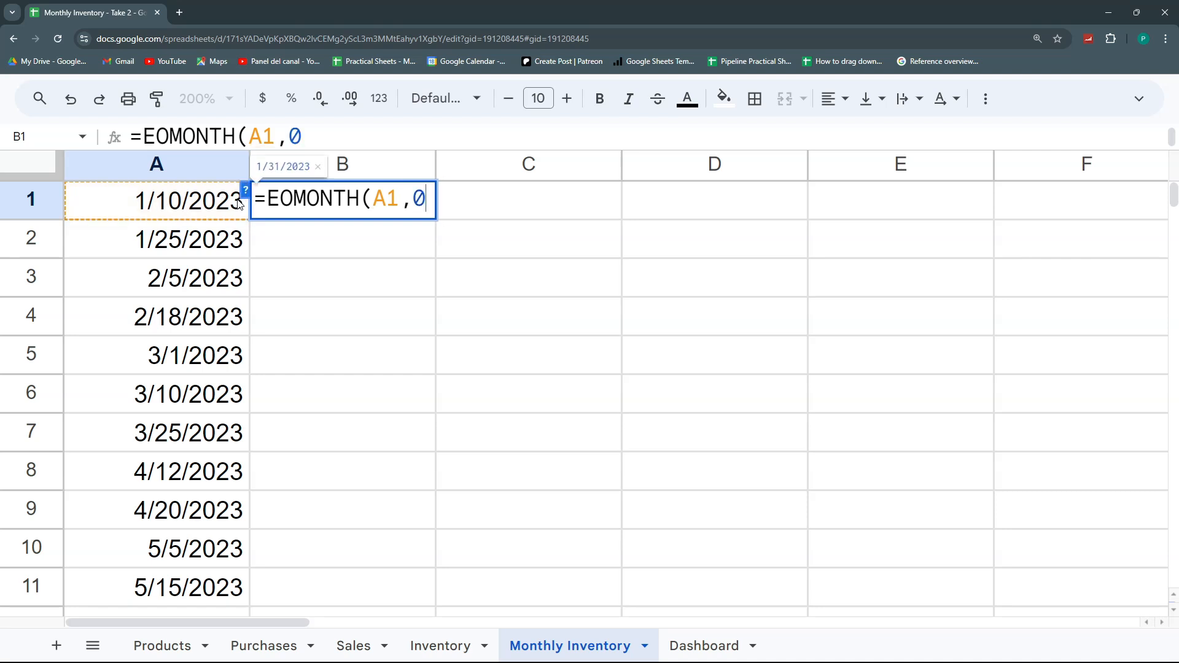
text())
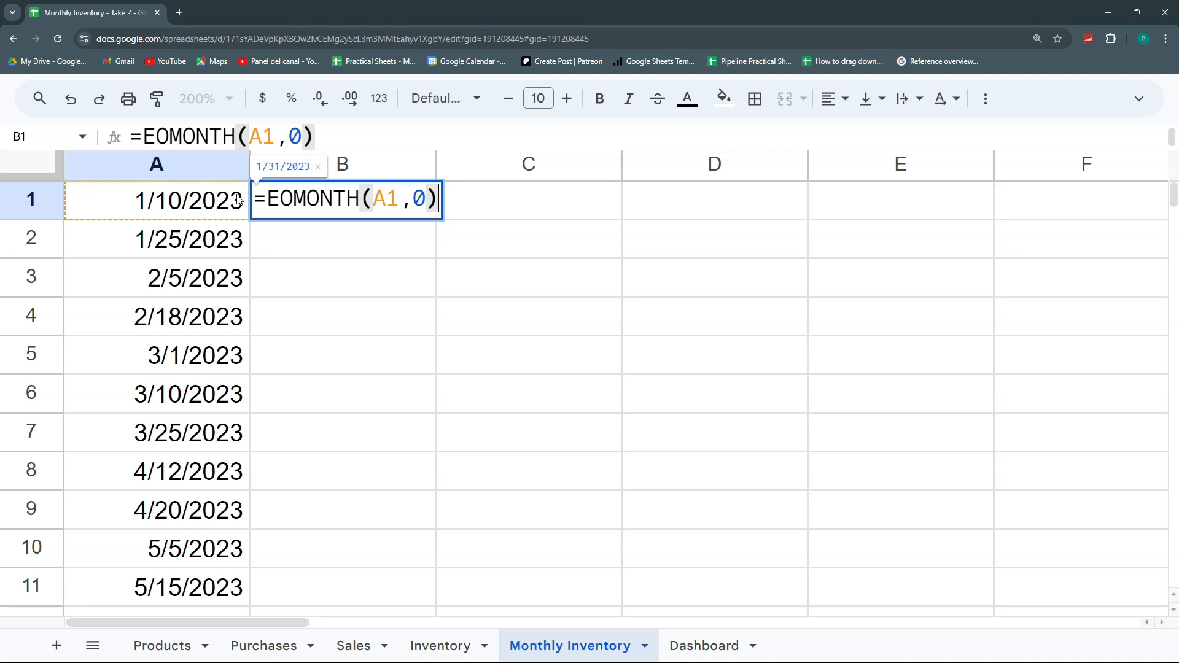
key(Return)
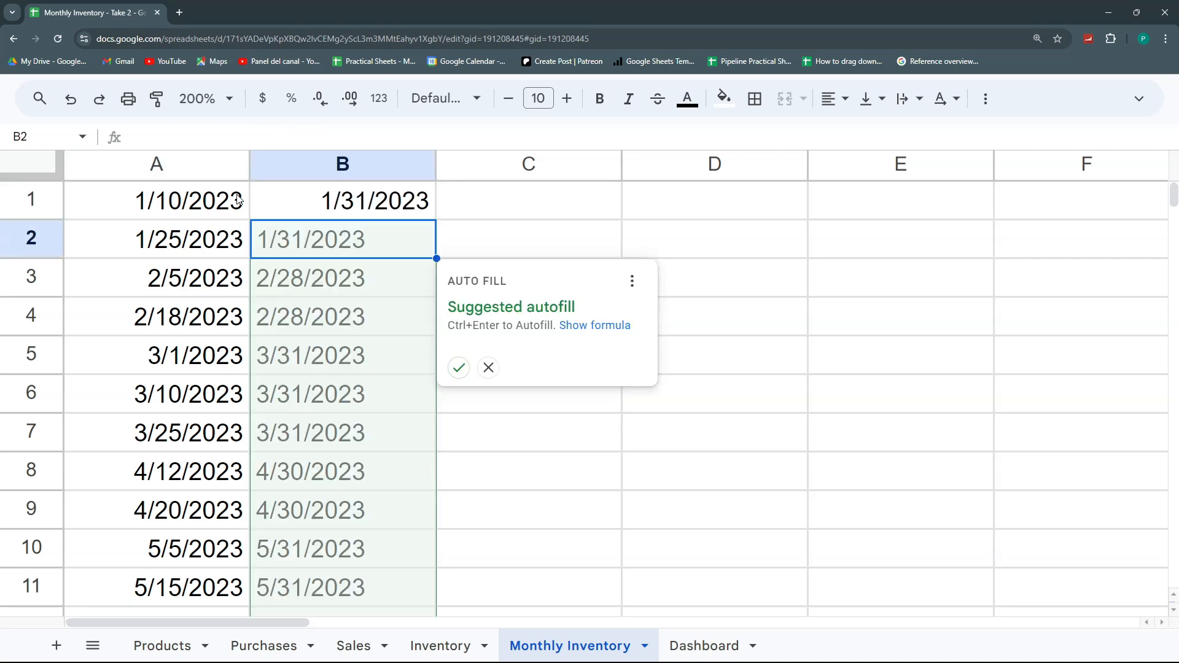
click(459, 367)
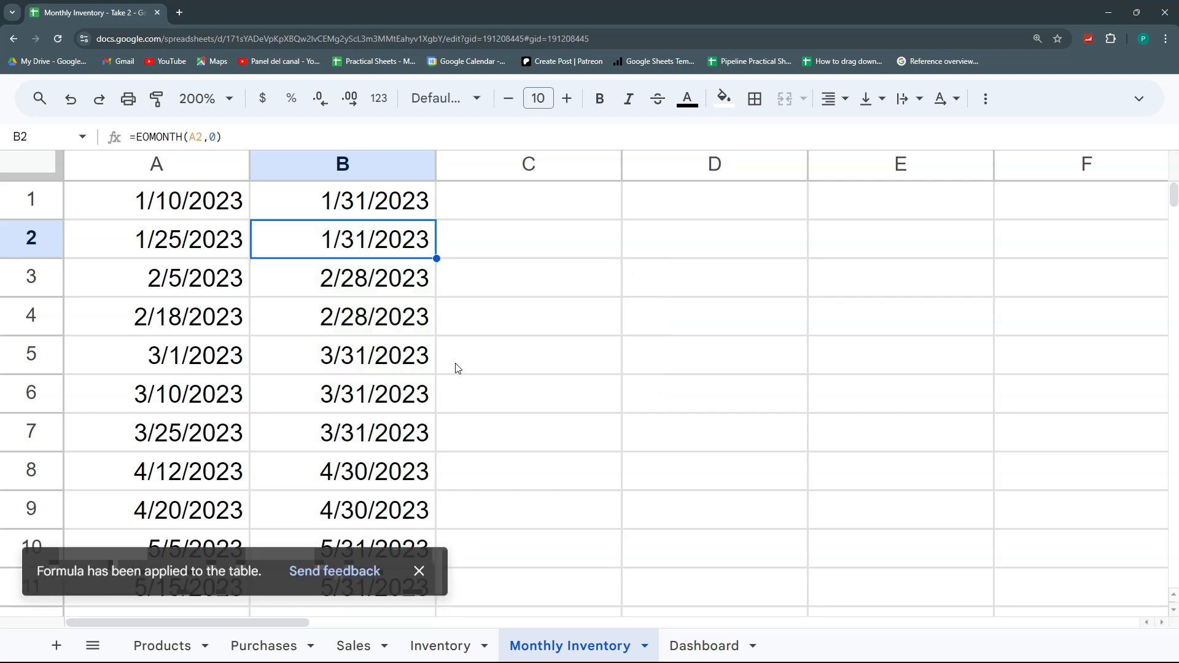
- Compare the January and February dates in column A with their month-end dates in column B
click(360, 202)
click(207, 204)
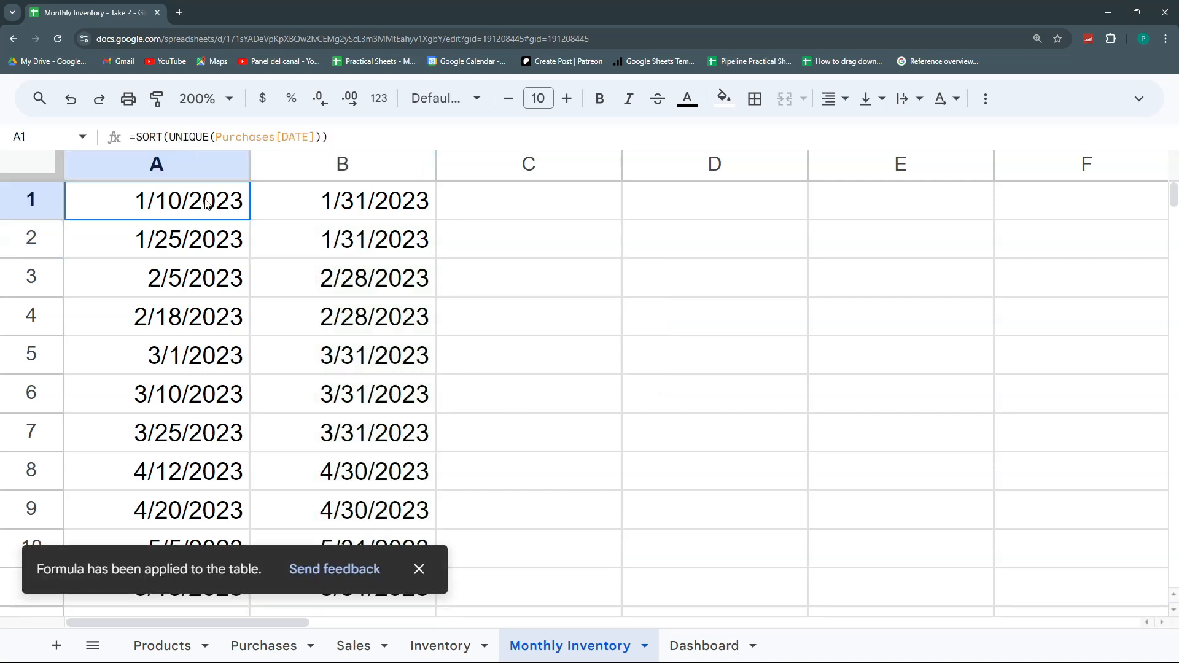
drag(207, 203, 205, 239)
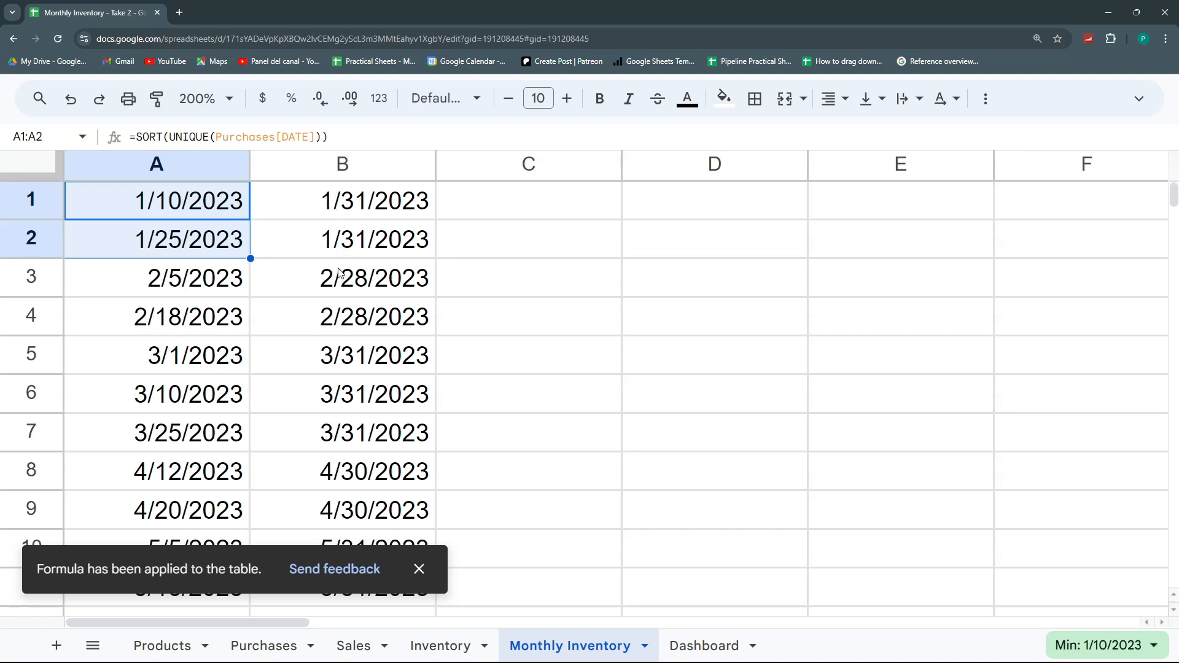
drag(195, 278, 200, 315)
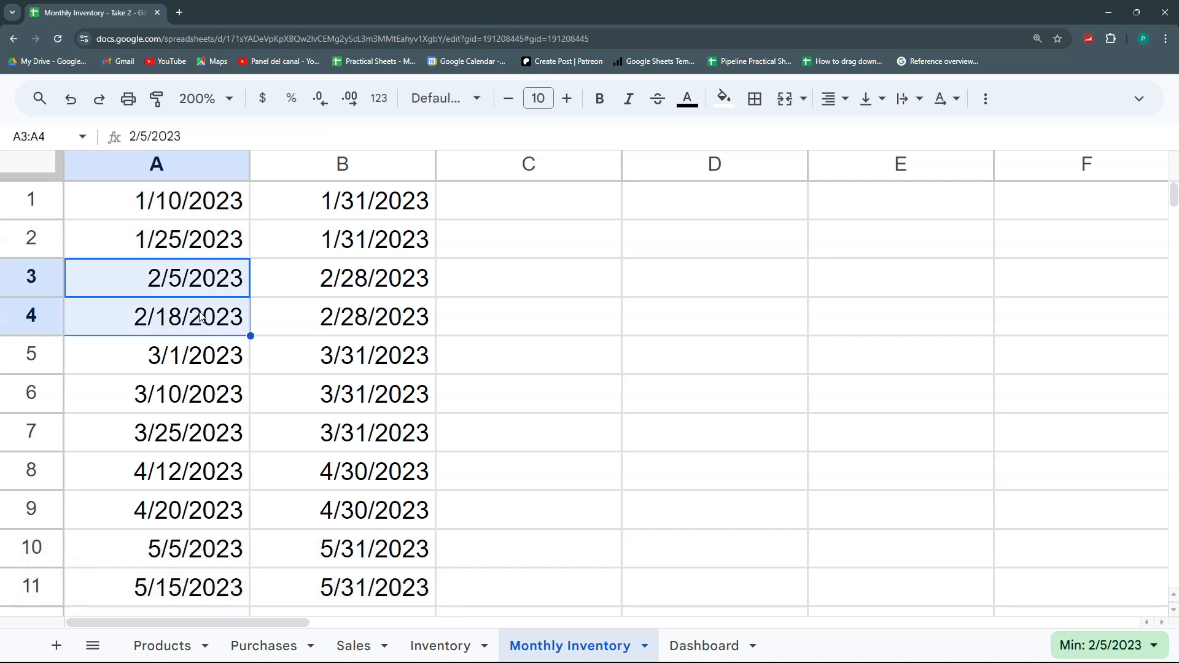
drag(372, 280, 372, 332)
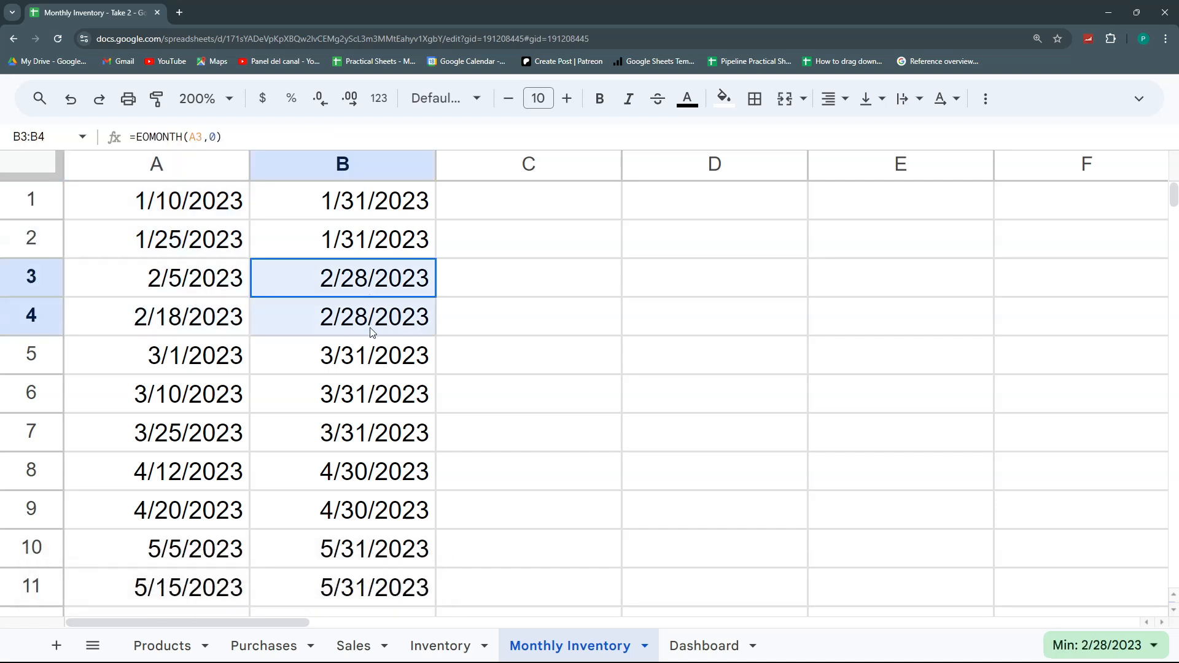
- Wrap Purchases[DATE] in an EOMONTH function inside the SORT(UNIQUE()) formula in cell A1
click(117, 205)
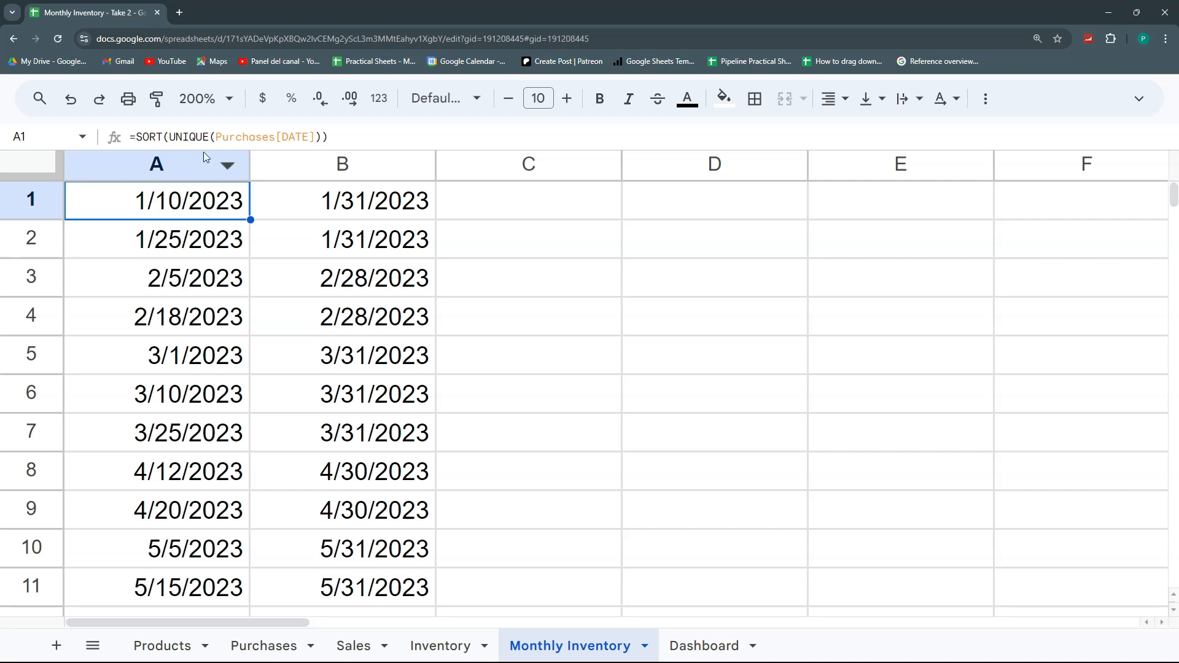
key(Right)
drag(234, 133, 162, 136)
key(Escape)
key(Left)
key(Return)
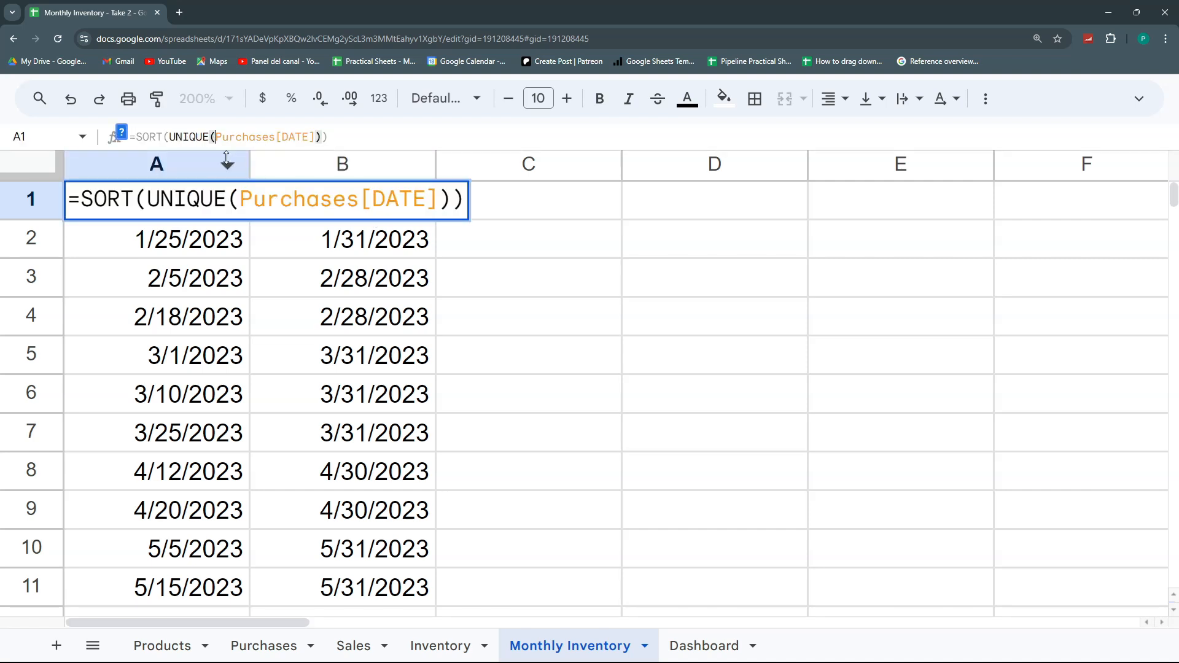
text(EOMONTH)
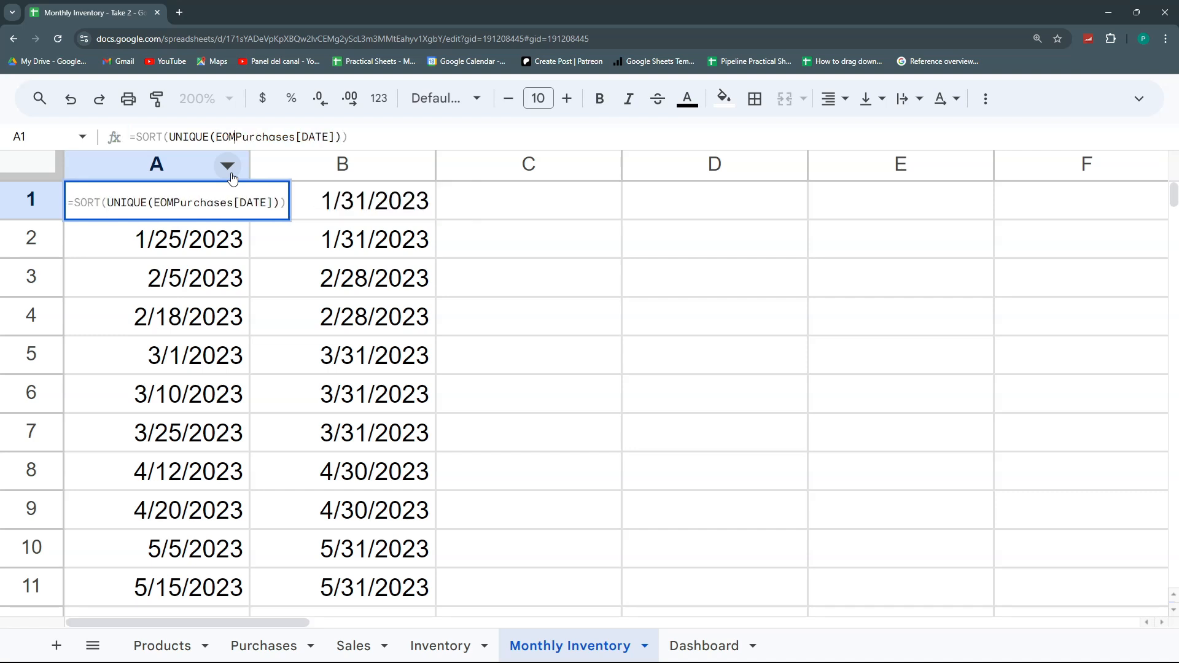
text(()
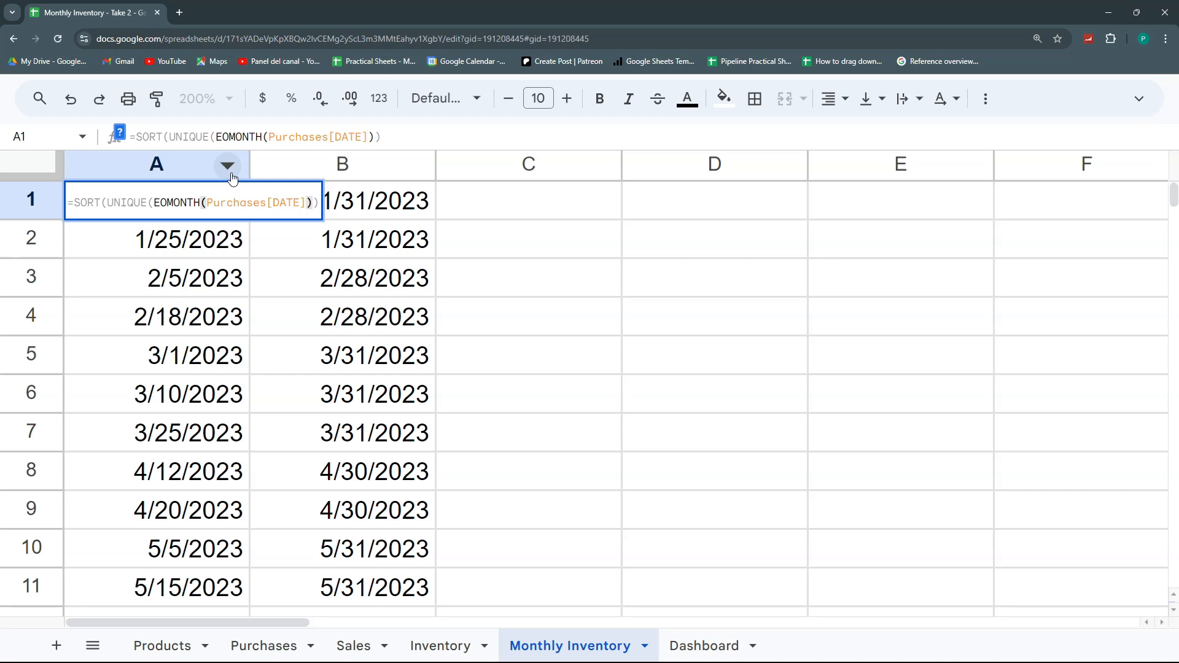
key(Return)
- Clear all the helper month-end formulas from column B, starting at cell B1
key(Up)
key(Right)
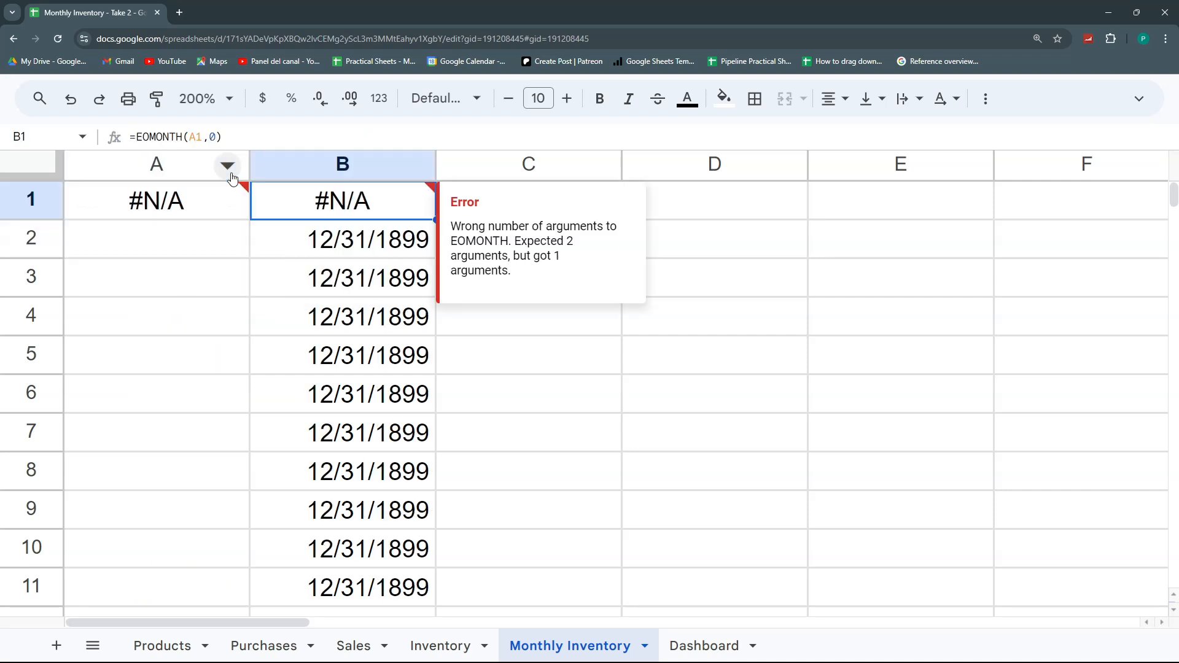
key(ctrl+shift+Down)
key(Delete)
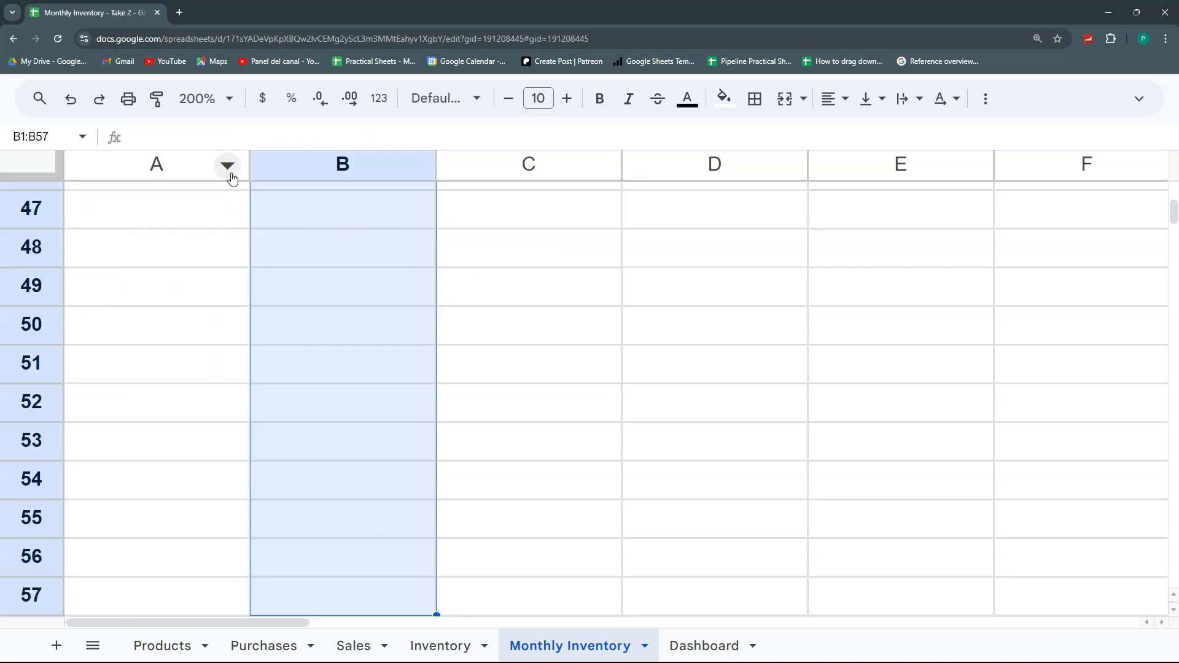
key(Up)
key(Down)
- Add 0 as the second EOMONTH argument in cell A1, making the formula =SORT(UNIQUE(EOMONTH(Purchases[DATE],0)))
key(ctrl+Home)
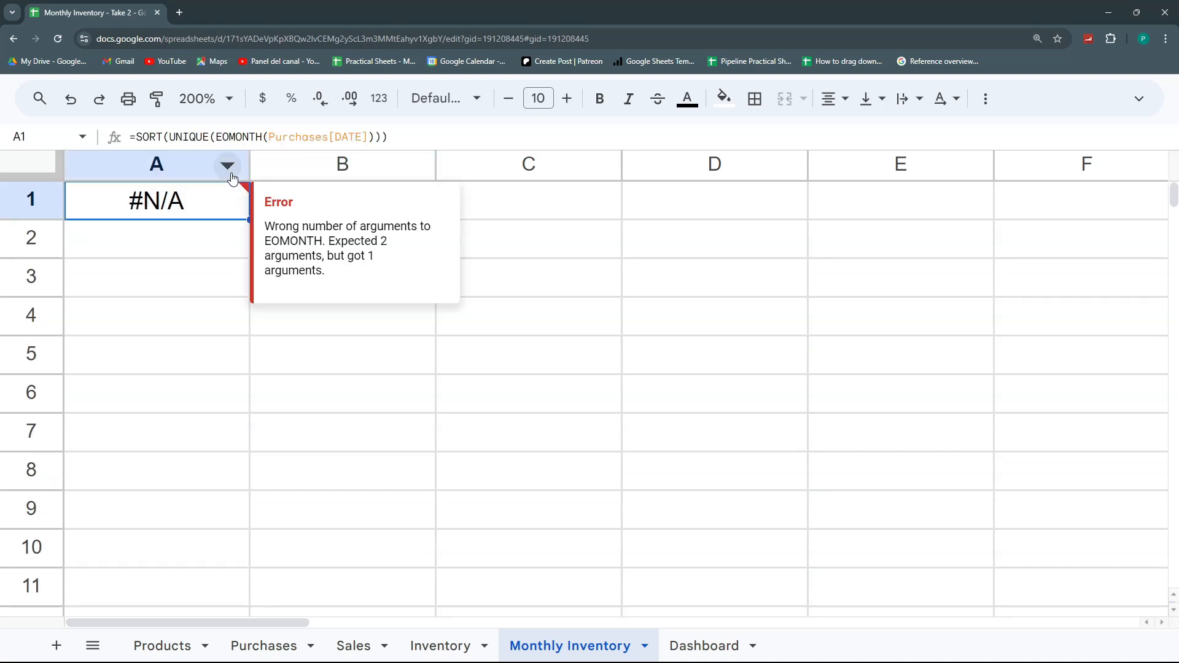
click(364, 141)
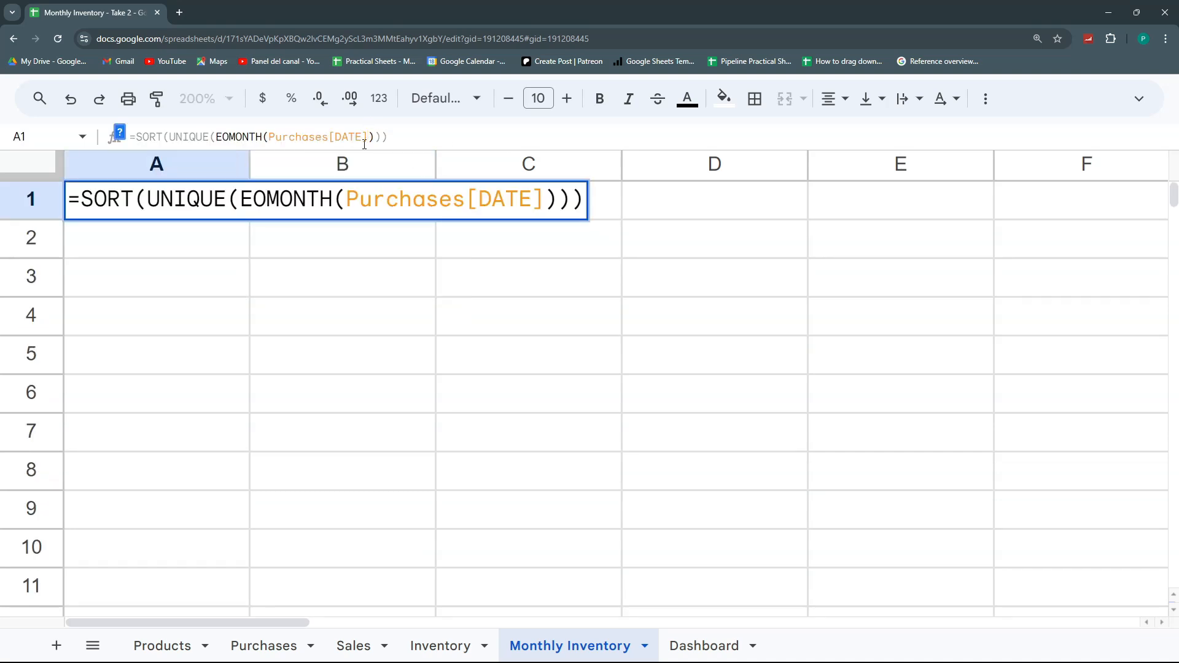
text(,0)
key(Return)
key(Up)
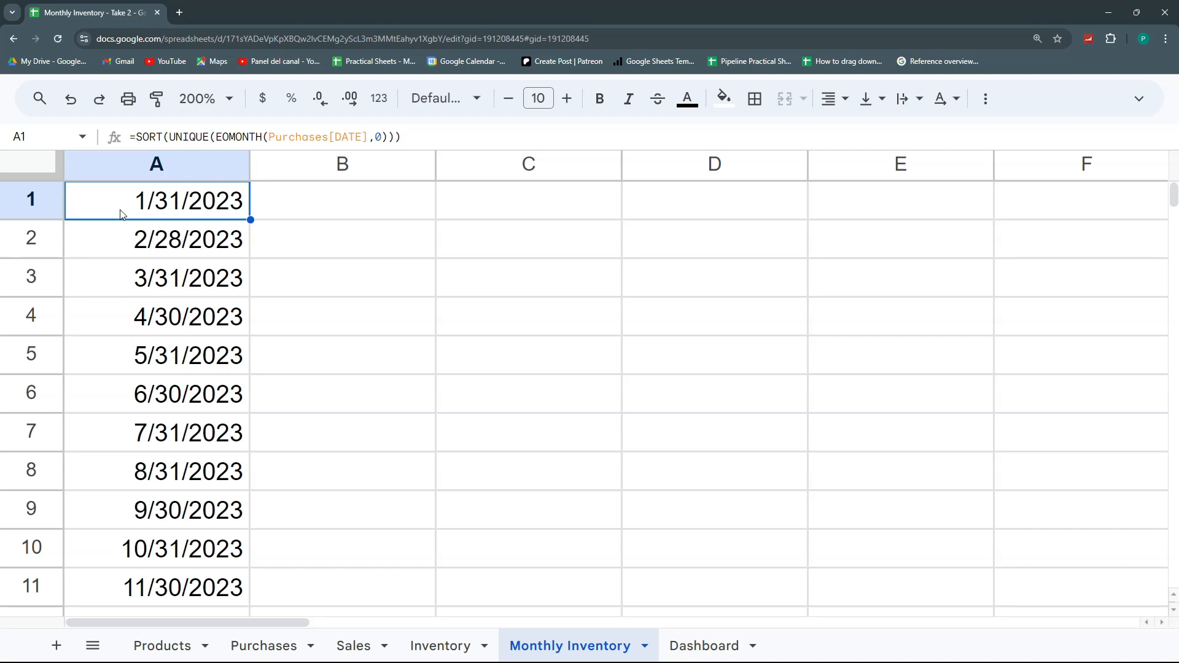
- Insert a row above the month-end list and enter the header Month in cell A1
click(50, 204)
right_click(50, 204)
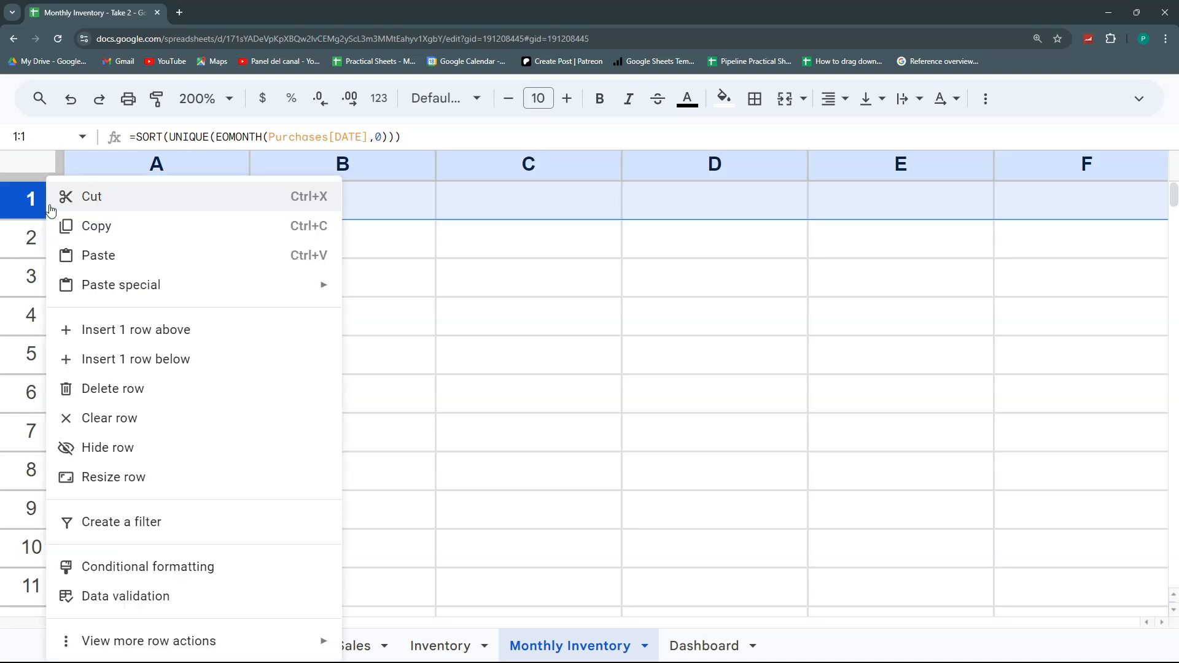
click(140, 330)
click(217, 205)
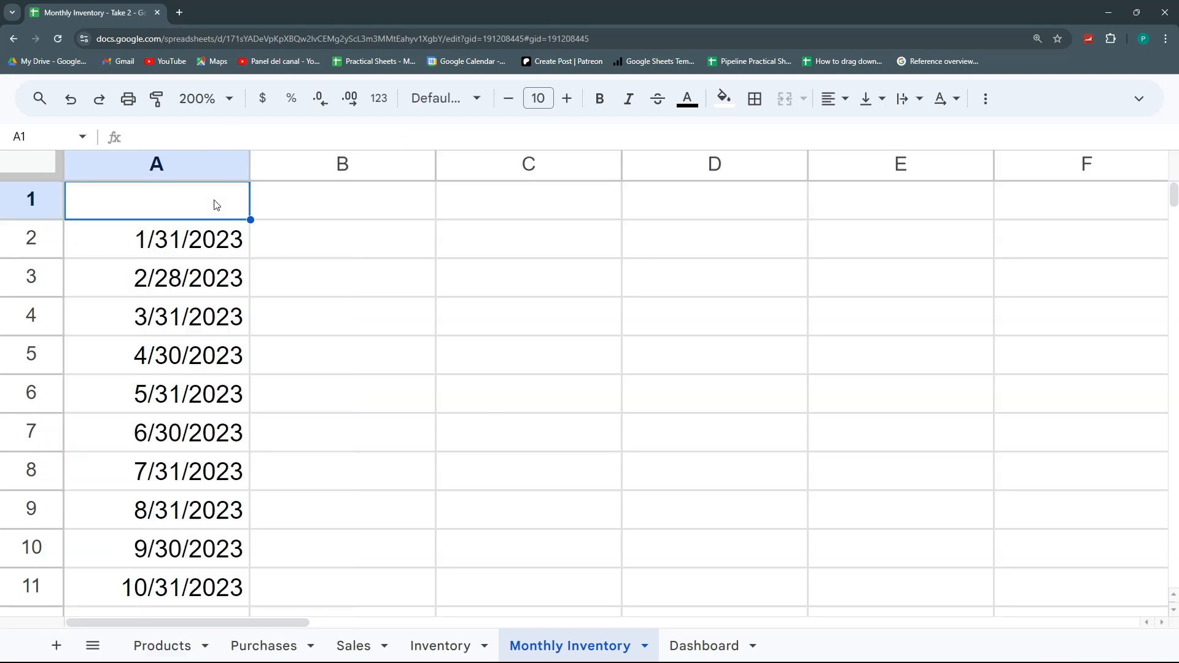
text(dA)
key(BackSpace)
key(BackSpace)
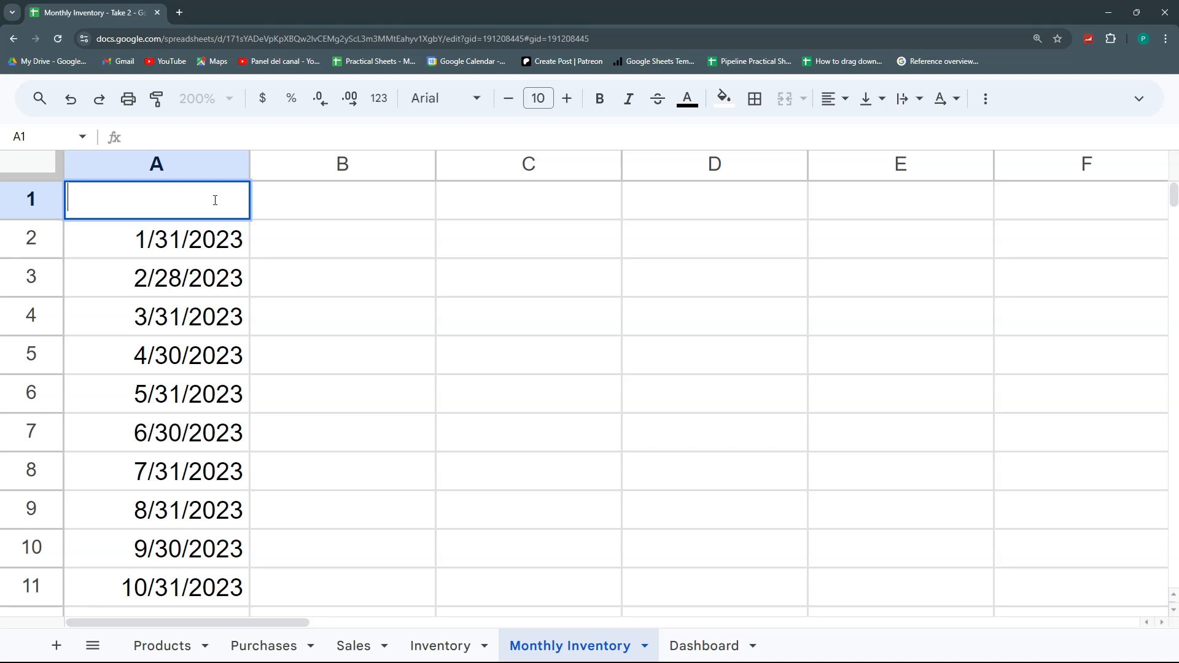
text(Month)
key(Return)
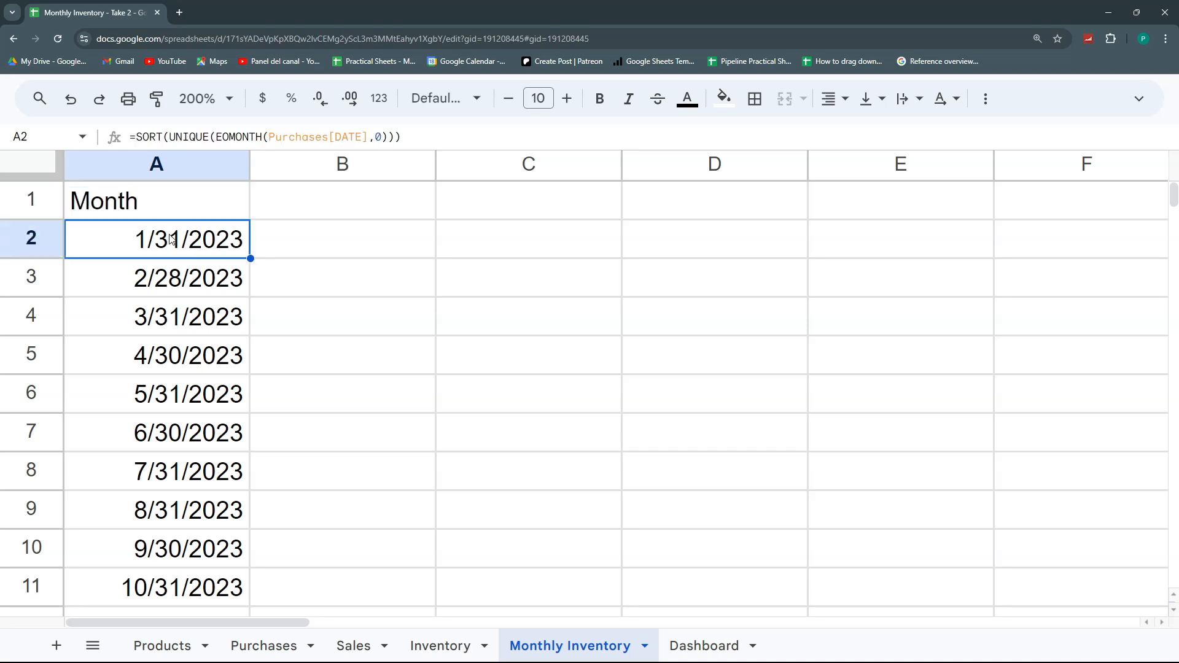
- Open the custom date and time formats for column A and choose the "Aug 5, 1930" pattern
click(178, 164)
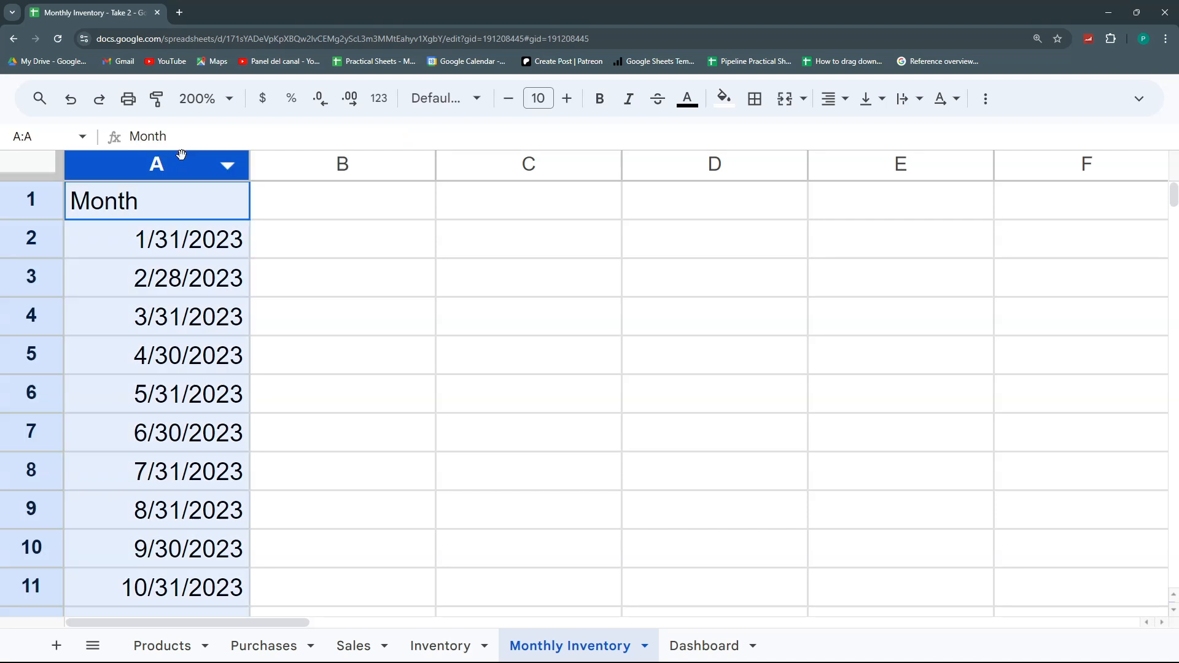
click(379, 100)
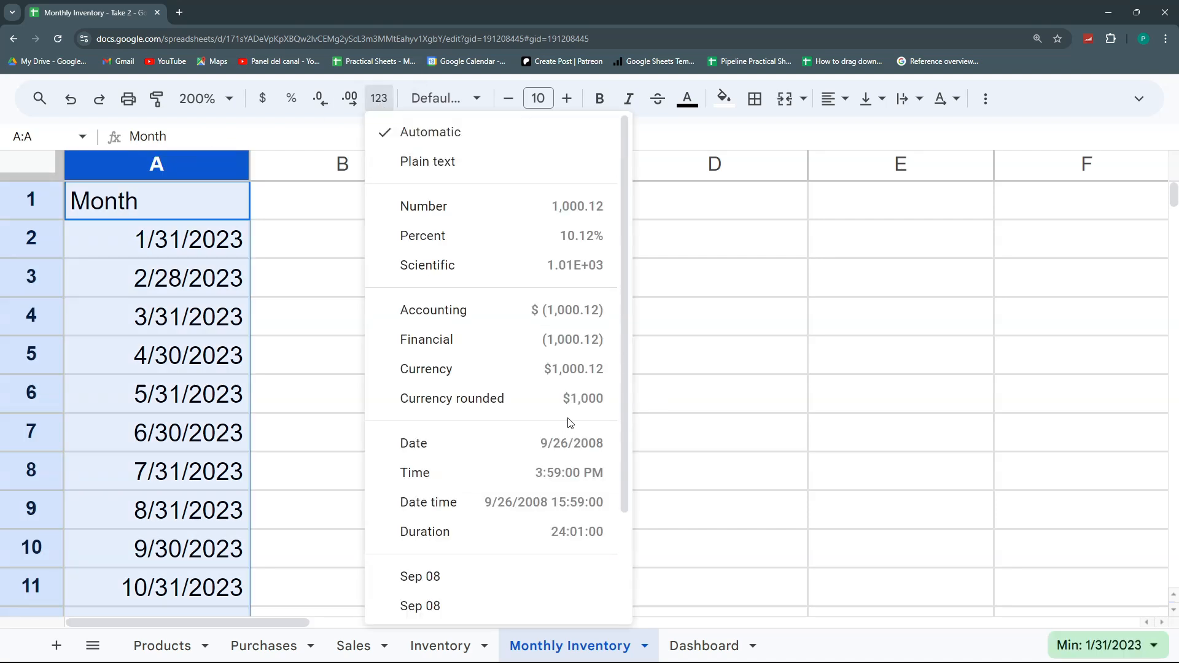
scroll(508, 552, down, 3)
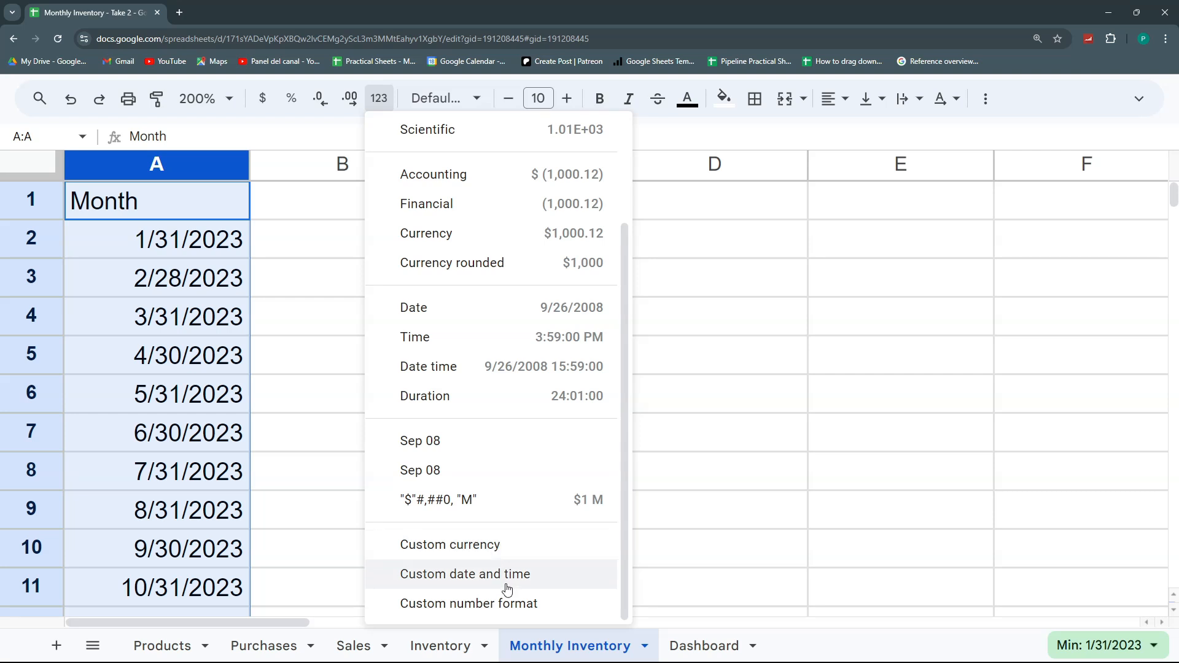
click(461, 572)
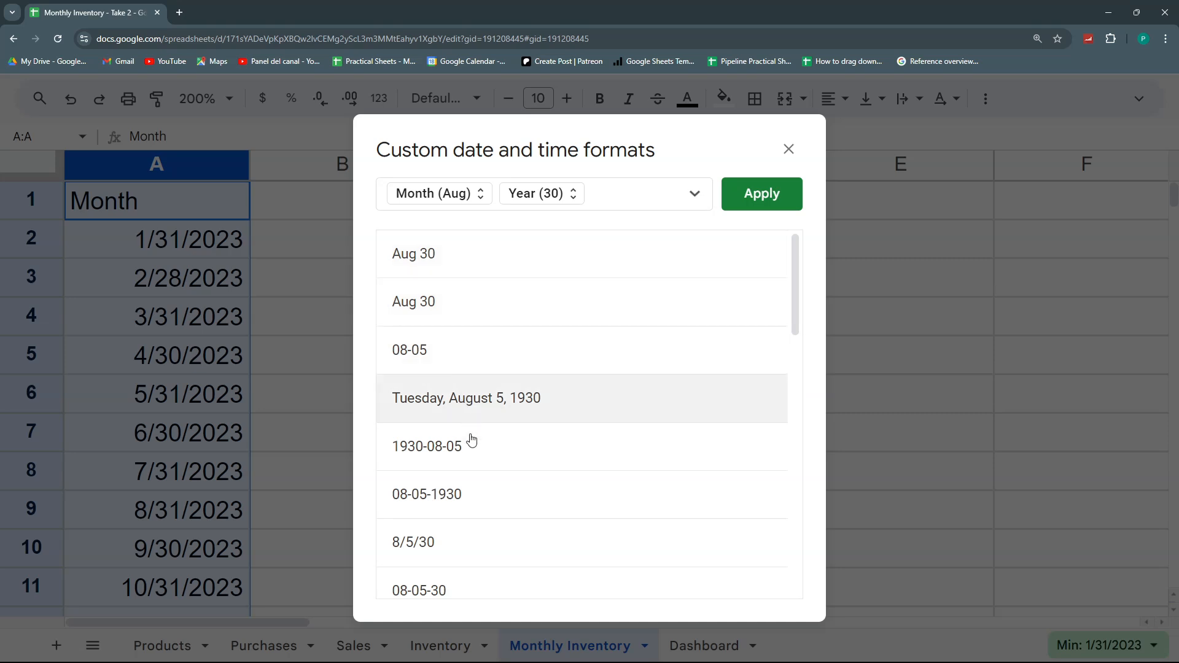
scroll(473, 449, down, 6)
scroll(470, 428, down, 2)
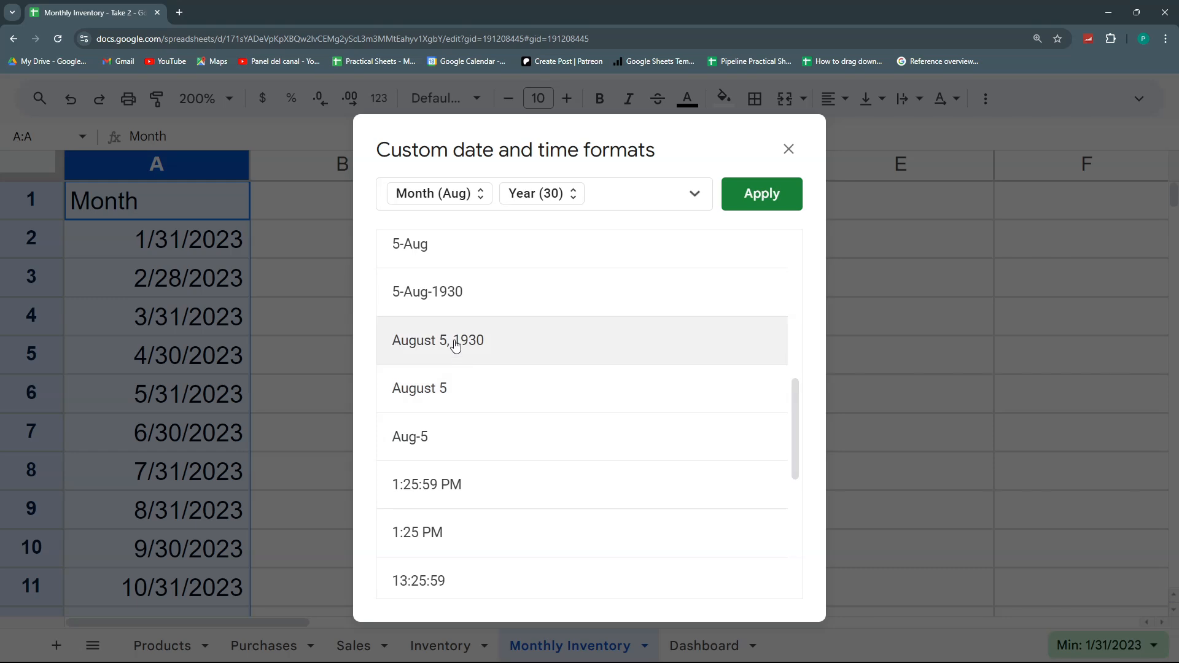
scroll(426, 463, down, 5)
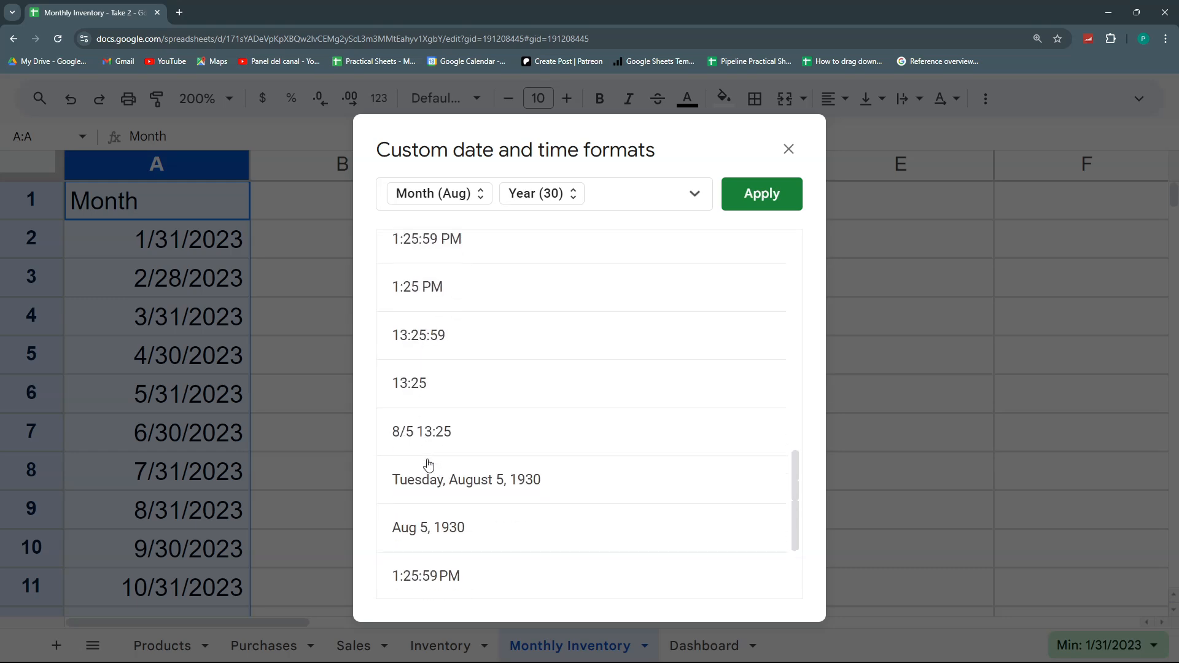
scroll(428, 466, down, 2)
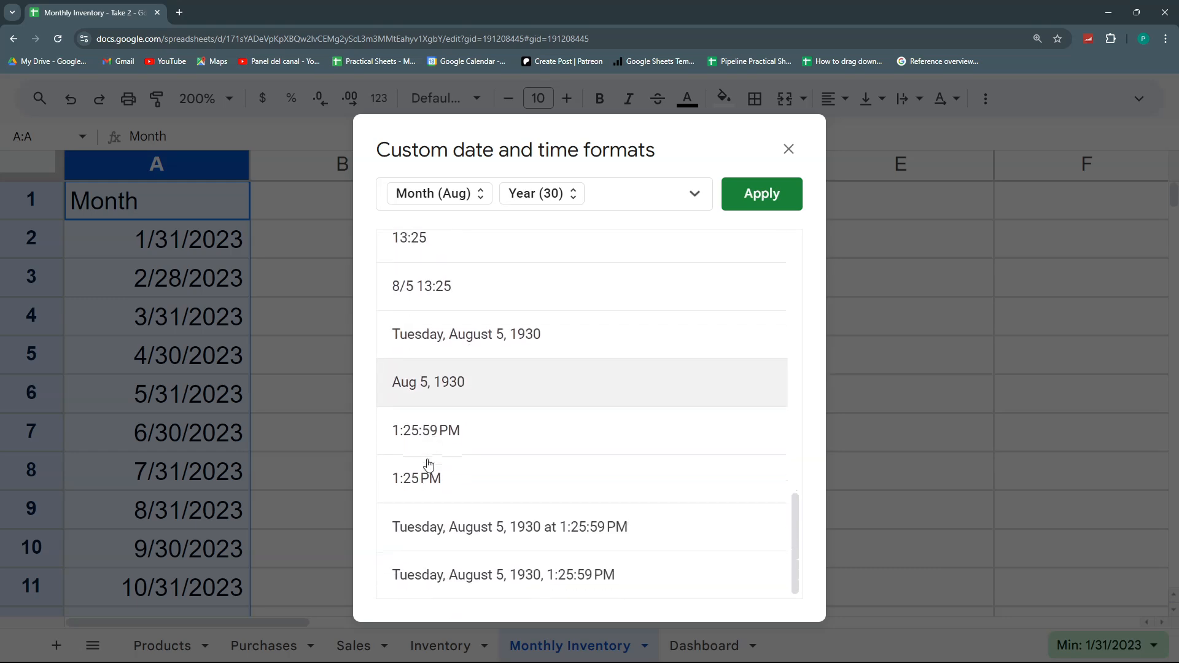
click(440, 387)
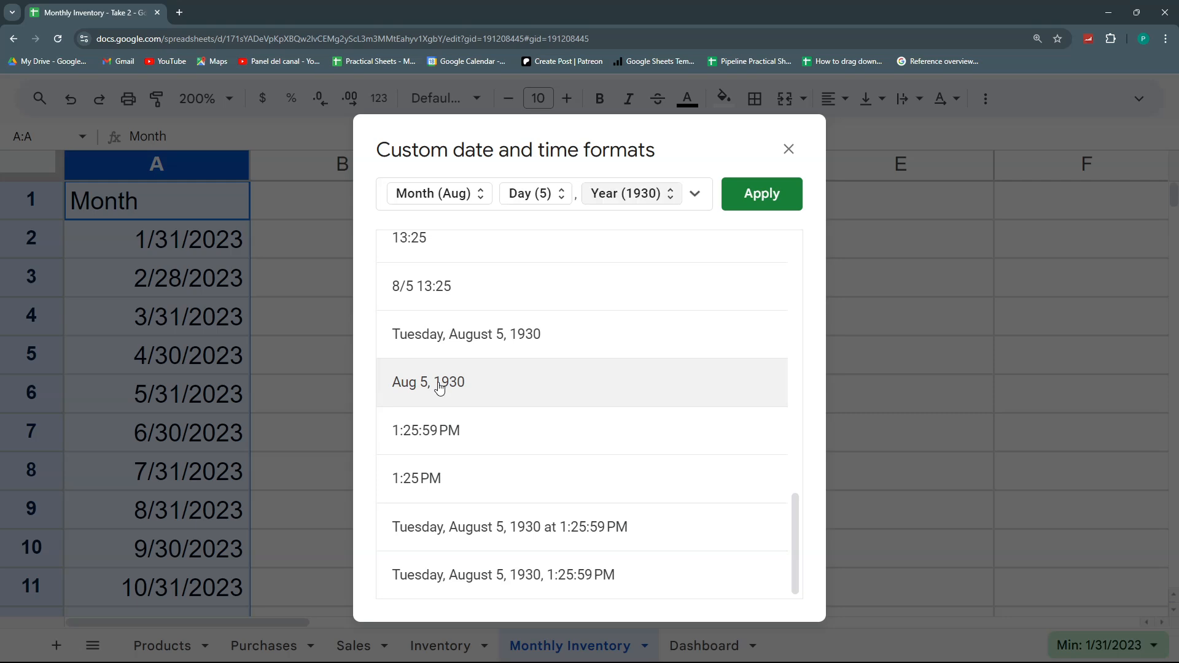
- Remove the day and comma from the custom date format, keeping Month (Aug) and Year (1930), and apply it to column A
click(579, 193)
key(BackSpace)
key(BackSpace)
key(BackSpace)
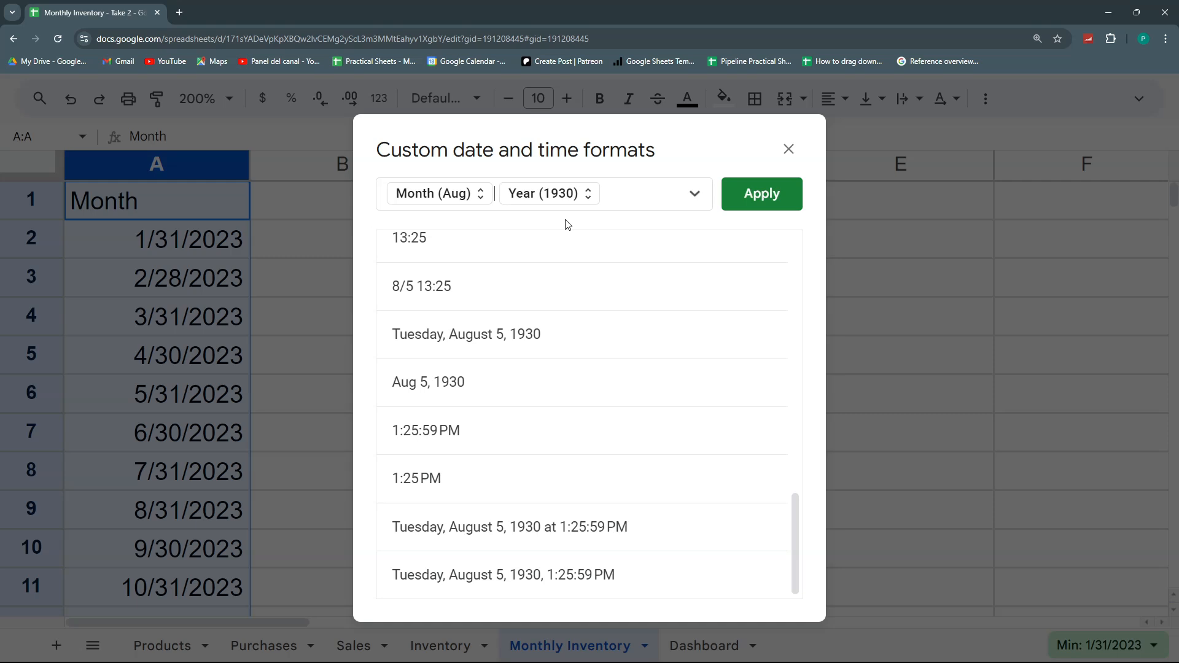
click(746, 195)
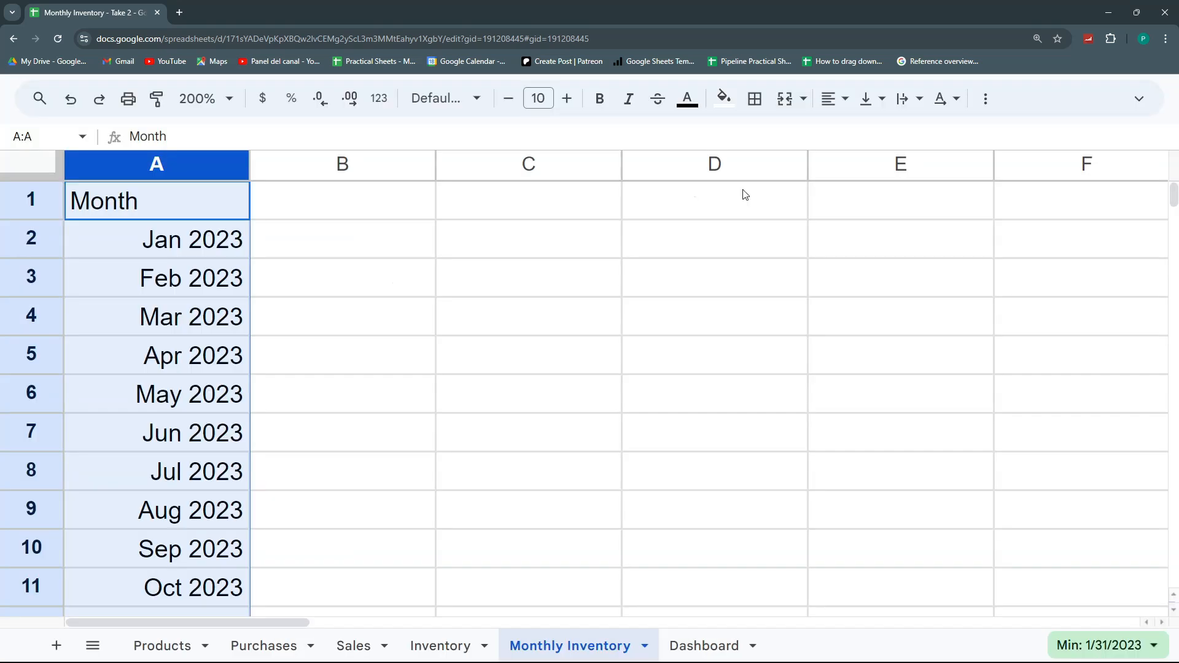
- Narrow column A to fit the month labels closely
click(221, 241)
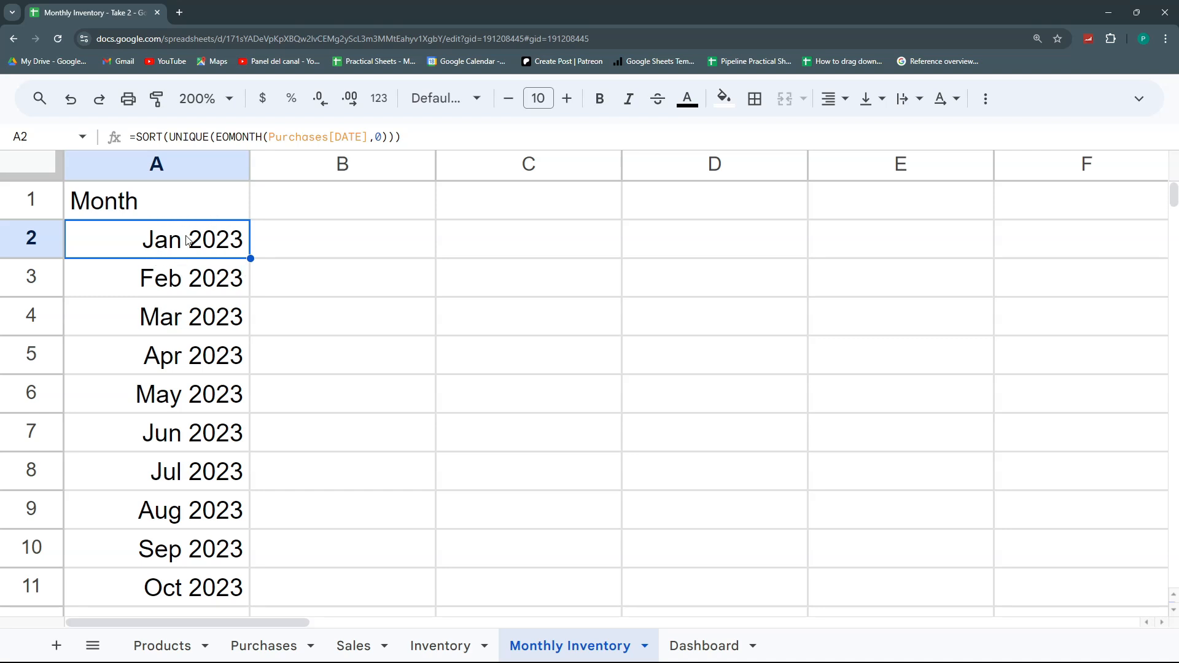
drag(250, 163, 187, 164)
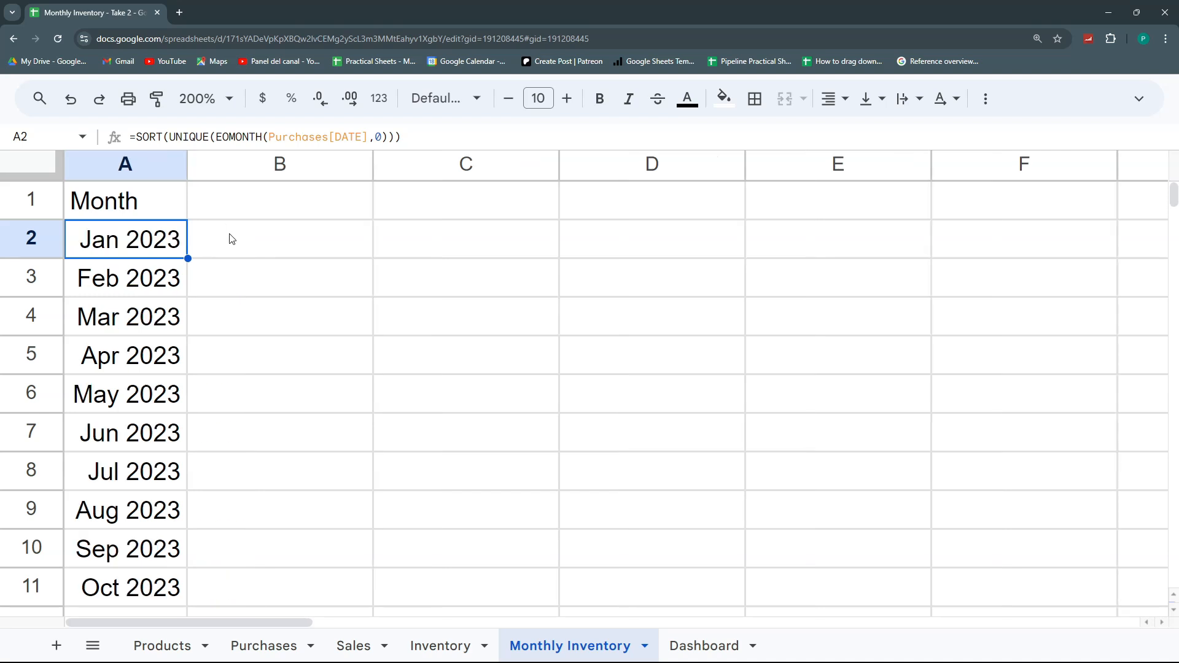
click(234, 244)
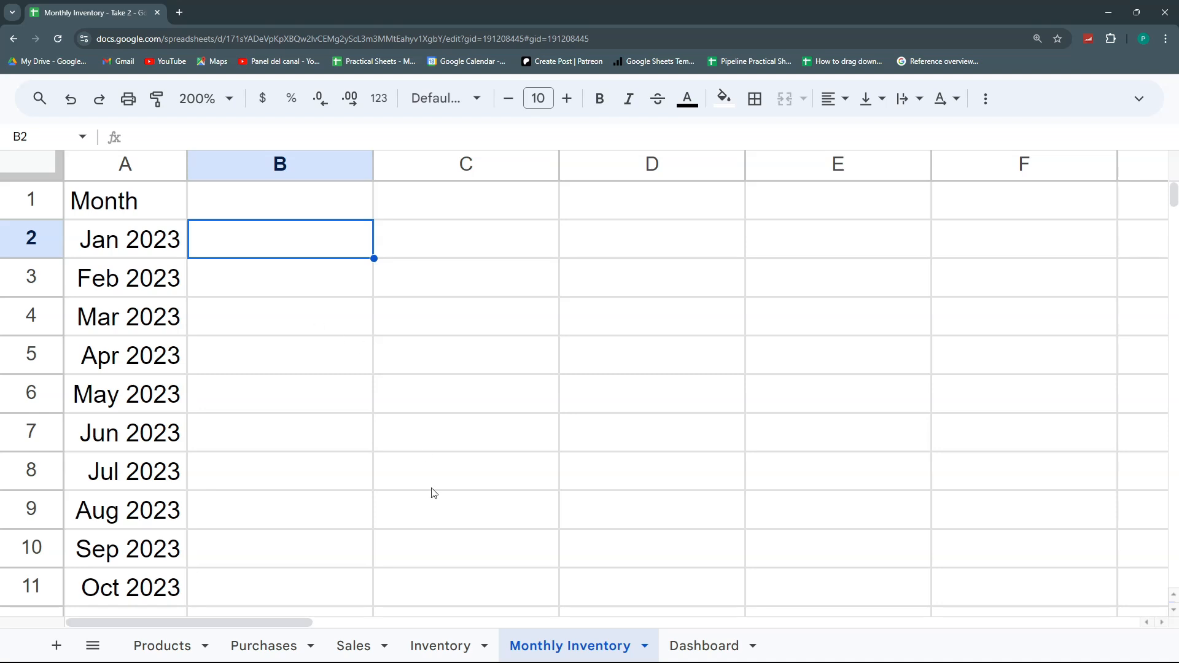
- Review the Units Bought, Units Sold and Inventory columns on the Inventory sheet
click(455, 646)
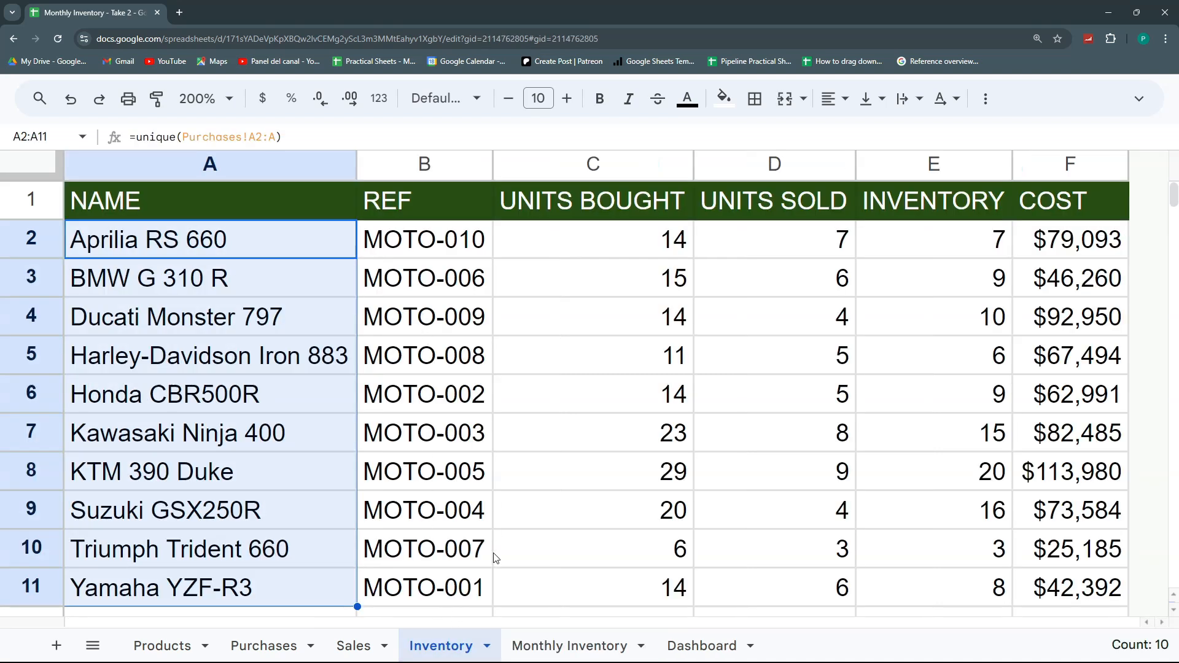
click(816, 312)
drag(653, 252, 637, 506)
drag(735, 240, 739, 443)
drag(907, 243, 911, 437)
- Add the headers Purchases, Sales and Inventory in cells B1 to D1 of the Monthly Inventory sheet
click(532, 651)
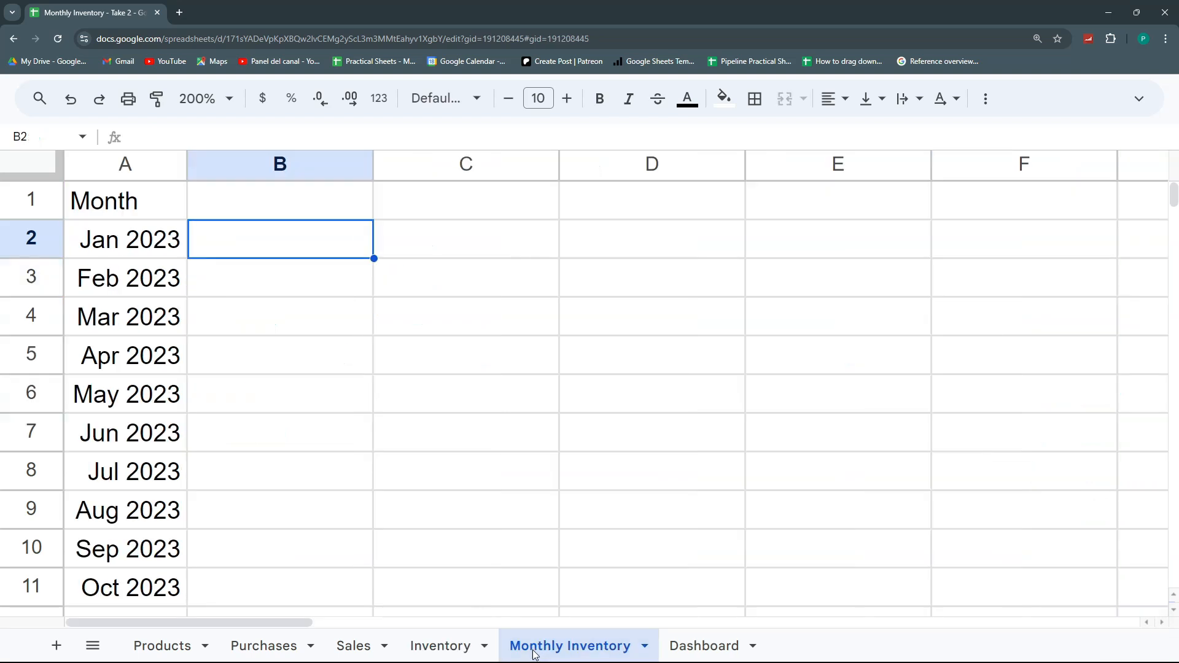
click(264, 206)
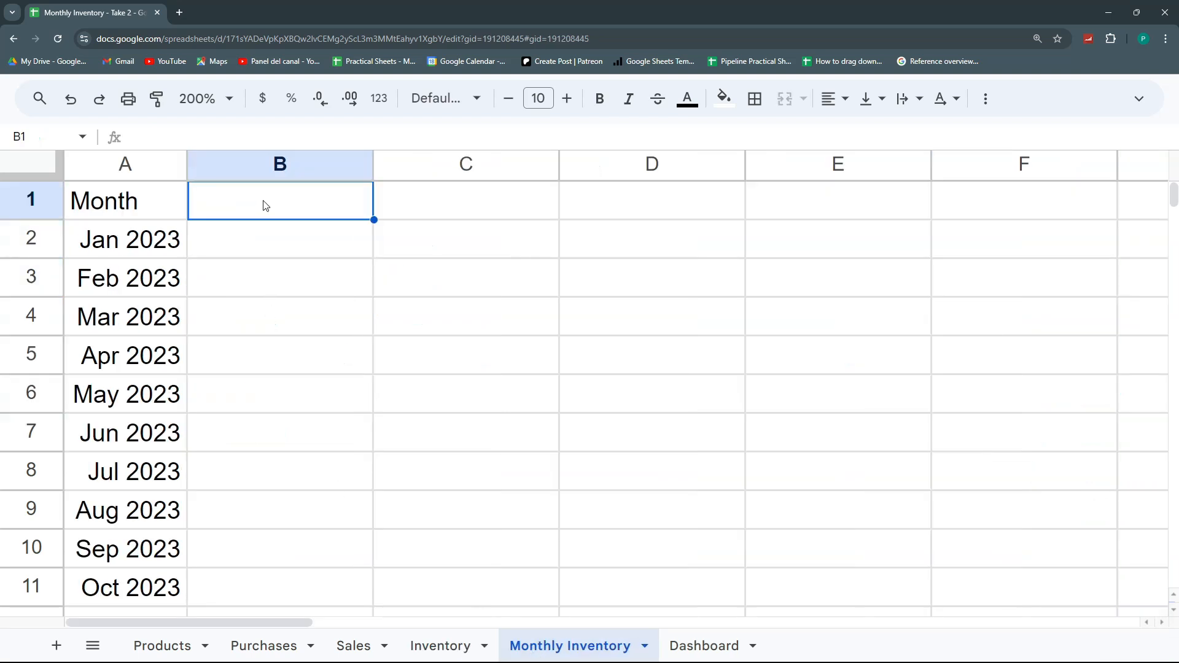
text(Purchases)
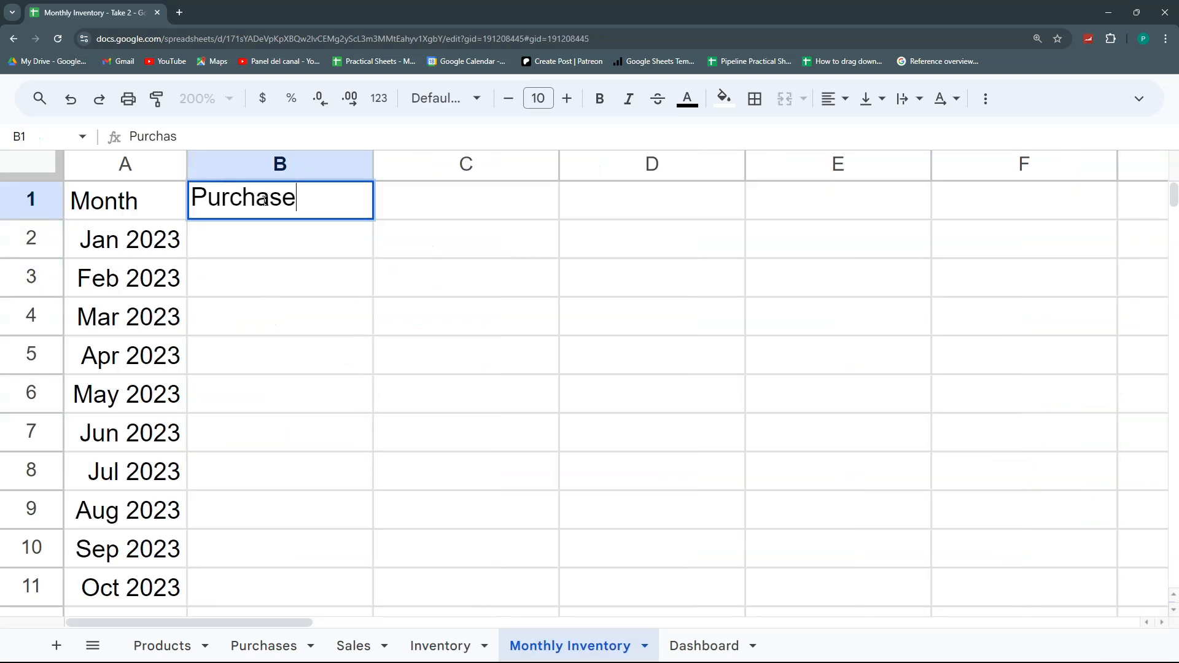
key(Tab)
text(Sales)
key(Tab)
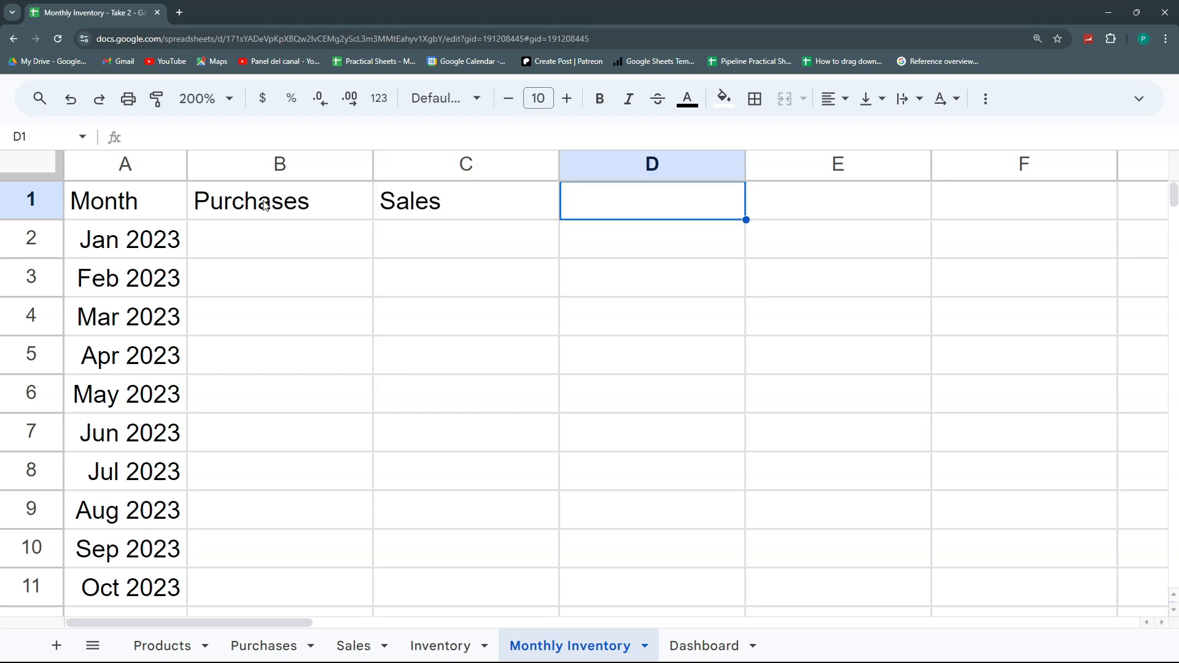
text(Inventory)
key(Return)
- Start a SUMIFS formula in B2 of Monthly Inventory with the Purchases sheet's units column, Purchases!D:D, as the sum range
key(Left)
key(Left)
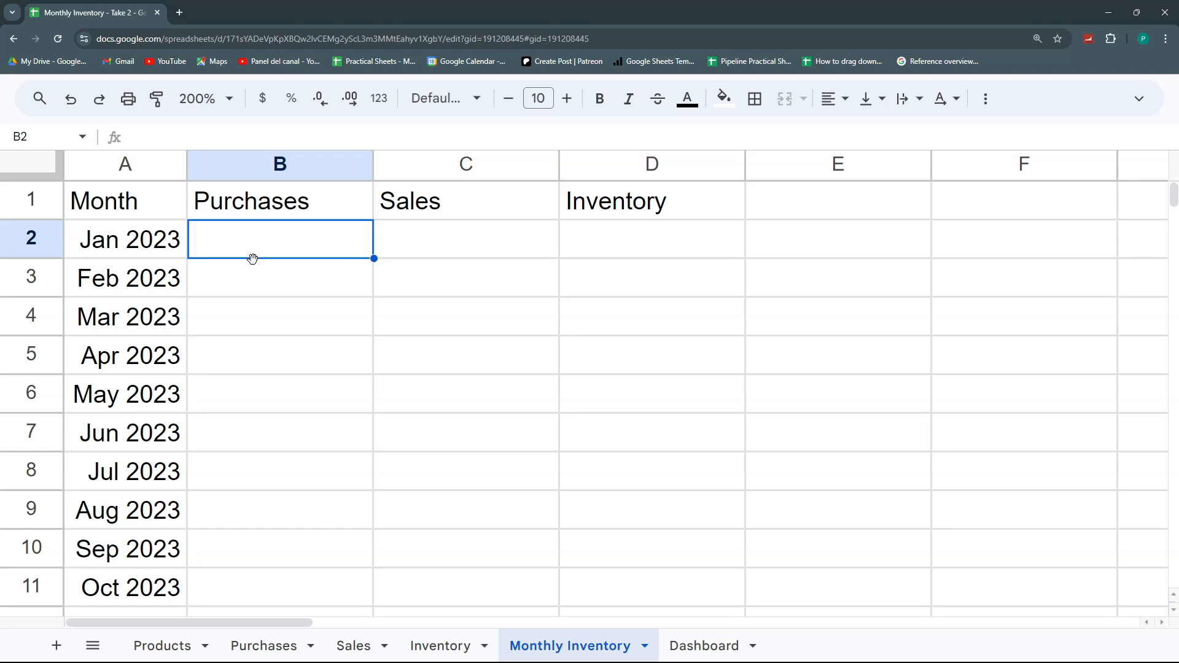
text(=)
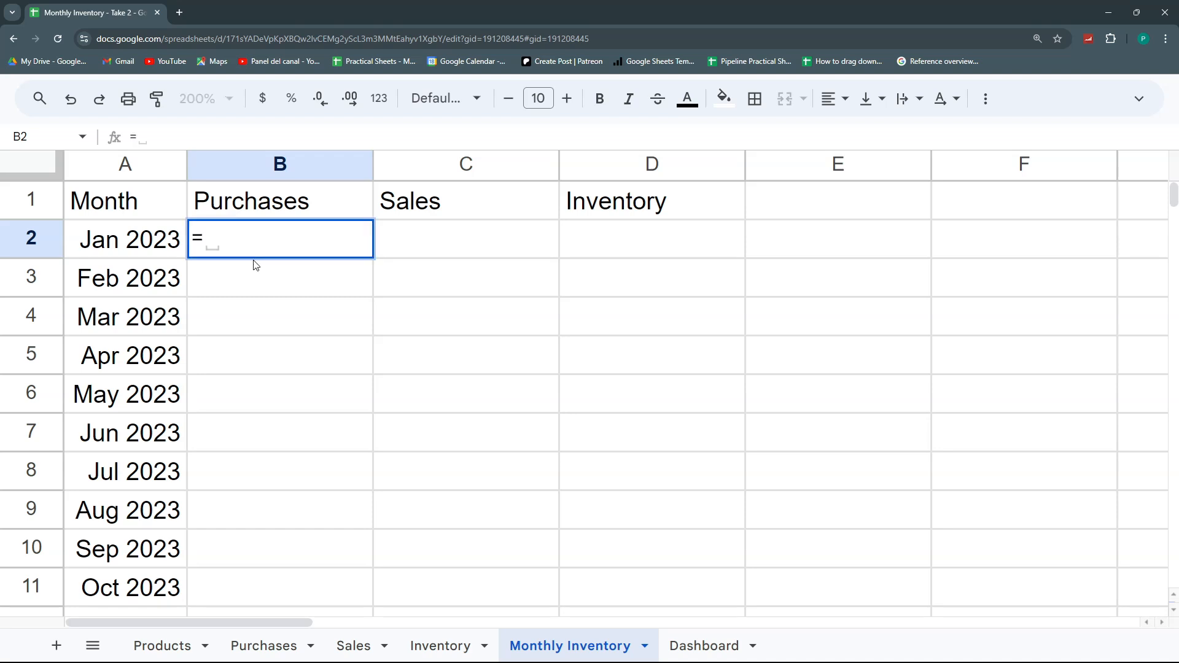
text(SU)
key(BackSpace)
key(BackSpace)
text(S)
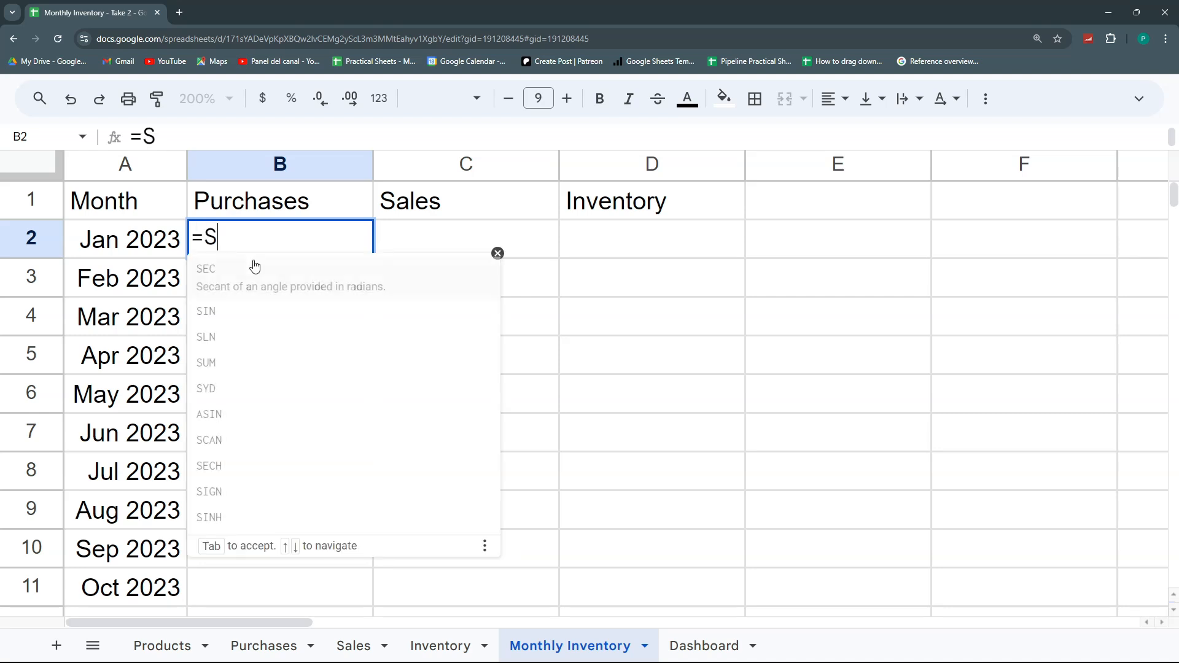
text(UMIFS()
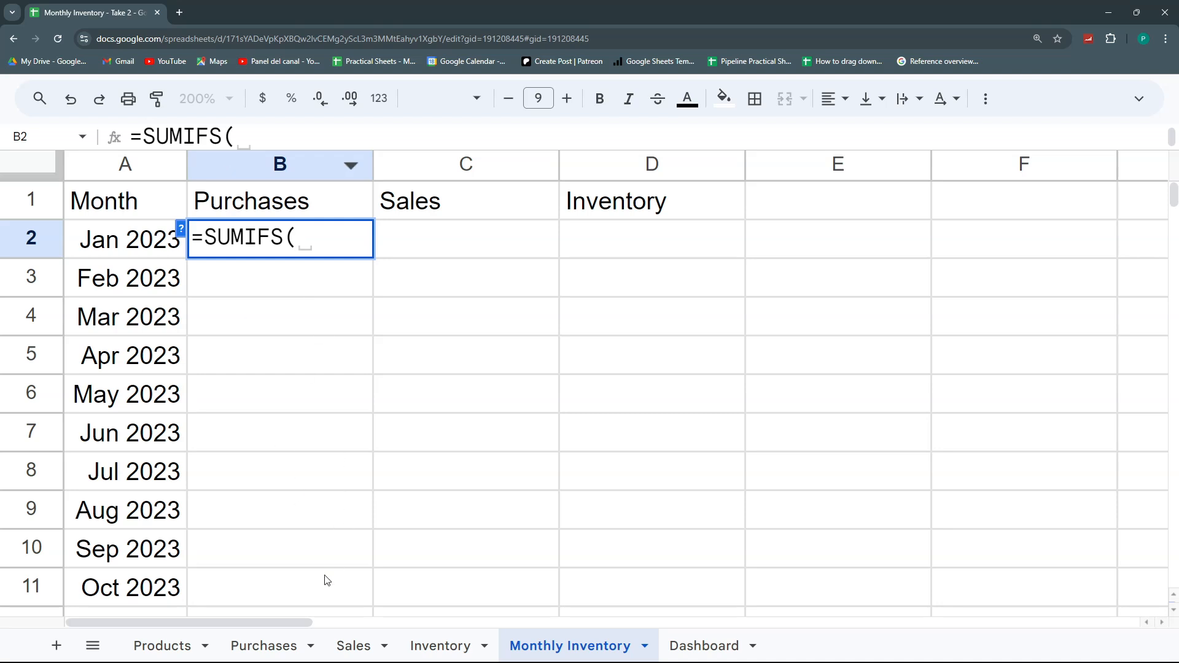
click(263, 645)
scroll(890, 390, up, 15)
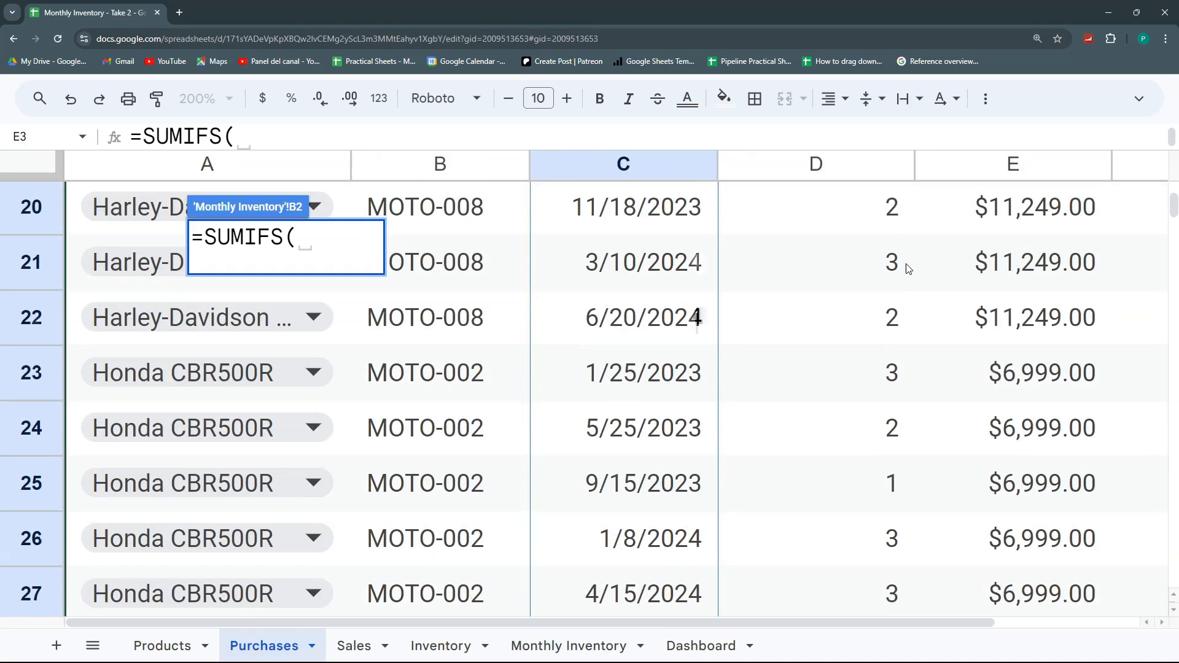
click(830, 171)
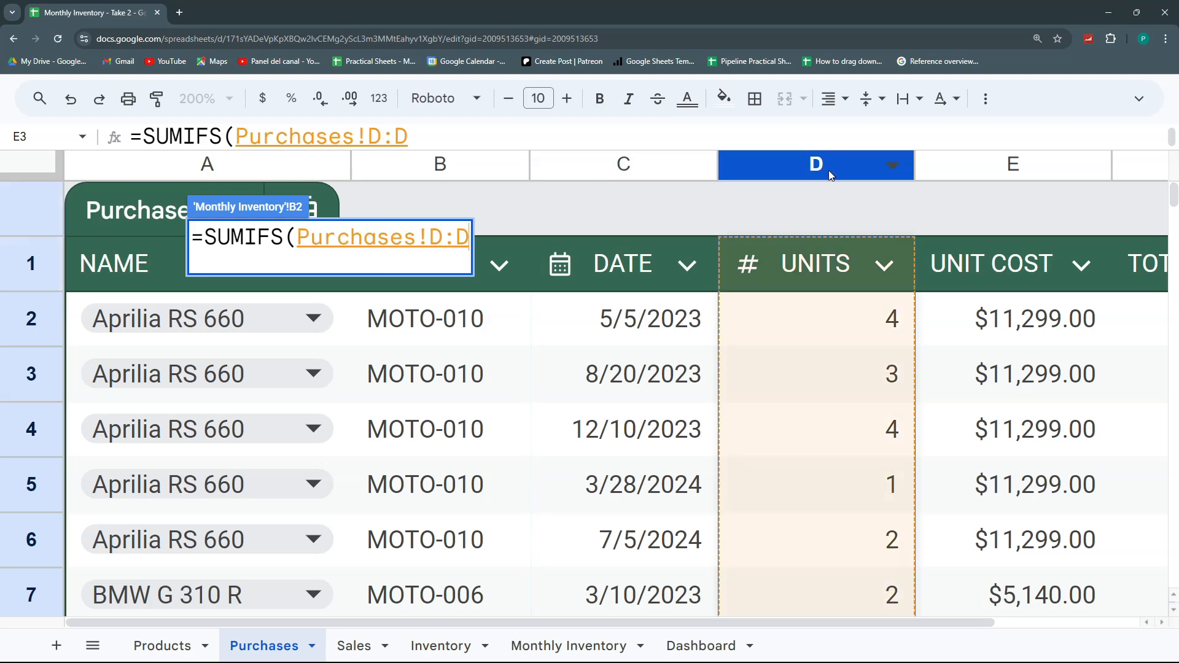
text(,)
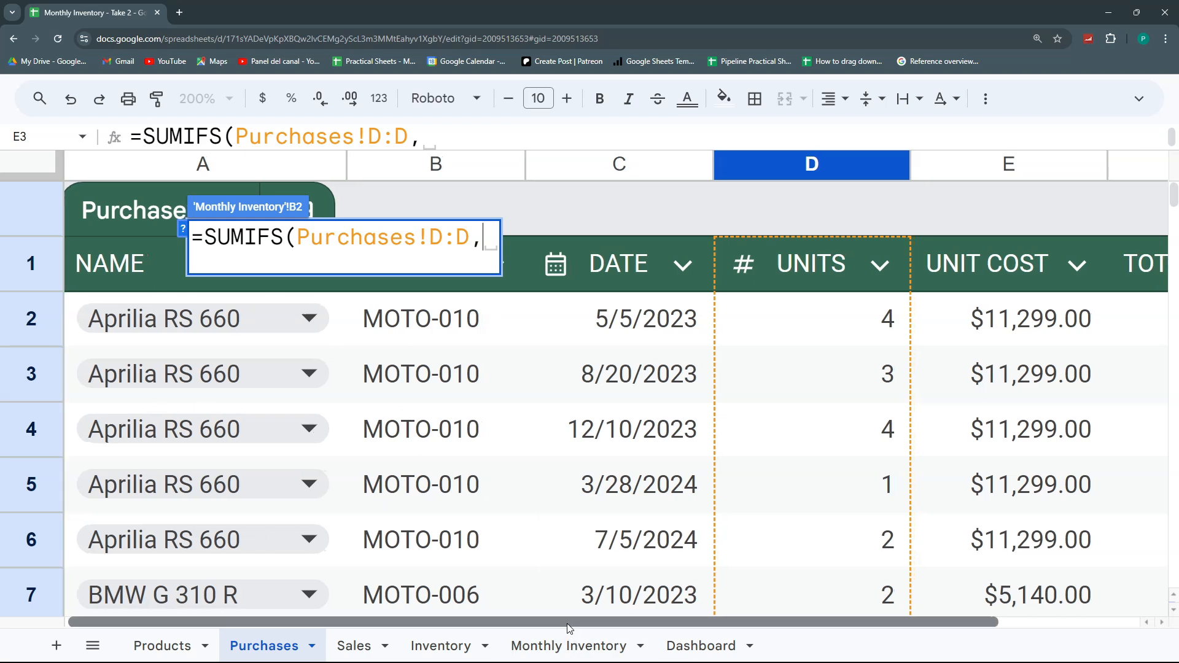
- Complete the B2 formula with Purchases!C:C as criteria range and A2 as criterion, and fill it down the Purchases column
drag(564, 623, 603, 621)
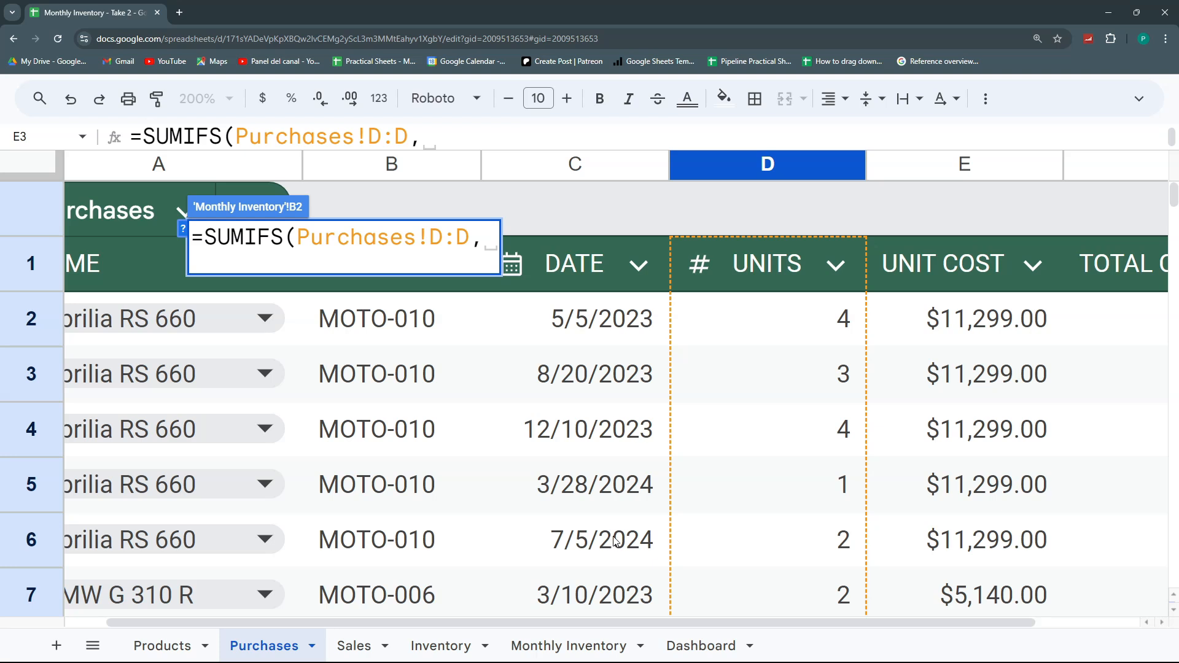
click(564, 167)
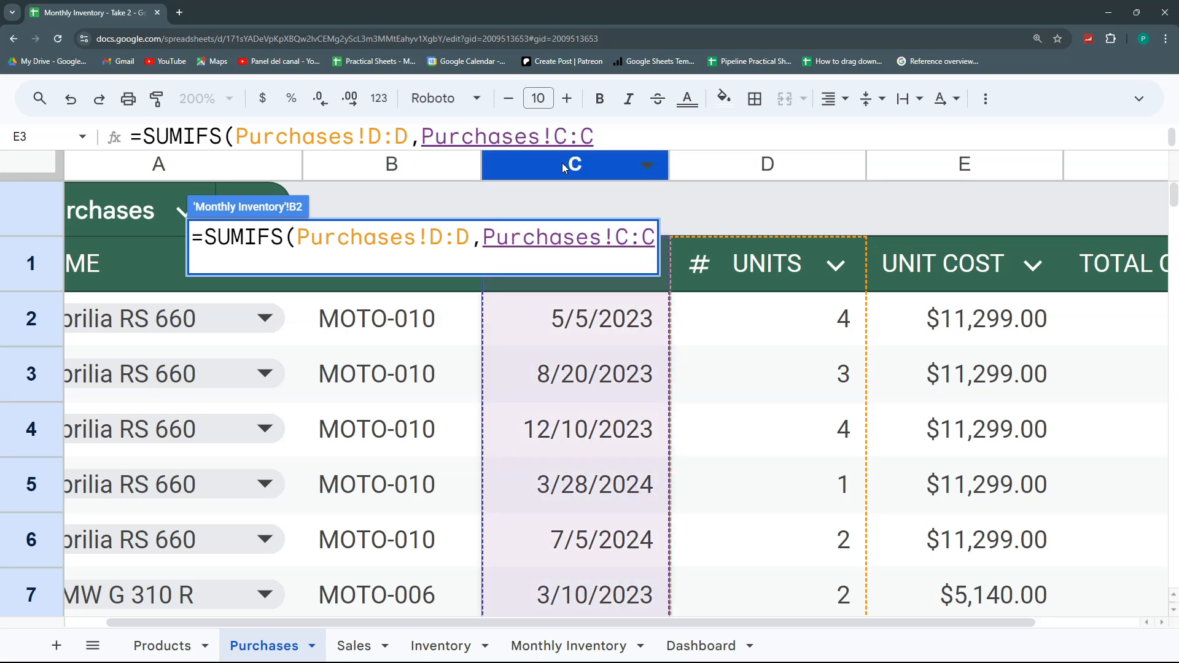
text(,)
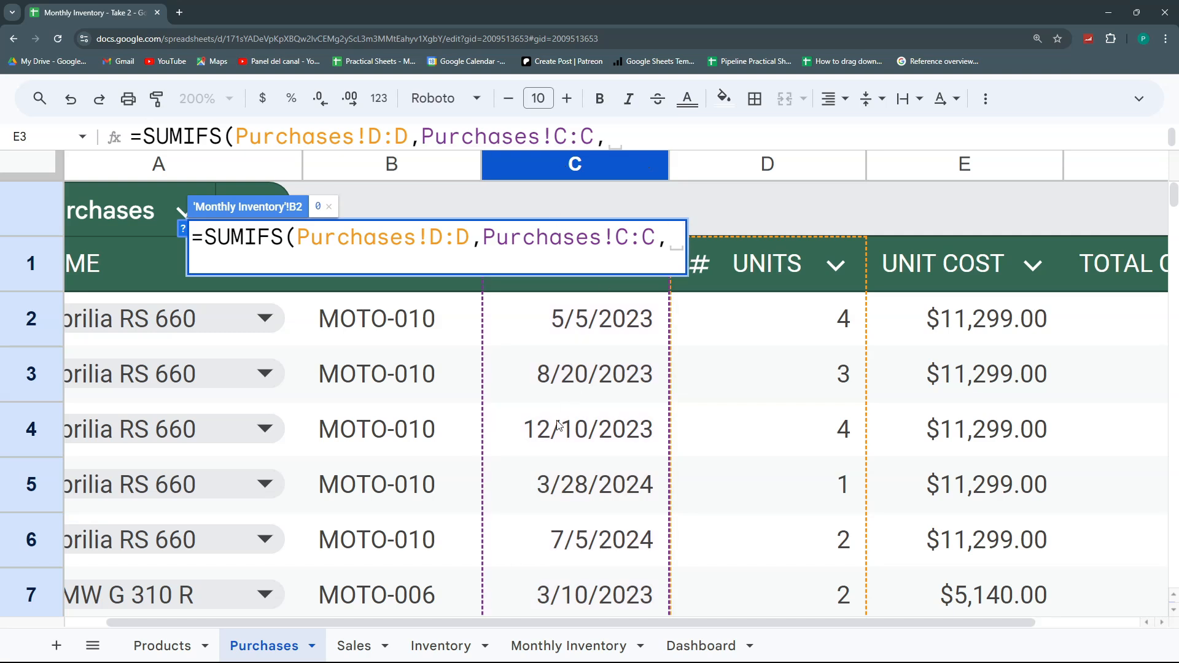
click(560, 645)
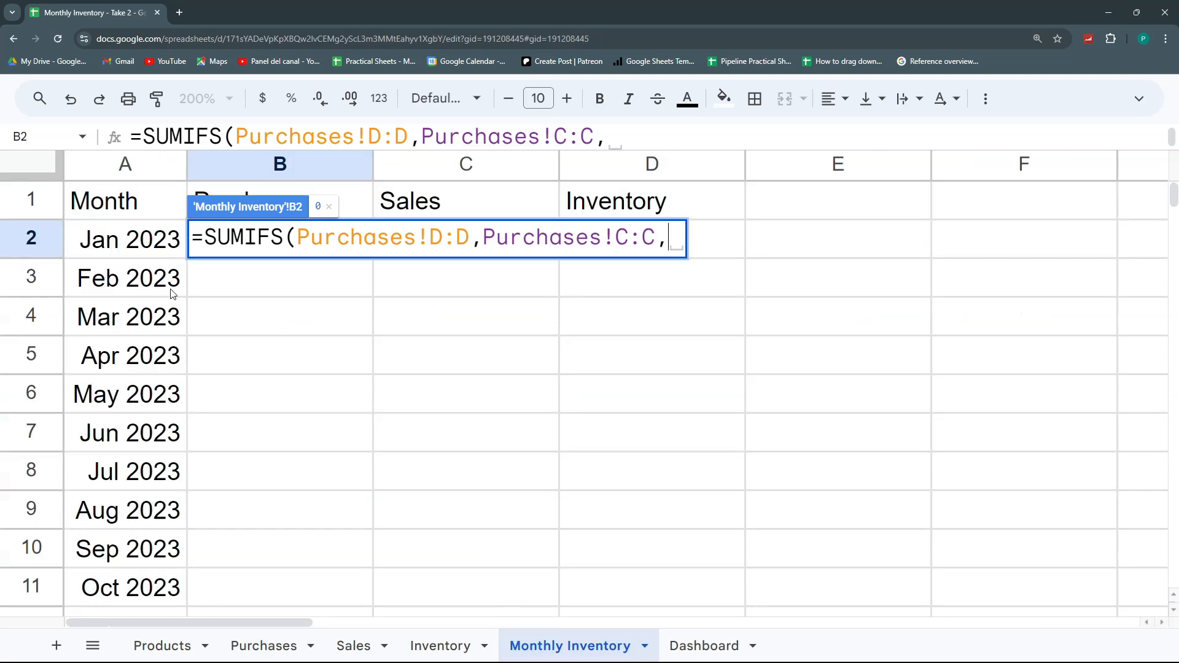
click(144, 242)
text())
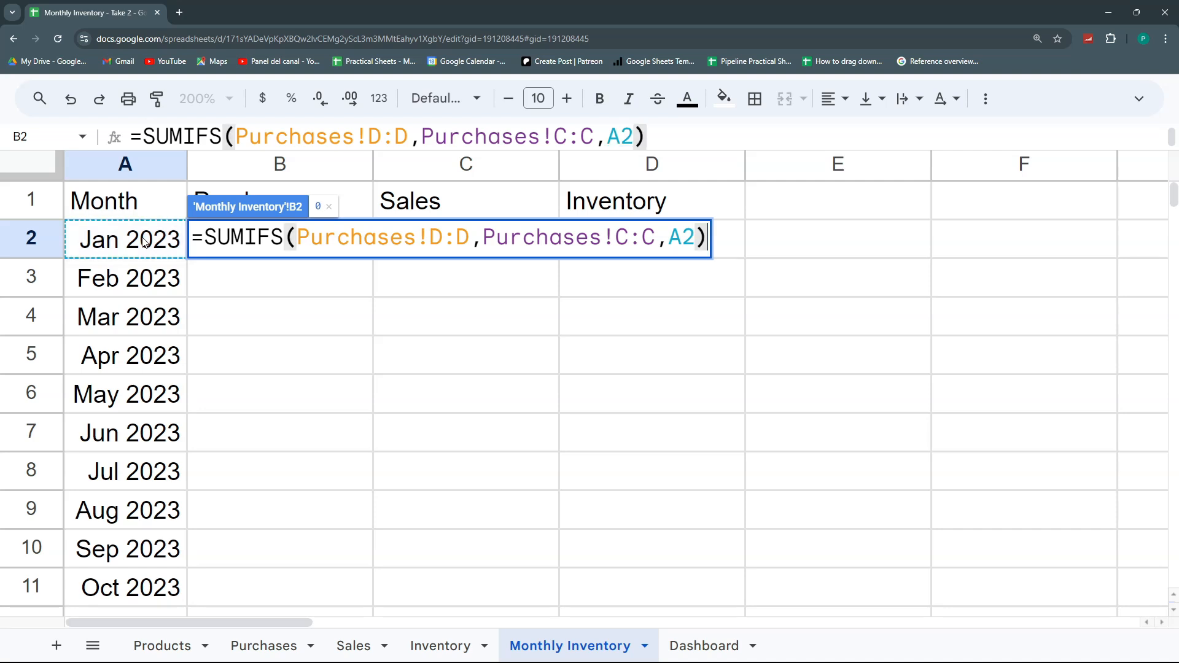
key(Return)
click(320, 240)
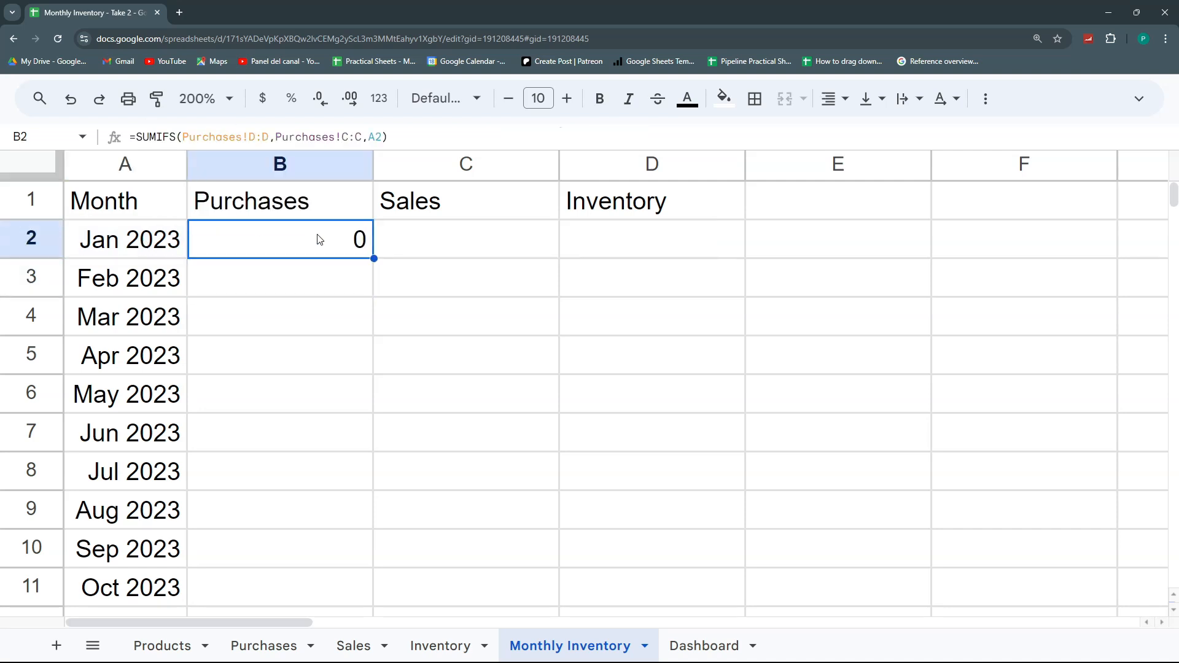
double_click(373, 258)
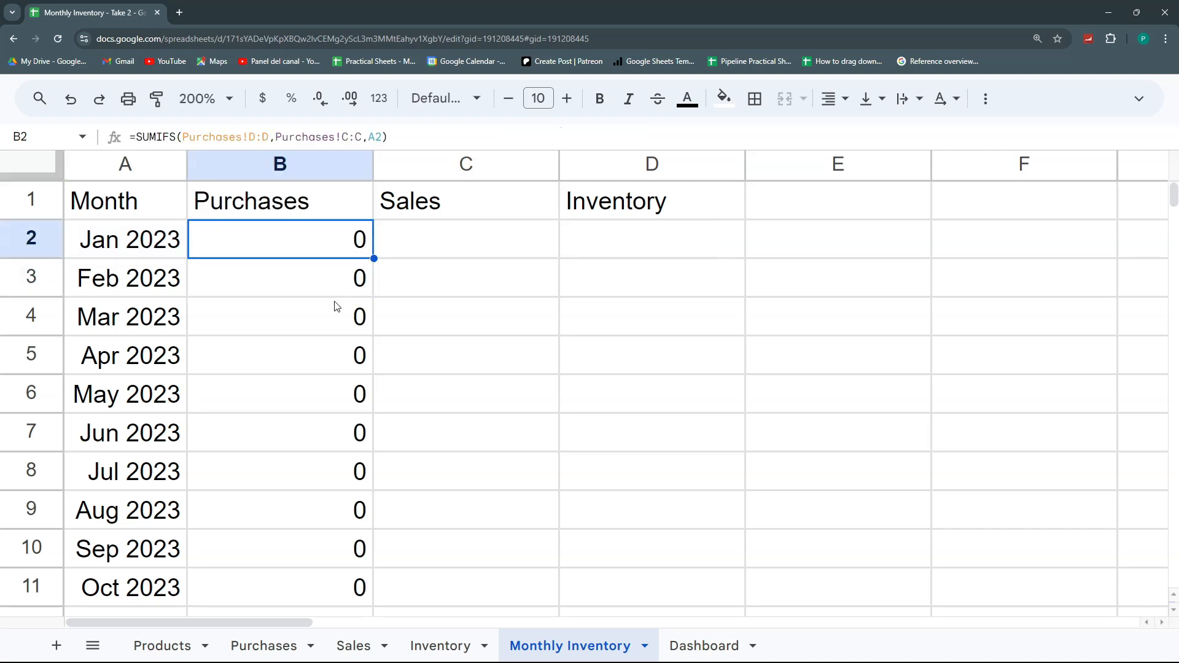
- Wrap the criteria range of the B2 formula in EOMONTH so that it reads EOMONTH(Purchases!C:C,0)
click(157, 240)
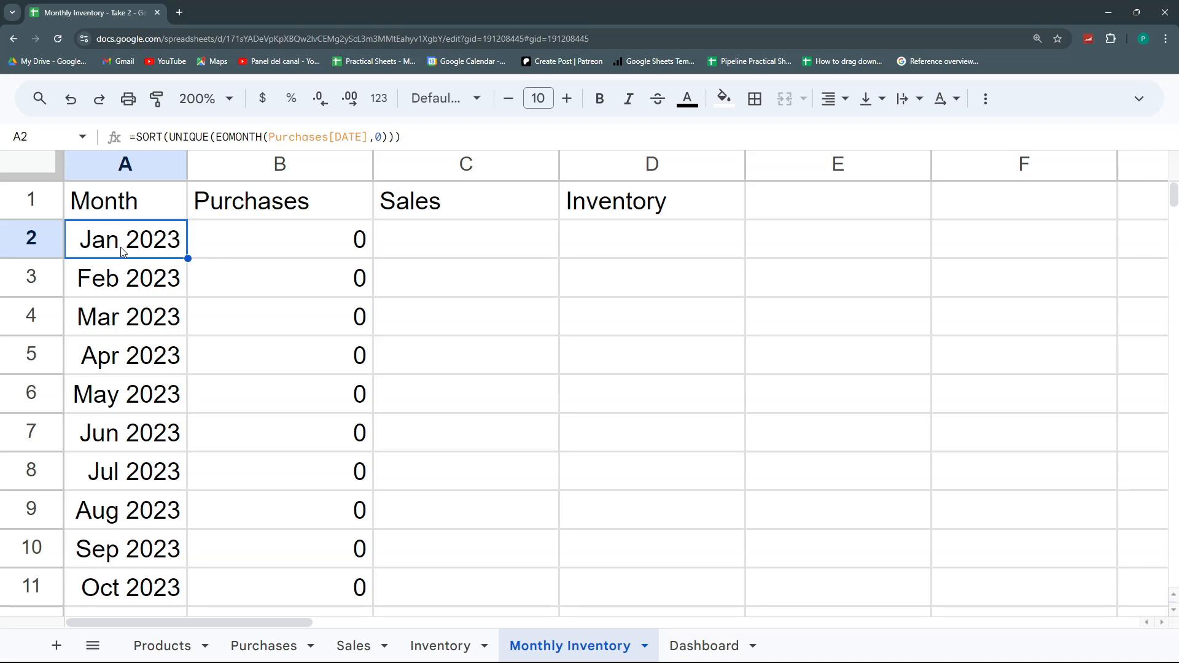
click(220, 245)
key(F2)
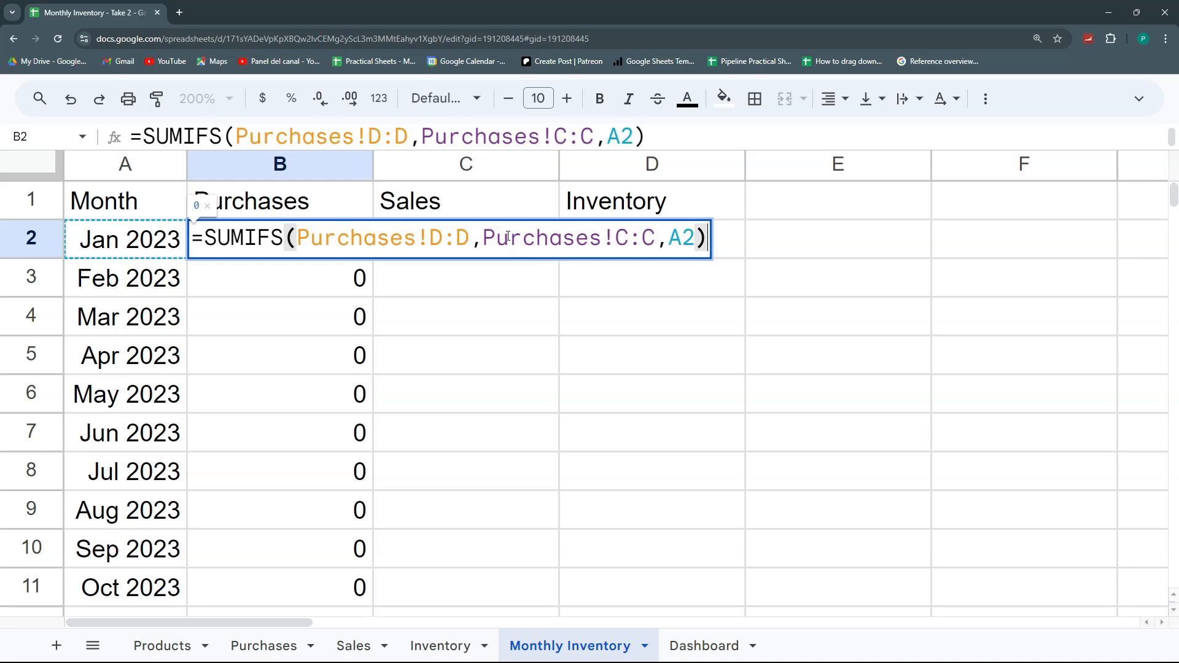
drag(483, 241, 656, 240)
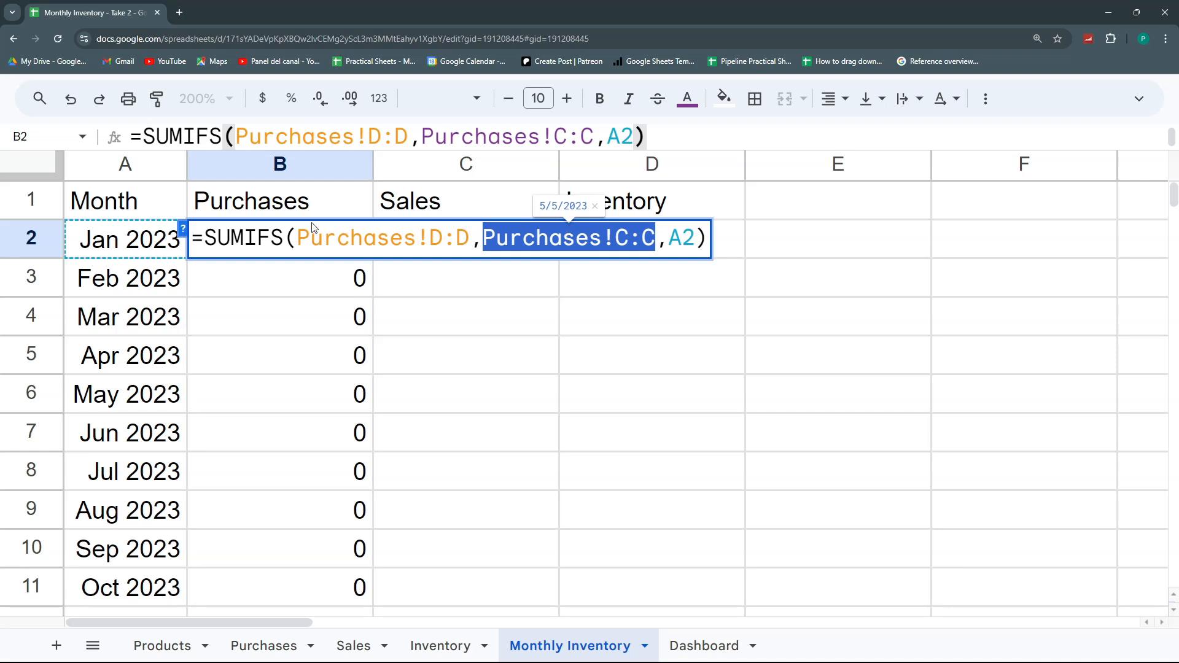
click(482, 241)
text(EOMON)
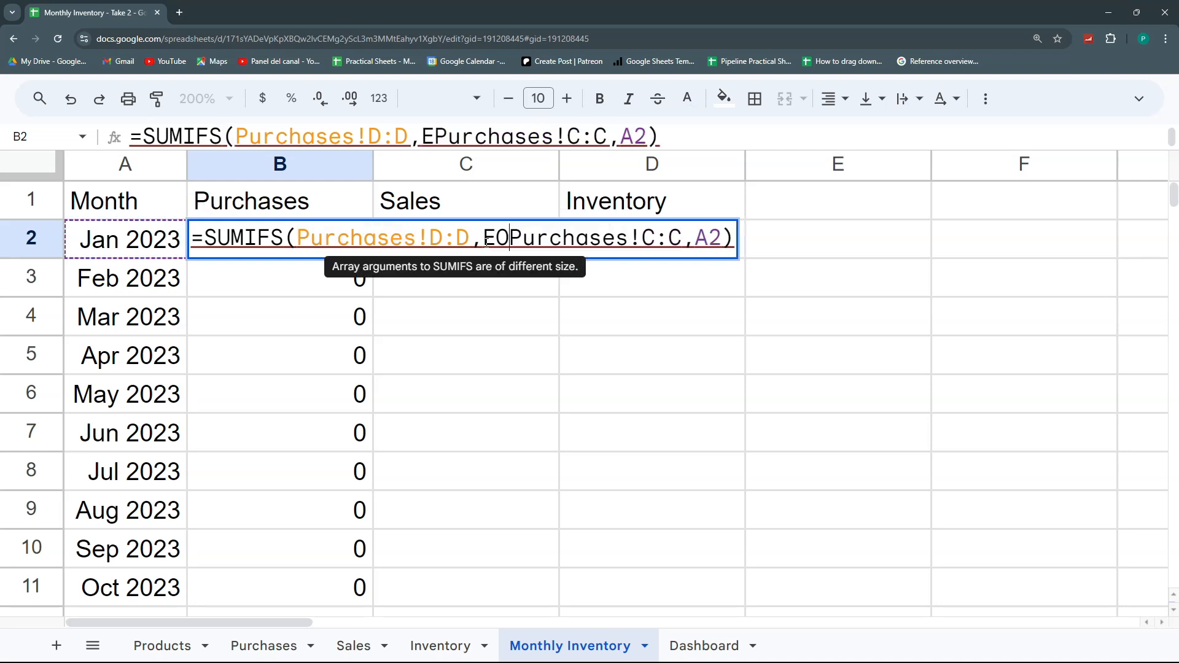
text(TH()
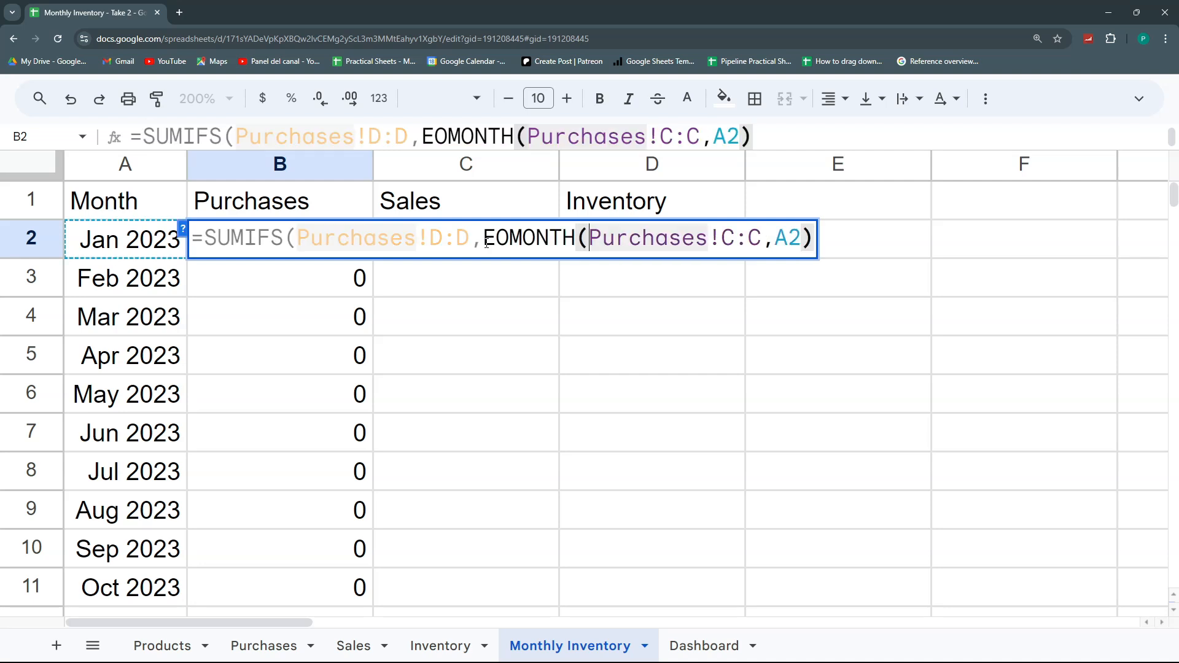
click(760, 238)
text(,0))
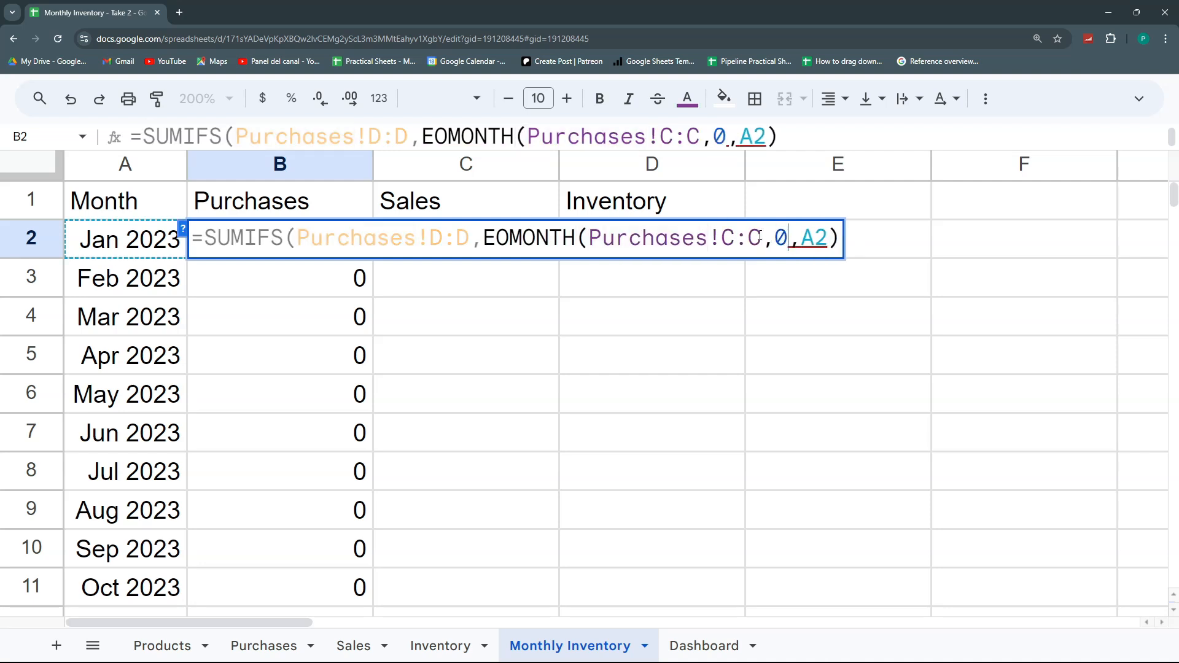
key(Return)
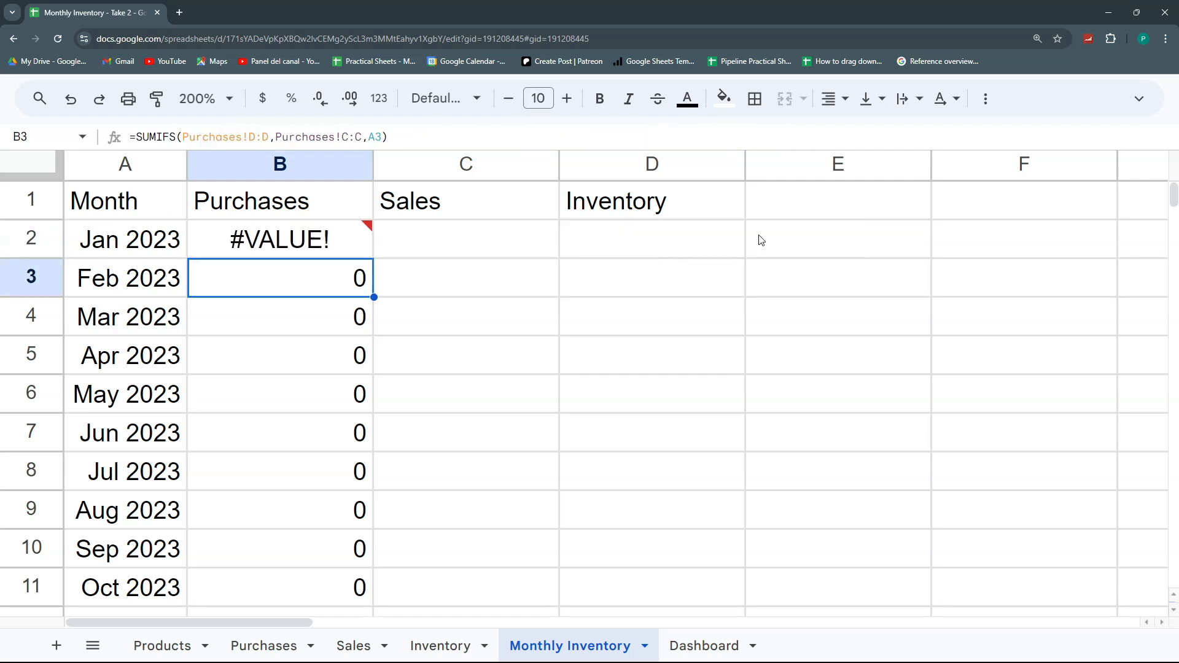
- Wrap the EOMONTH part of the B2 formula in ArrayFormula, giving ArrayFormula(EOMONTH(Purchases!C:C,0))
click(354, 247)
double_click(353, 247)
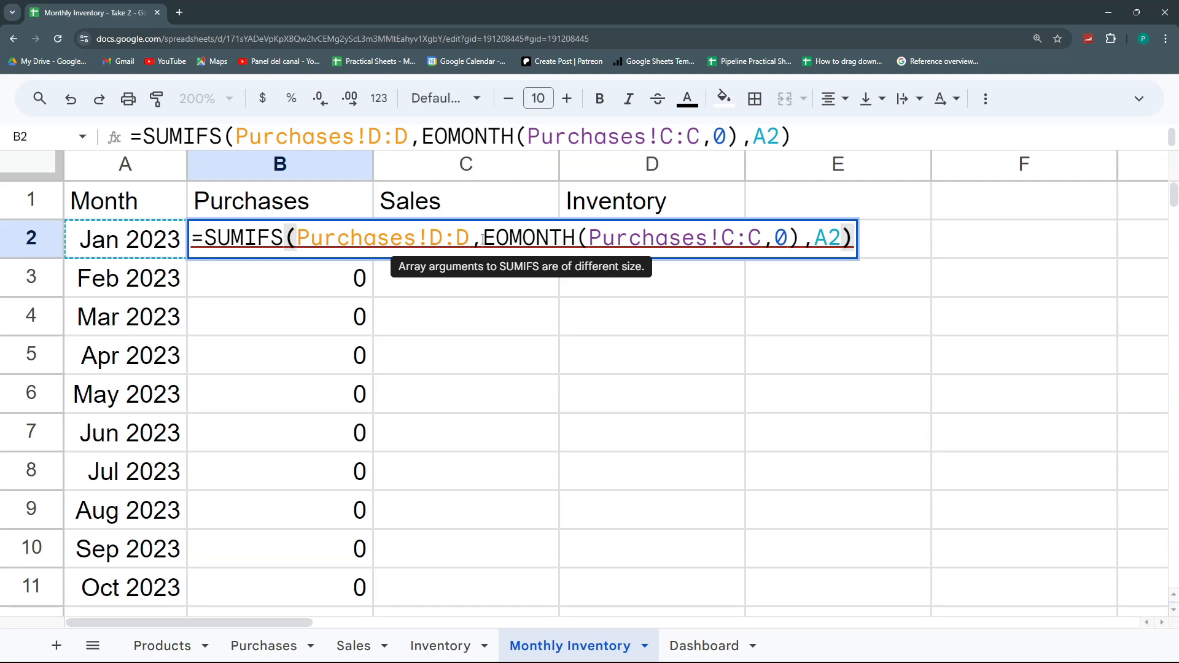
click(478, 235)
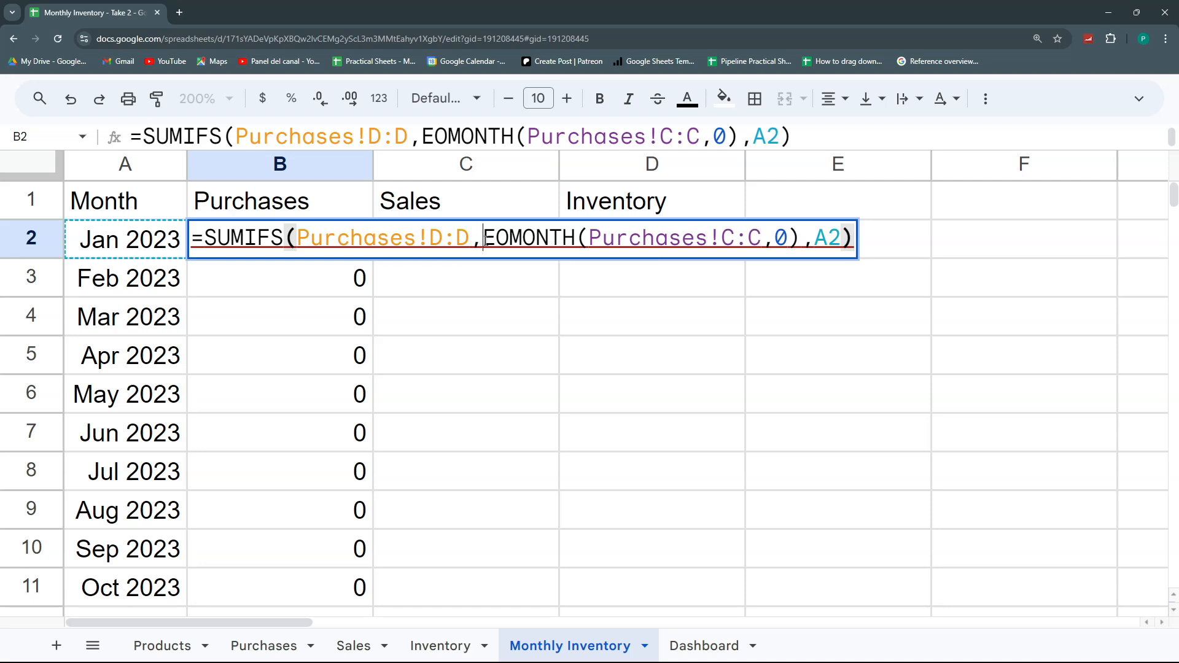
drag(485, 238, 788, 237)
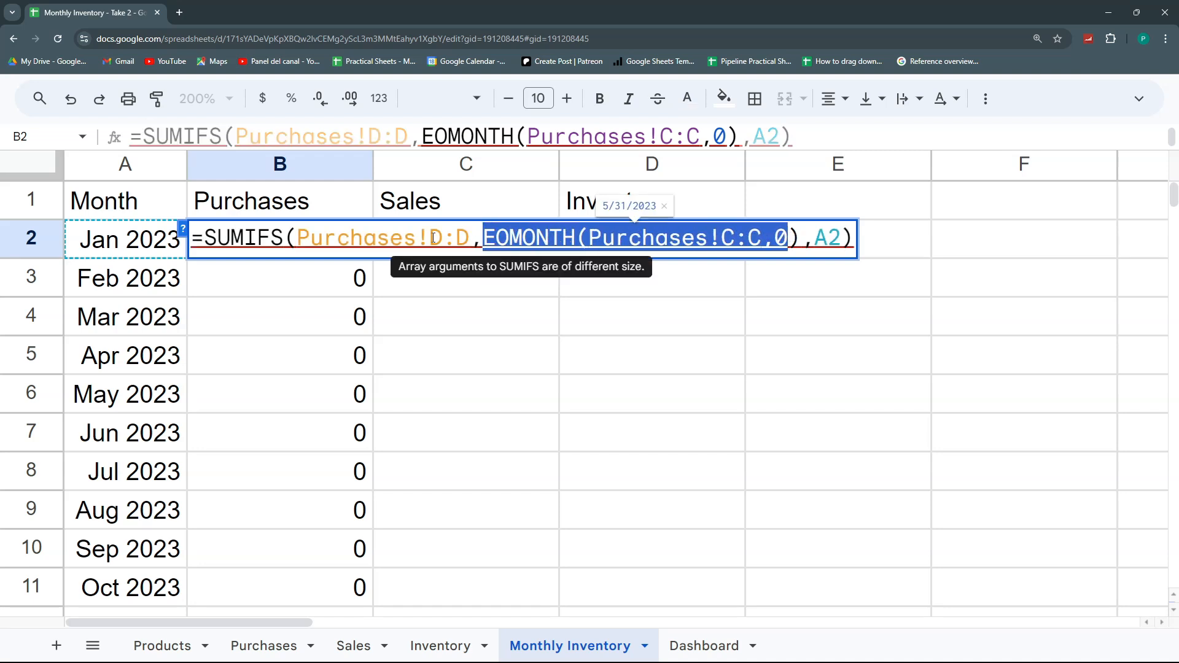
click(480, 239)
text(qR)
key(BackSpace)
key(BackSpace)
text(Array)
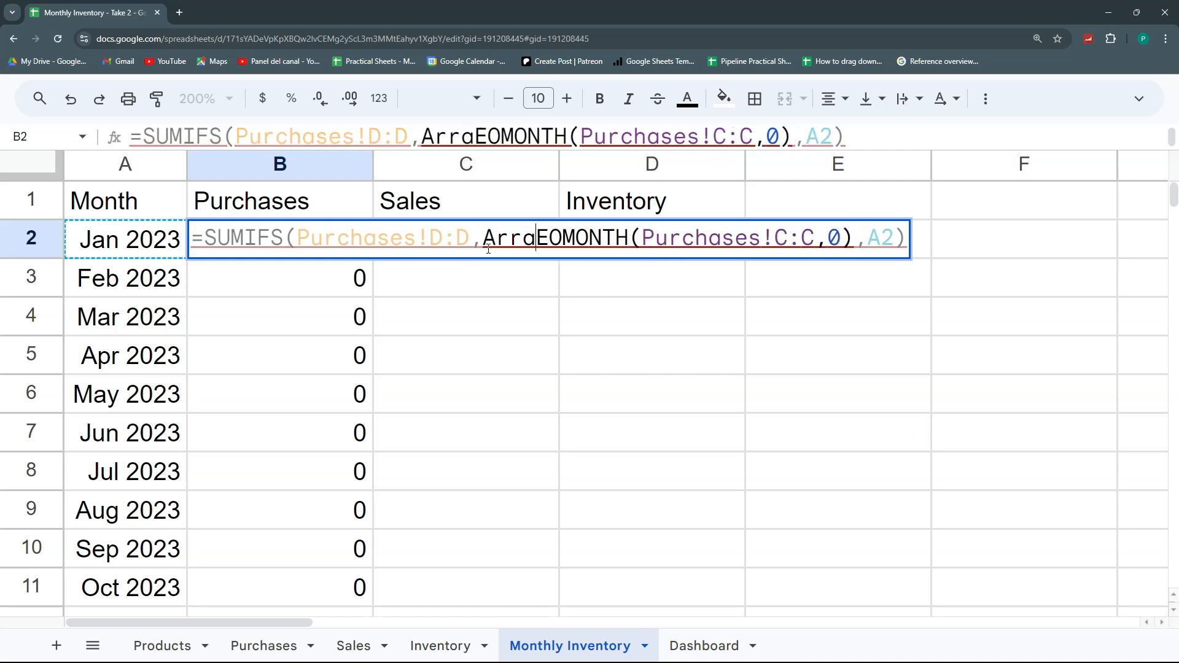
text(Formula()
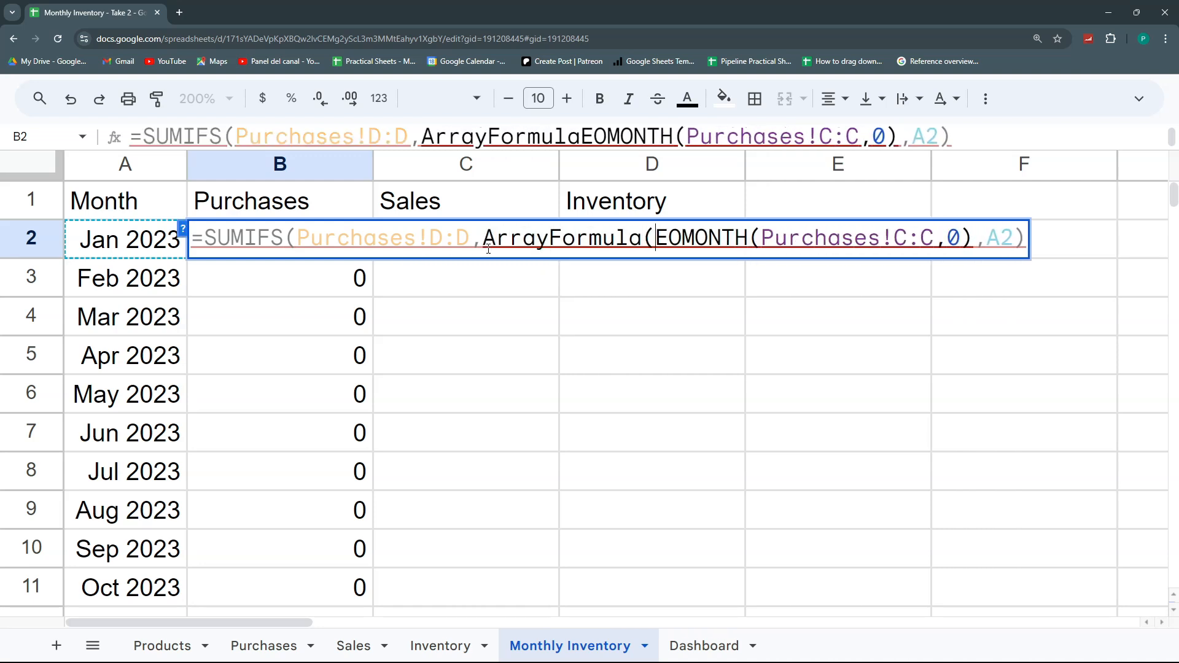
key(Right)
key(Right)
key(Right)
key(Right)
key(Right)
key(Right)
key(Right)
key(Right)
key(Right)
key(Right)
key(Right)
key(Right)
key(Right)
key(Right)
key(Right)
key(Right)
key(Right)
key(Right)
key(Right)
key(Right)
key(Right)
key(Right)
key(Right)
key(Right)
text())
key(Return)
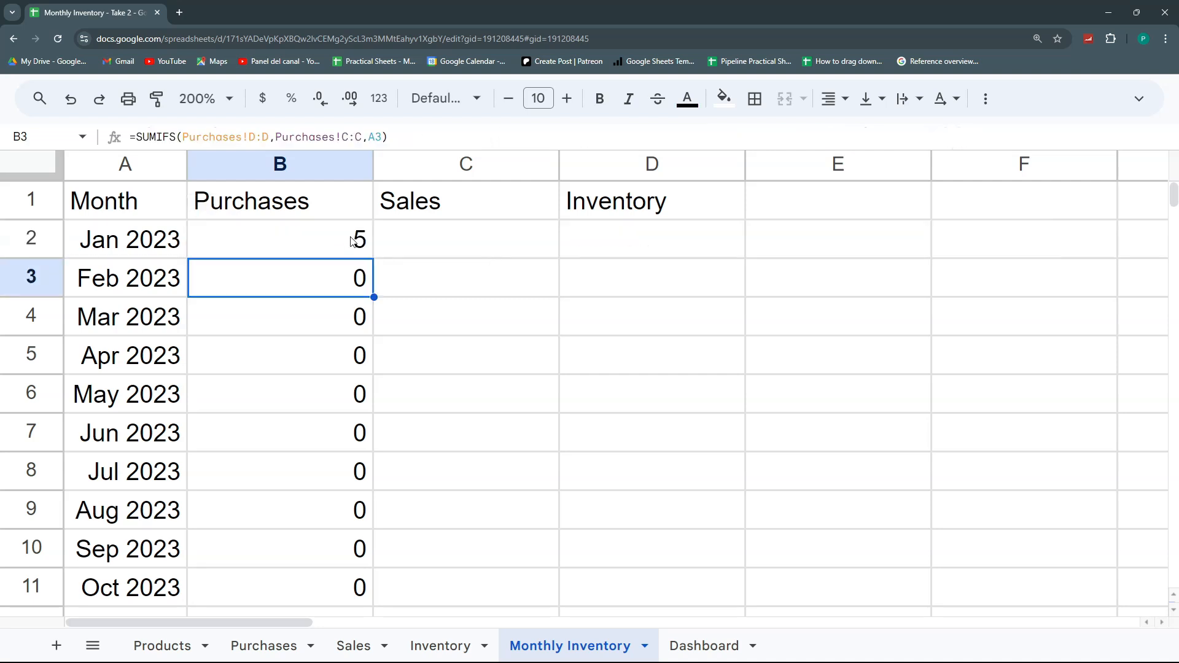
- Fill the B2 formula down through B22 and fit column B's width to its contents
click(367, 253)
drag(370, 257, 366, 453)
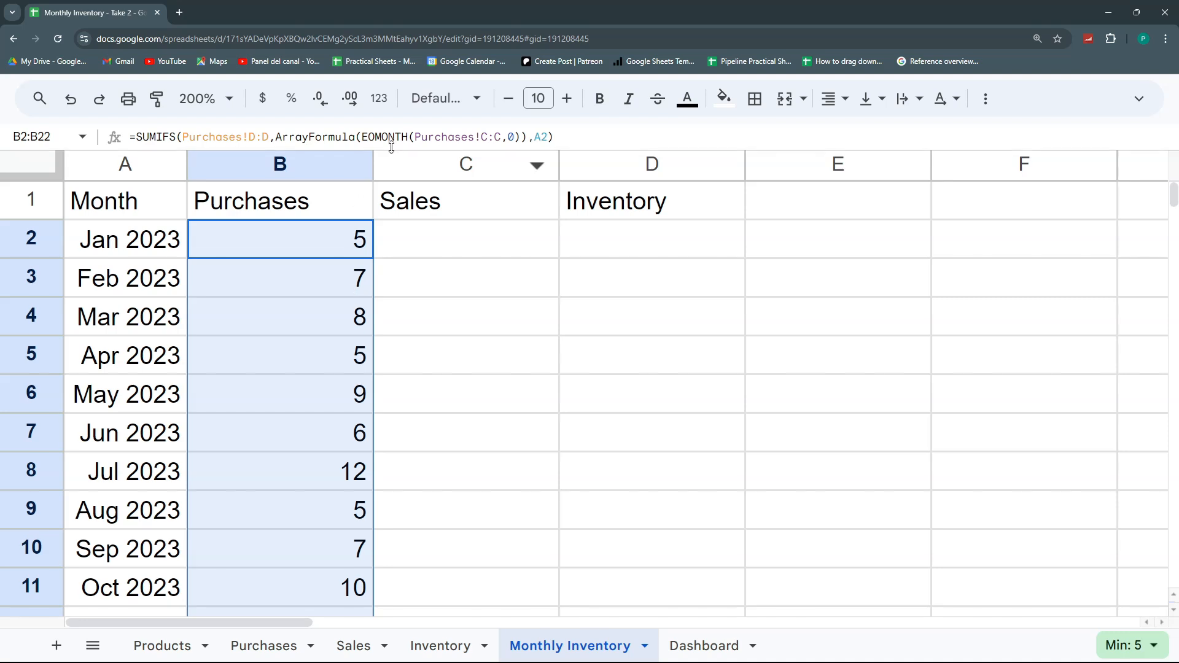
double_click(372, 165)
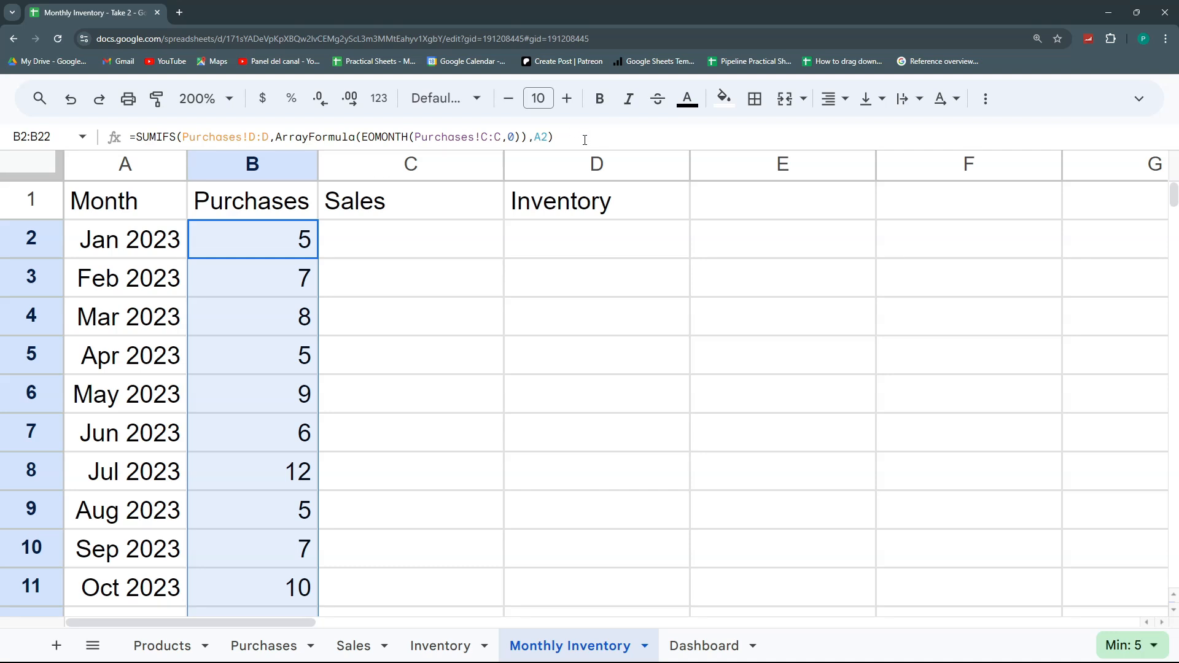
- Copy the text of the B2 formula into C2 with its references intact, and reject the suggested autofill
drag(585, 139, 171, 138)
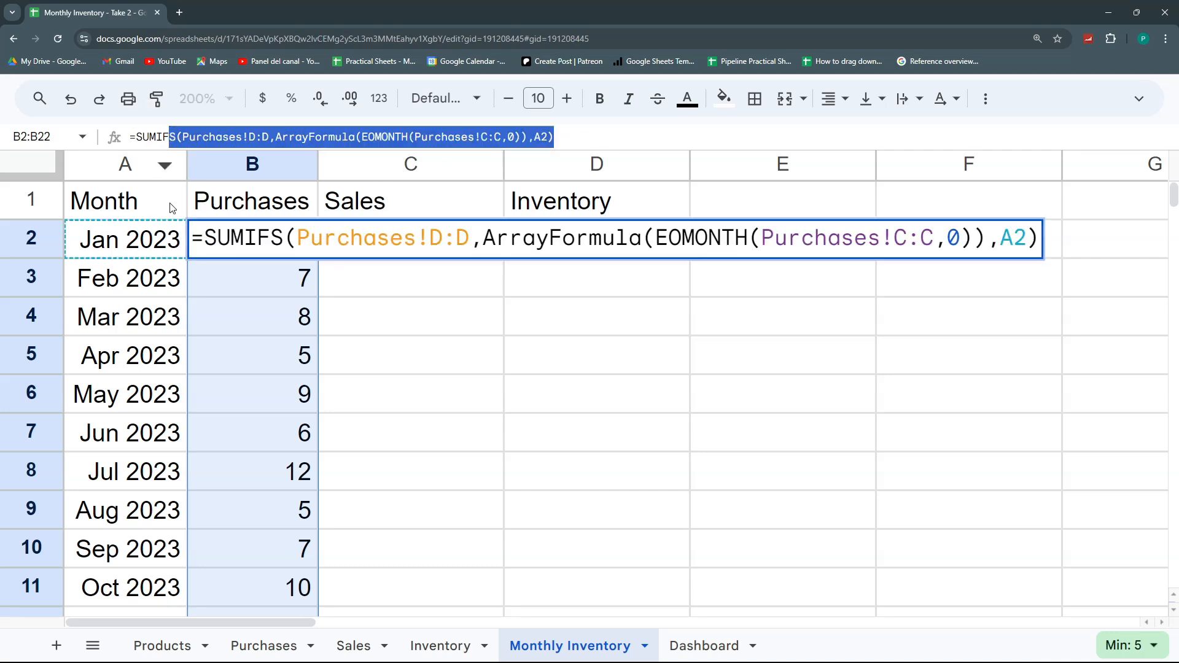
click(195, 237)
key(ctrl+a)
key(ctrl+c)
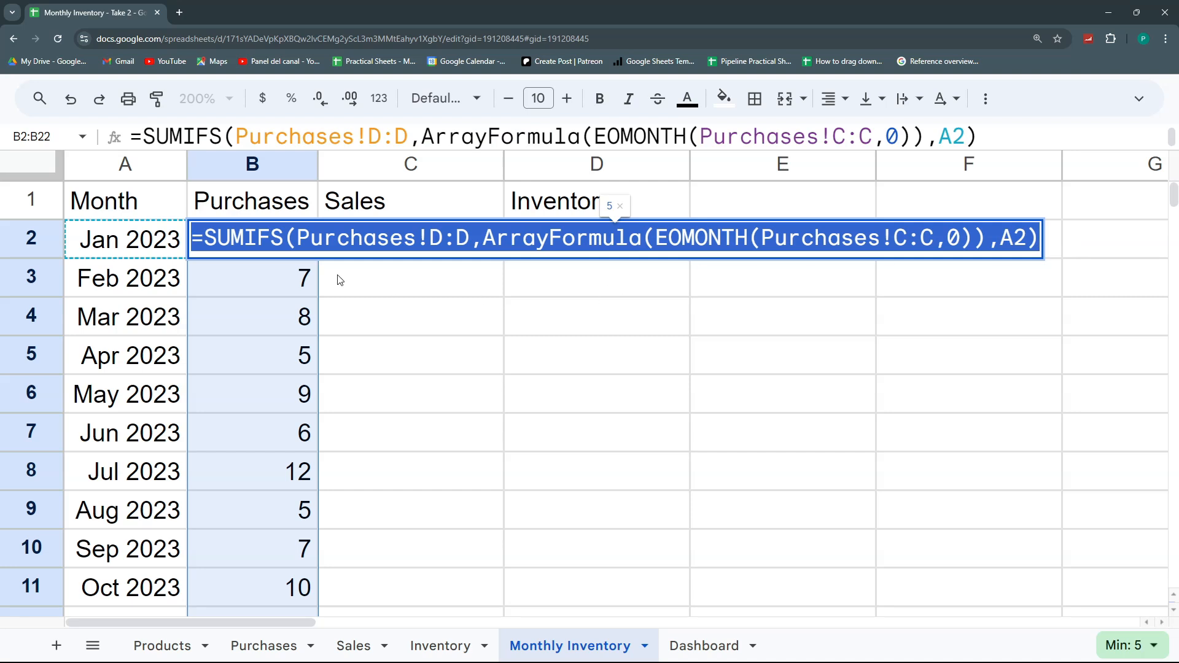
click(386, 245)
double_click(386, 246)
key(ctrl+v)
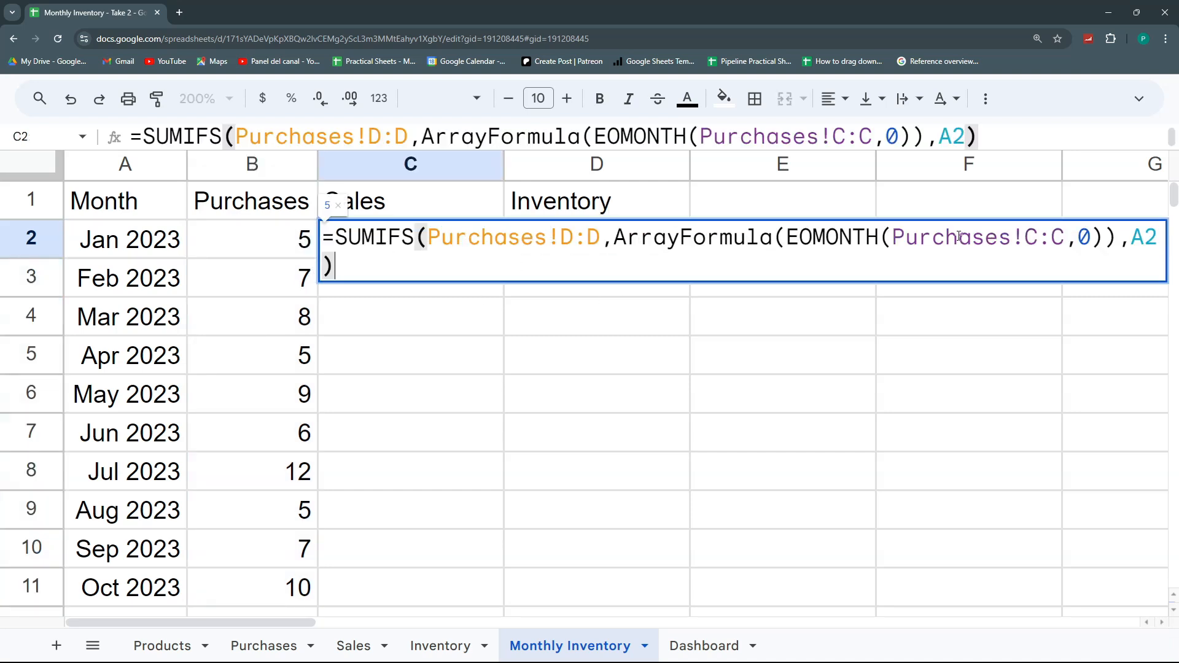
key(Return)
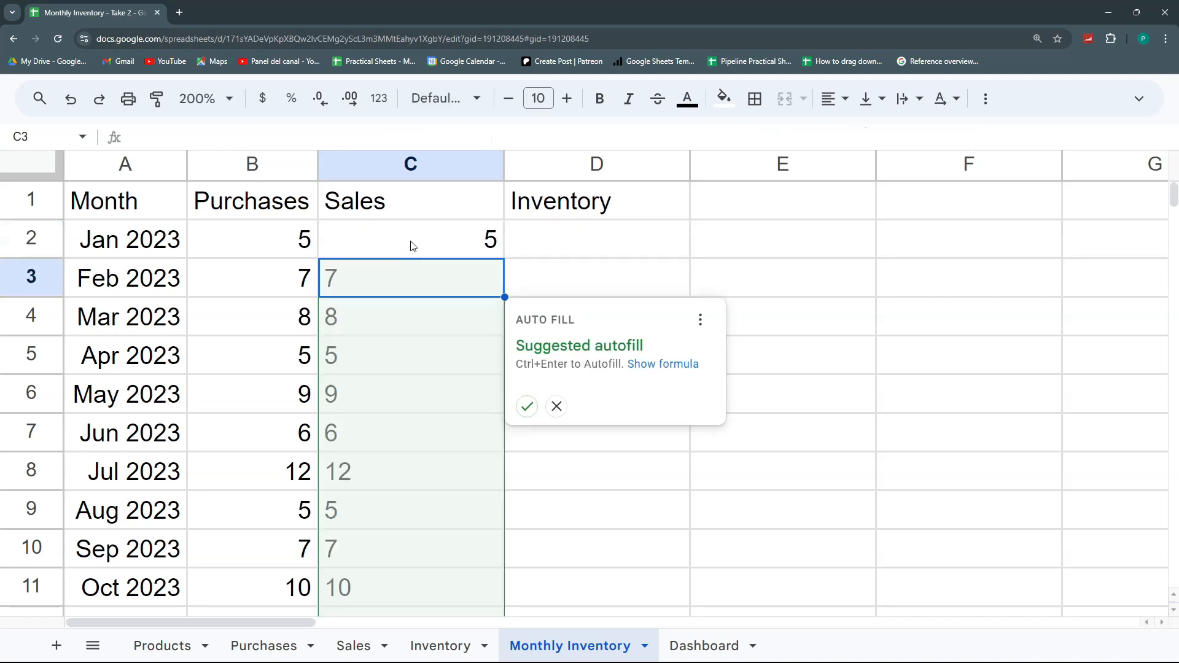
click(556, 406)
- Replace Purchases with Sales in the formulas of C2:C4, with searching within formulas enabled
drag(416, 233, 421, 332)
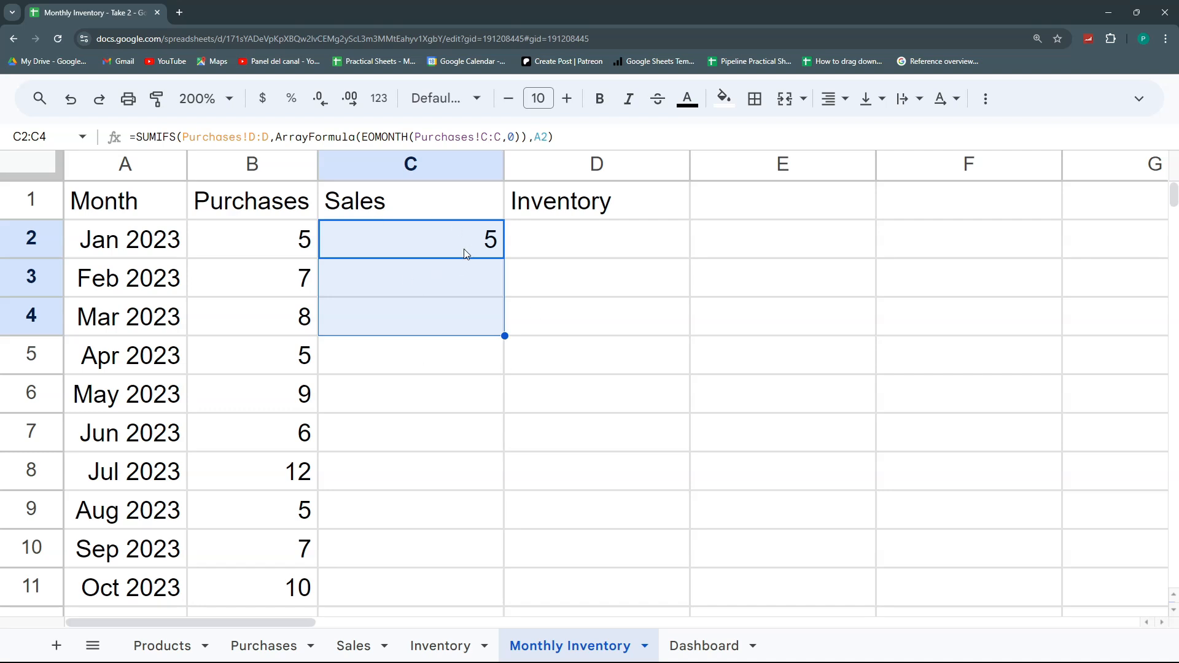
key(ctrl+h)
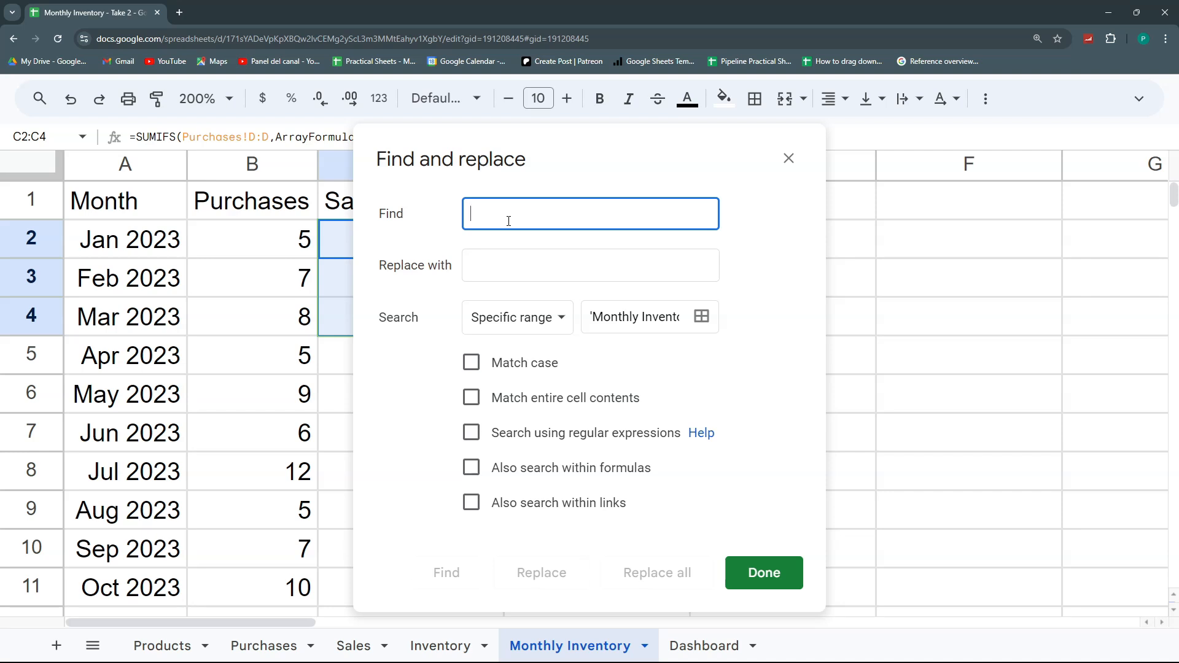
text(Purchases)
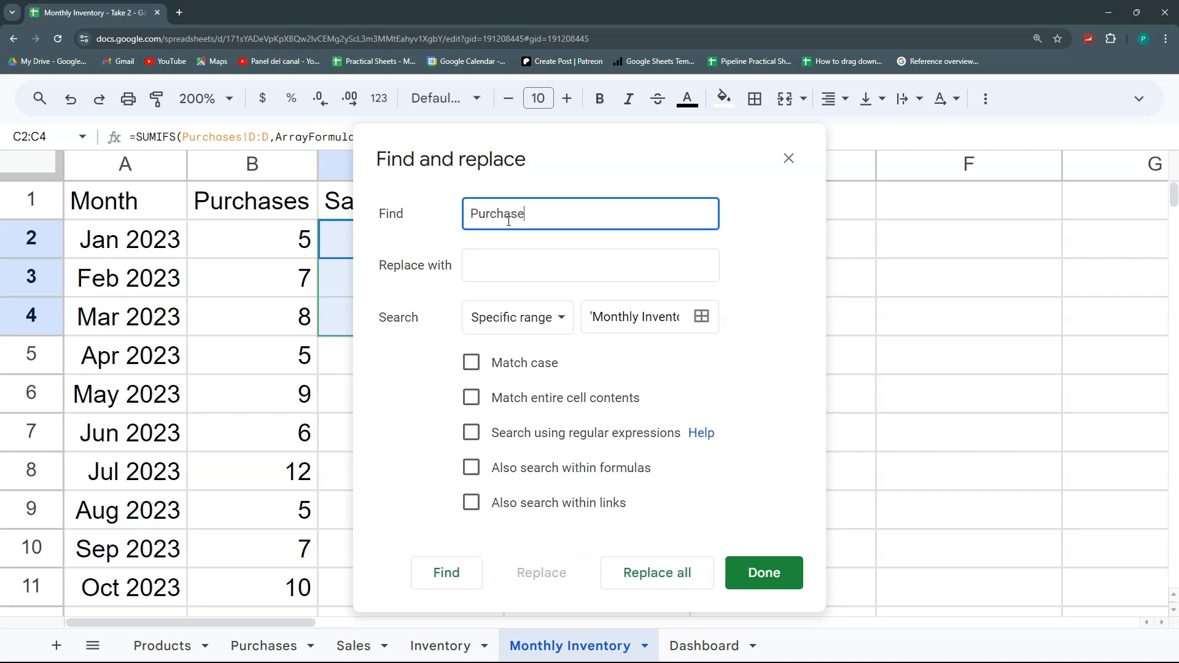
click(522, 274)
text(Sales)
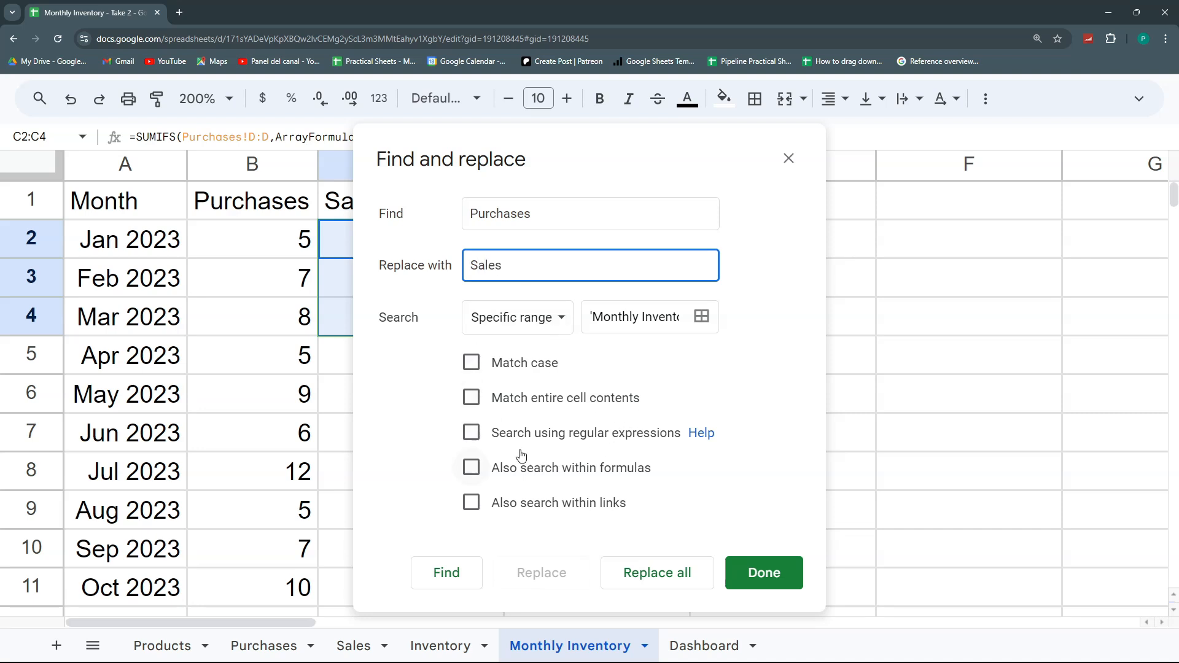
click(471, 468)
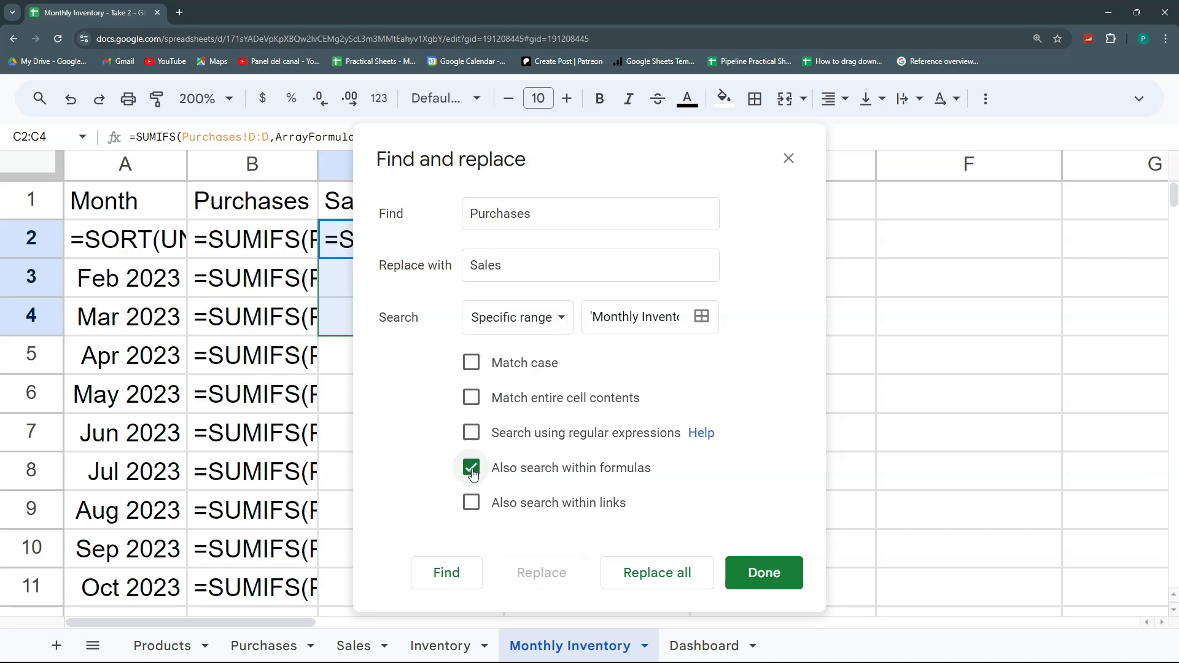
click(685, 579)
click(742, 575)
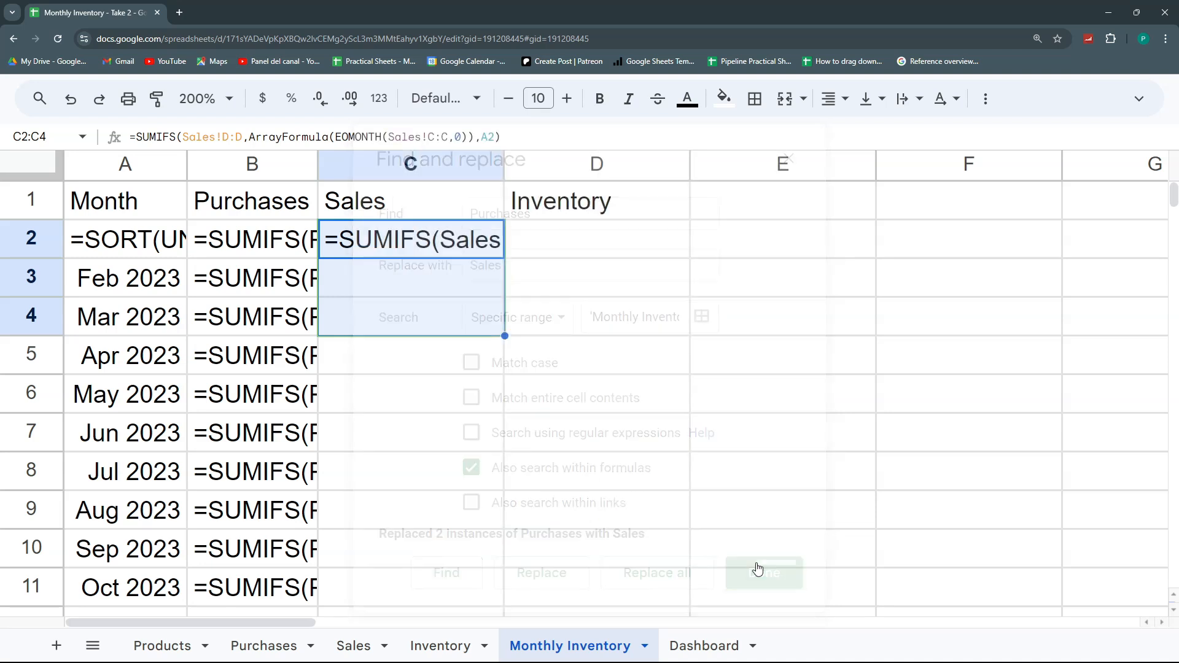
- Check the C2 formula against the units and dates on the Sales sheet, and return to the Monthly Inventory sheet
click(453, 240)
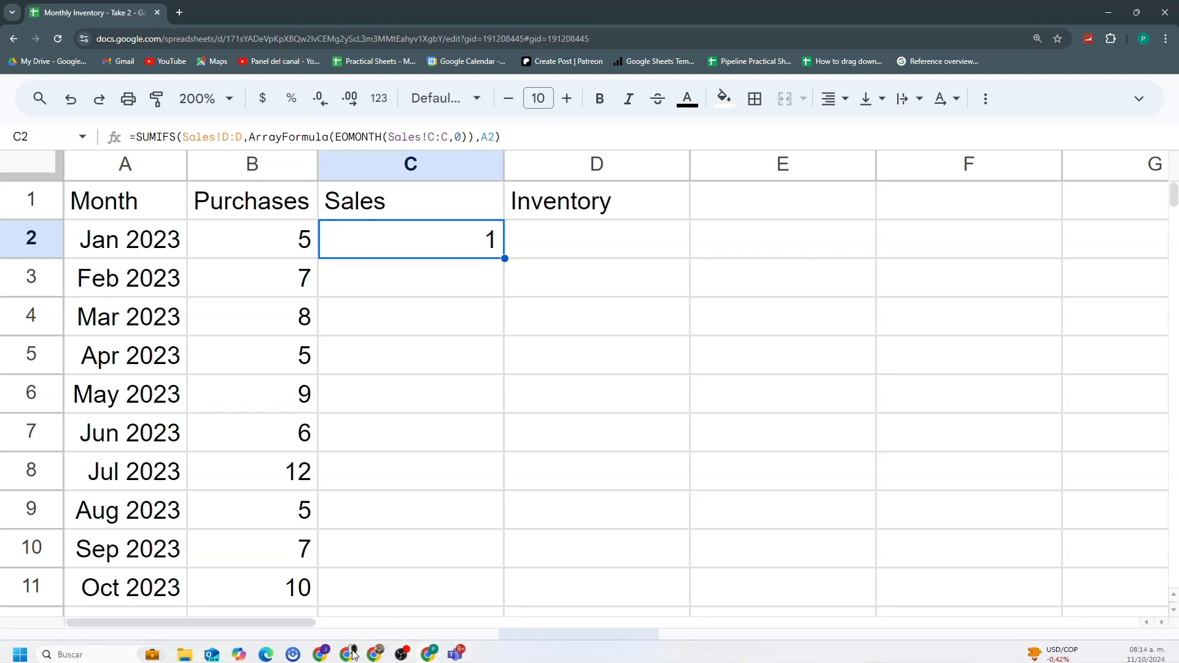
click(353, 646)
drag(815, 311, 804, 513)
drag(655, 319, 642, 497)
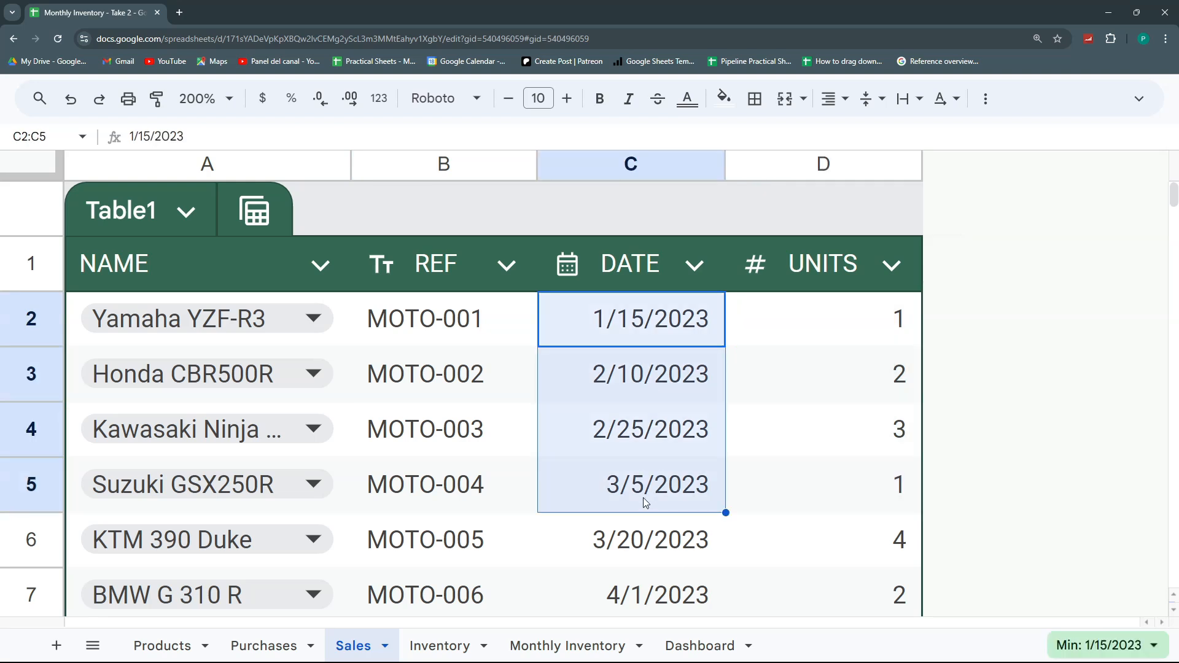
click(443, 643)
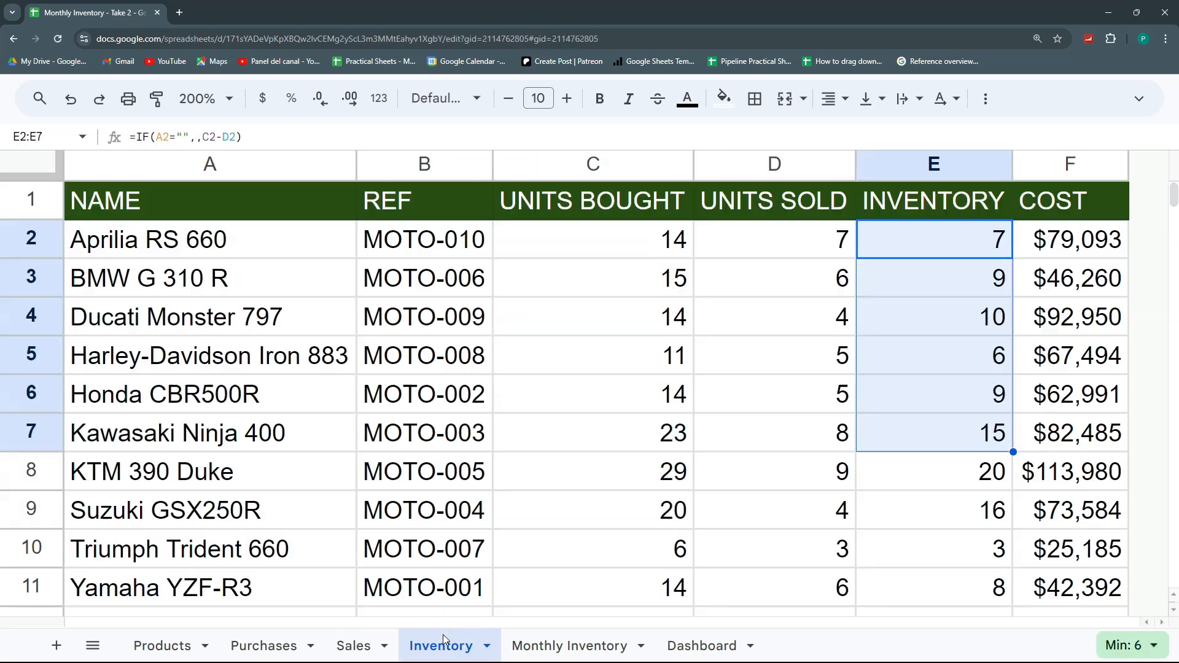
click(556, 642)
- Fill the C2 formula down through C22 and fit column C's width to its contents
drag(503, 259, 479, 558)
scroll(469, 292, up, 8)
double_click(506, 162)
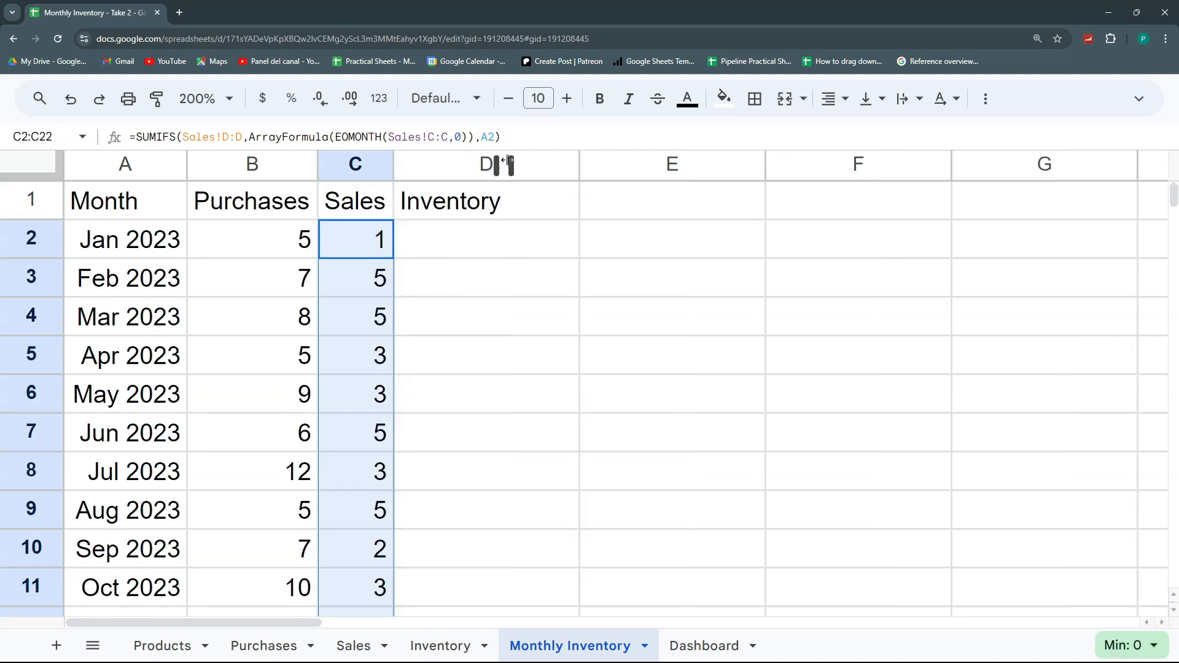
- Enter the formula =B2-C2 in D2 to calculate the January inventory
click(451, 244)
text(=)
key(Left)
key(Left)
text(-)
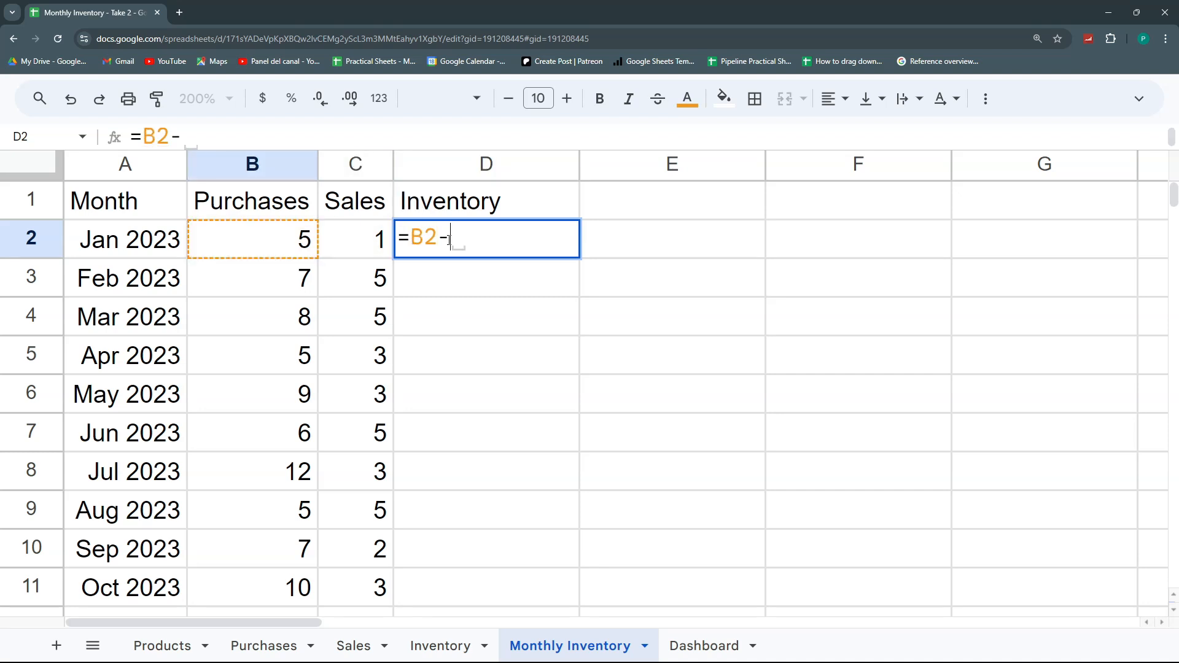
key(Left)
key(Return)
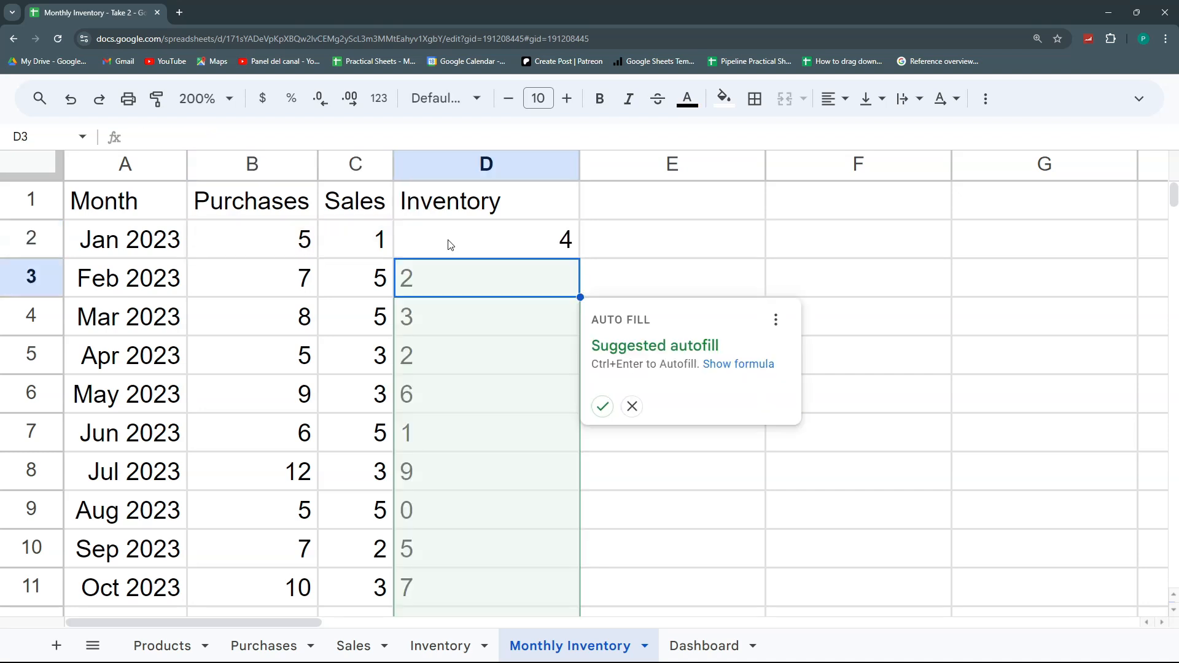
- Accept the suggested autofill for the Inventory column and fit column D's width to its contents
click(601, 406)
click(580, 167)
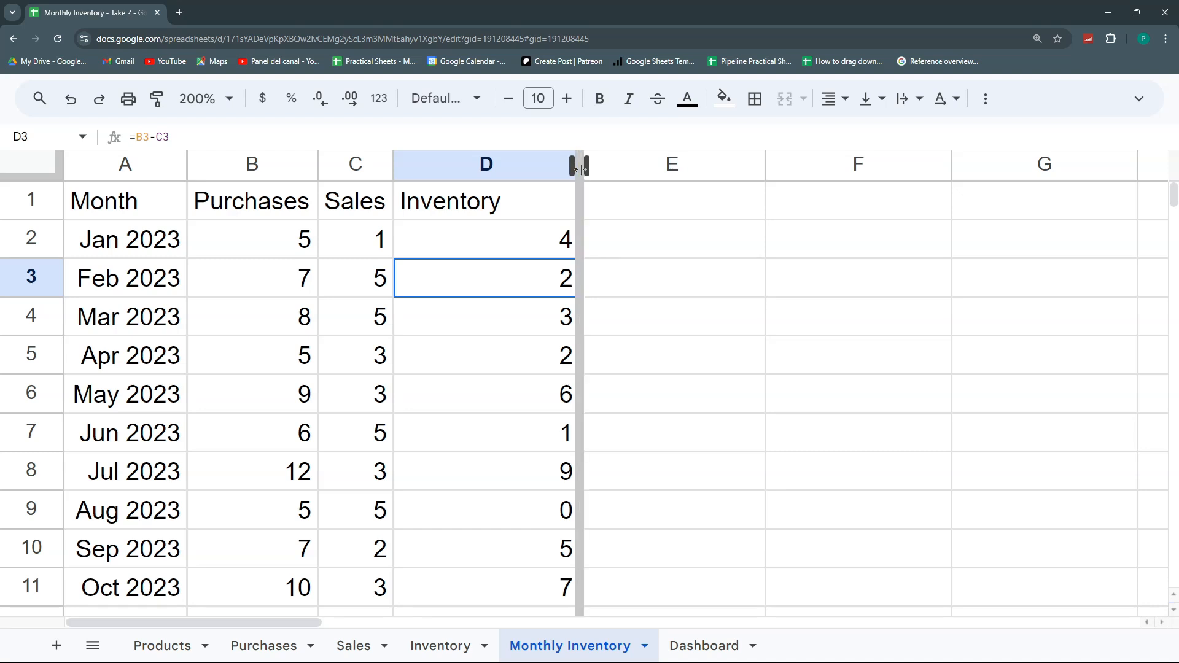
double_click(580, 167)
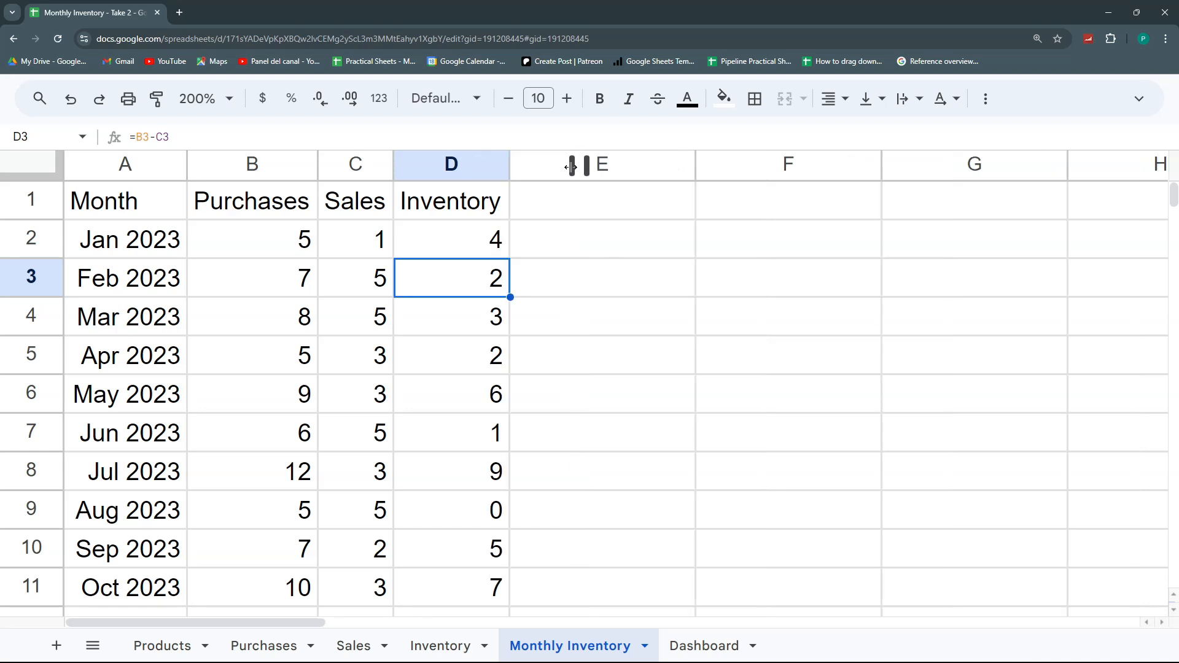
- Examine how the January and February purchases, sales and inventory values relate to each other in rows 2 and 3
drag(256, 242, 418, 256)
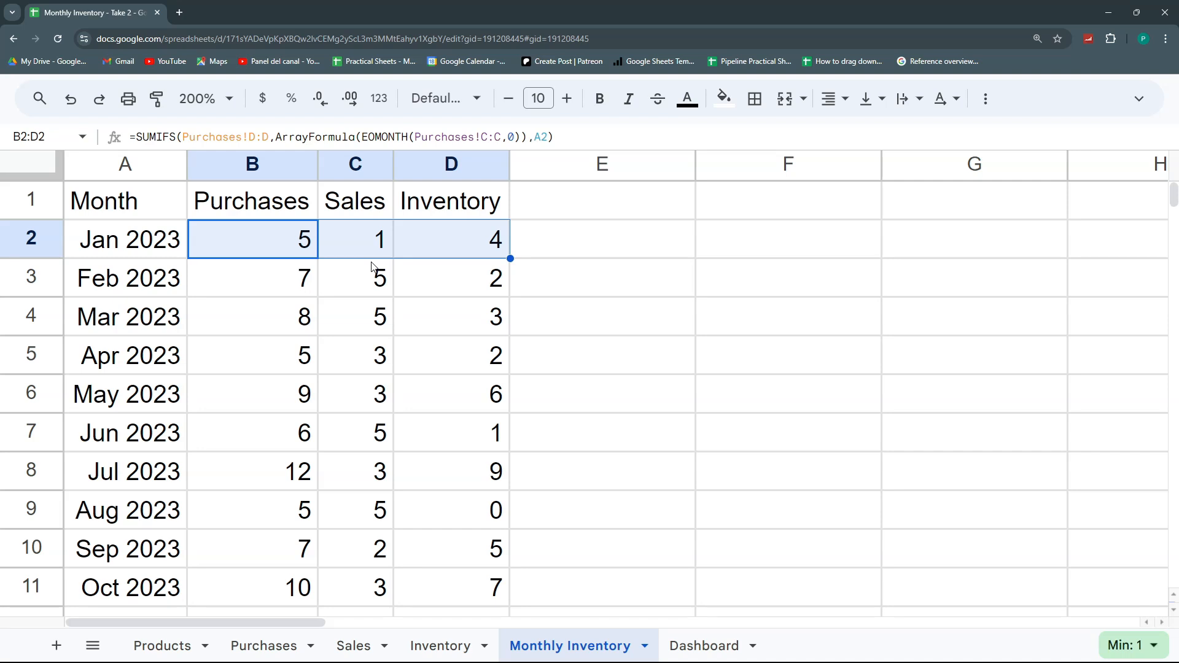
click(286, 242)
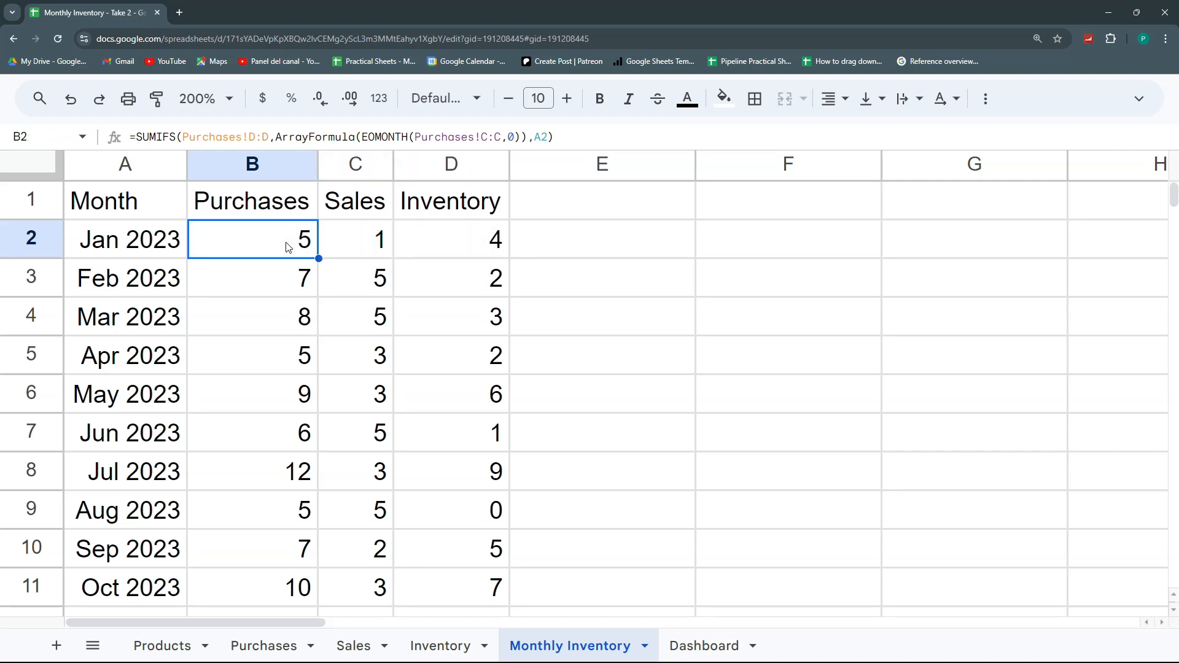
click(344, 252)
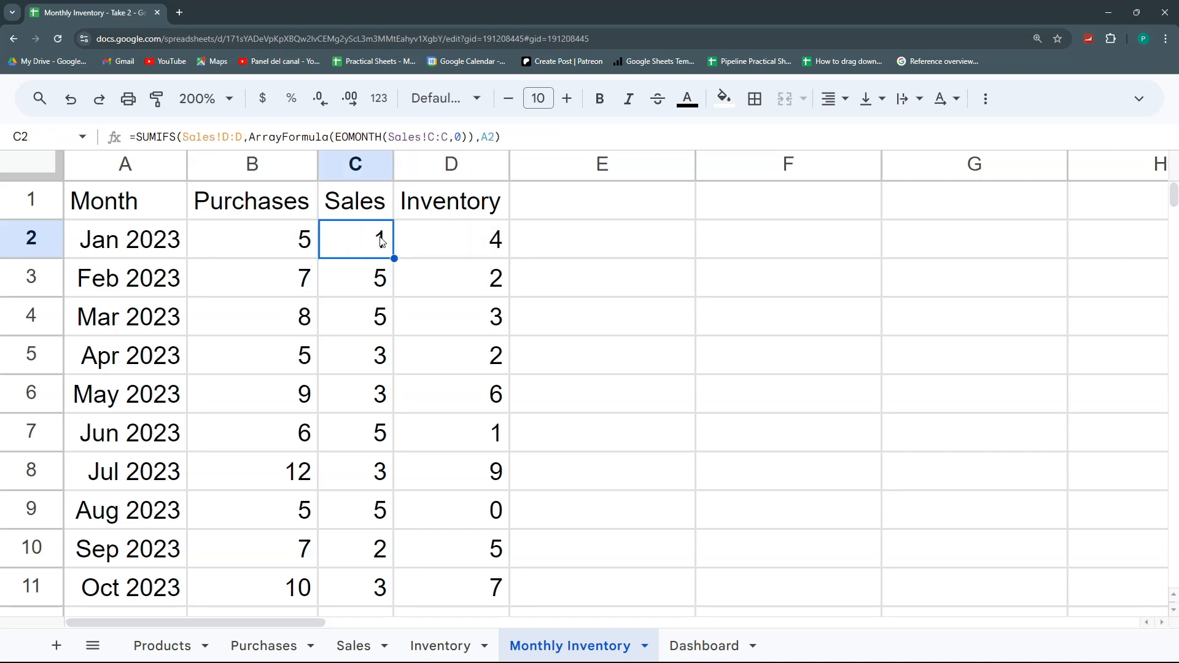
click(457, 249)
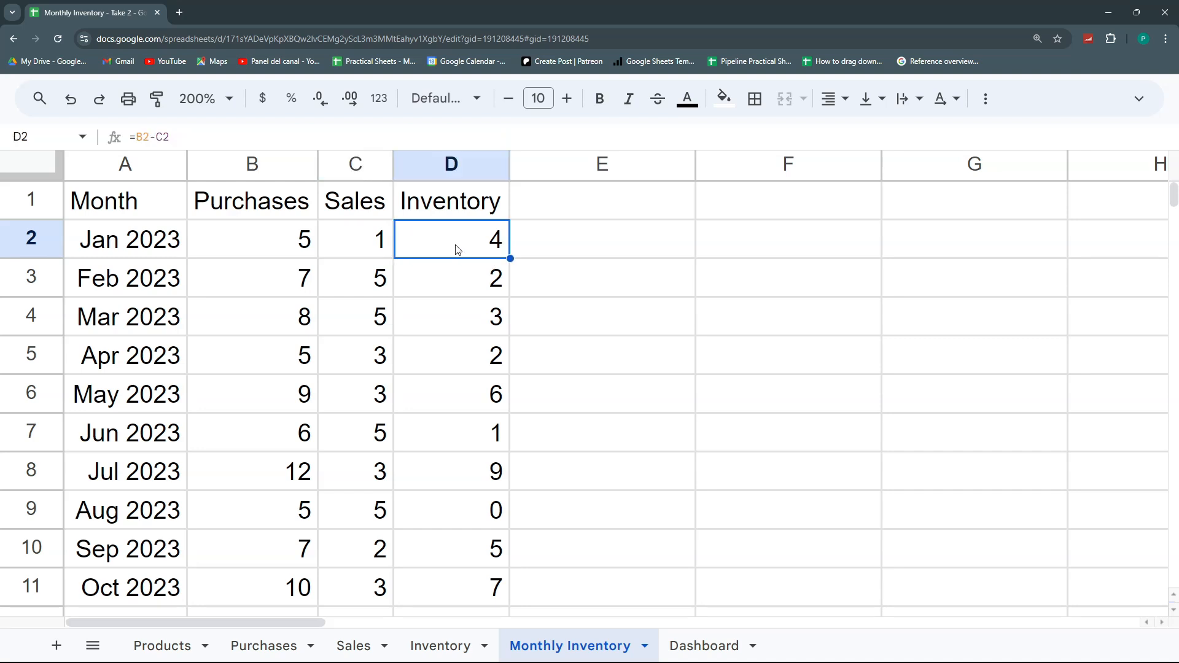
click(277, 280)
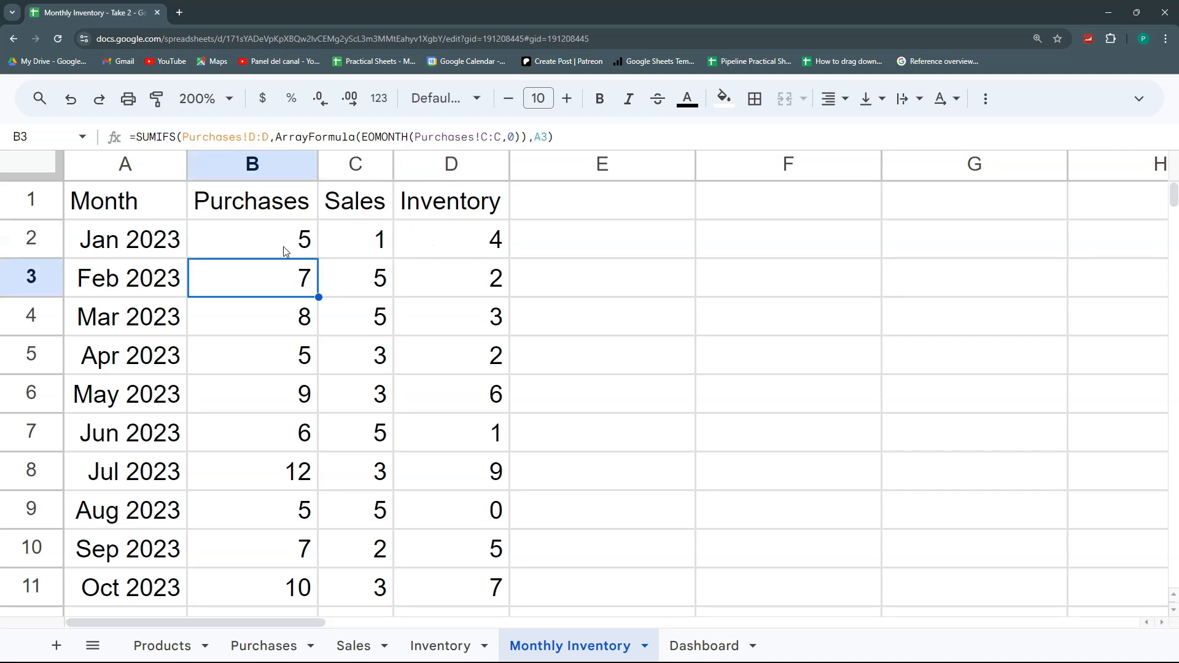
click(342, 288)
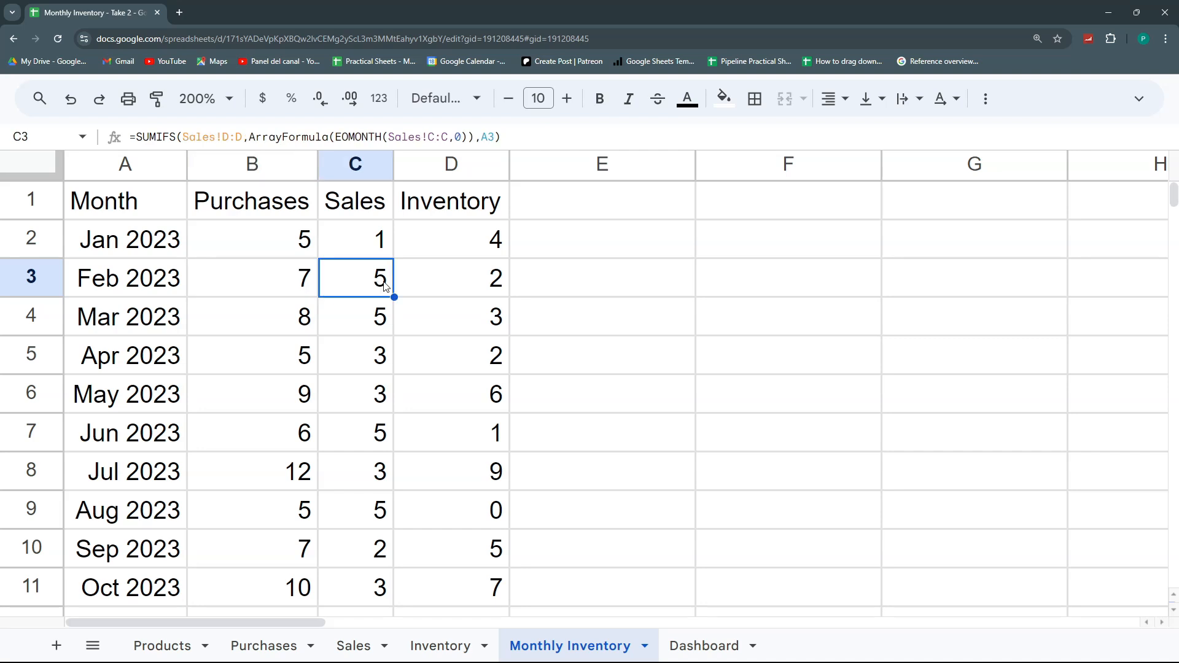
click(467, 290)
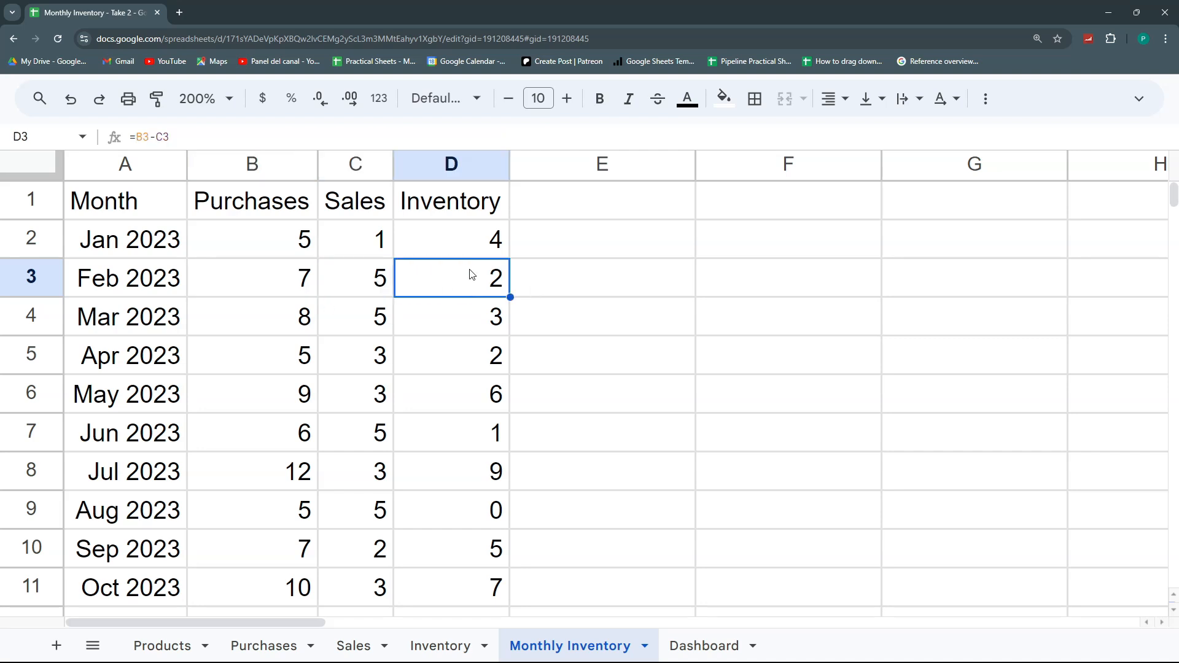
click(474, 240)
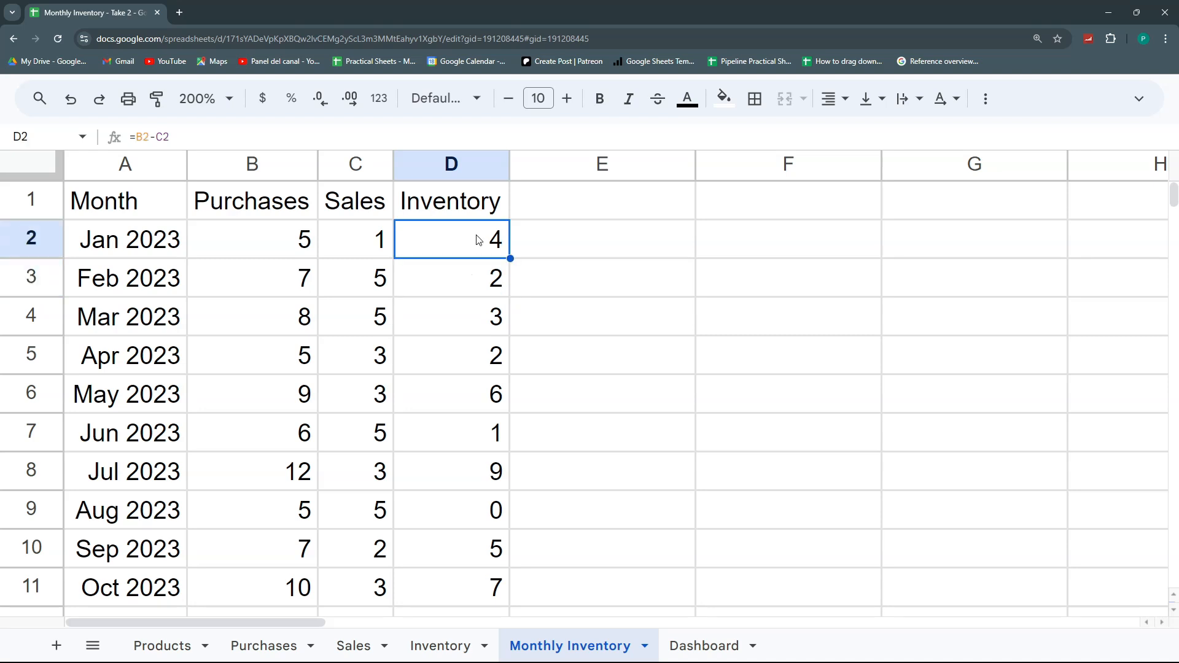
click(477, 291)
drag(300, 290, 357, 289)
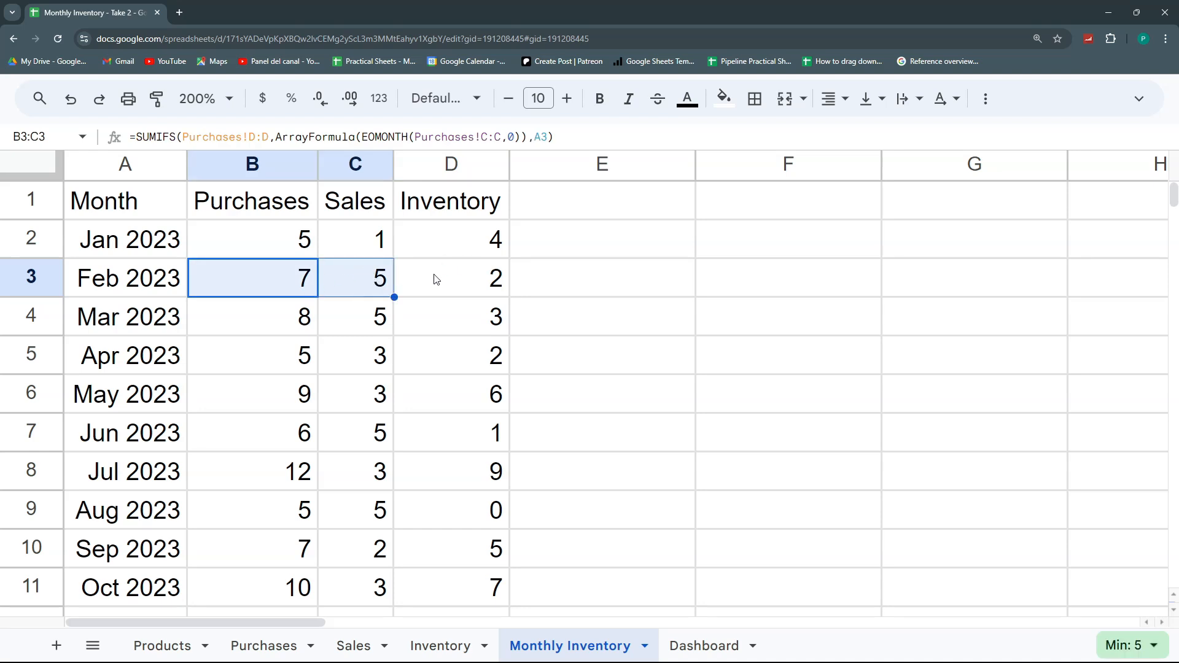
click(439, 255)
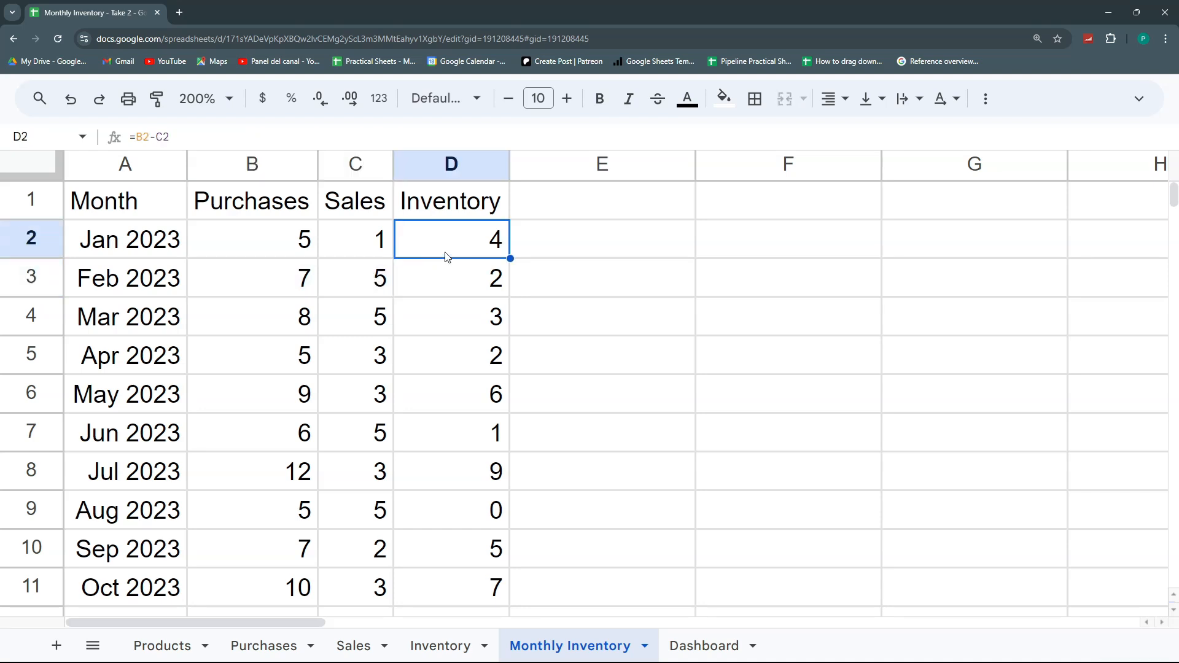
click(491, 293)
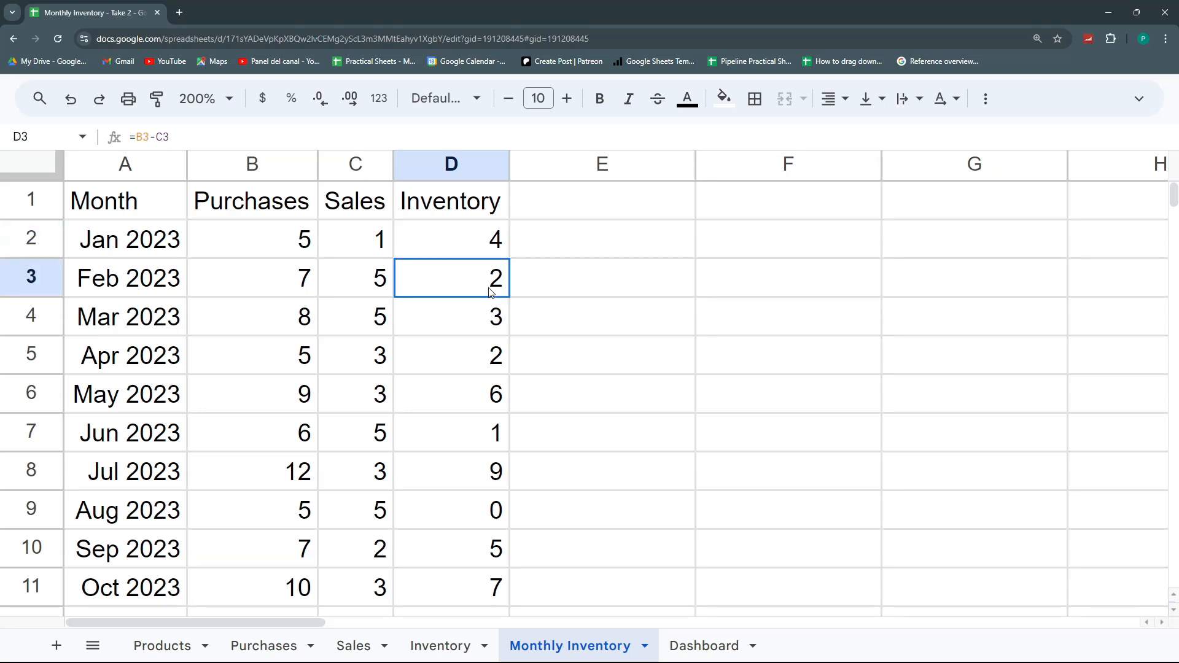
- Delete the criteria range and criterion from the B2 formula, leaving =SUMIFS(Purchases!D:D,)
click(302, 247)
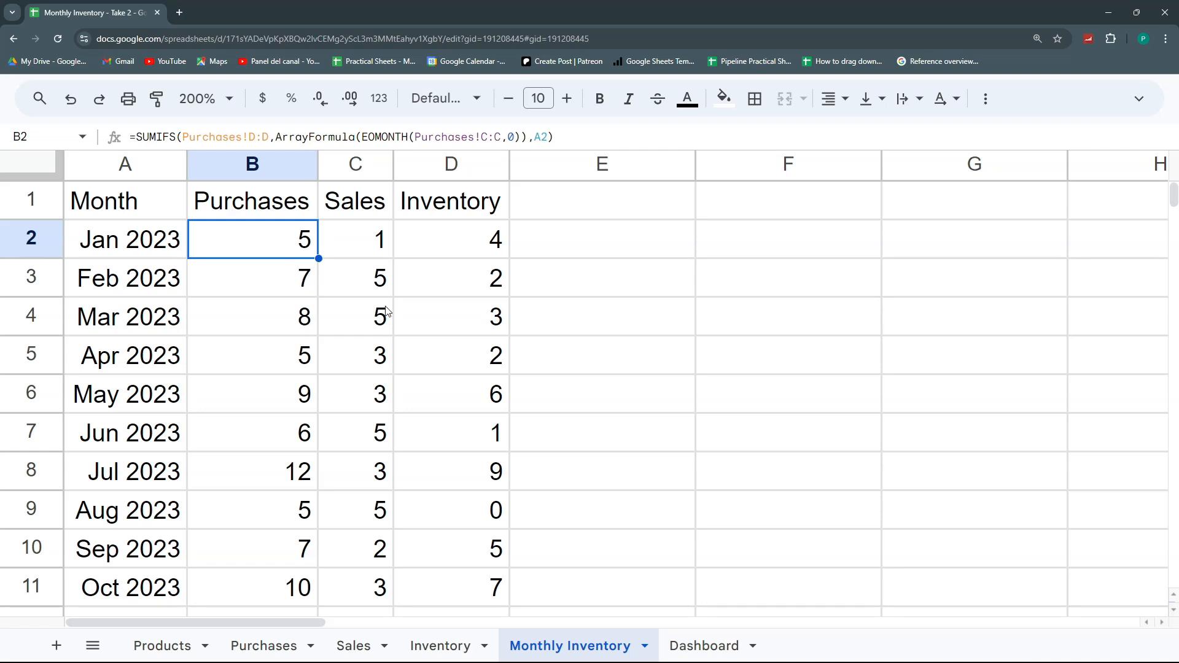
key(F2)
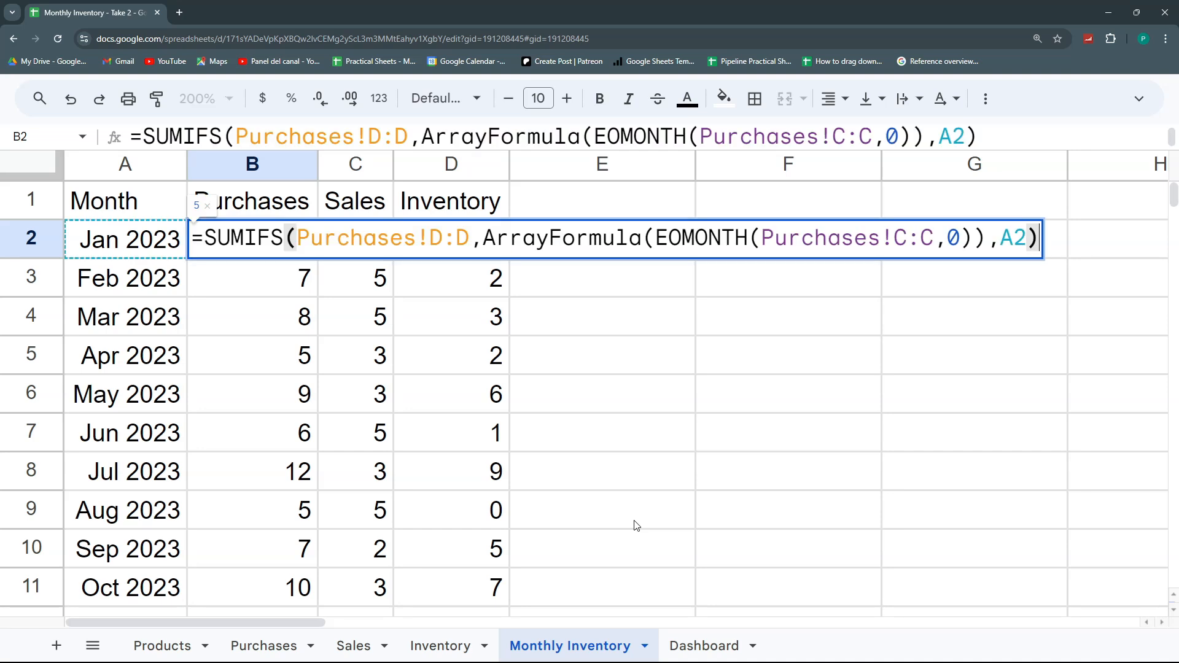
drag(1026, 235, 481, 236)
key(BackSpace)
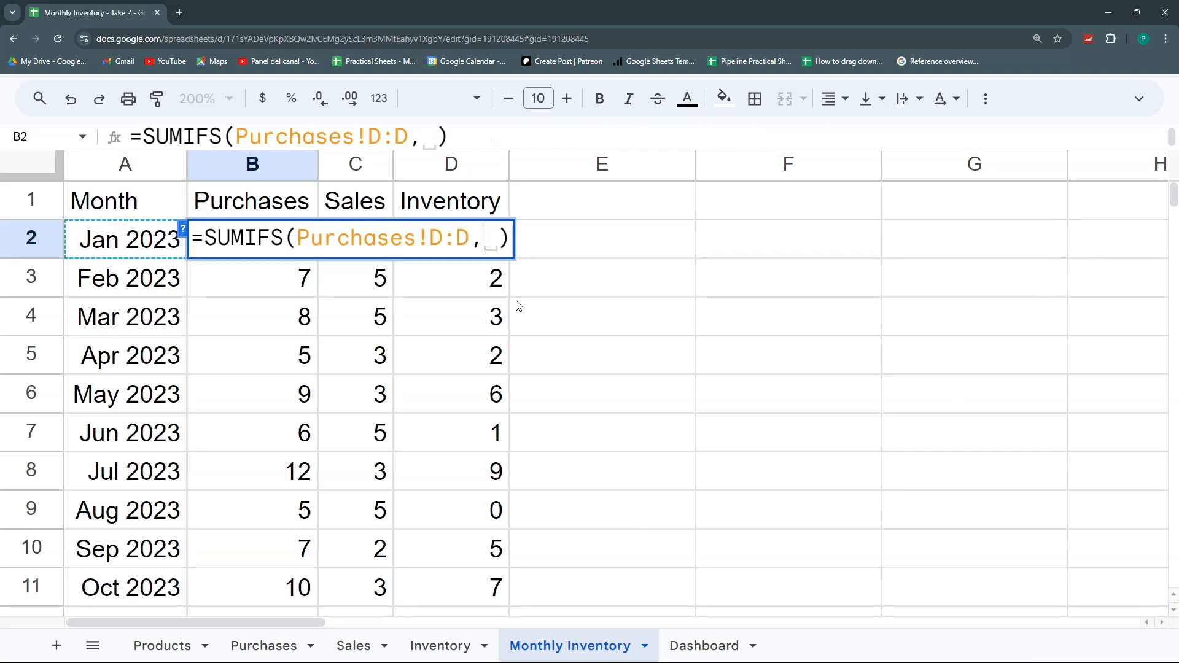
drag(471, 239, 295, 239)
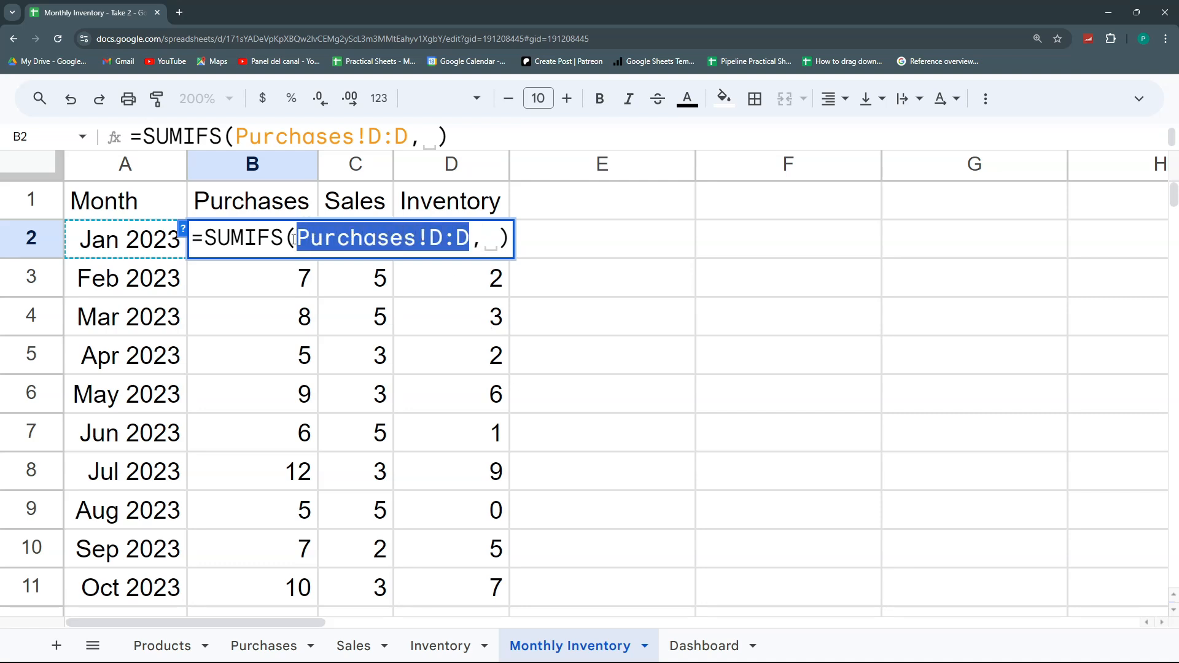
click(485, 242)
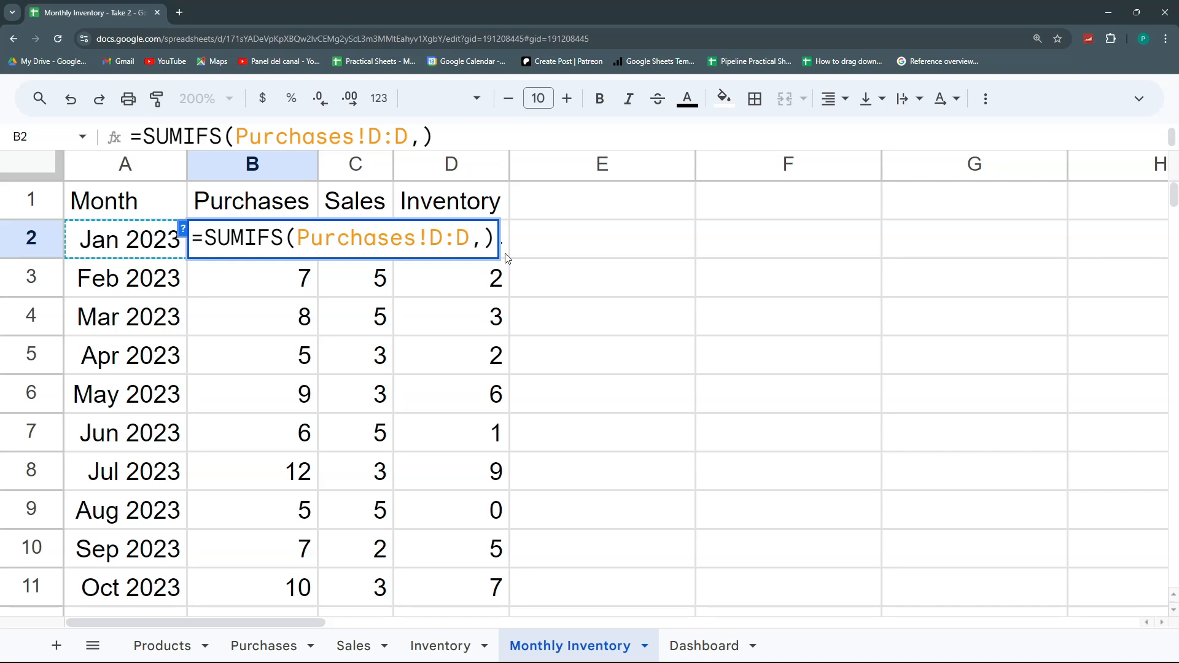
- Try to pick the date column C of the Purchases sheet as the criteria range of the B2 formula
click(284, 647)
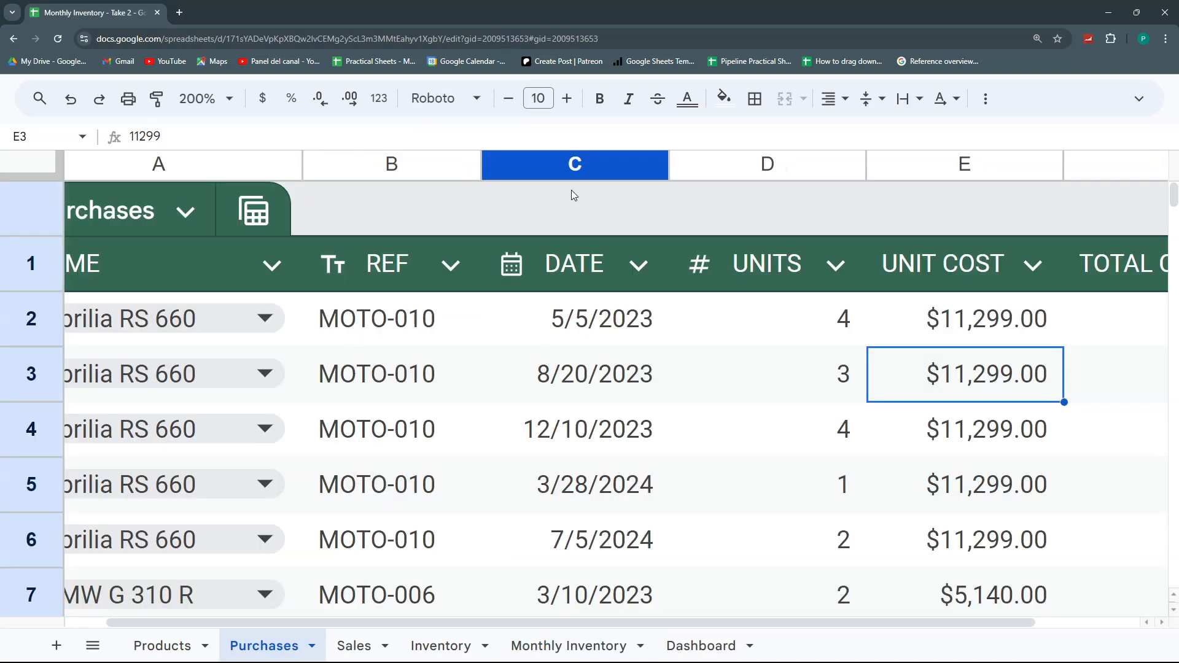
click(577, 167)
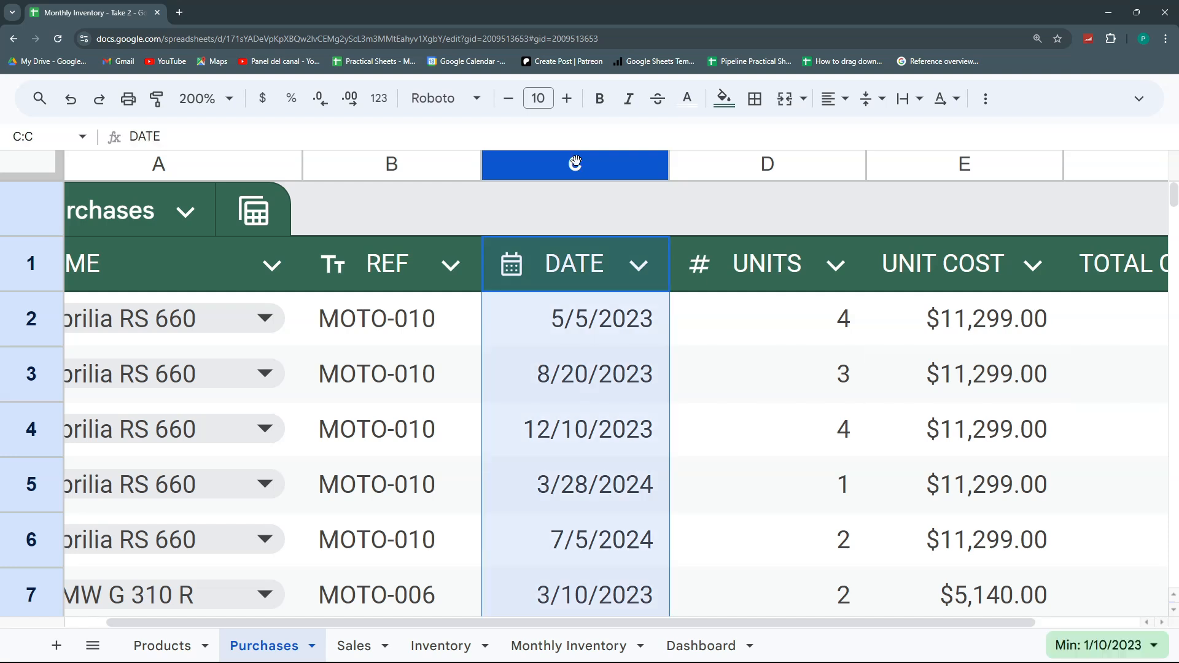
click(441, 646)
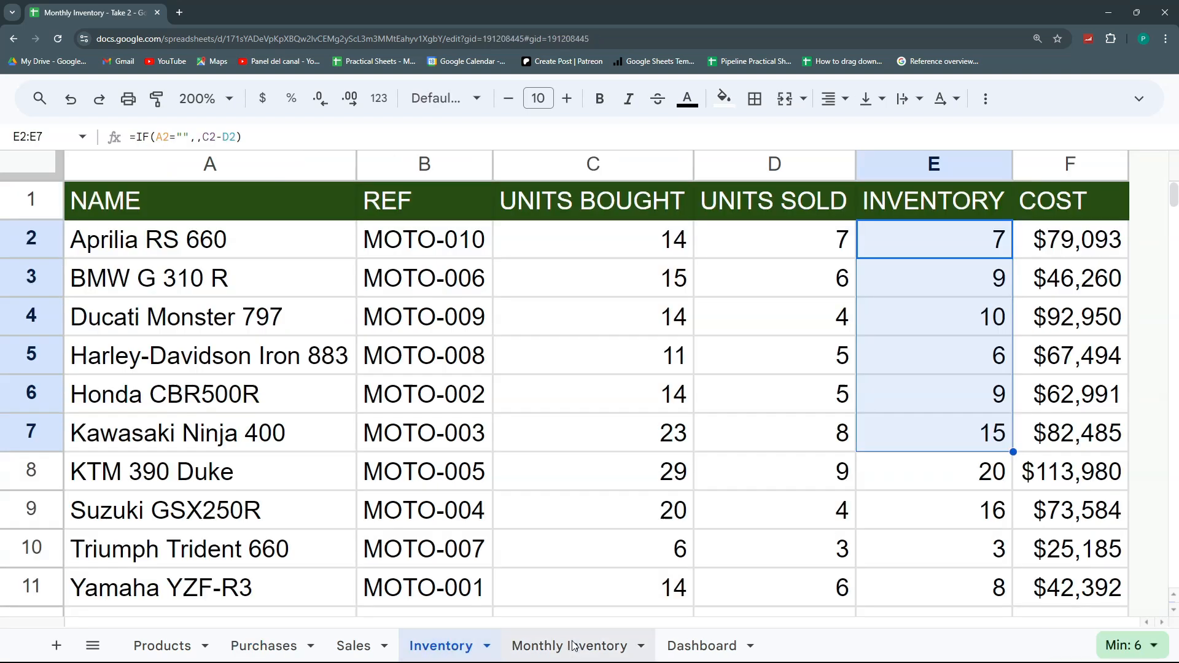
- Add the date column C:C of the Purchases sheet as the criteria range of Monthly Inventory cell B2's SUMIFS formula
click(569, 646)
click(429, 251)
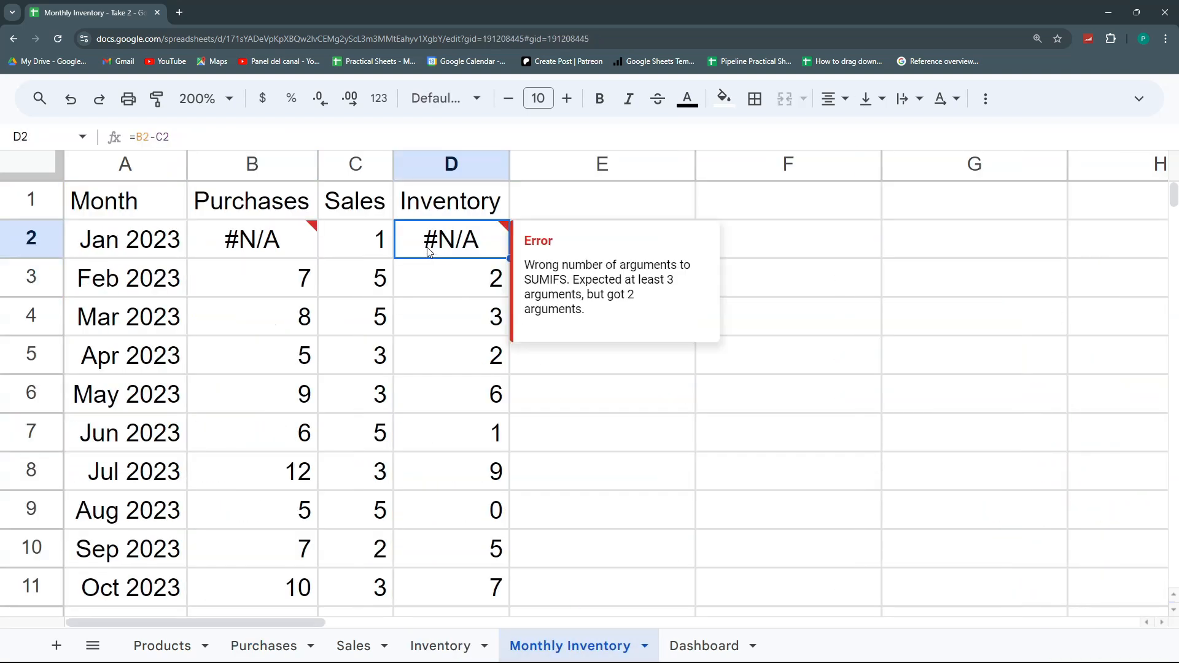
double_click(279, 244)
click(484, 234)
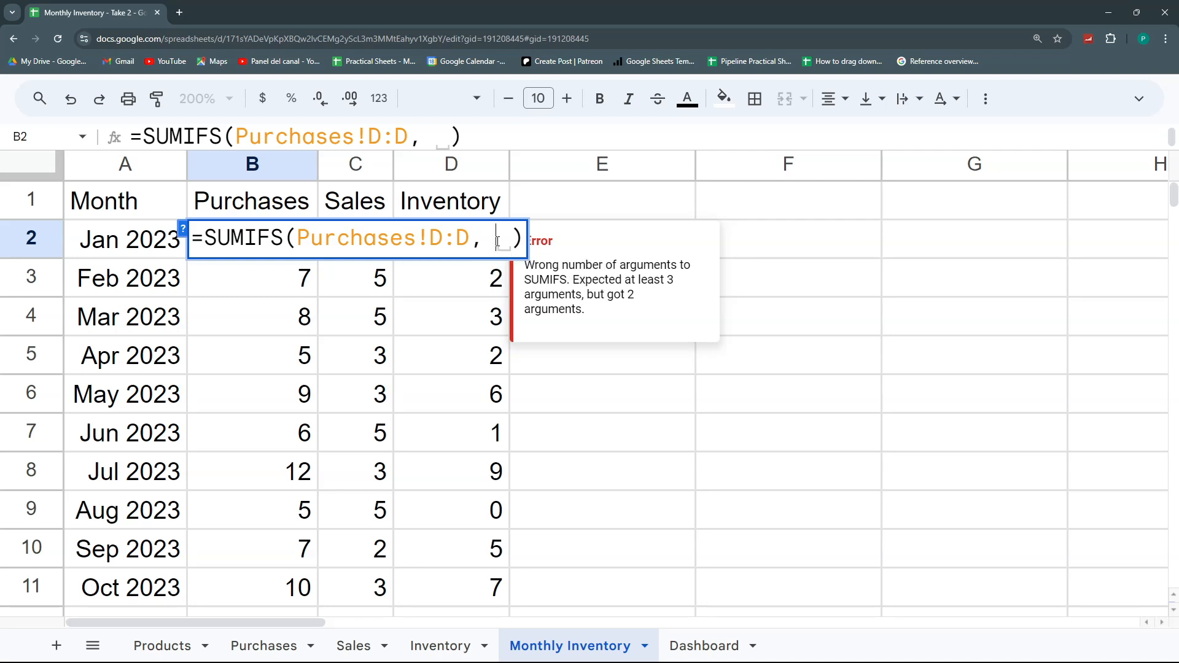
click(264, 646)
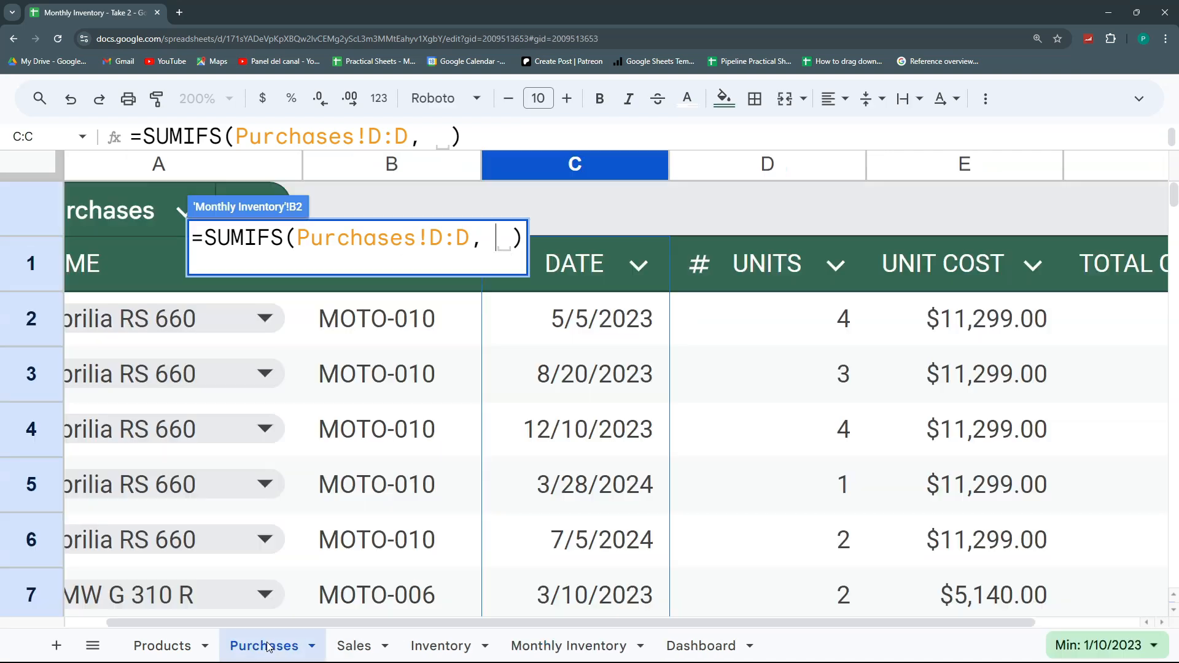
click(585, 160)
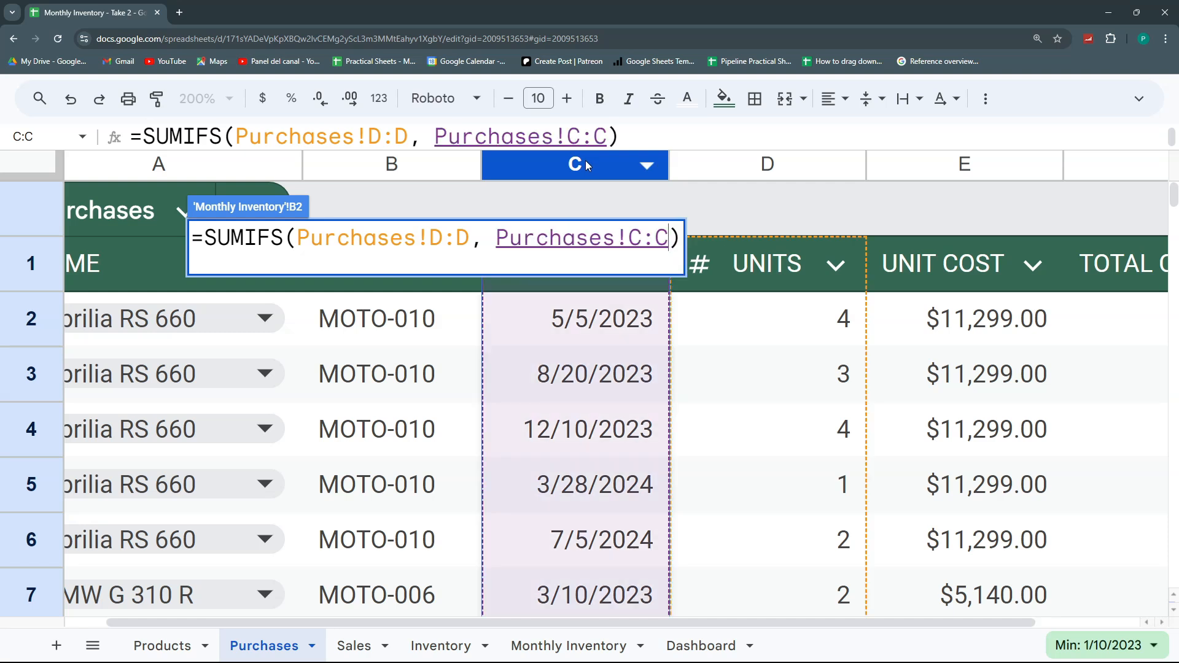
text(,)
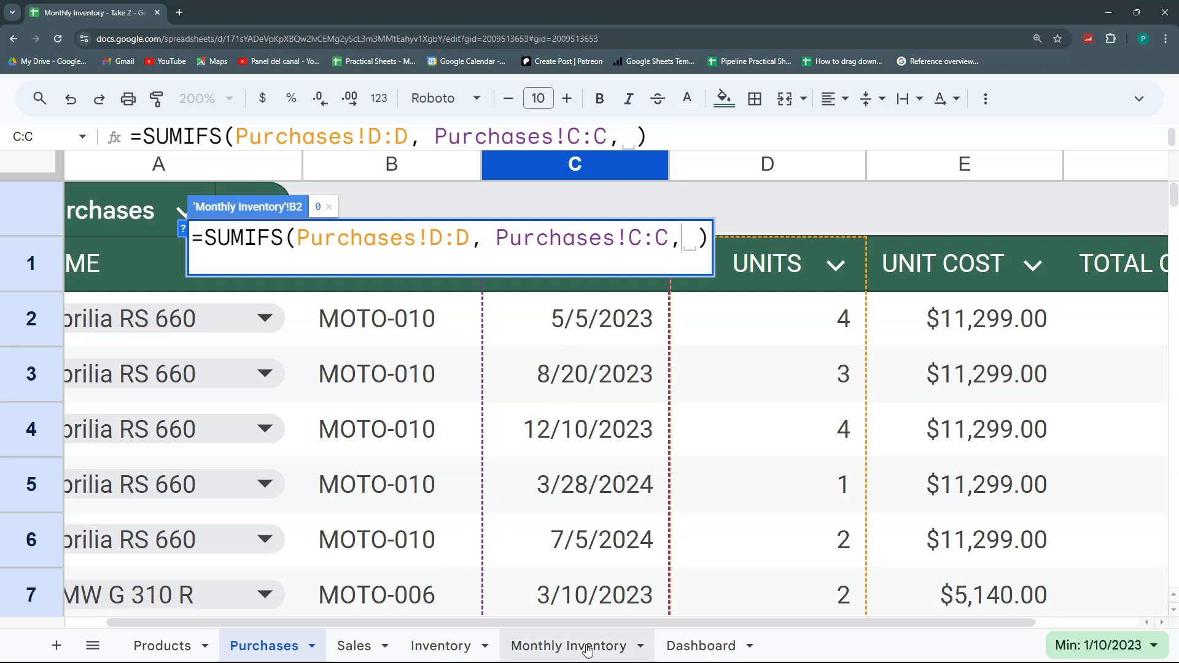
- Complete the B2 formula with the criterion "<="&A2 so it sums purchases up to the month's end
click(569, 646)
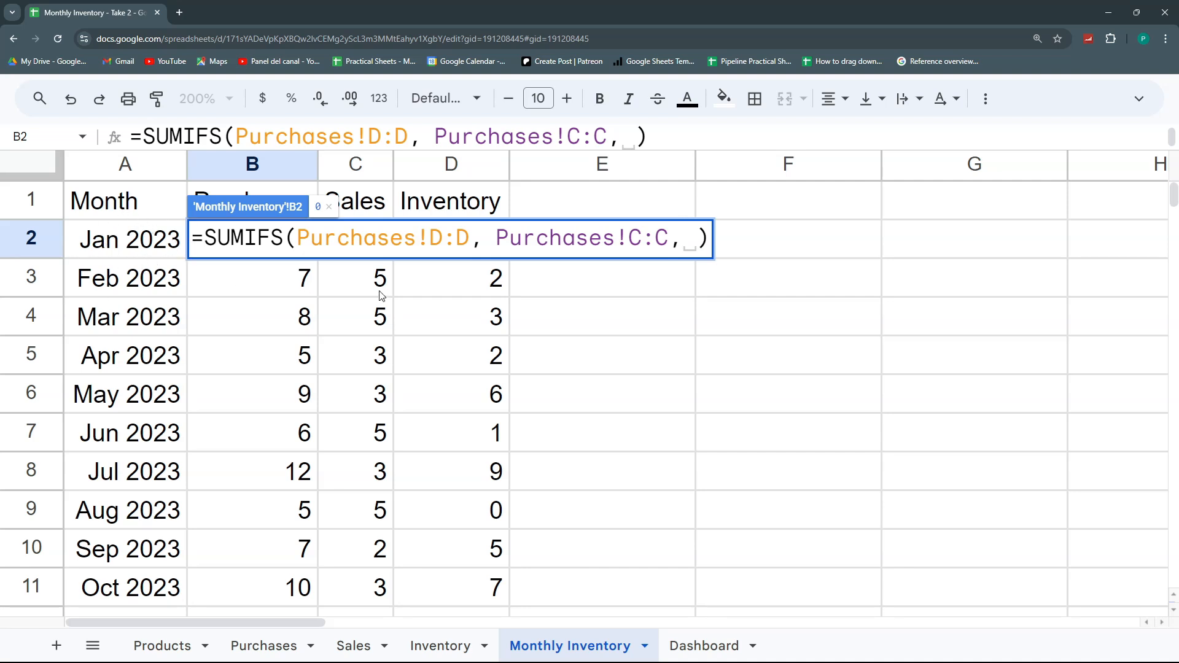
text(")
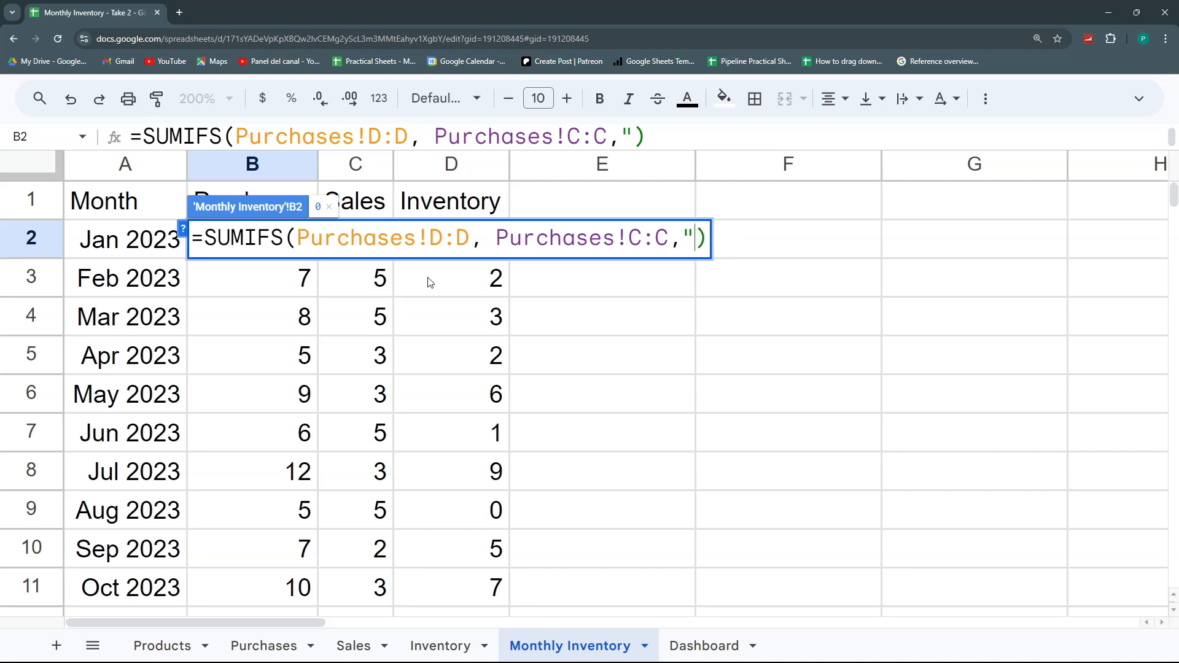
text(<)
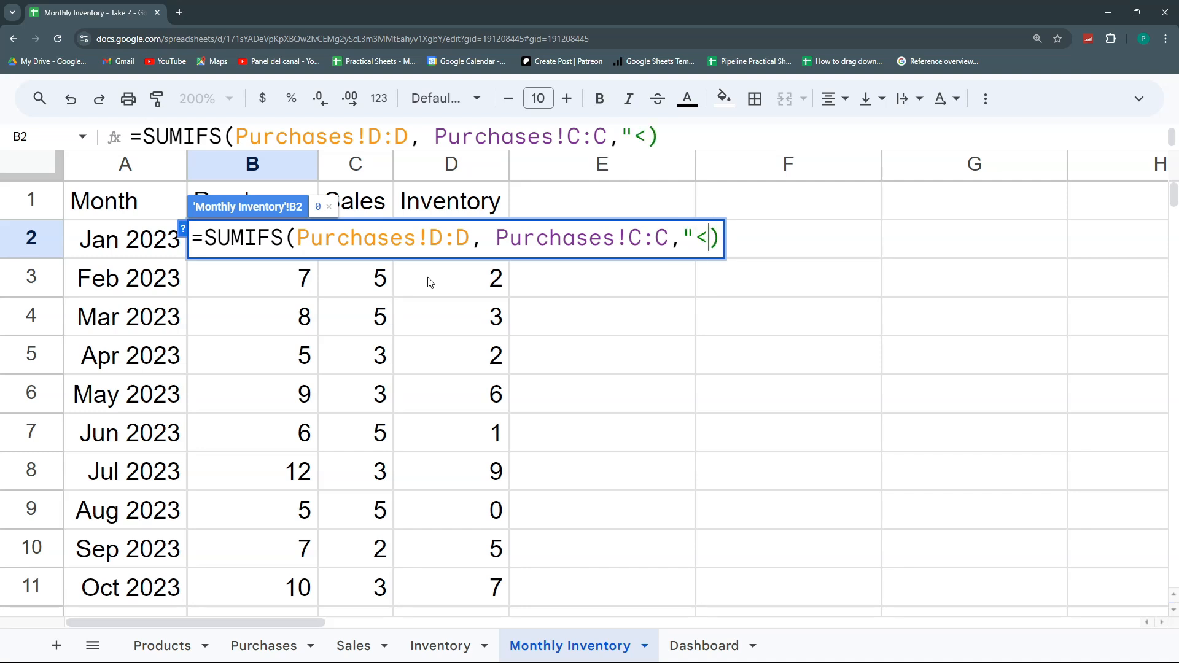
text(=")
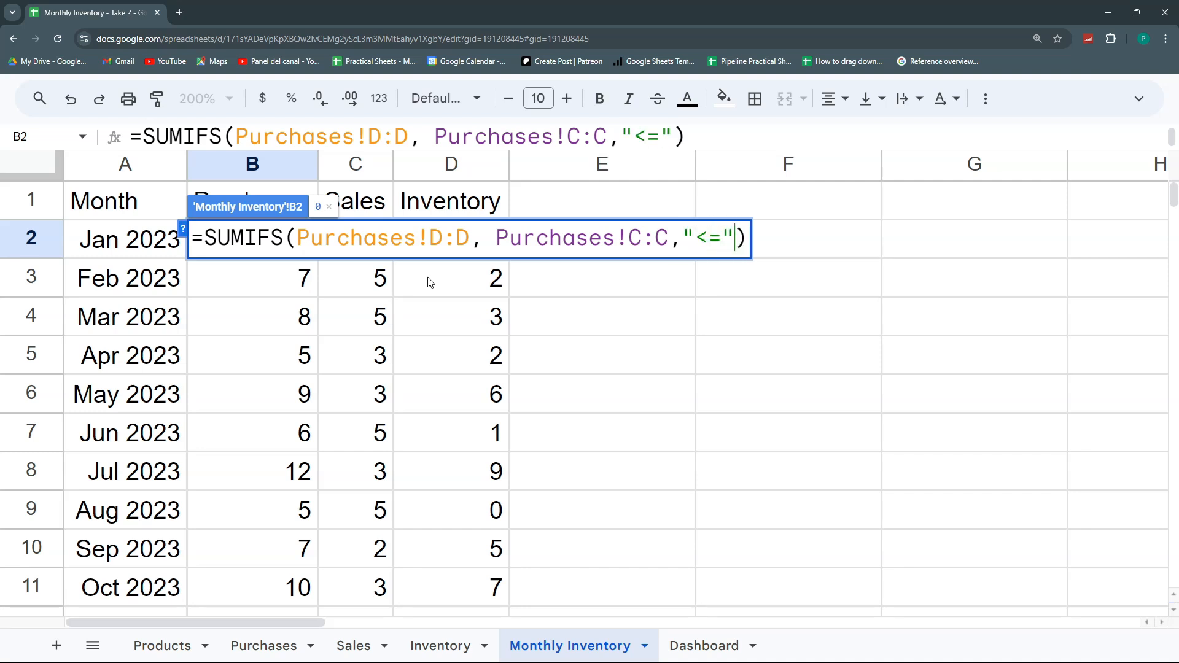
text(&)
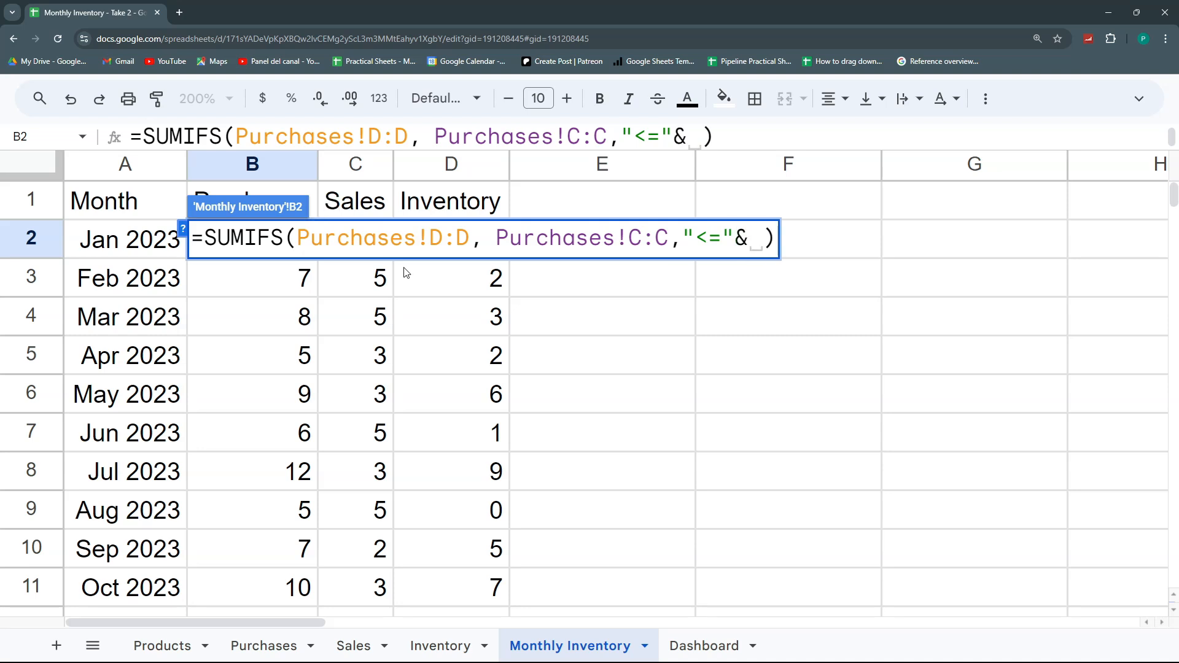
click(105, 251)
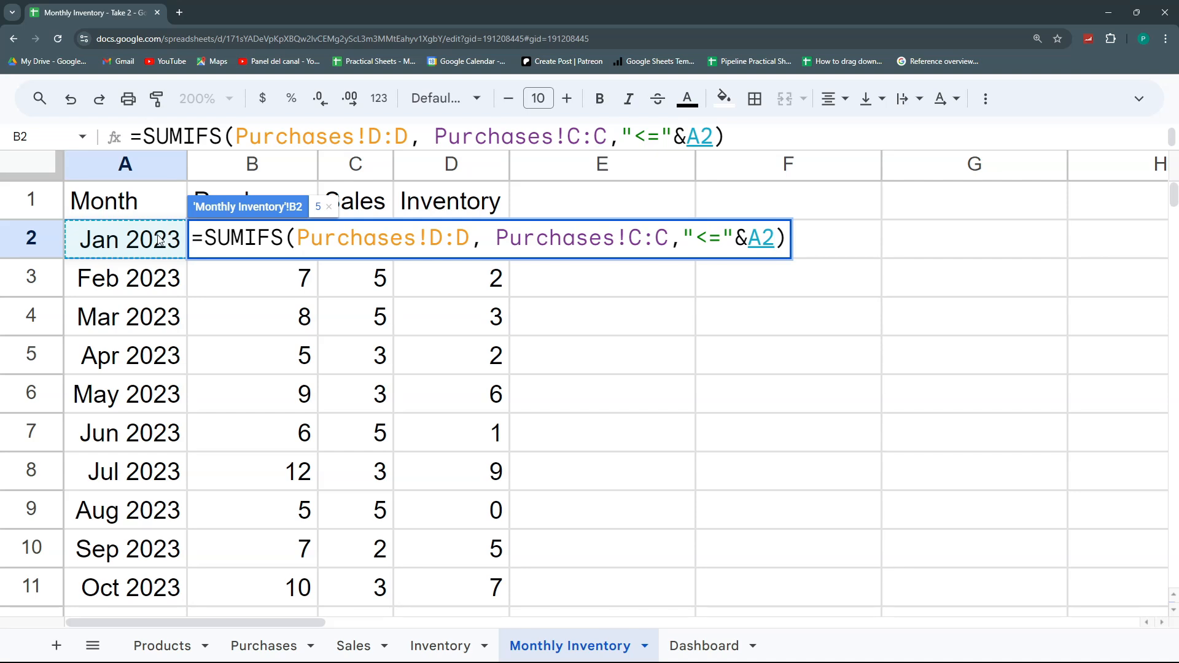
key(Return)
- Fill the revised B2 formula down the Purchases column to B22
click(278, 242)
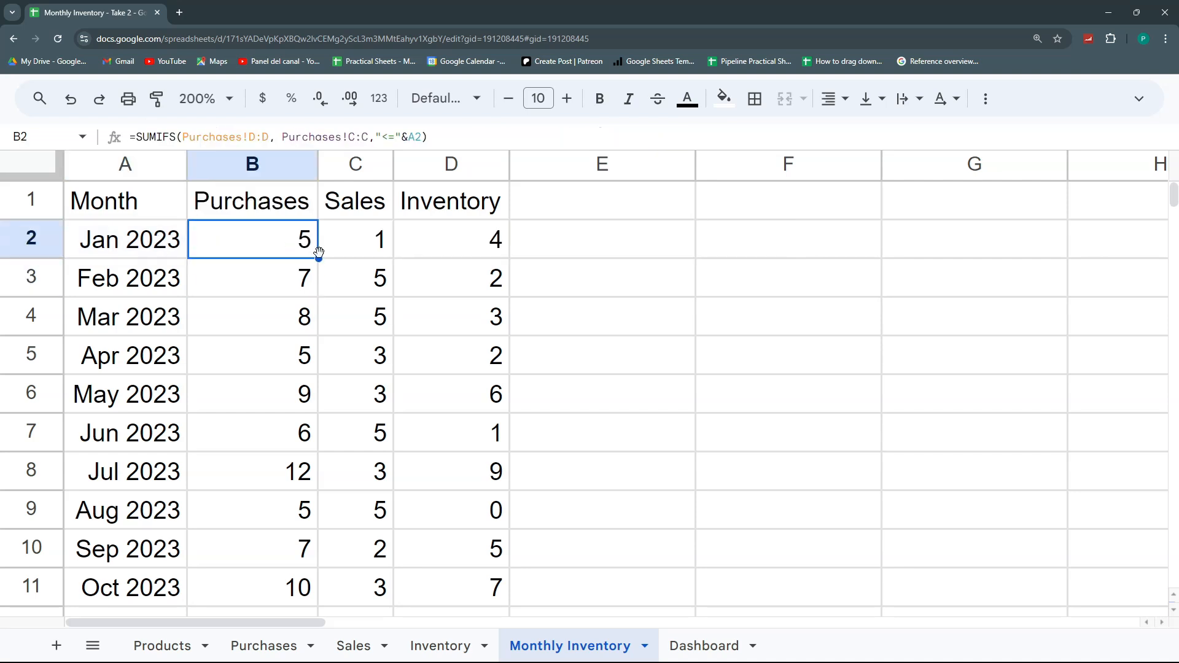
drag(319, 258, 324, 539)
scroll(279, 443, up, 8)
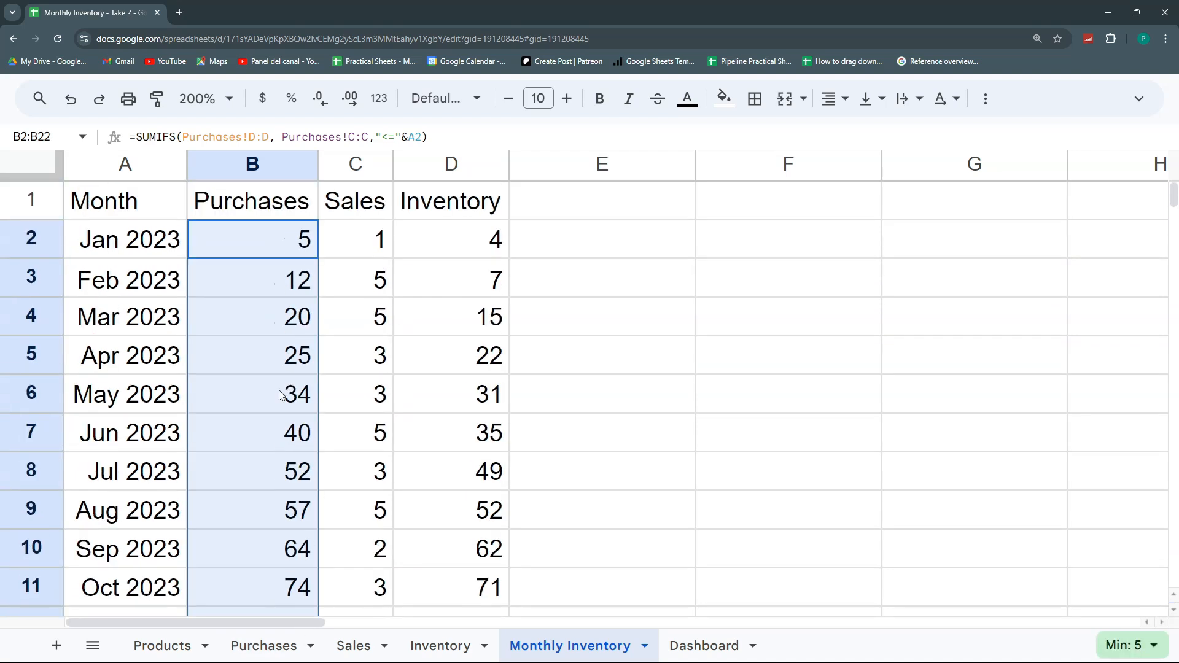
- Examine how the Purchases values and formulas accumulate from January to April in B2 to B5
click(289, 247)
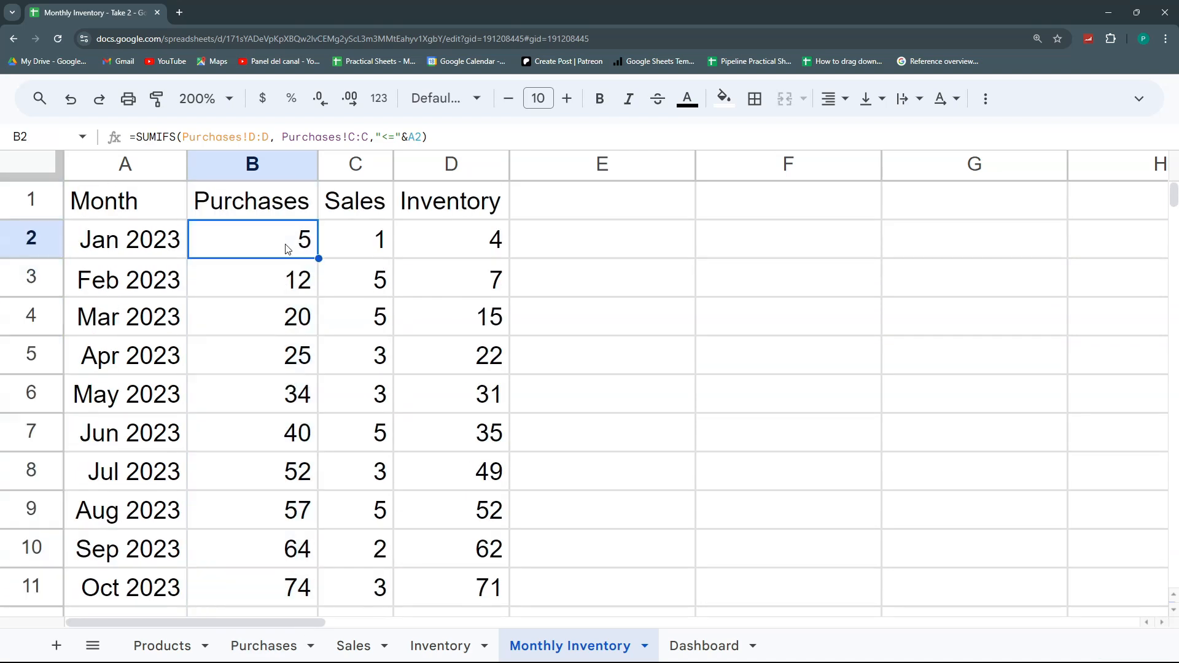
click(293, 292)
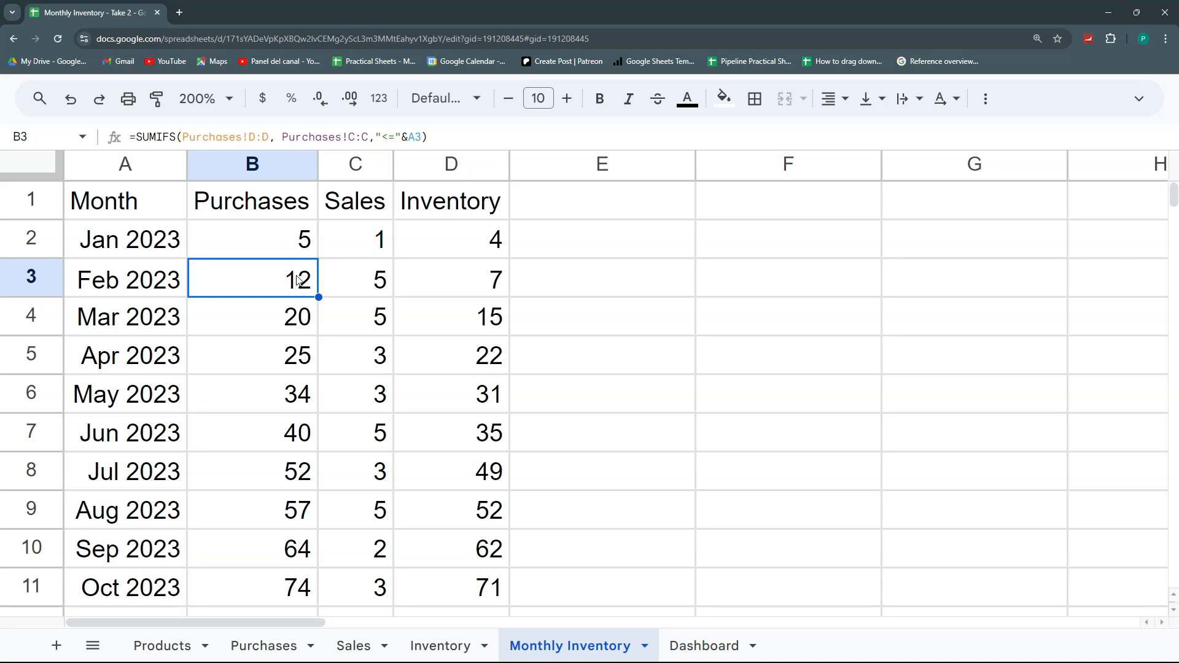
click(302, 319)
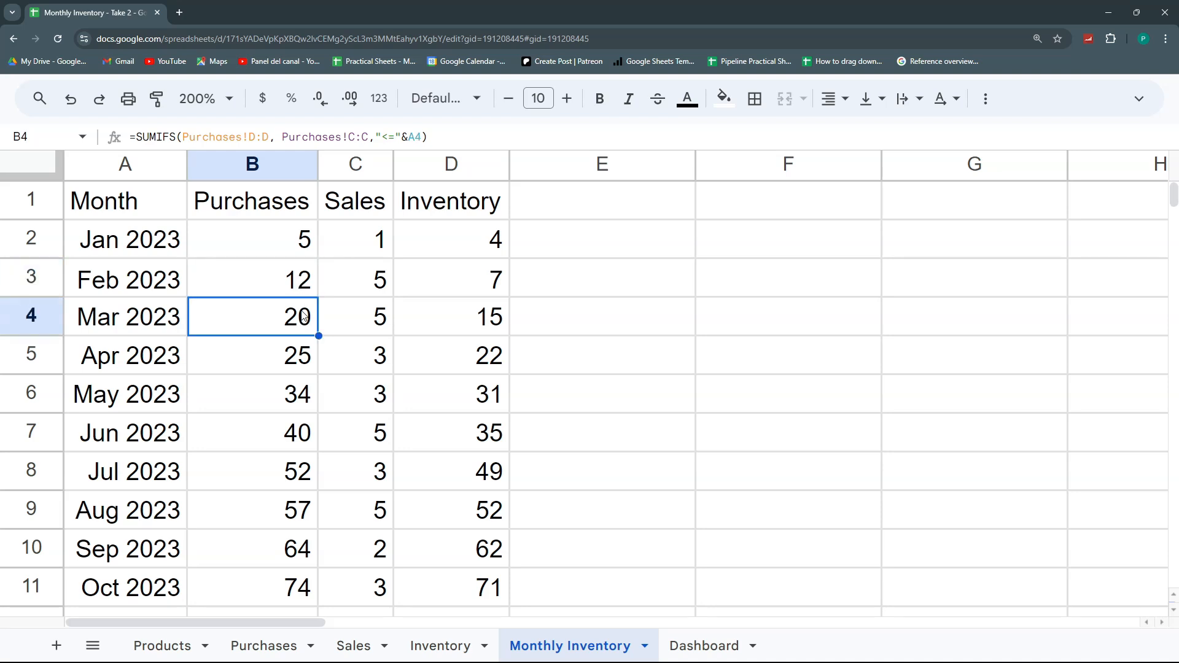
click(304, 292)
click(297, 327)
click(302, 360)
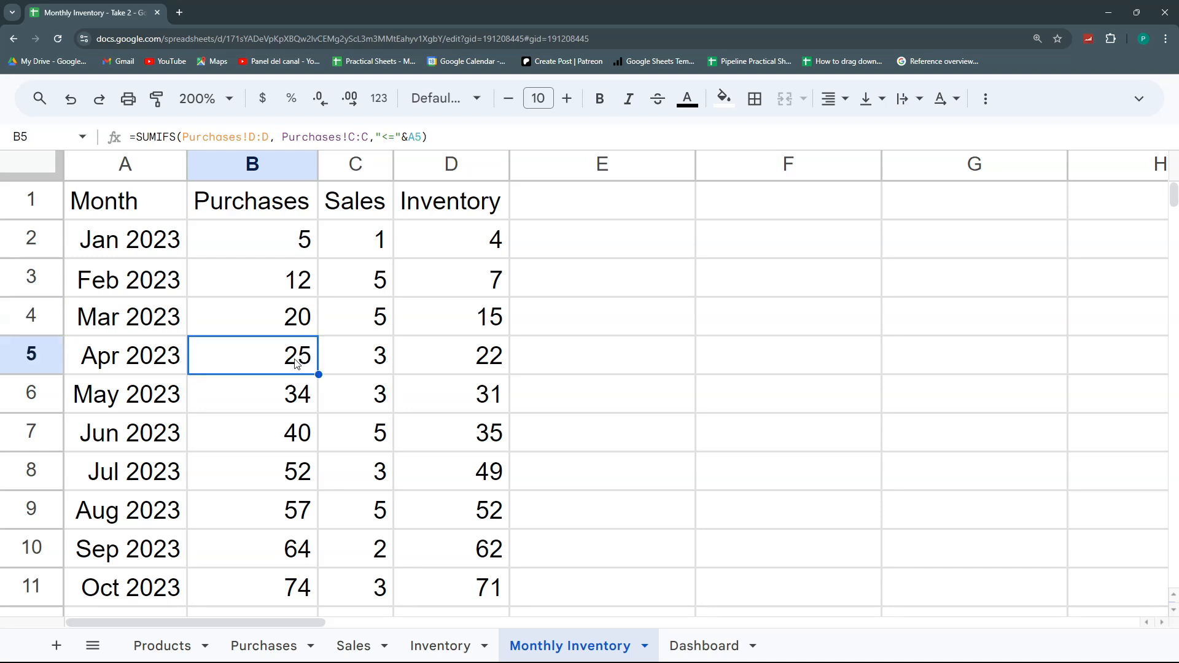
- Try to extend the cumulative Purchases formula from B2 across into Sales cell C2
click(348, 238)
click(303, 238)
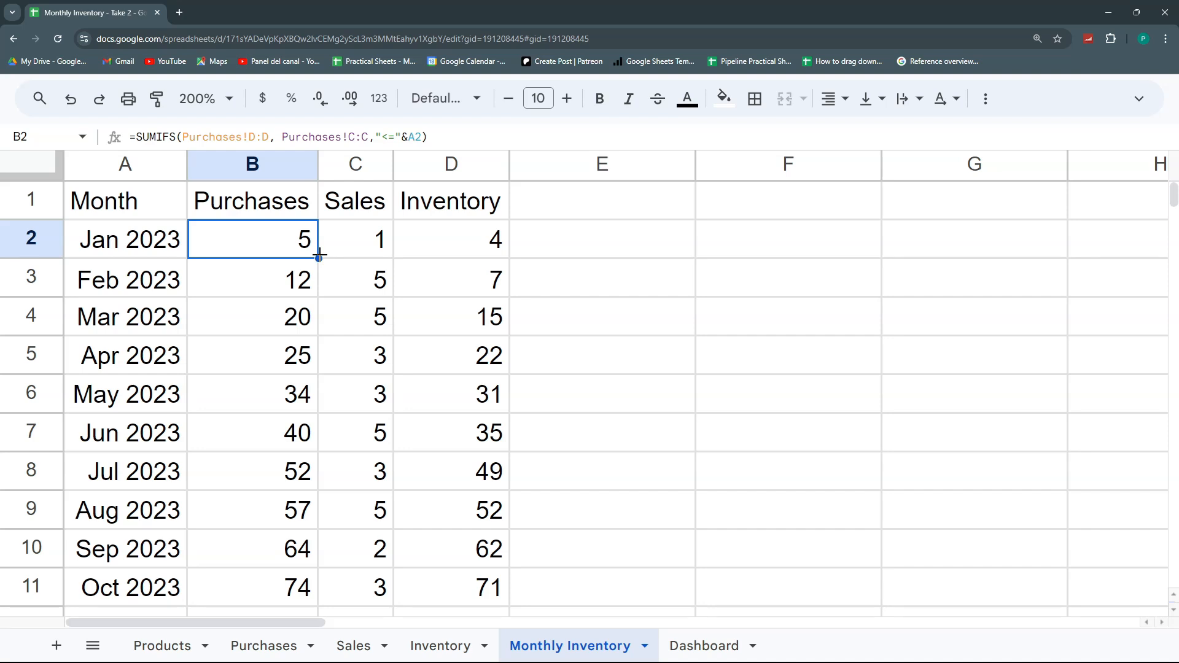
drag(319, 253, 382, 252)
click(368, 246)
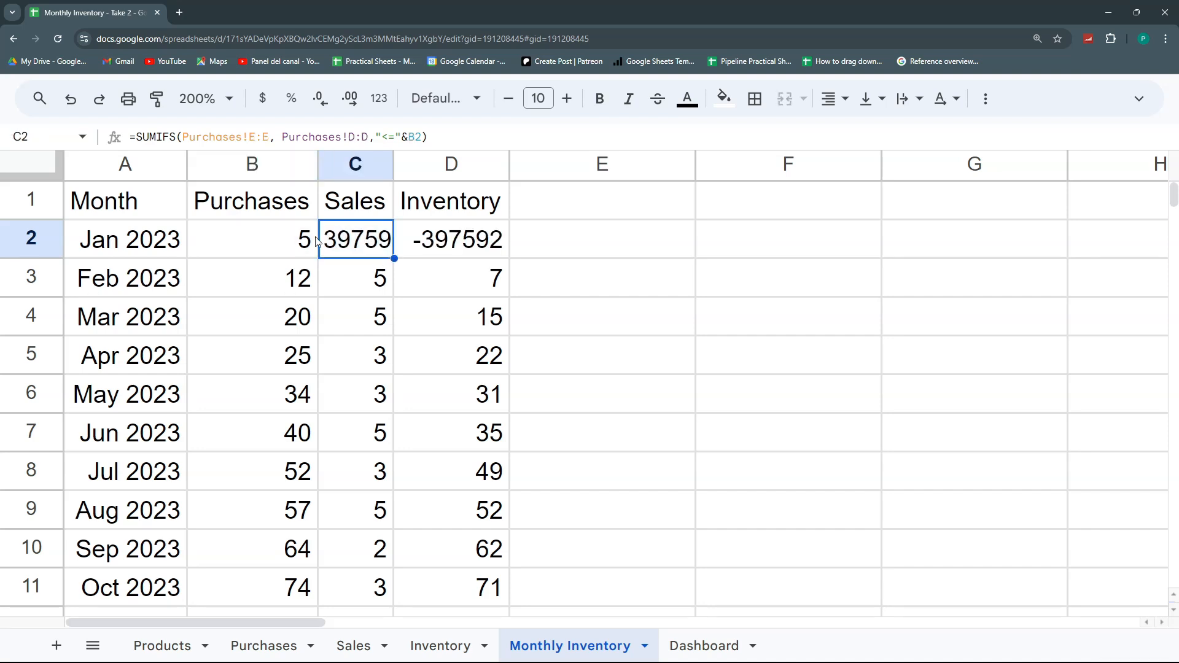
key(ctrl+z)
- Copy the full text of the B2 formula and paste it over the existing formula in Sales cell C2
click(424, 136)
drag(424, 136, 116, 142)
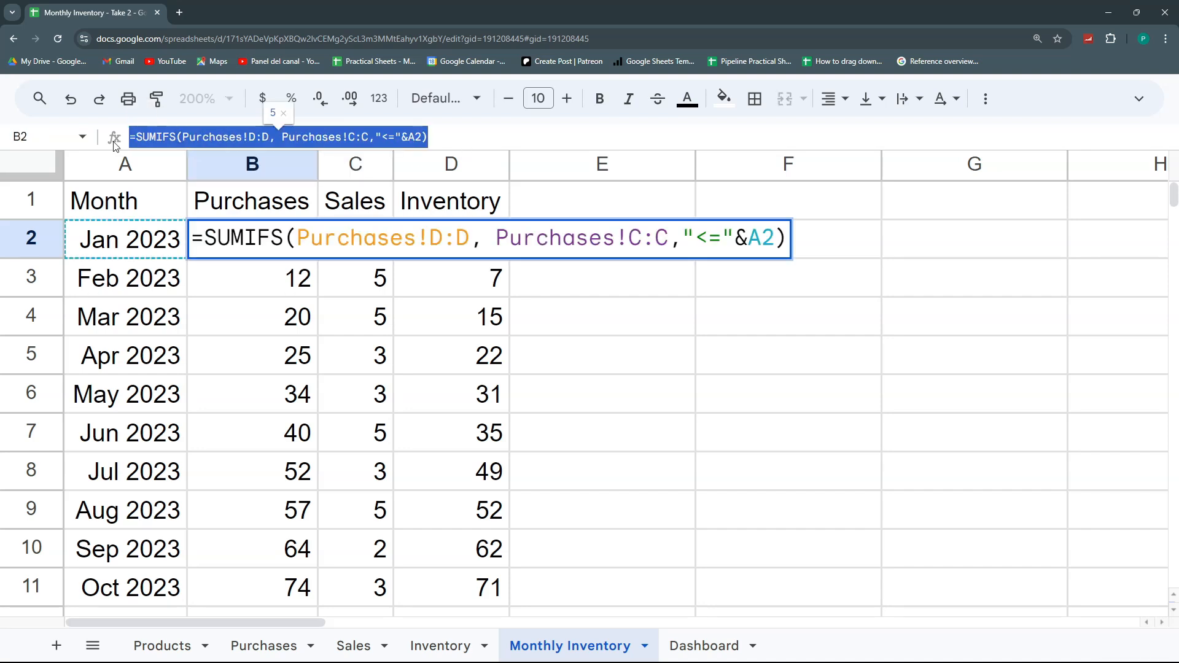
key(Escape)
click(362, 244)
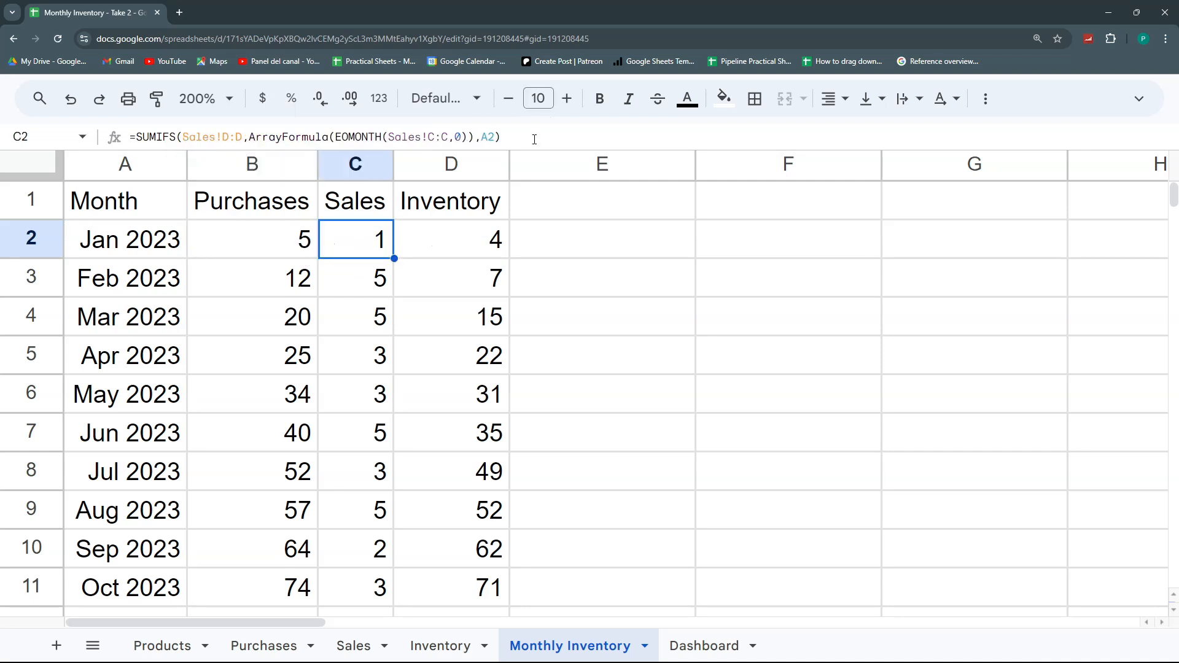
double_click(339, 245)
drag(1063, 239, 249, 197)
key(ctrl+v)
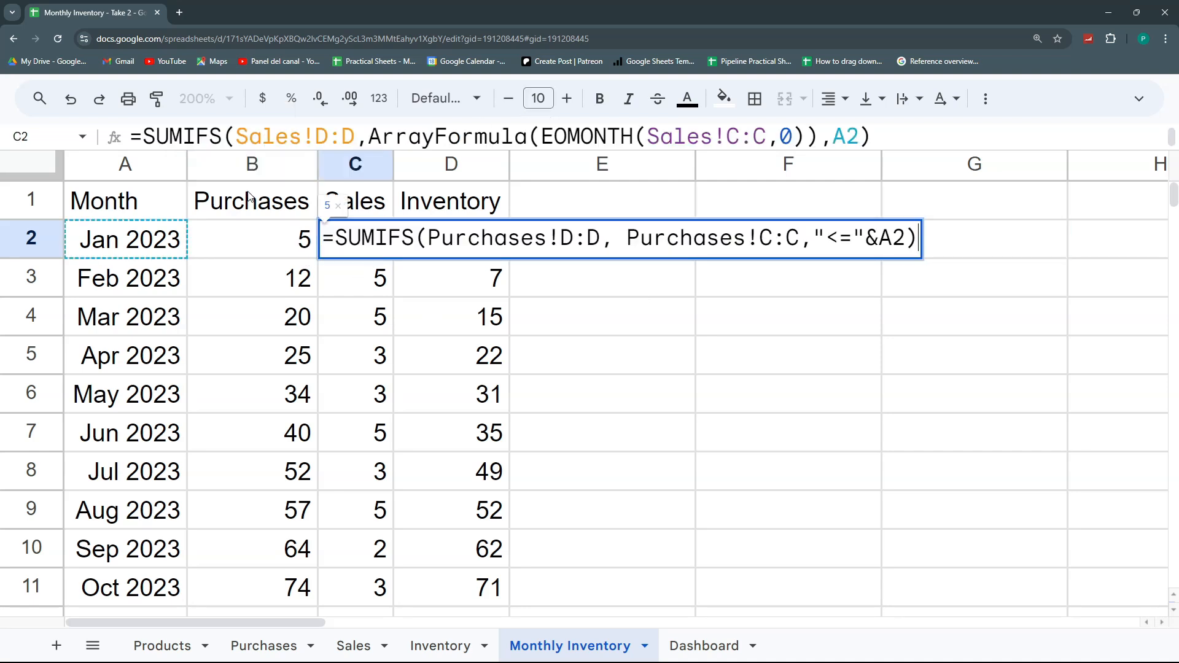
key(Return)
- Clear the old formulas from Sales cells C3 and C4
key(Delete)
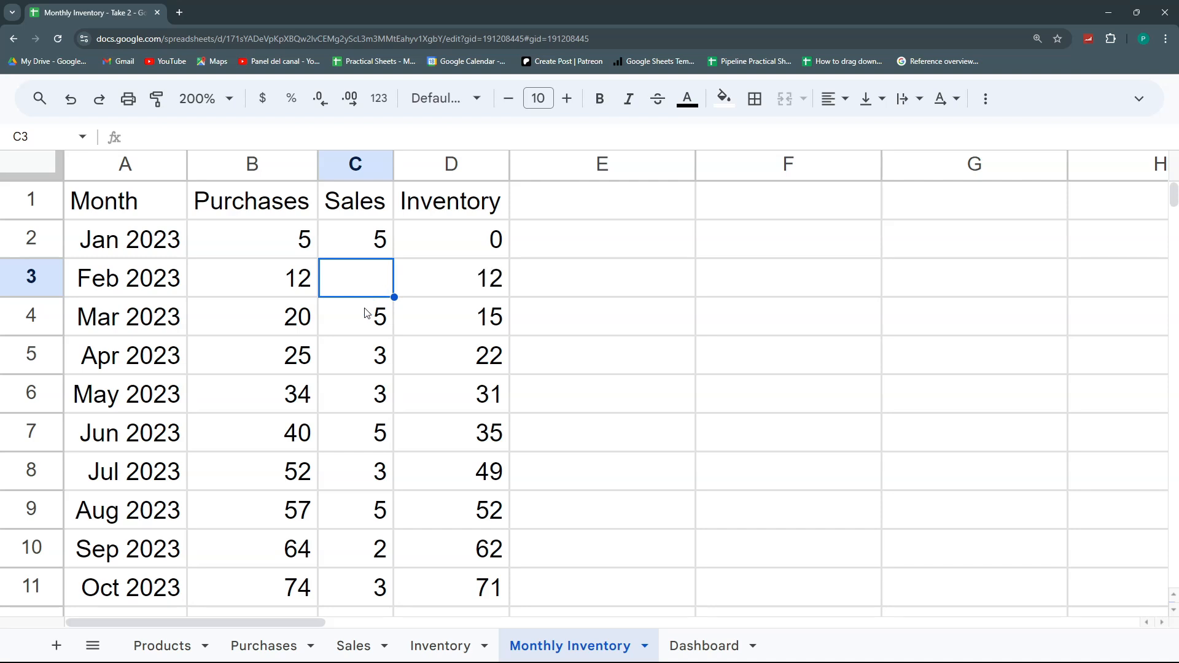
click(367, 313)
key(Delete)
- Replace all occurrences of Purchases with Sales in C2:C4, including the search within formulas
drag(379, 239, 371, 307)
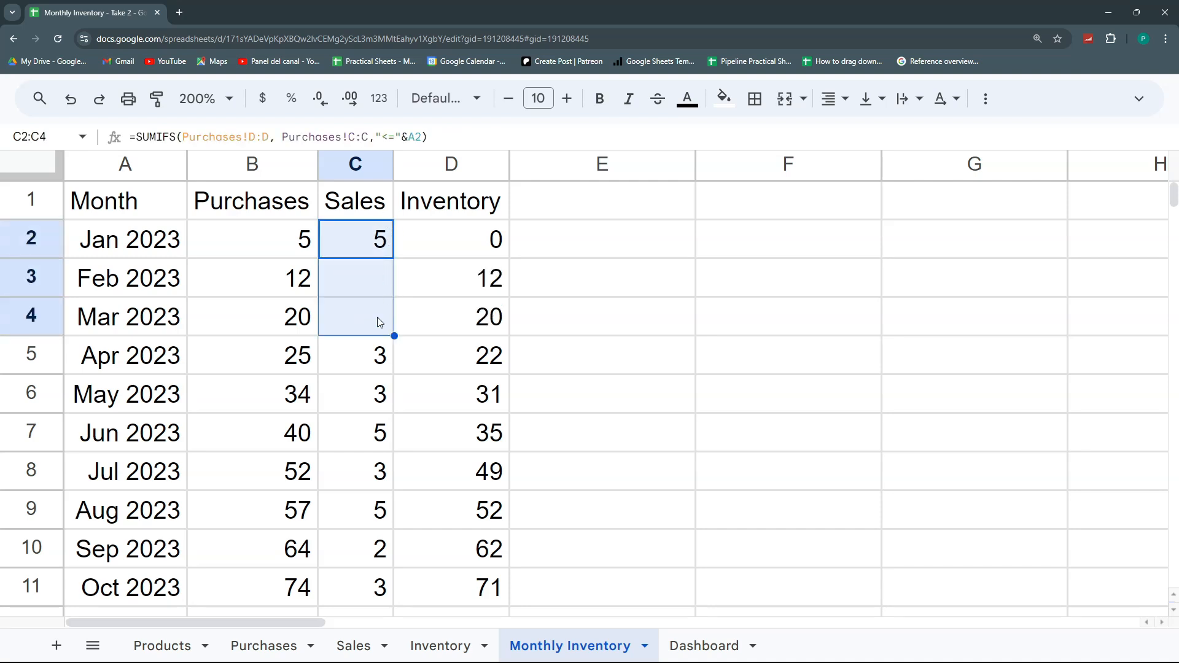
key(ctrl+h)
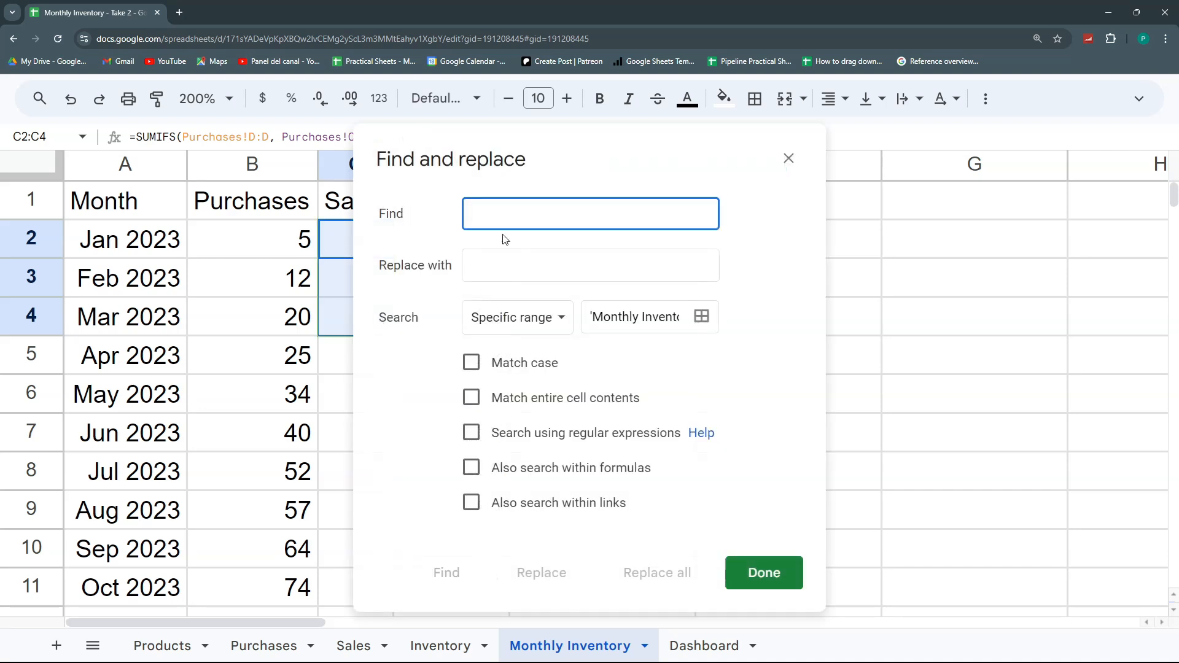
text(Purchas)
key(Tab)
text(Sales)
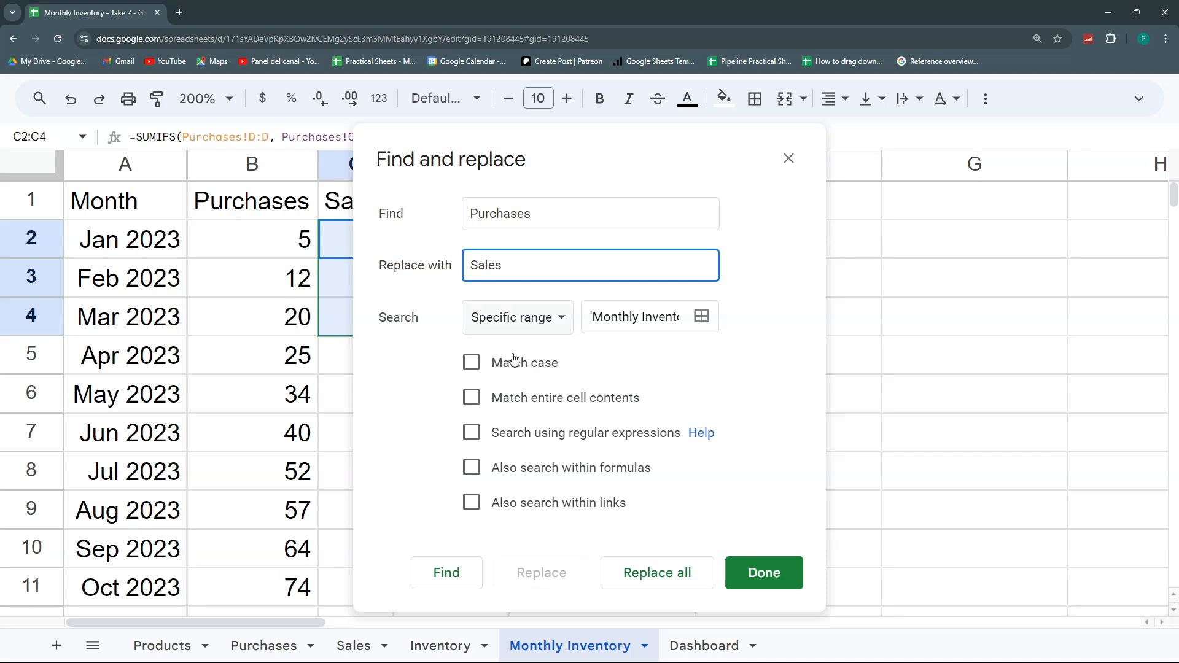
click(473, 467)
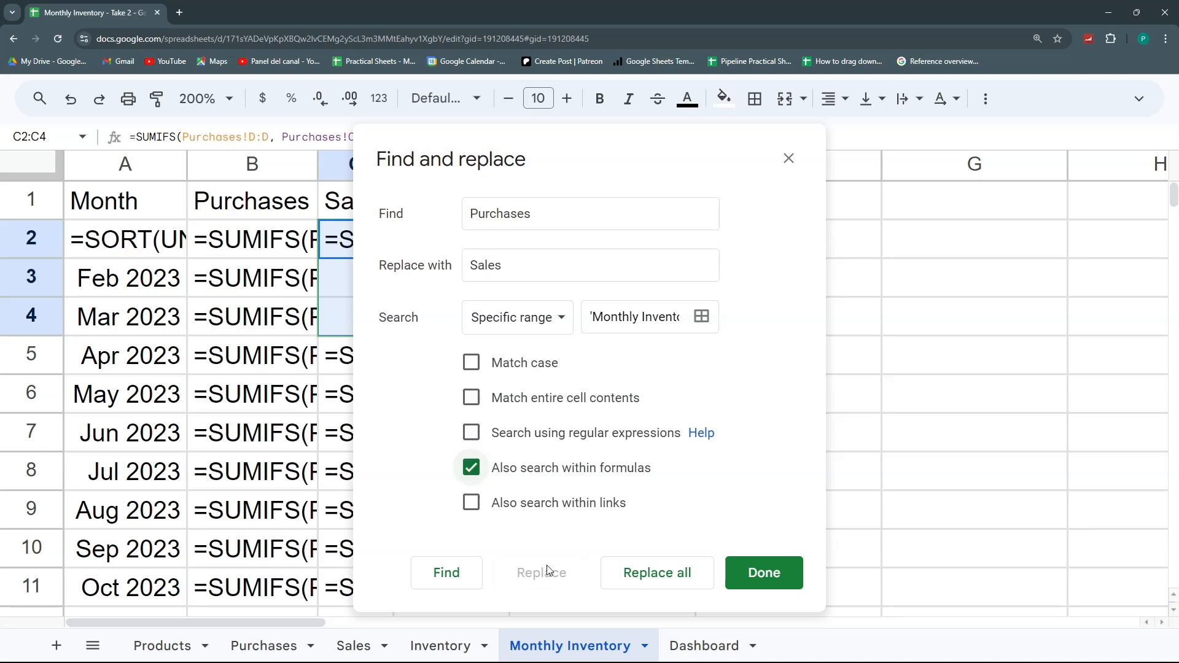
click(642, 572)
click(766, 570)
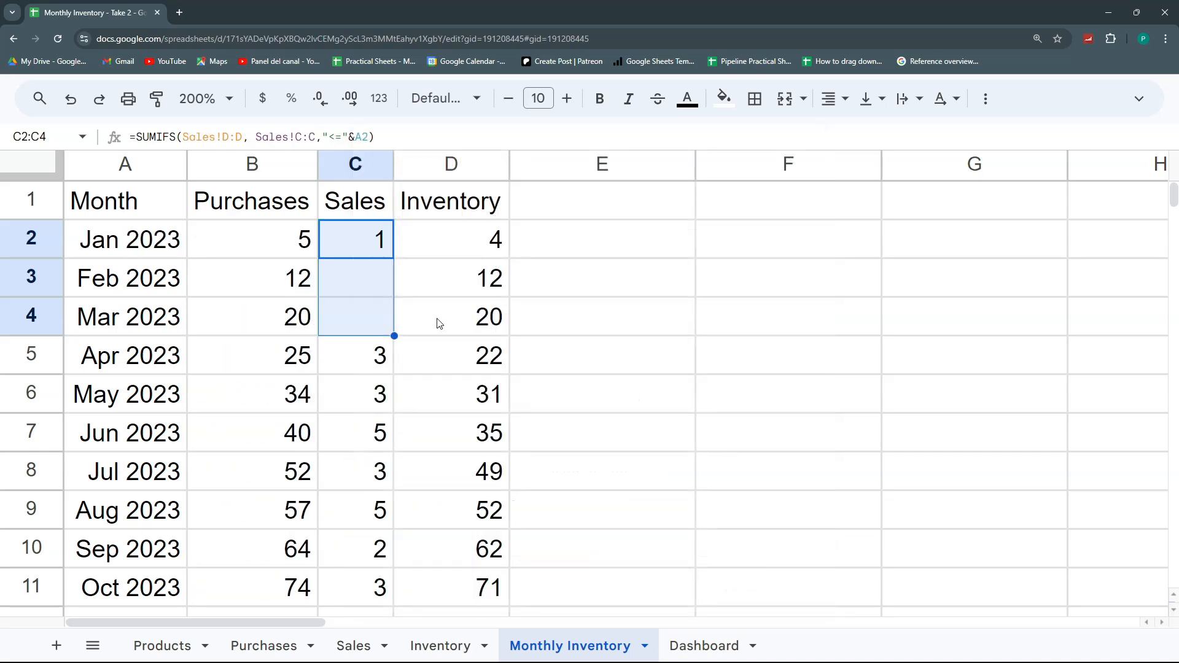
- Fill the cumulative C2 formula down the Sales column and check the formula in C3
click(388, 248)
drag(380, 643, 381, 568)
click(378, 292)
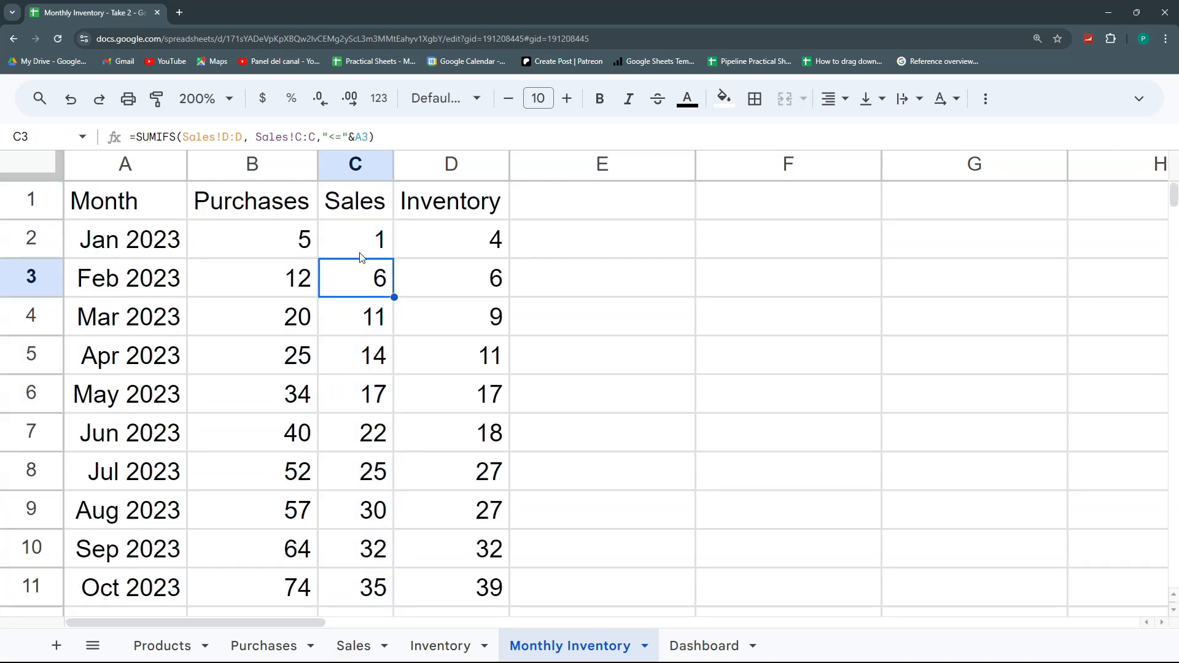
- Examine the cumulative Purchases and Sales values and the formulas in B2, C2 and D2 behind the Inventory result
drag(277, 246, 285, 342)
click(290, 254)
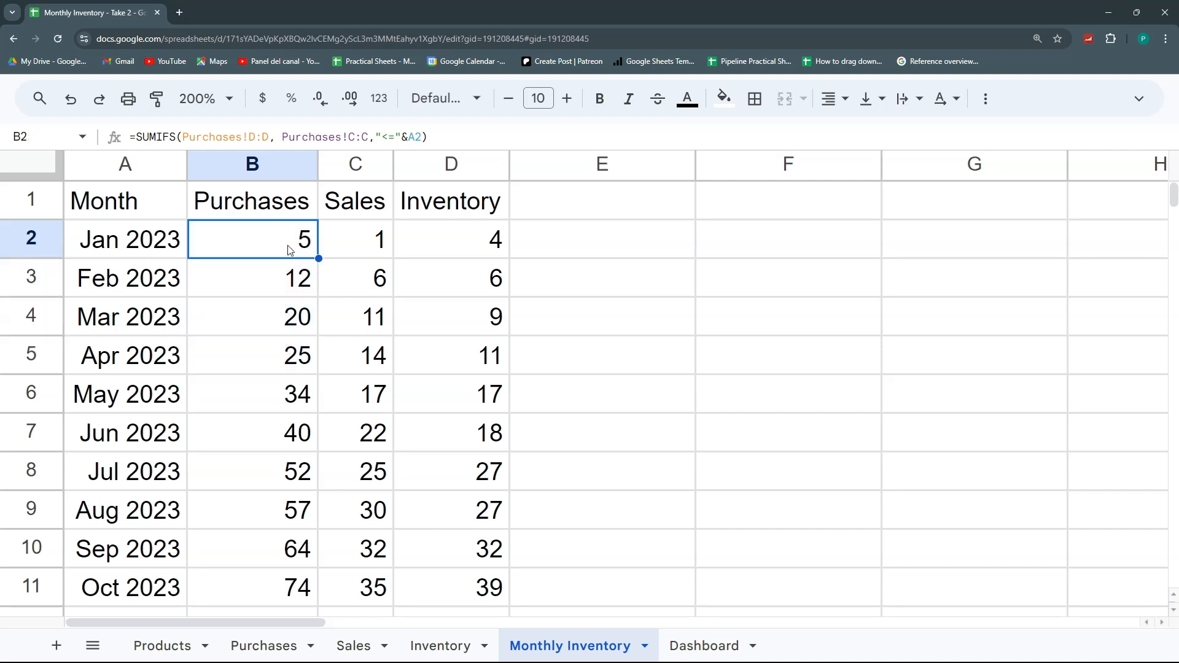
drag(291, 246, 282, 505)
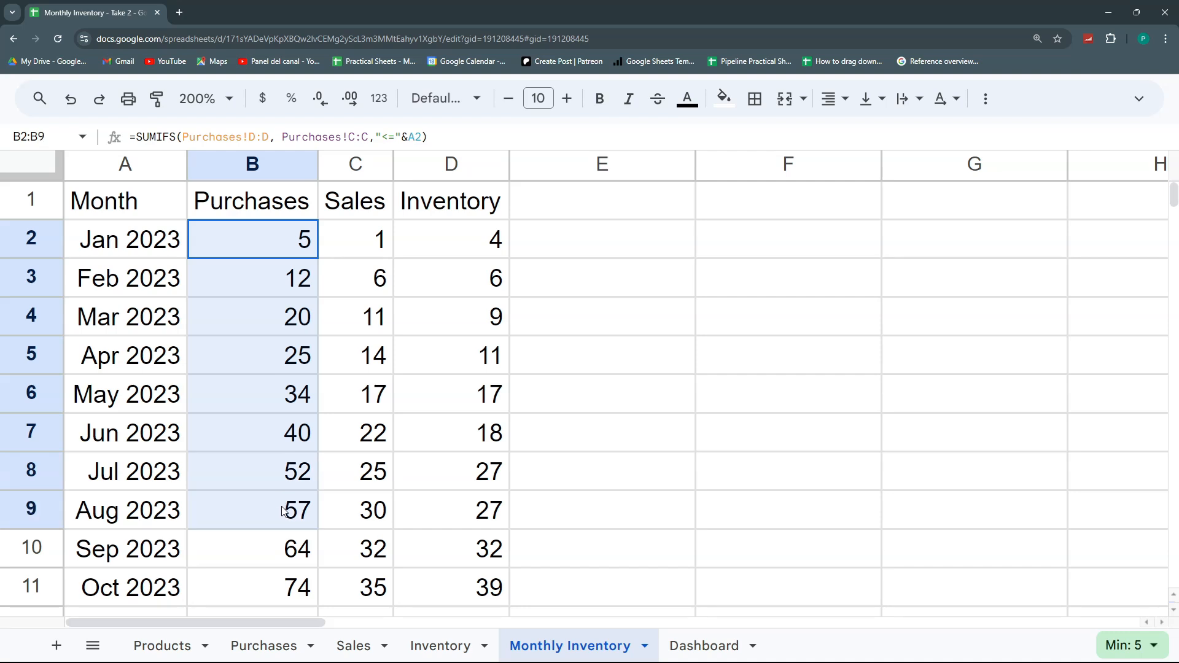
drag(363, 241, 361, 432)
click(462, 239)
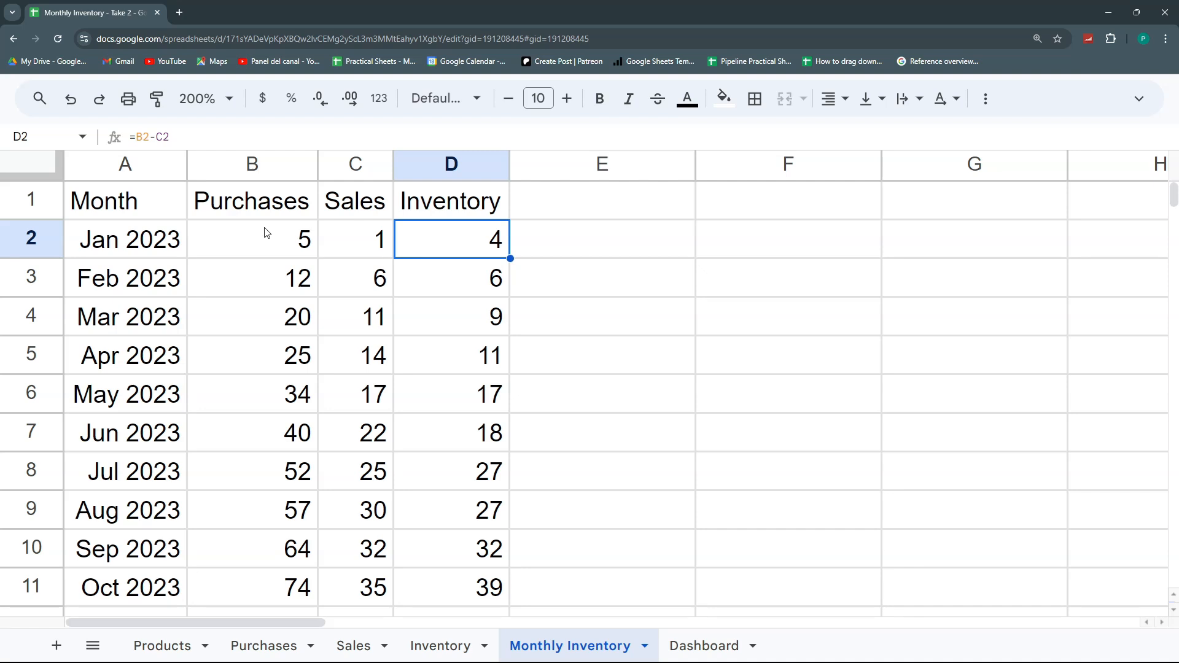
click(279, 241)
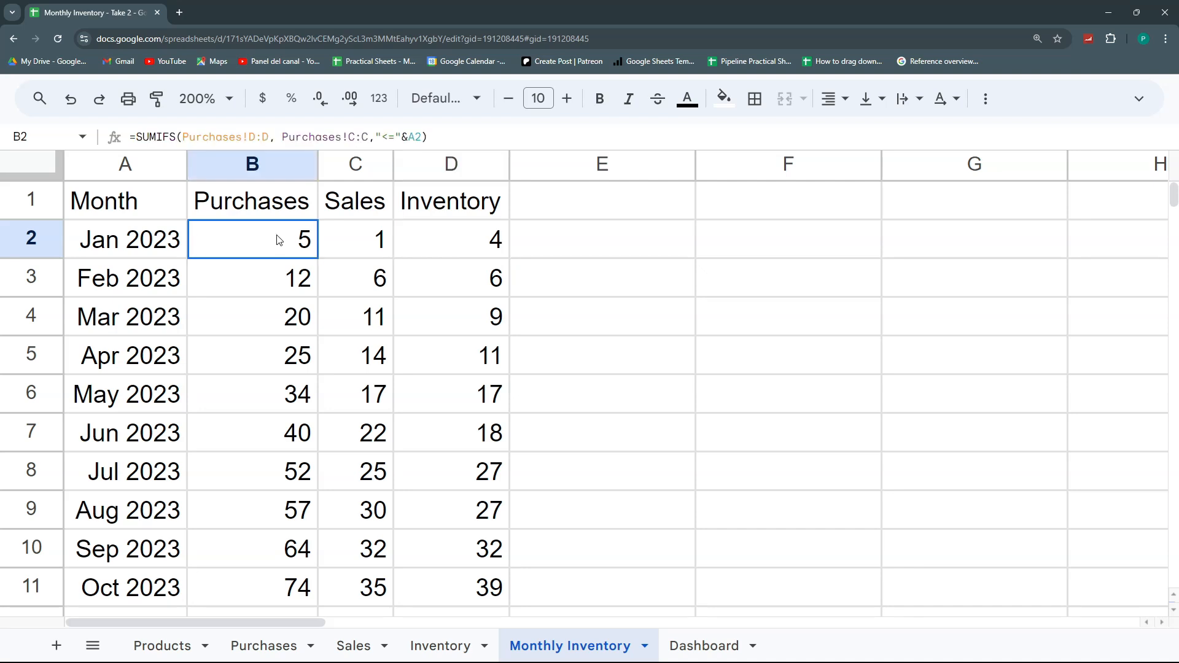
click(364, 236)
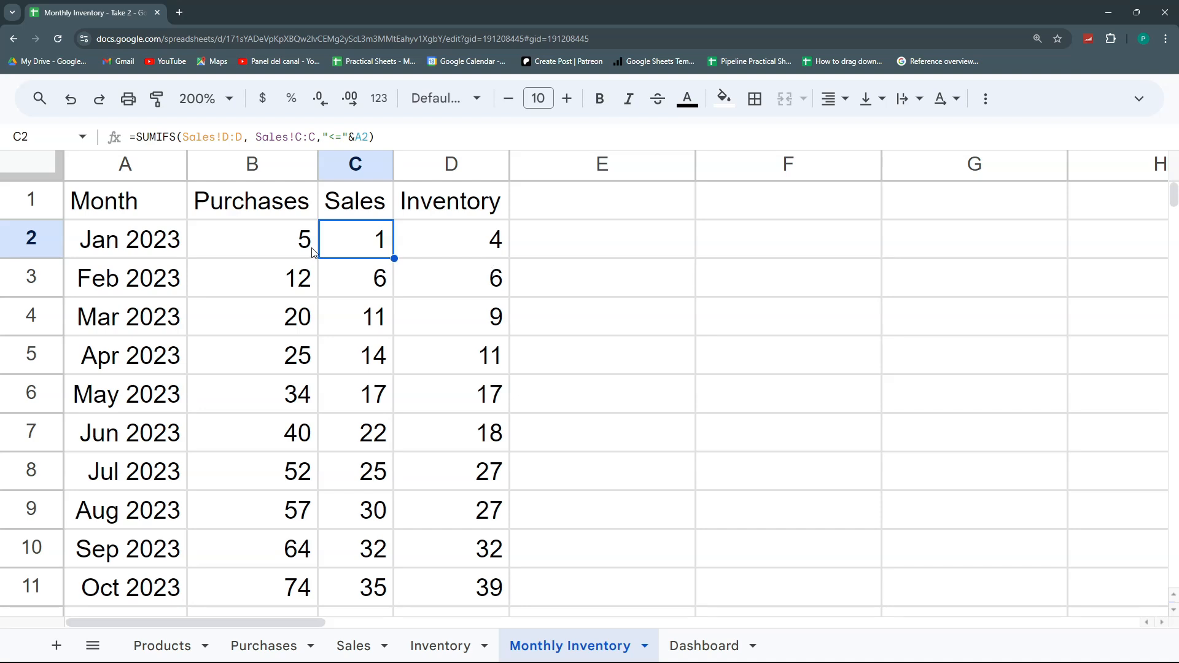
drag(312, 252, 292, 362)
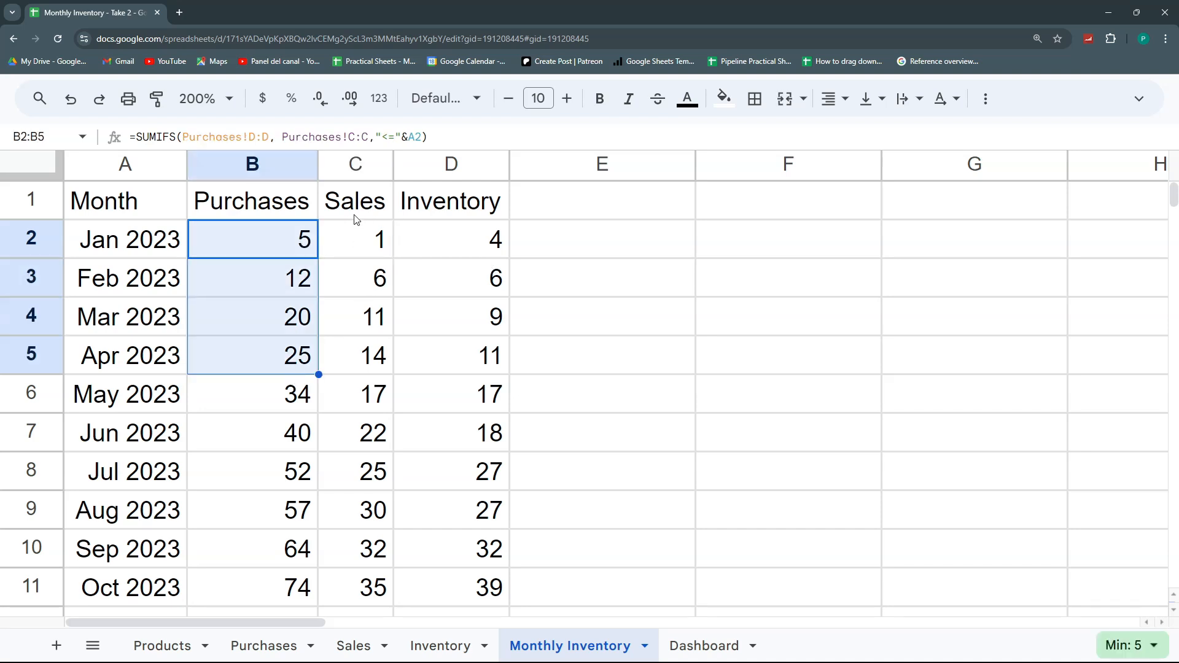
- Replace the B2 reference in D2's inventory formula with the full Purchases SUMIFS expression copied from B2
drag(356, 239, 361, 360)
click(451, 245)
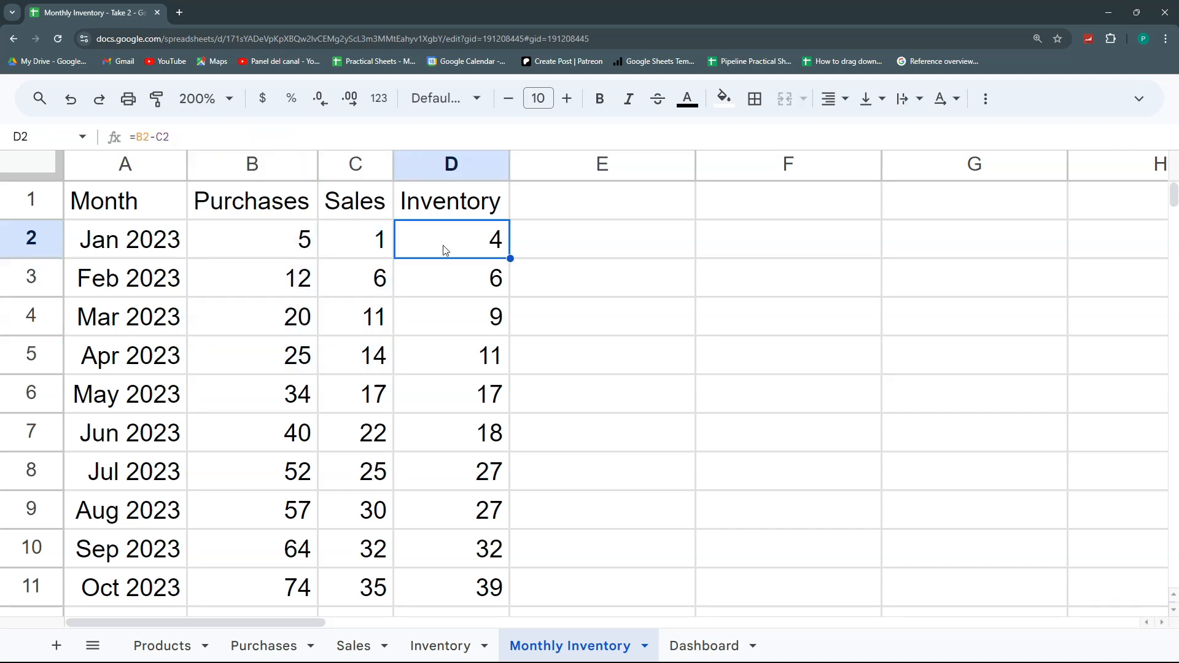
click(266, 240)
drag(428, 136, 135, 138)
key(ctrl+c)
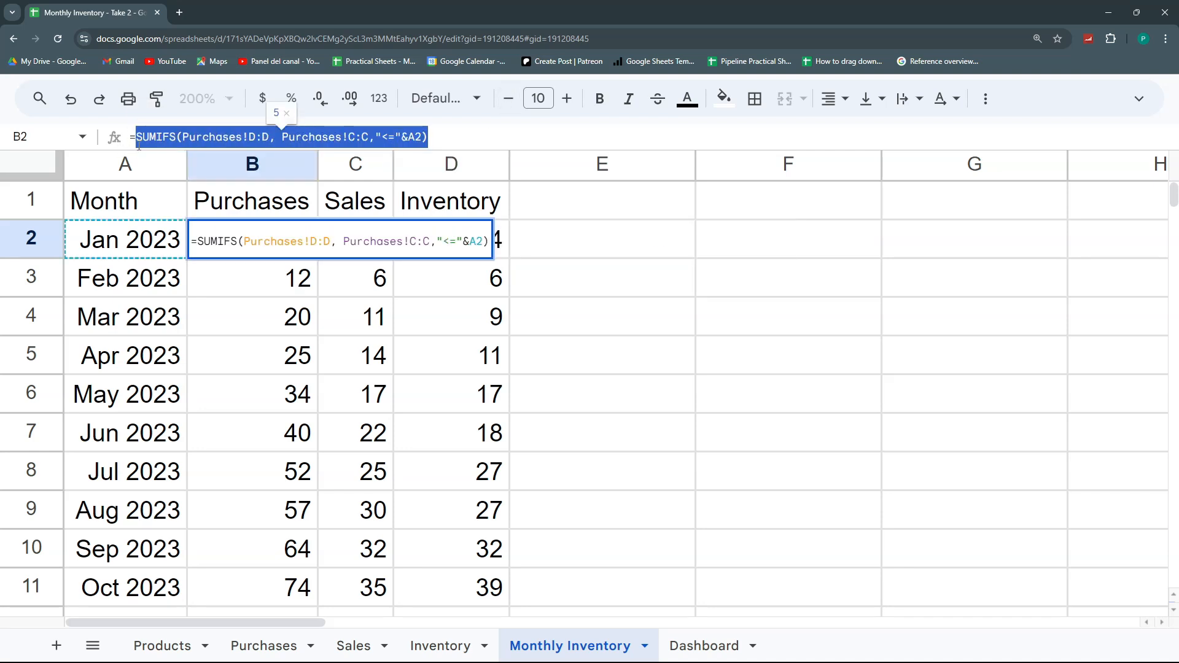
double_click(486, 247)
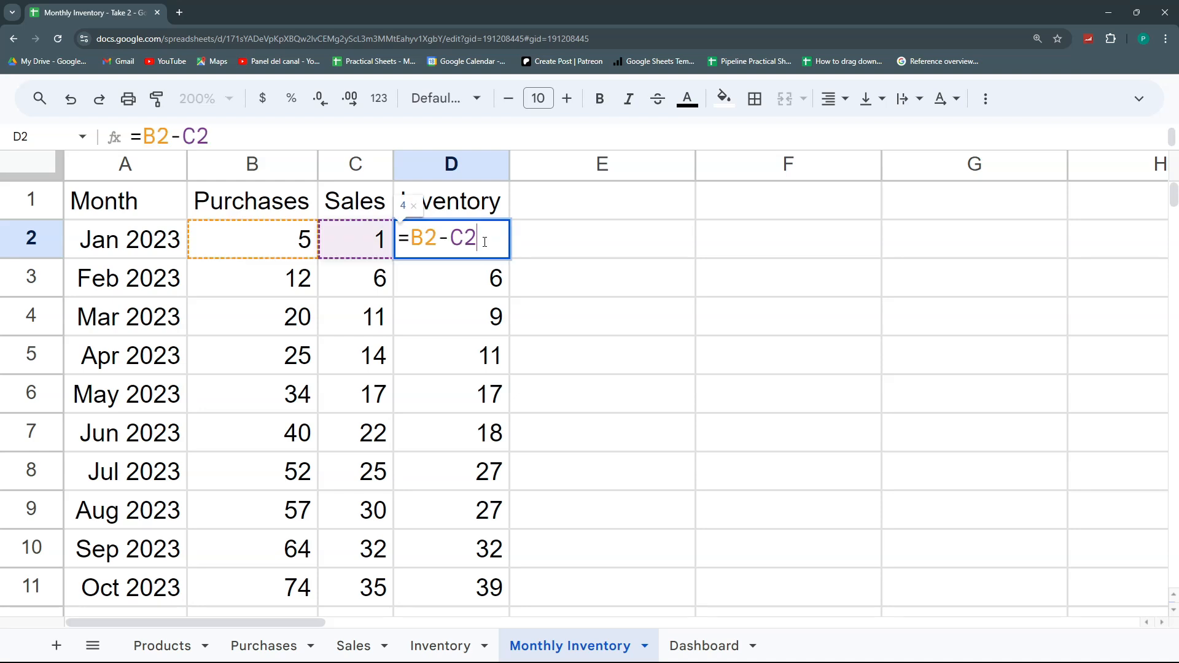
double_click(440, 238)
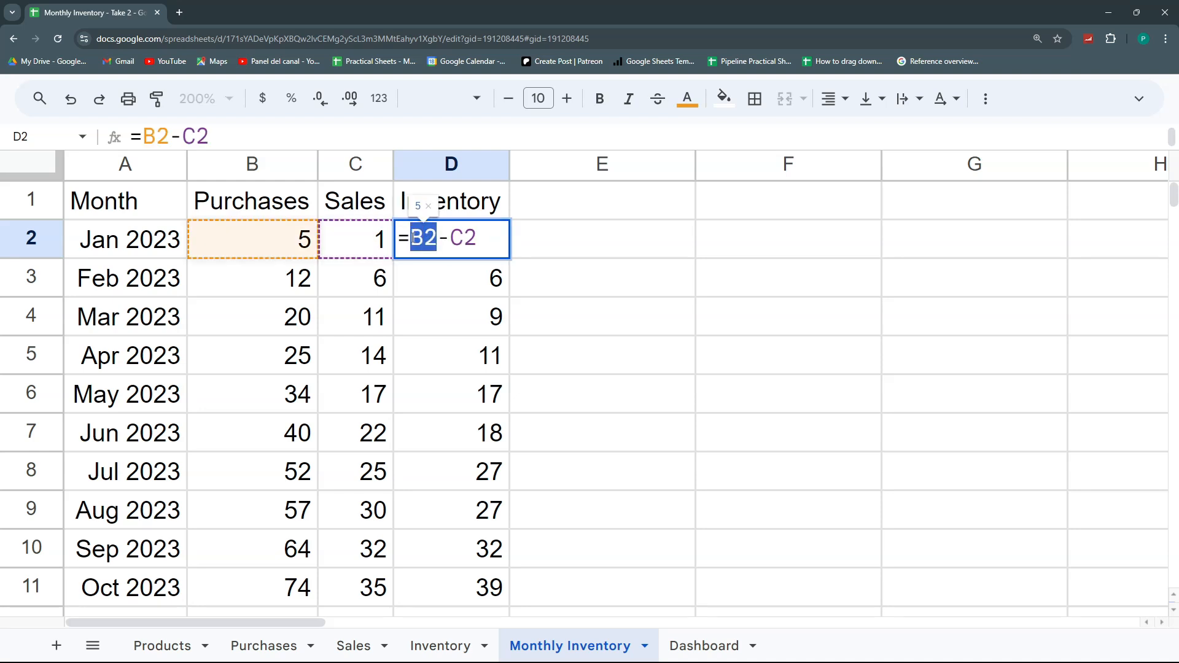
key(ctrl+v)
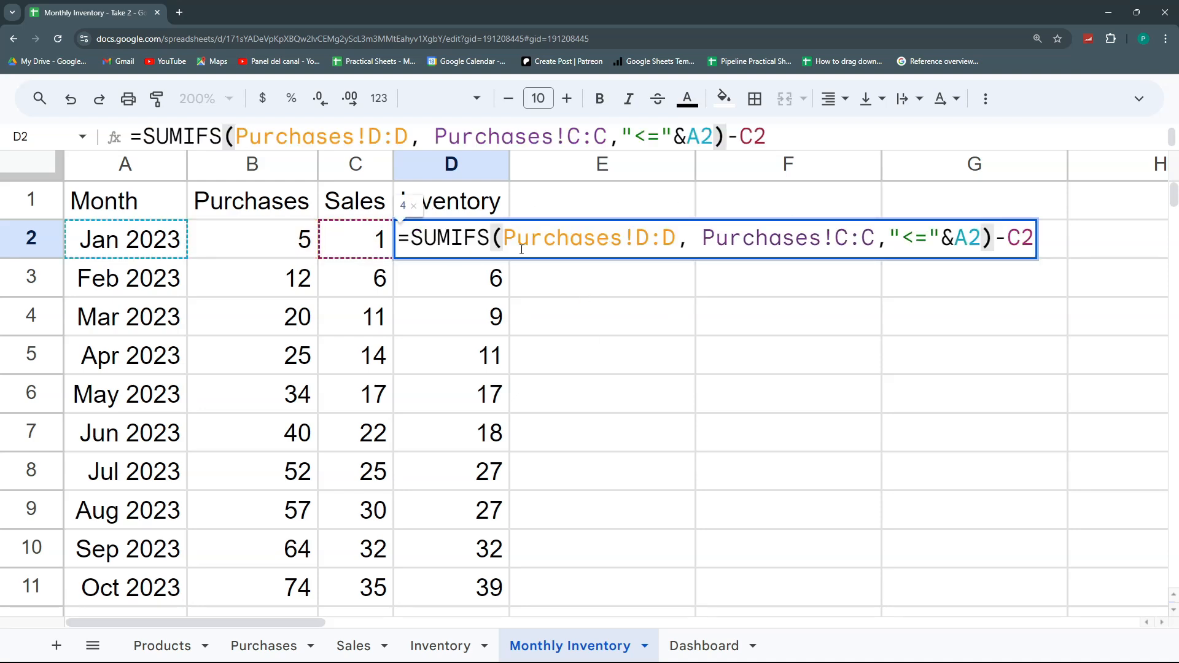
key(Return)
- Replace the C2 reference in D2's formula with the full Sales SUMIFS expression copied from C2
click(376, 243)
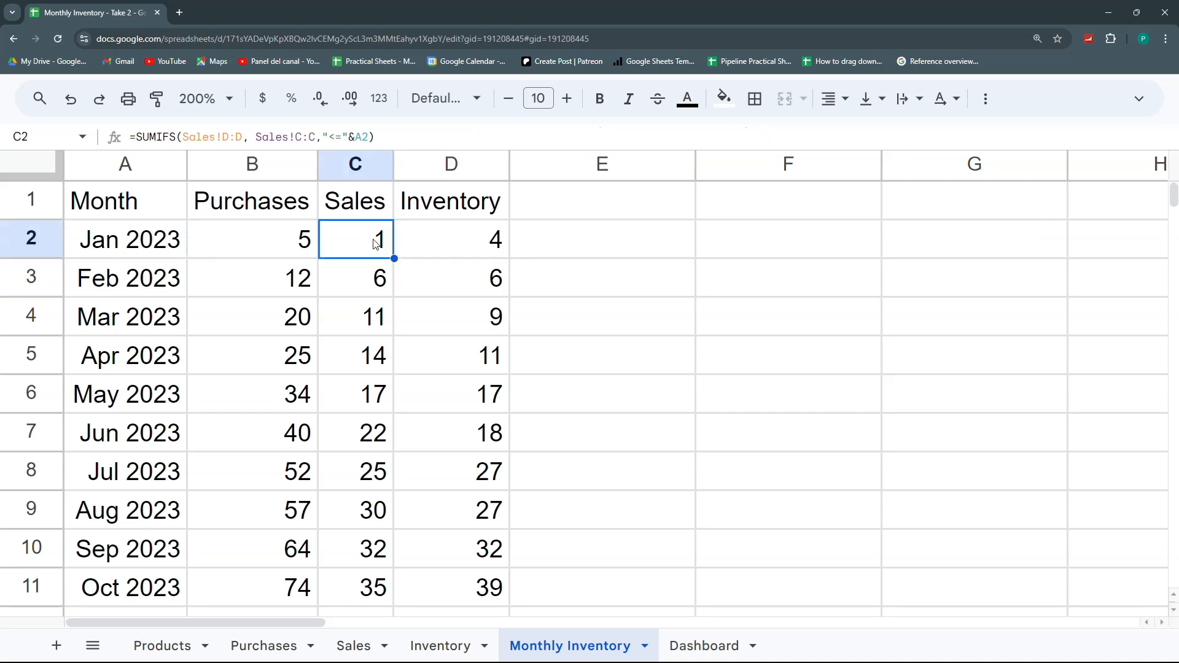
double_click(375, 244)
drag(809, 238, 335, 240)
key(ctrl+c)
key(Escape)
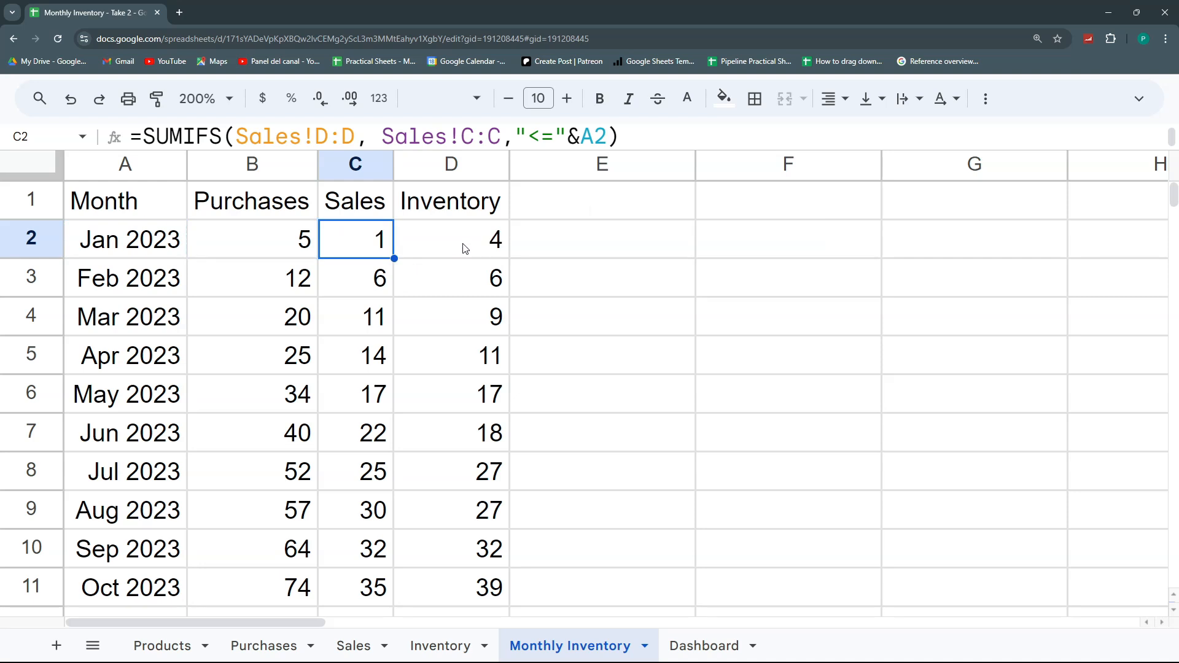
double_click(463, 245)
drag(1007, 238, 1033, 237)
key(ctrl+v)
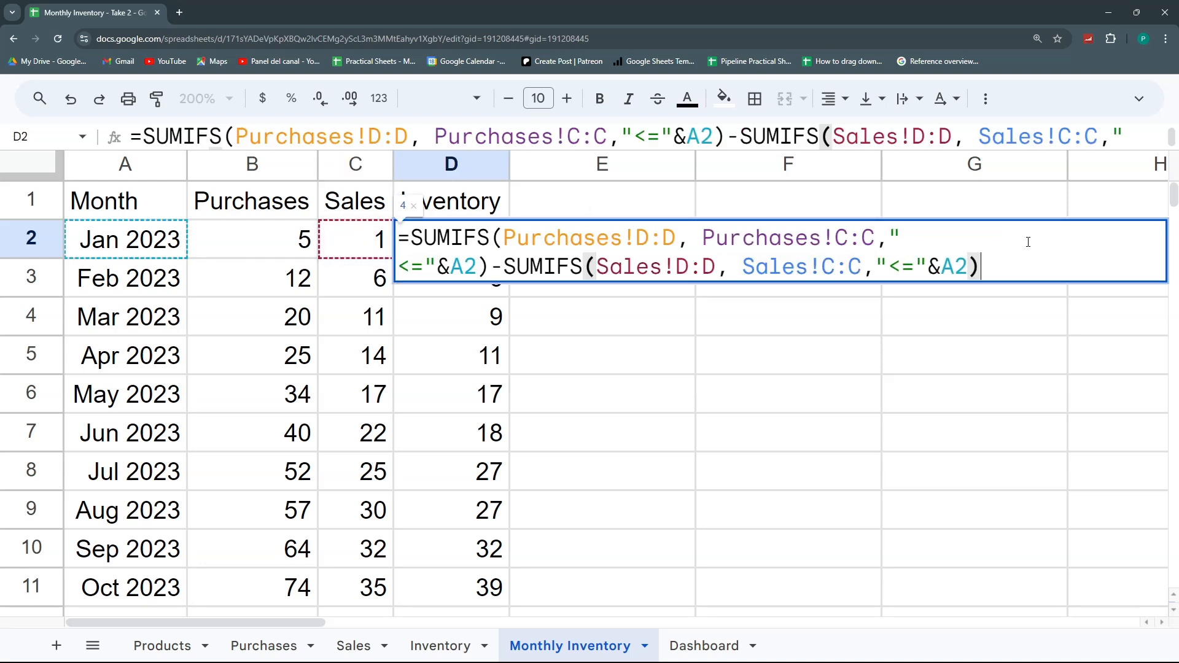
key(Return)
- Fill the combined SUMIFS formula from D2 down the Inventory column through D22
click(492, 242)
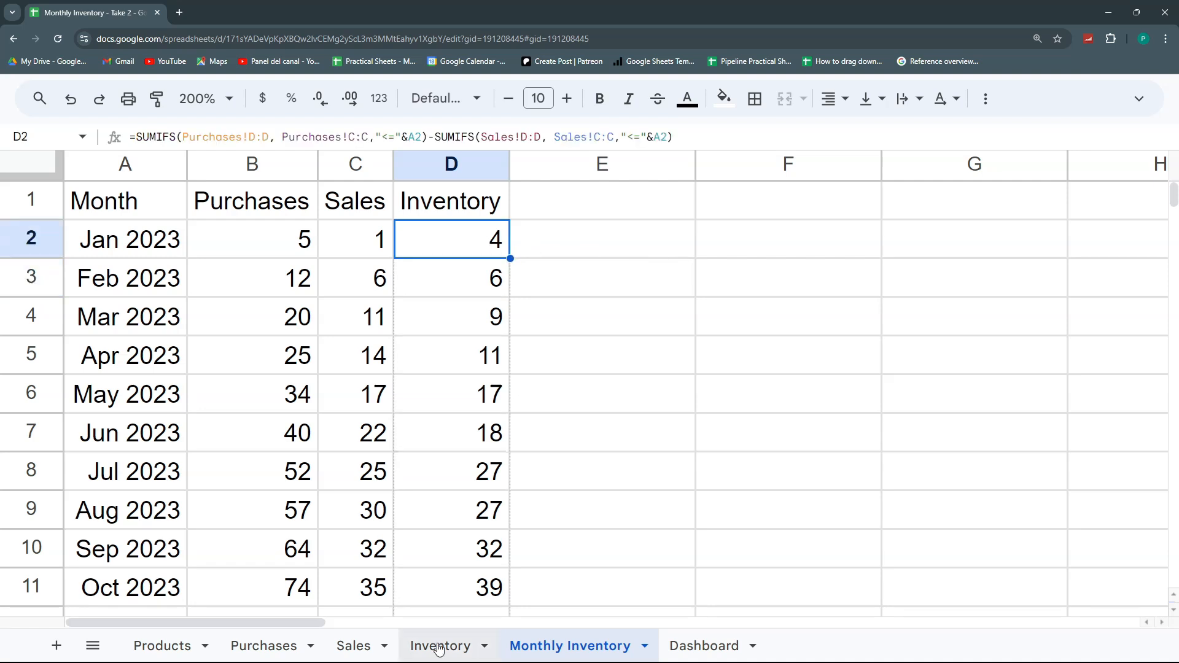
scroll(451, 430, down, 5)
shift+click(467, 480)
scroll(435, 394, up, 5)
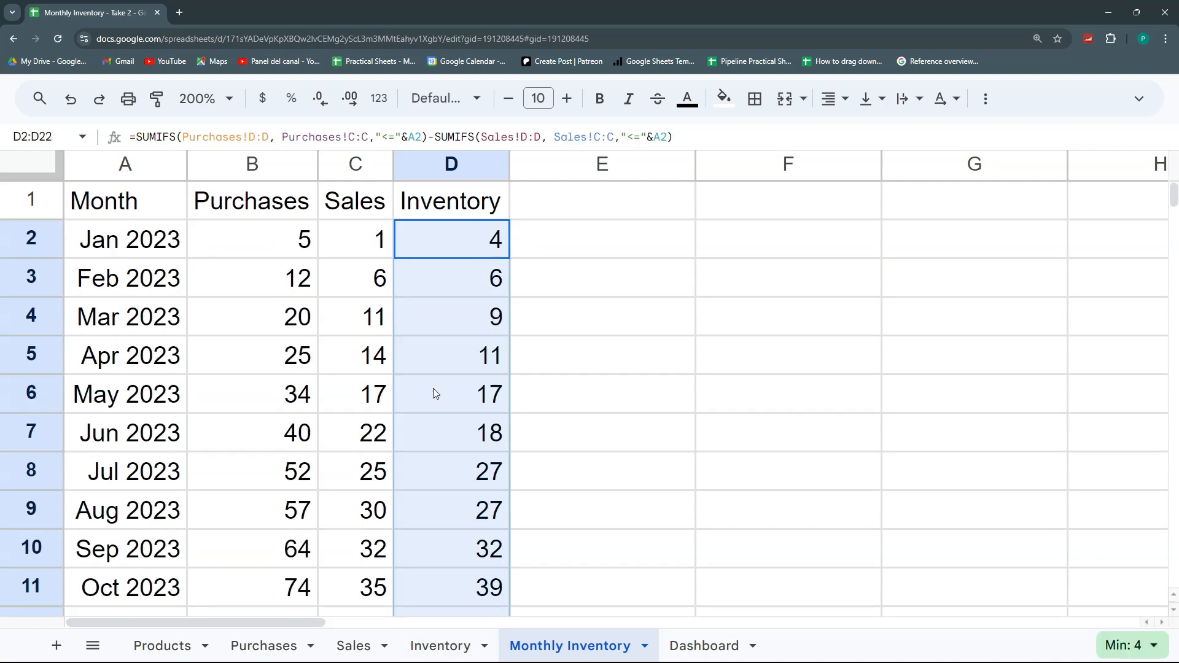
- Delete the Purchases and Sales helper columns B and C, and check the formulas in the remaining Inventory column
drag(254, 159, 335, 155)
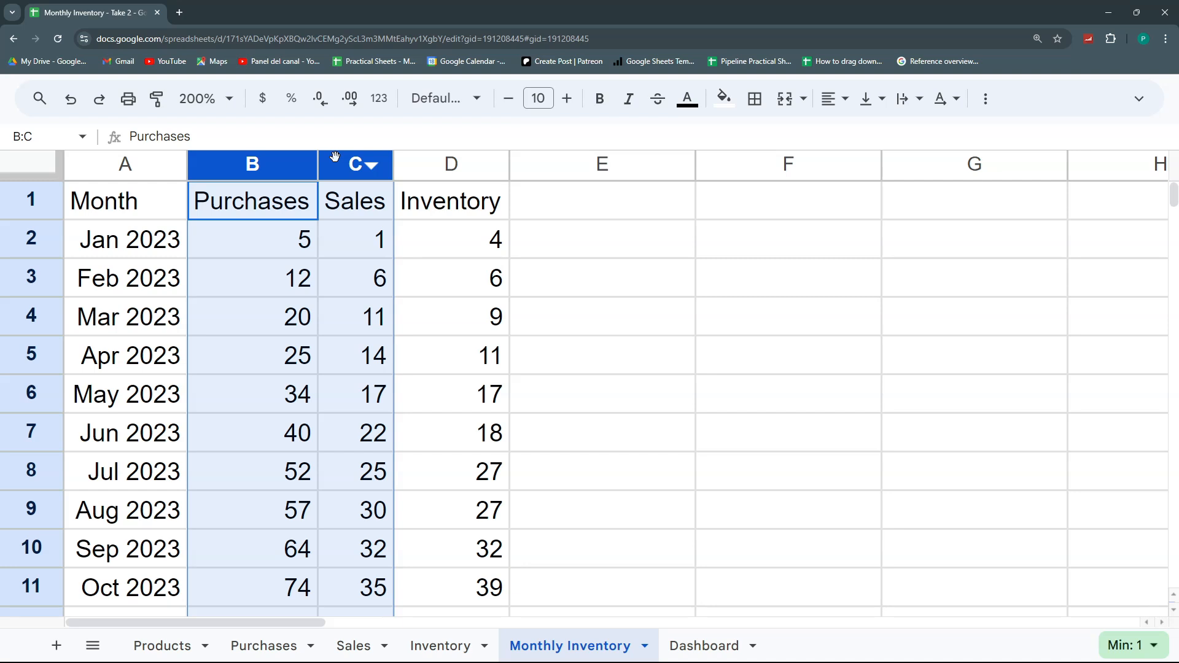
key(ctrl+alt+minus)
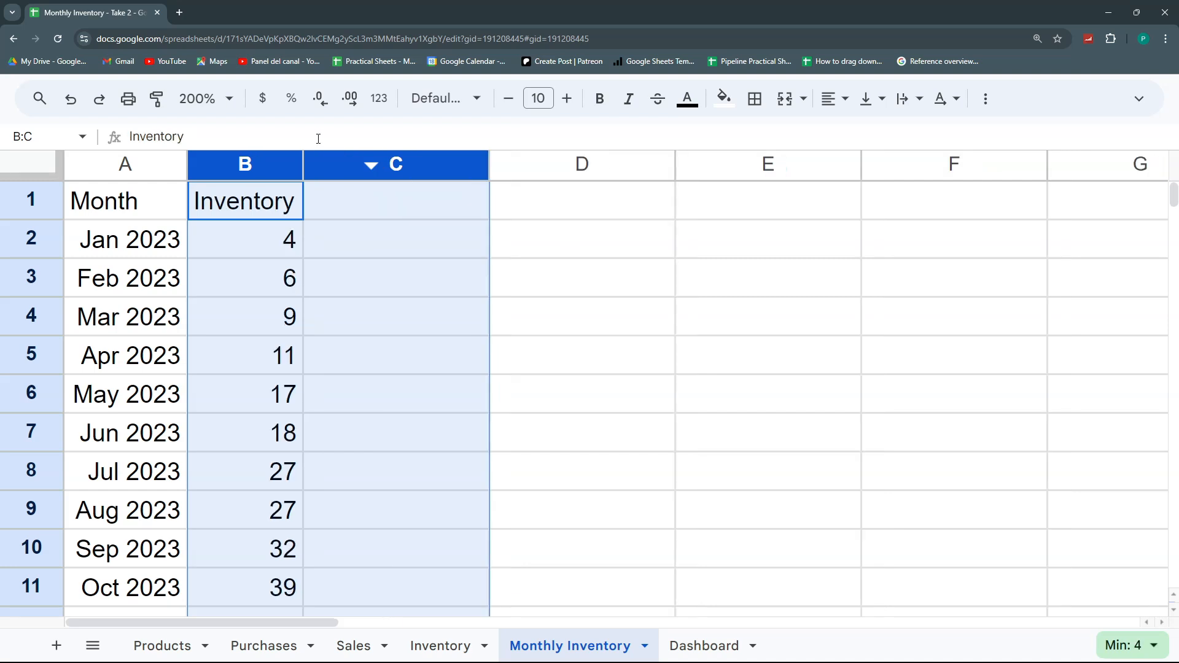
click(405, 253)
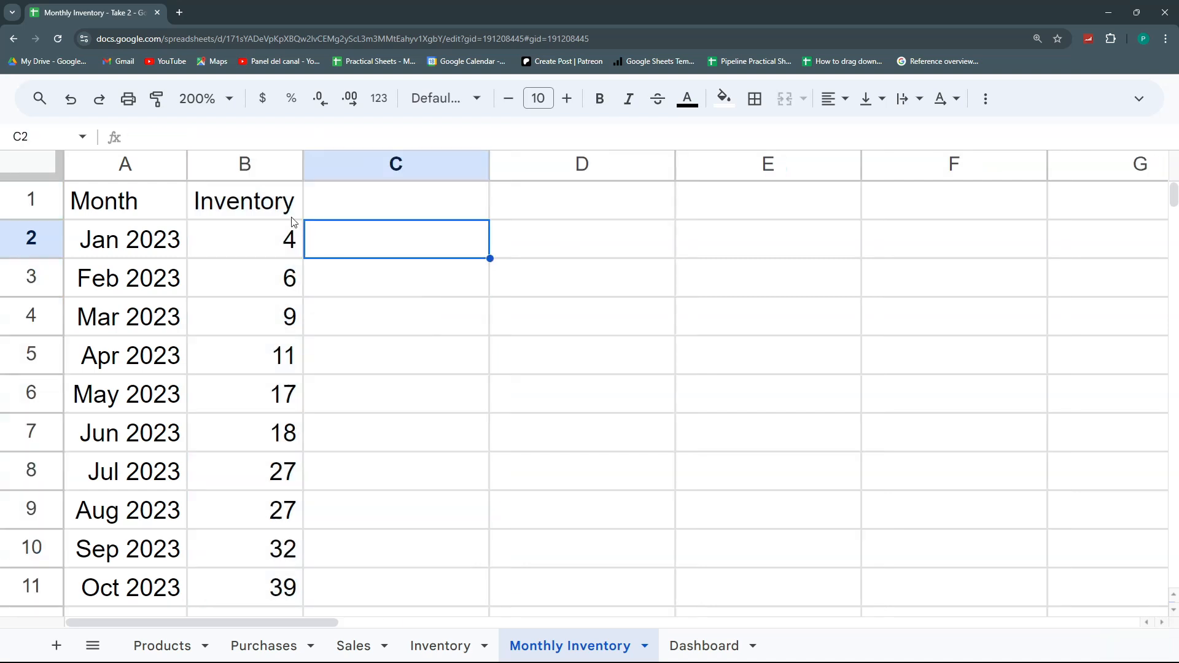
click(268, 386)
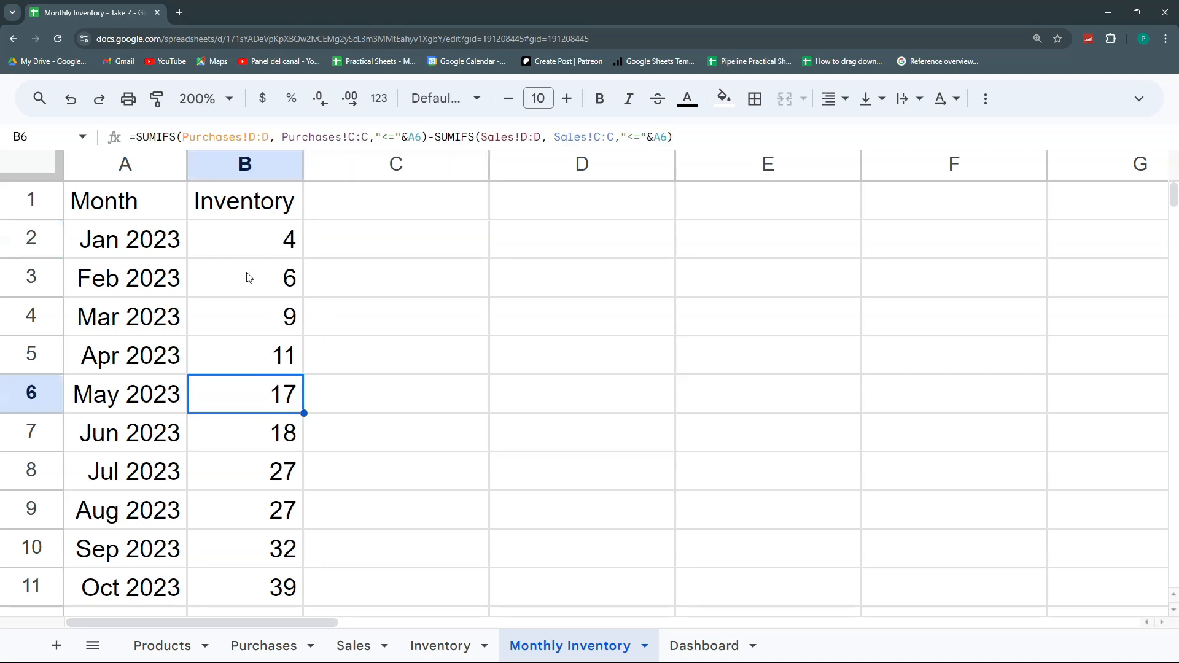
click(252, 250)
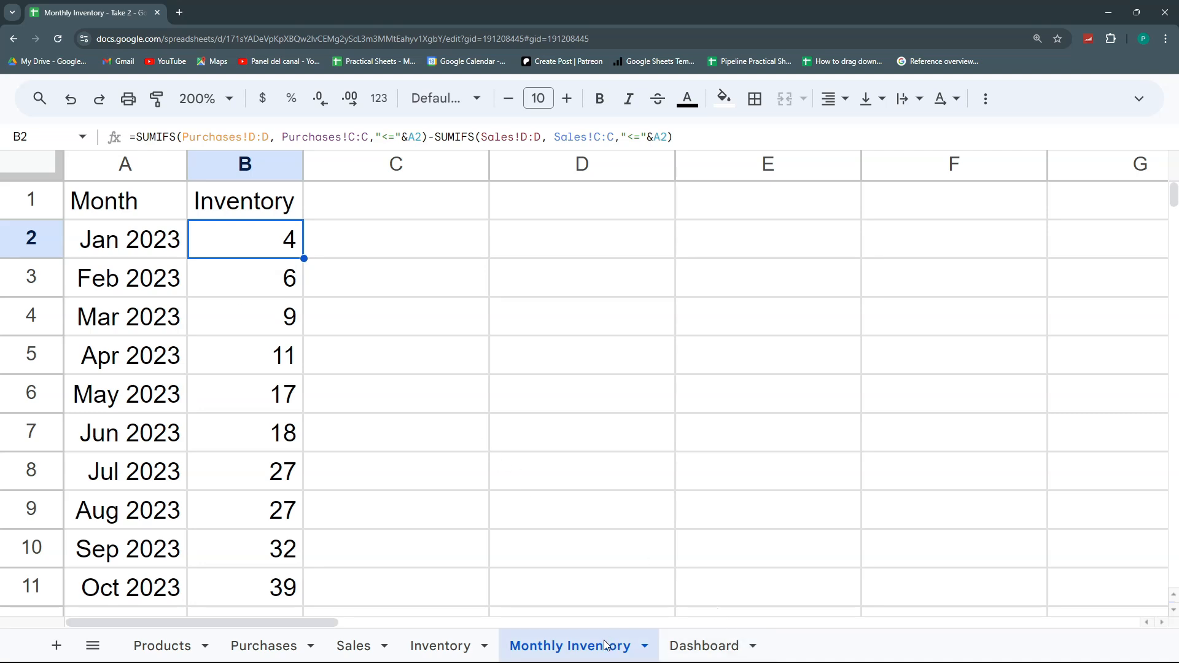
- Duplicate the Monthly Inventory sheet and rename the copy MI By Product
click(645, 645)
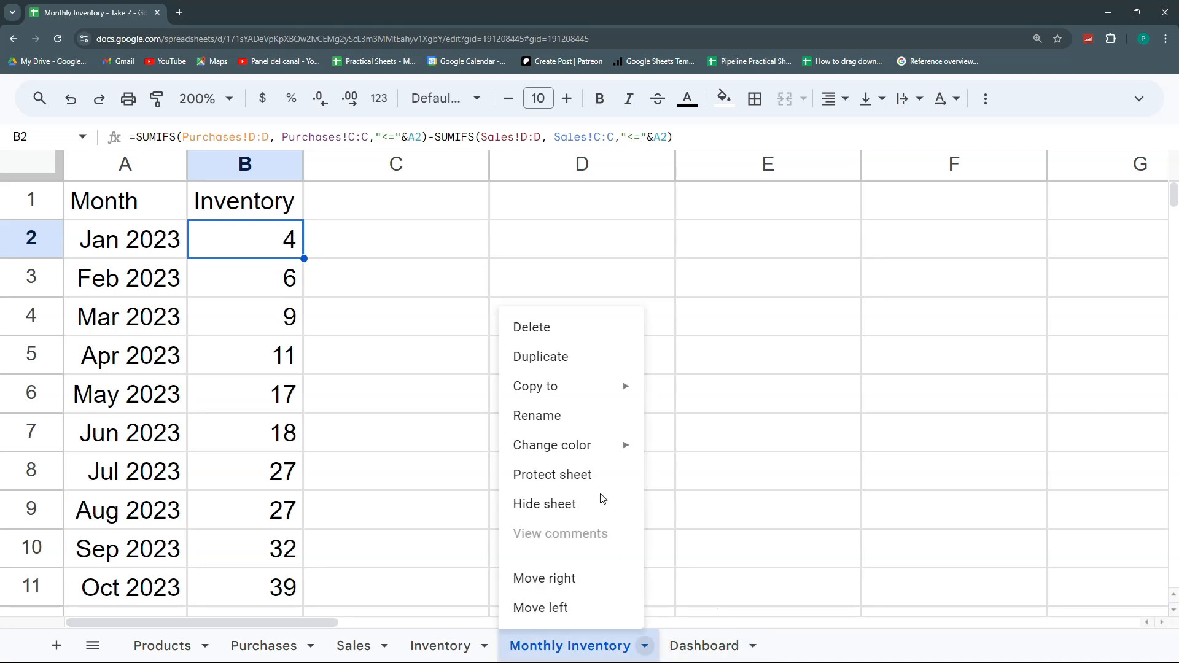
click(575, 358)
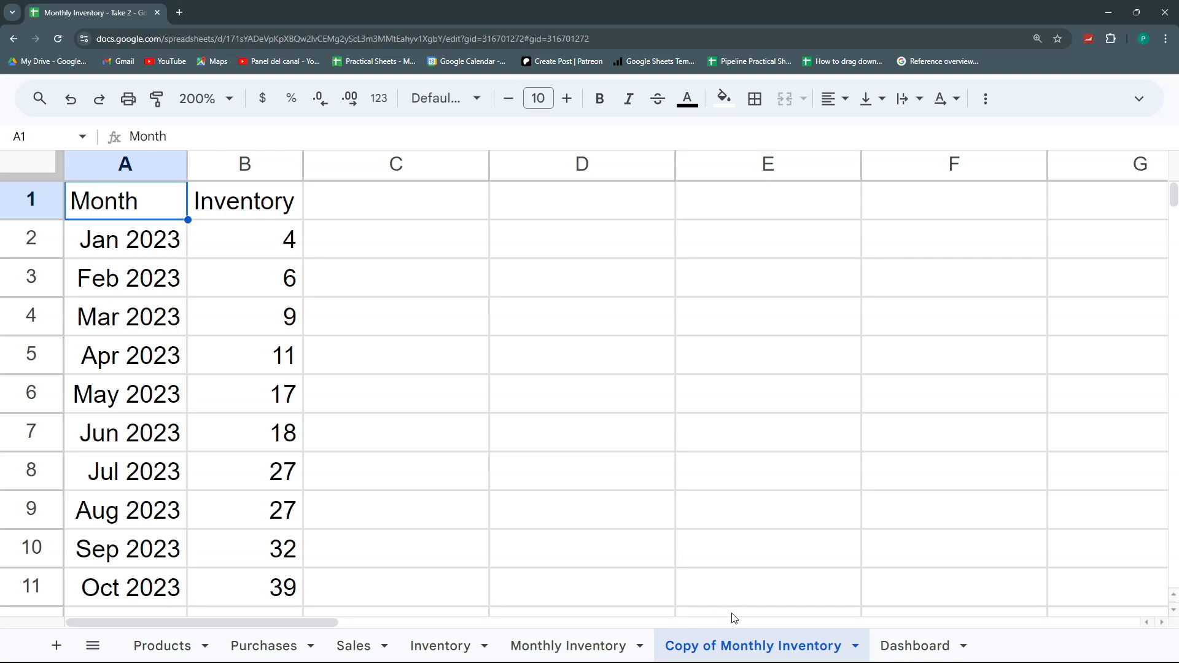
double_click(737, 646)
text(M)
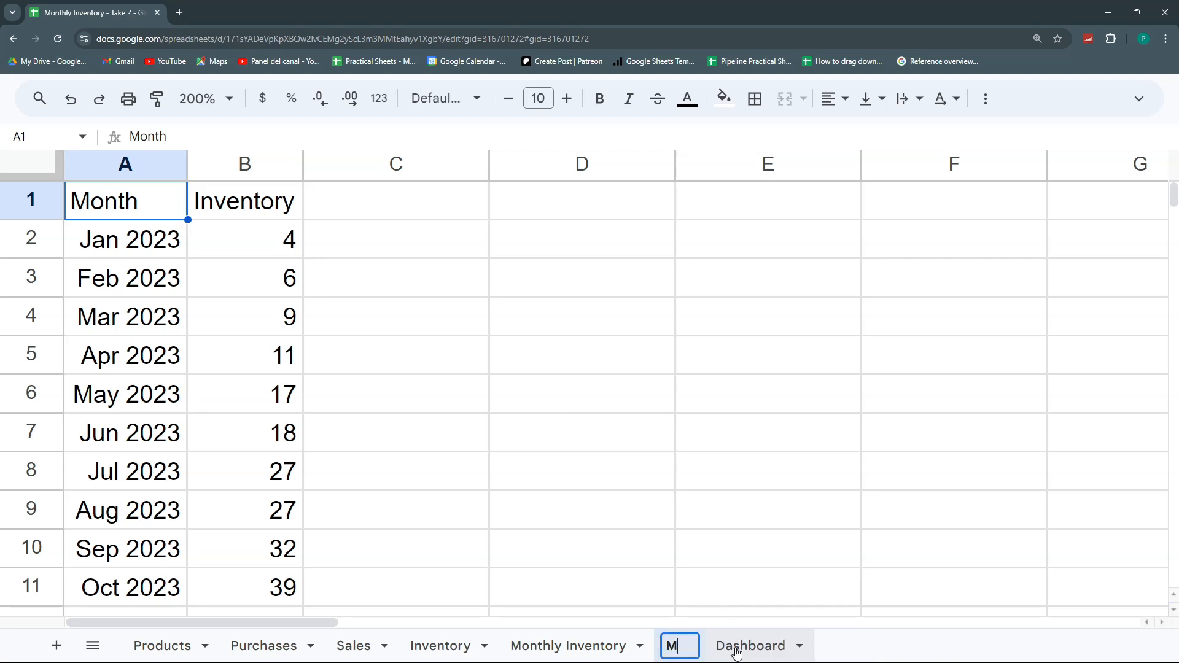
text(I By Product)
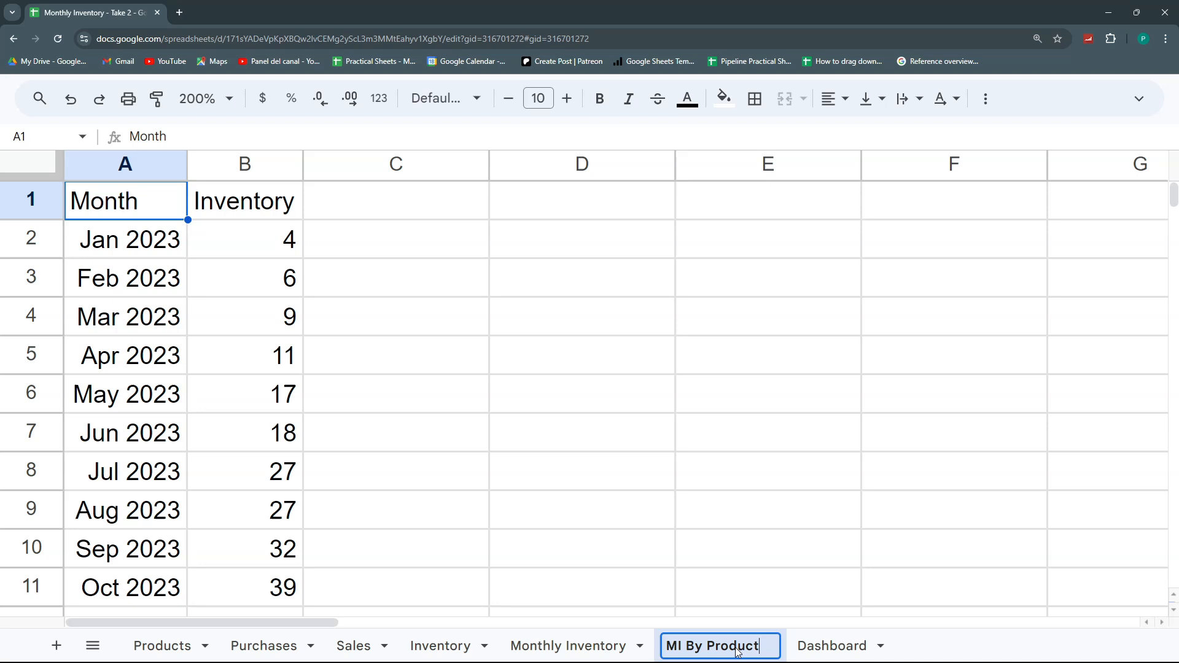
key(Return)
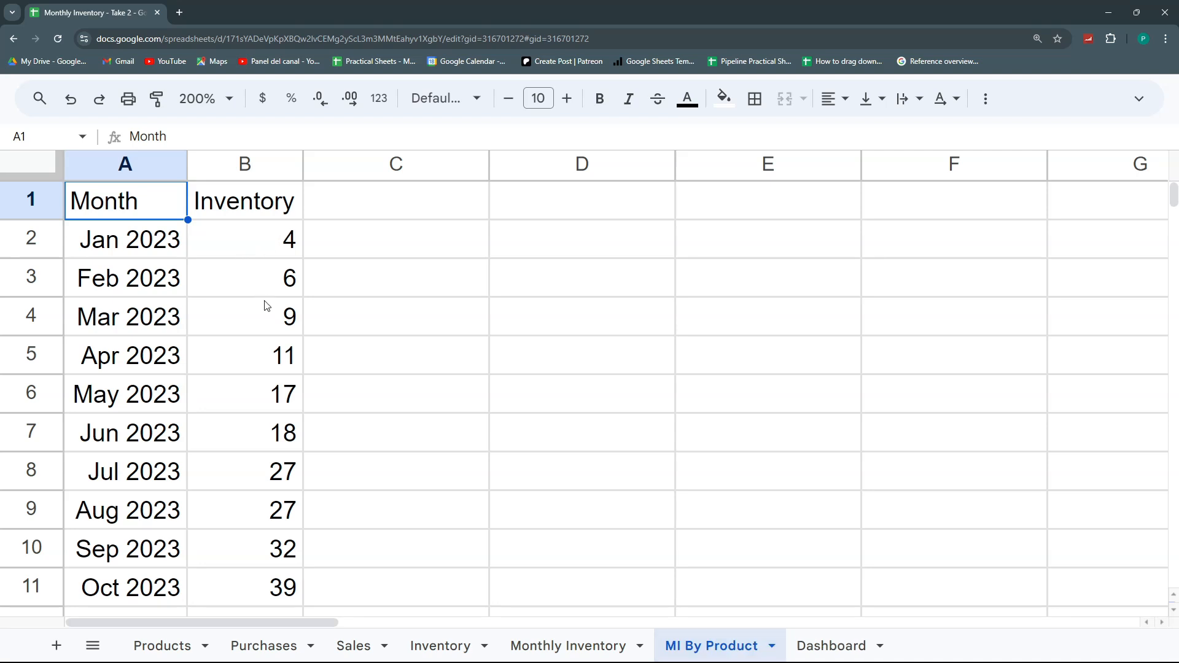
- Copy the month list formula =SORT(UNIQUE(EOMONTH(Purchases[DATE],0))) from A2 into cell C1
click(239, 252)
click(146, 242)
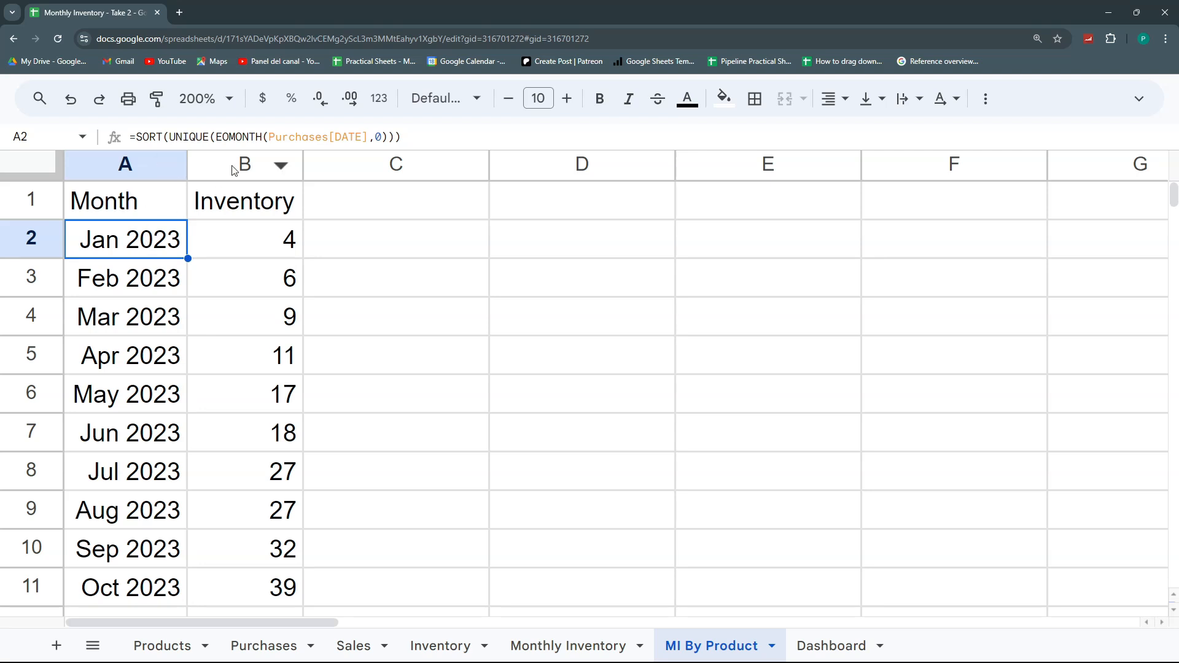
drag(400, 137, 69, 136)
key(ctrl+c)
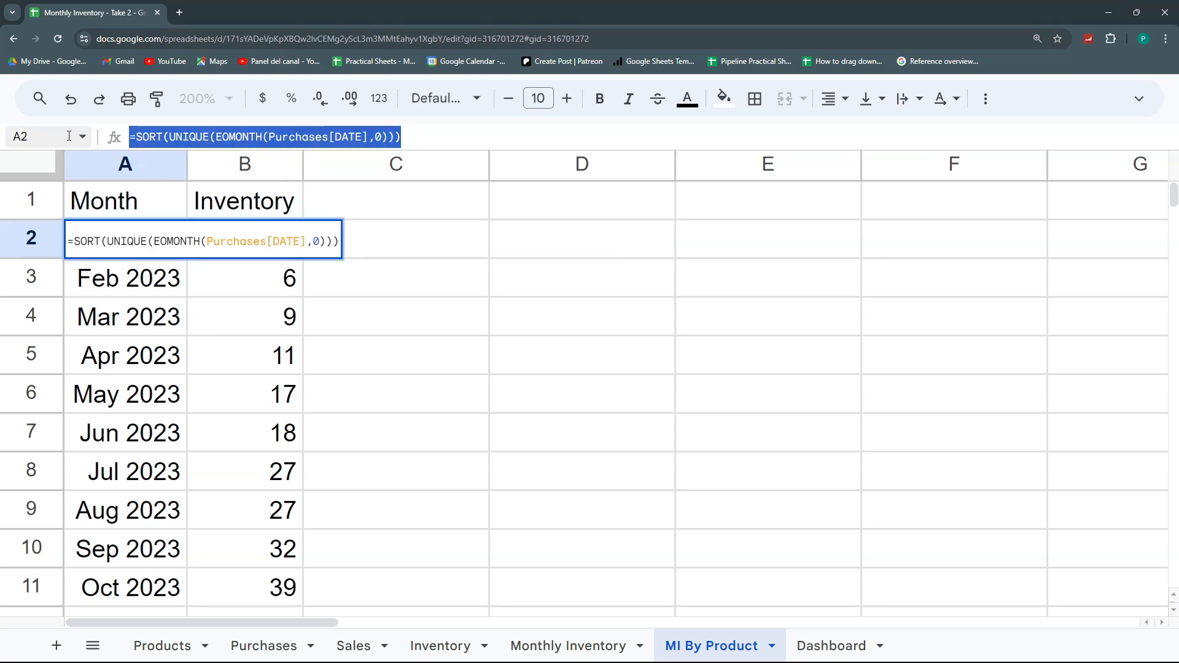
click(387, 211)
double_click(381, 209)
key(ctrl+v)
key(Return)
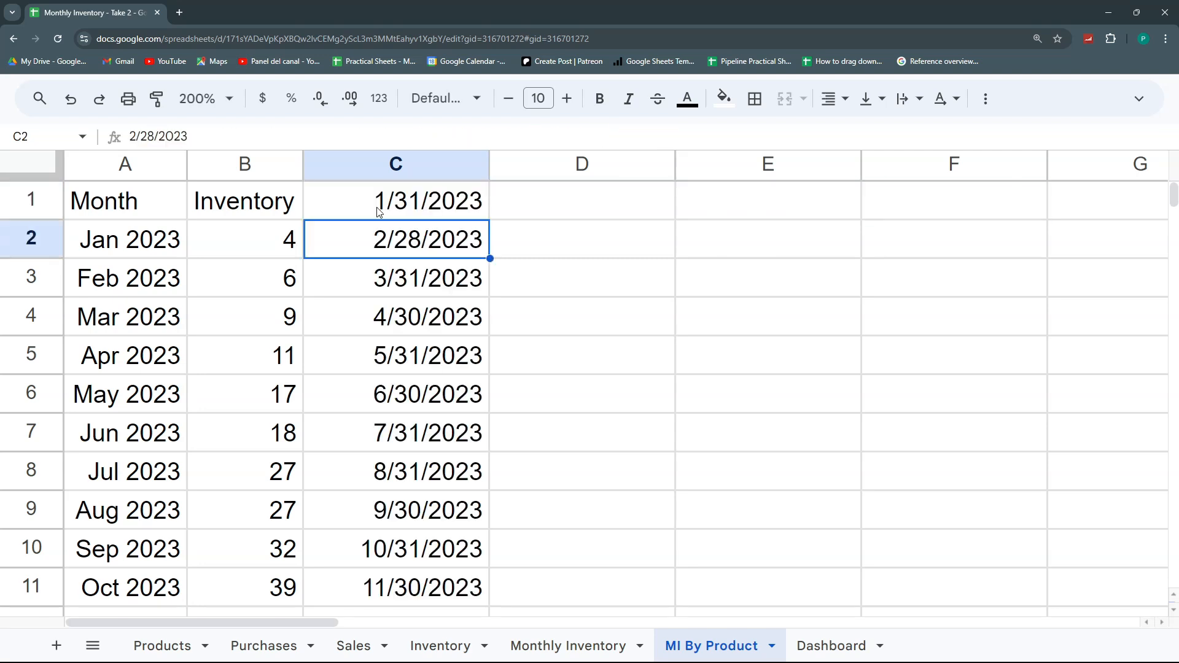
- Wrap the C1 formula in TOROW so the month-end dates run across row 1
click(380, 212)
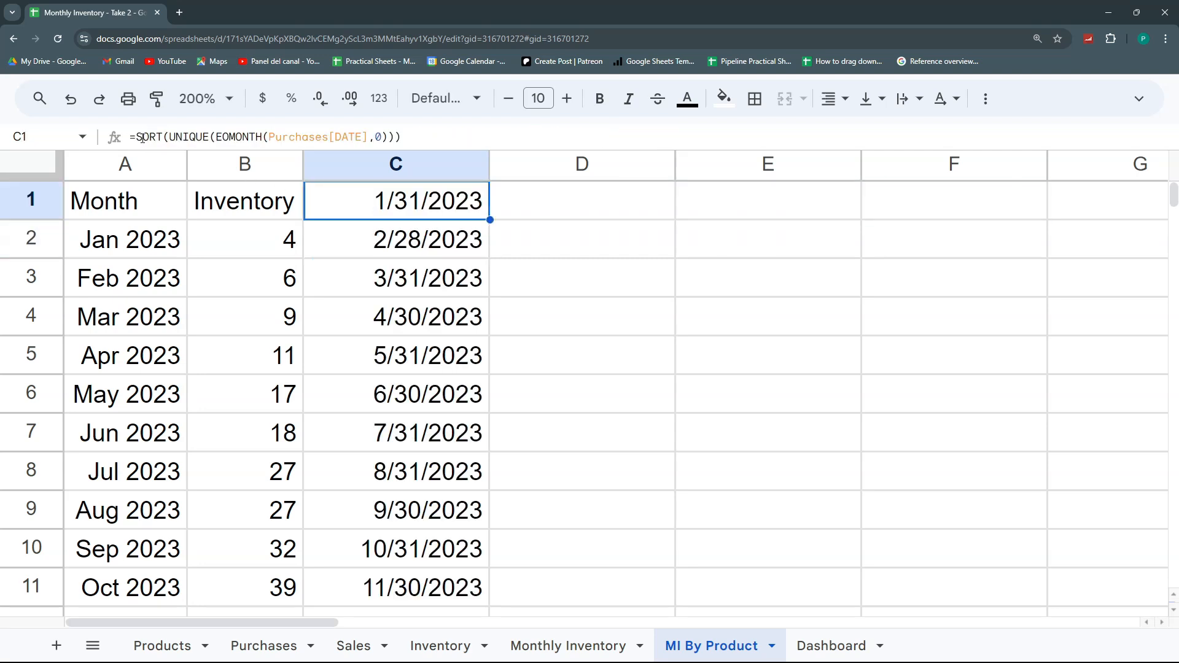
click(136, 137)
text(tr)
key(BackSpace)
key(BackSpace)
text(TOROW()
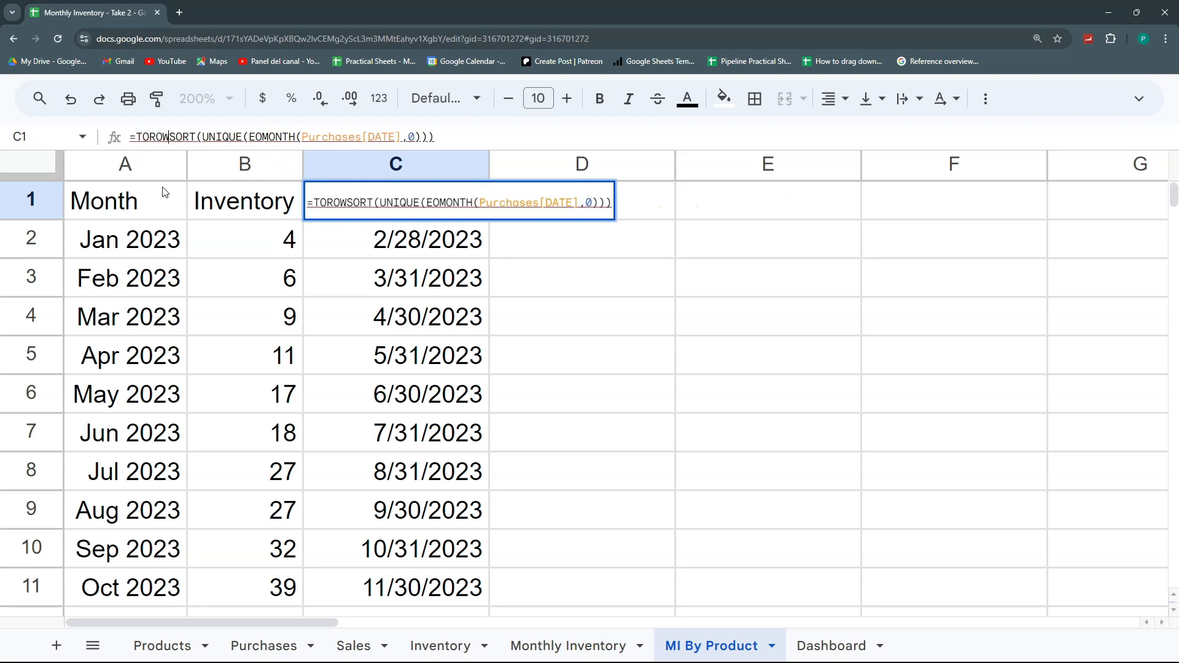
click(466, 135)
text())
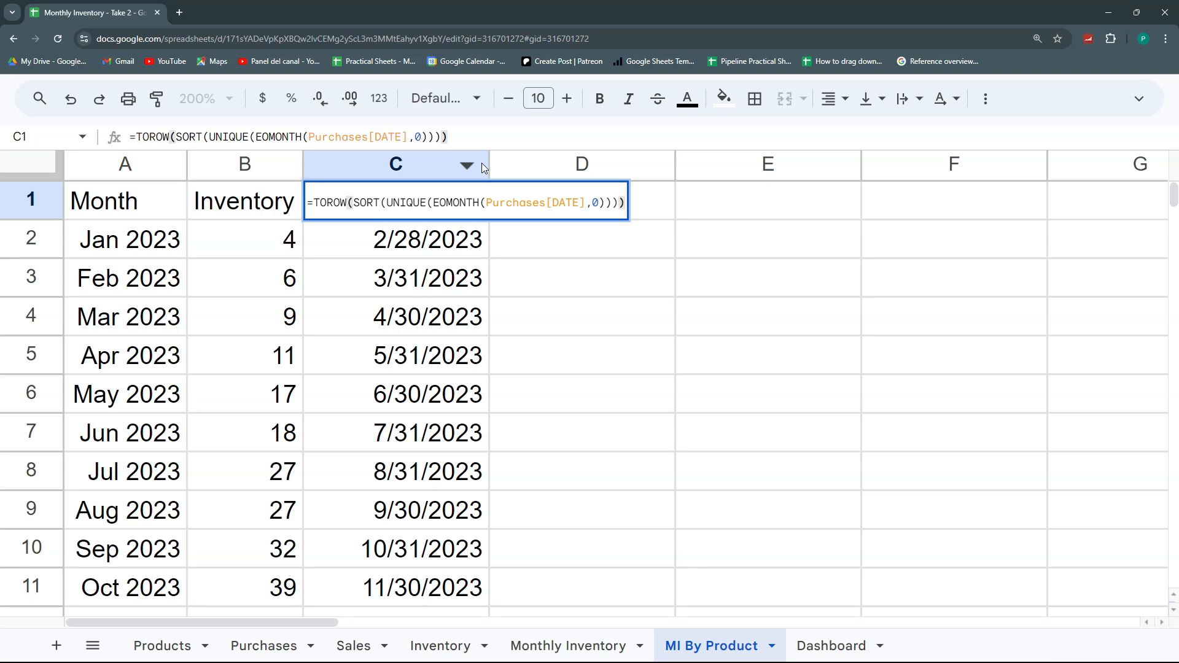
key(Return)
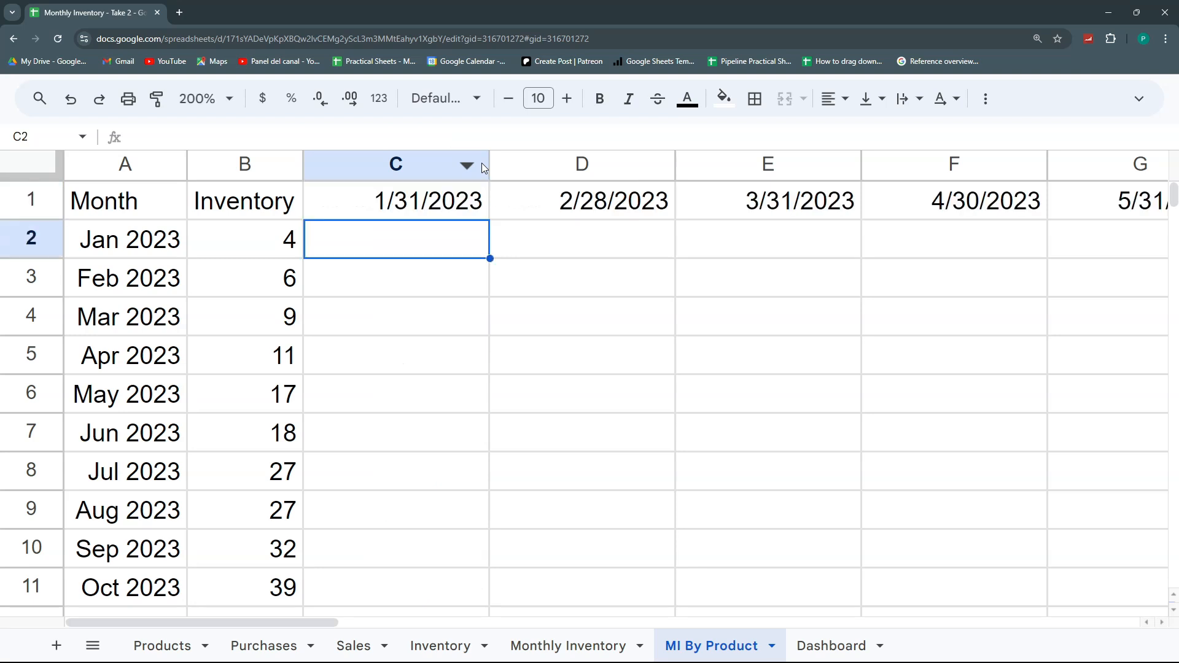
- Move the TOROW formula from C1 to B1, replacing the Inventory header, and format row 1 with the Sep 08 date format
click(463, 203)
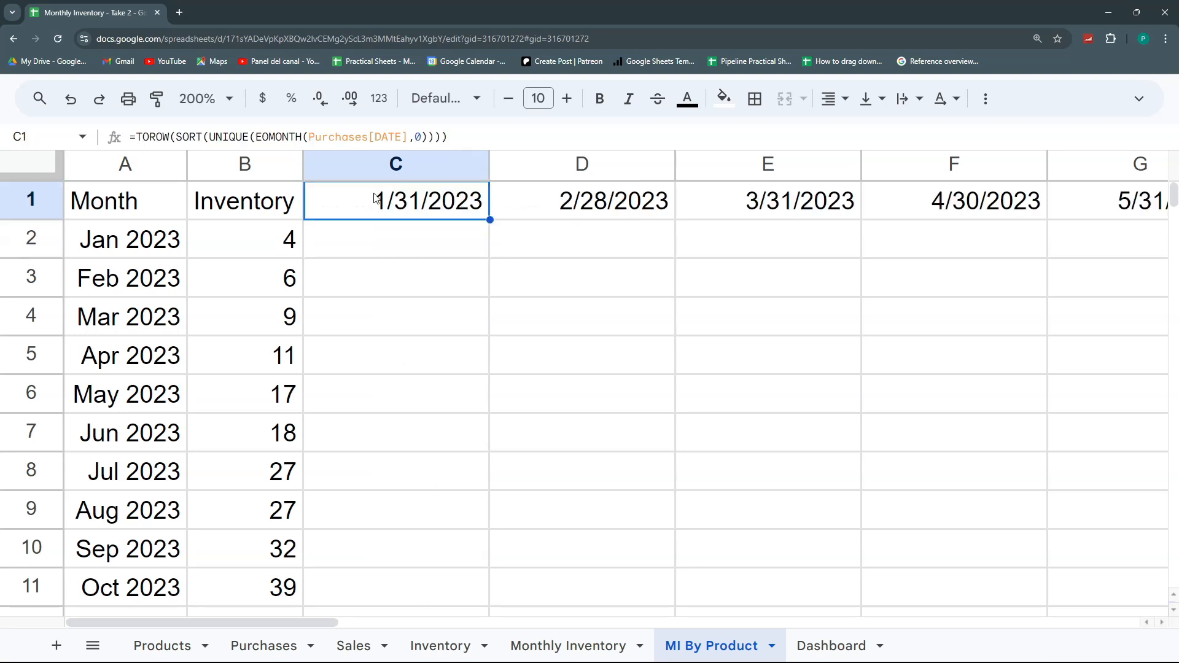
drag(367, 183, 275, 193)
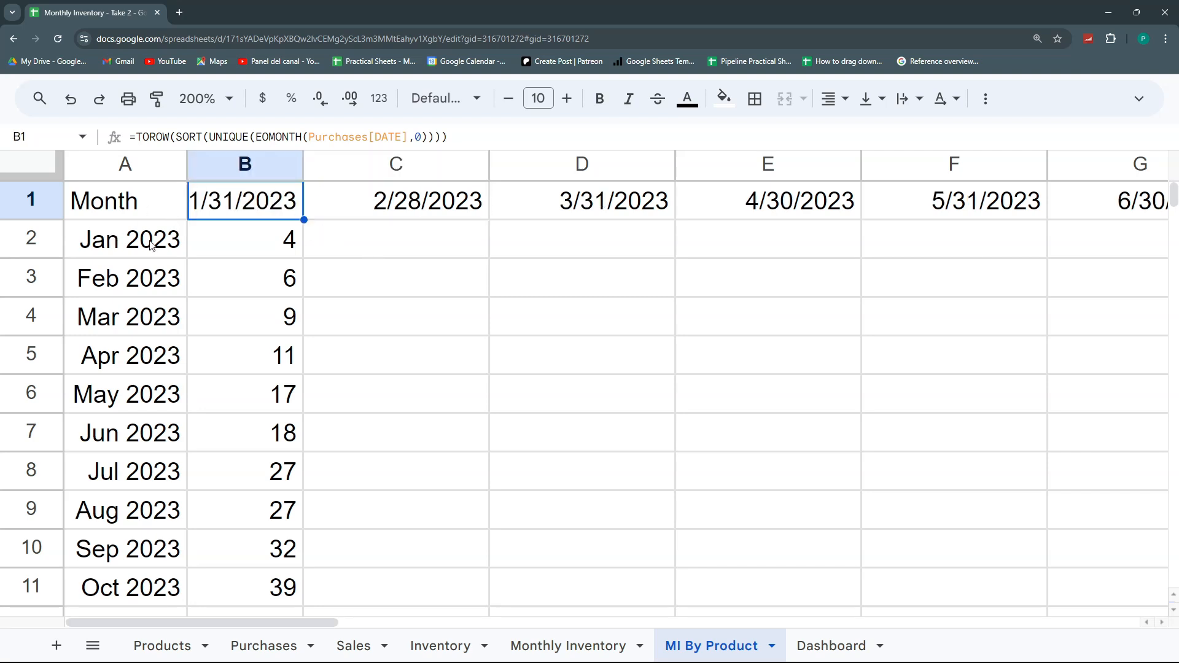
click(40, 201)
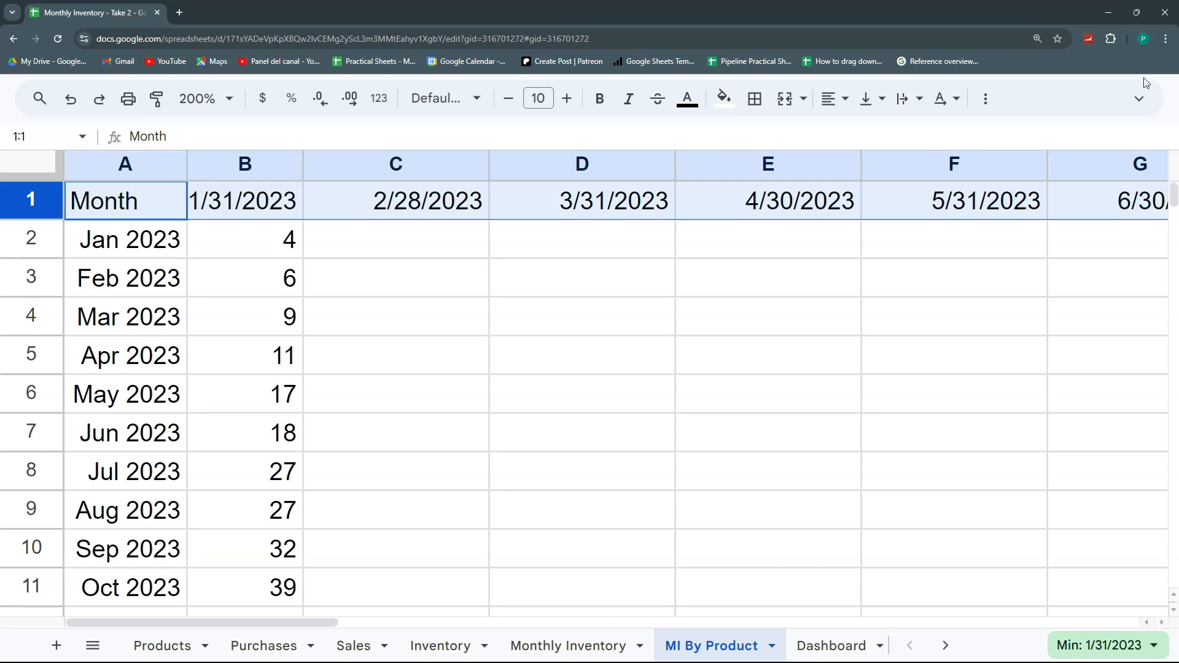
click(379, 98)
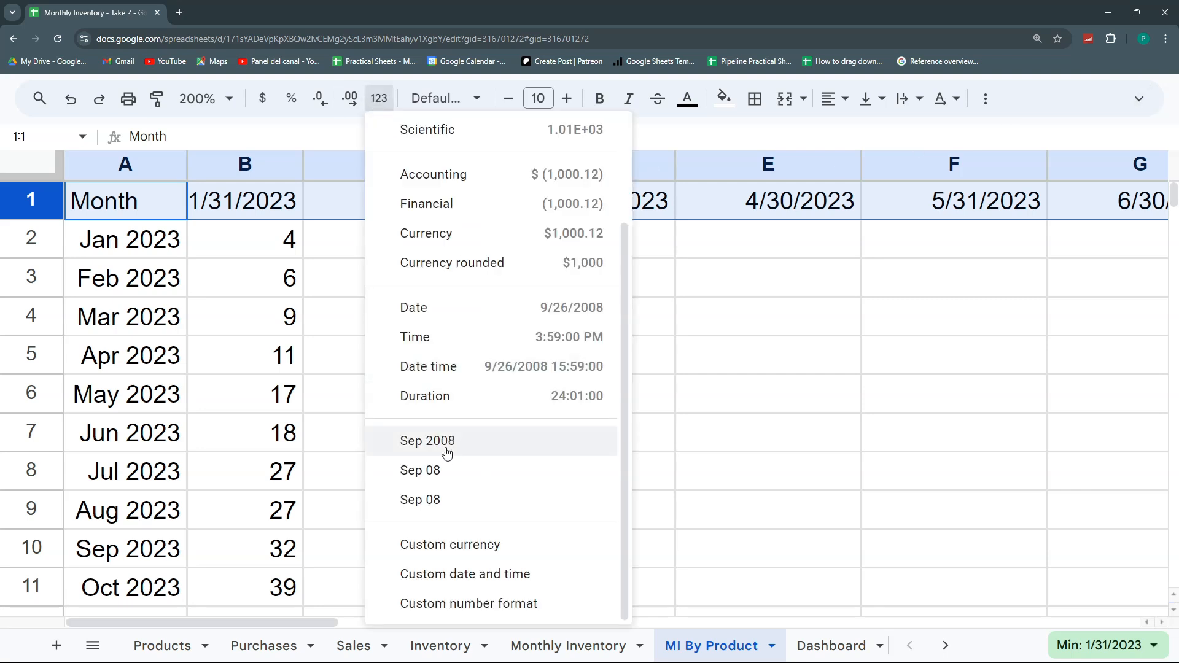
click(424, 474)
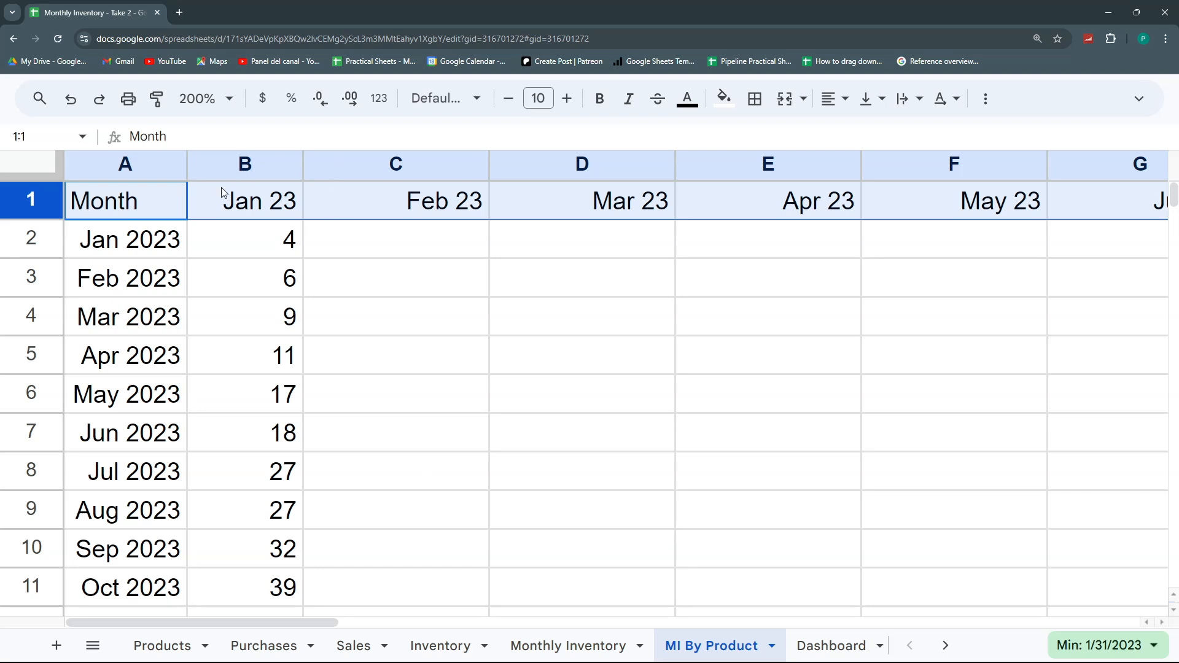
- Fit the widths of all columns in the sheet to their contents, and select the inventory formula in B2
click(38, 164)
click(299, 164)
click(43, 165)
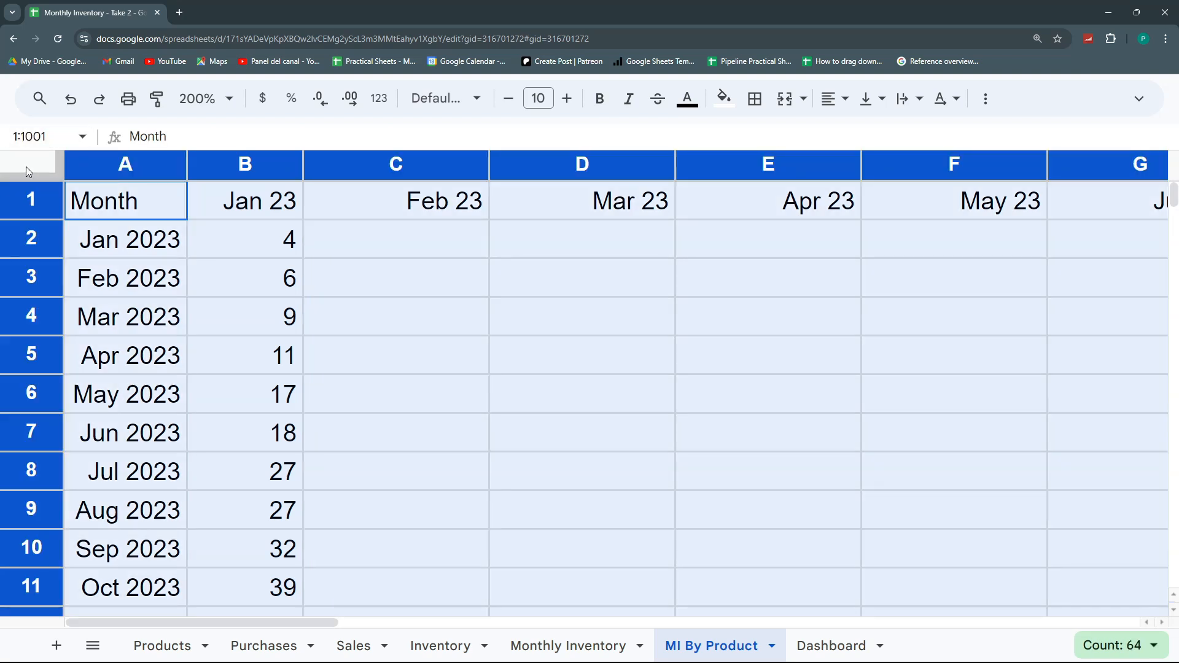
double_click(306, 164)
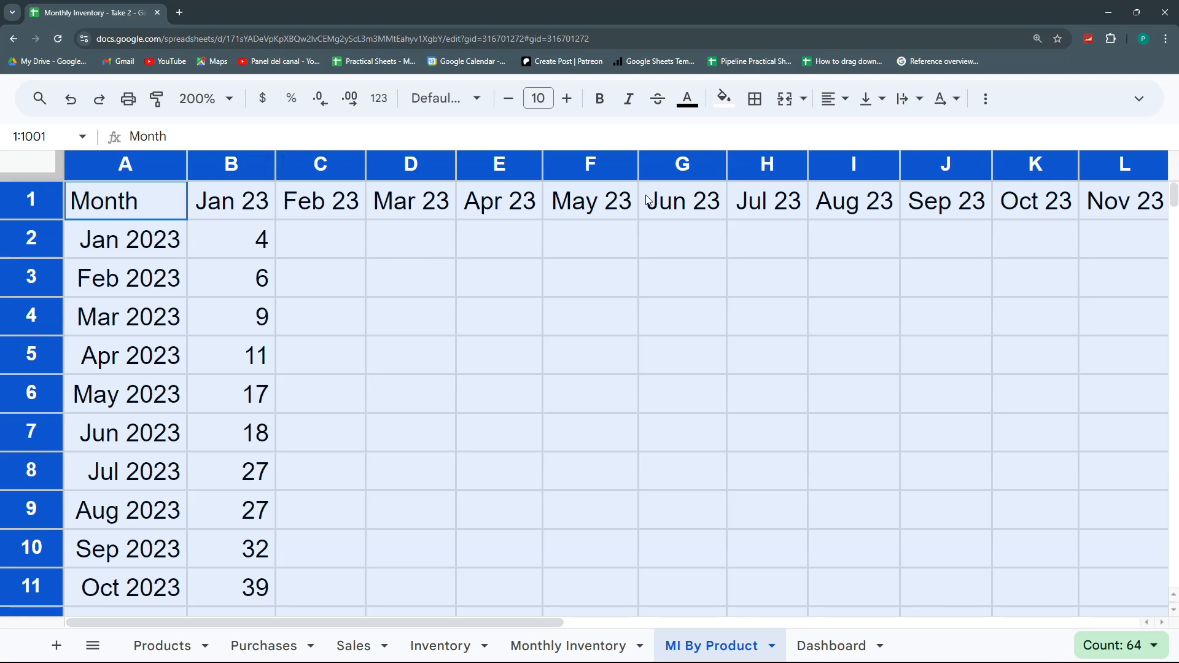
click(217, 243)
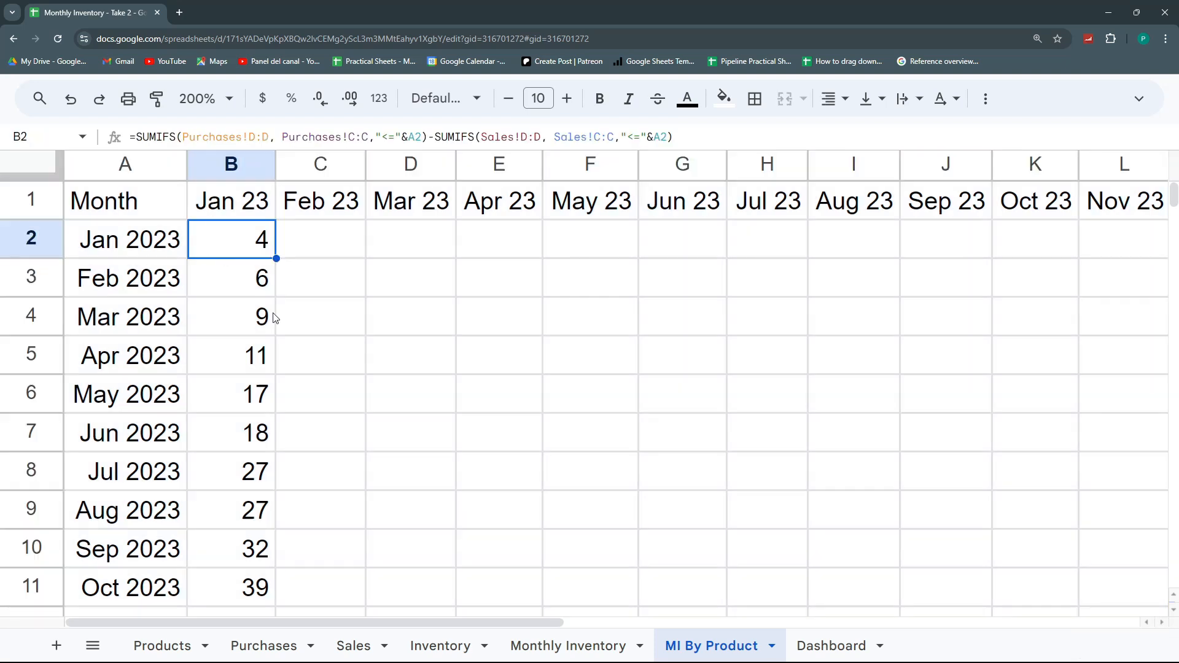
- Change the date criterion in both SUMIFS of the B2 formula to reference cell B1
key(F2)
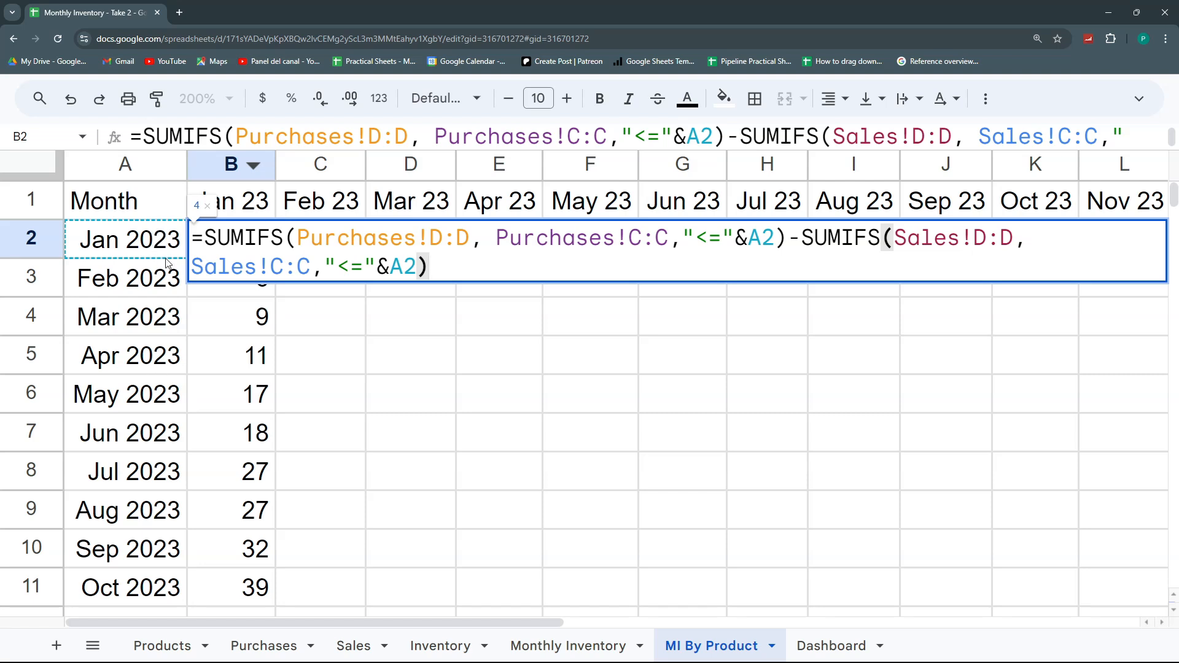
drag(775, 242, 754, 240)
text(b1)
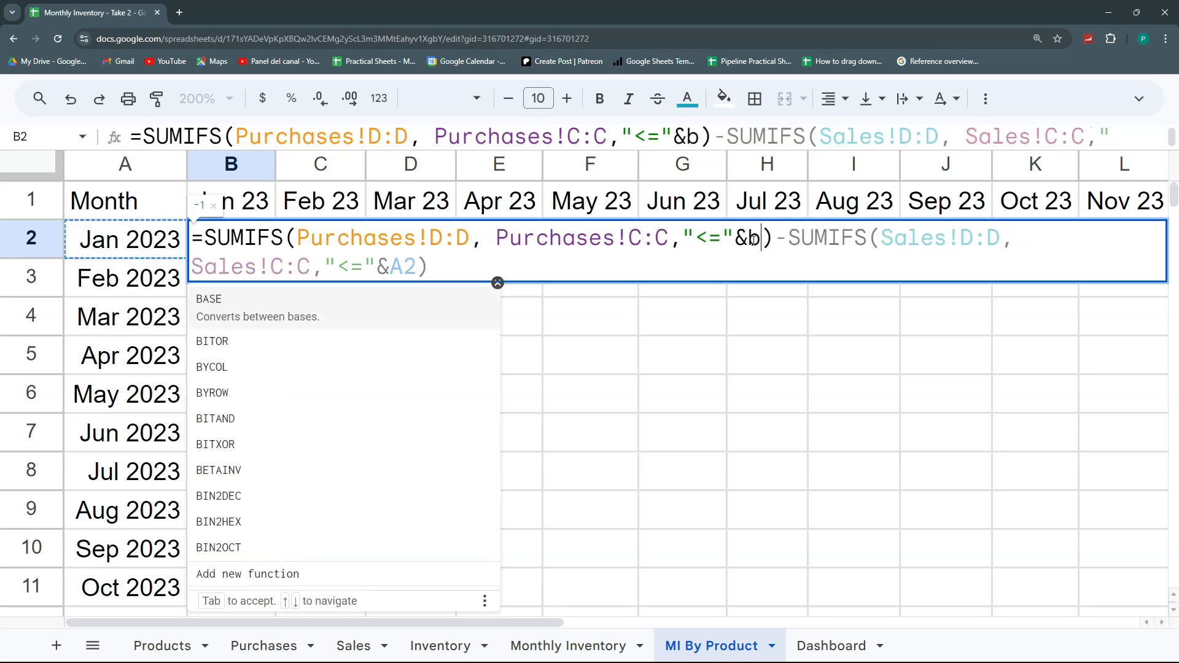
key(BackSpace)
text(1)
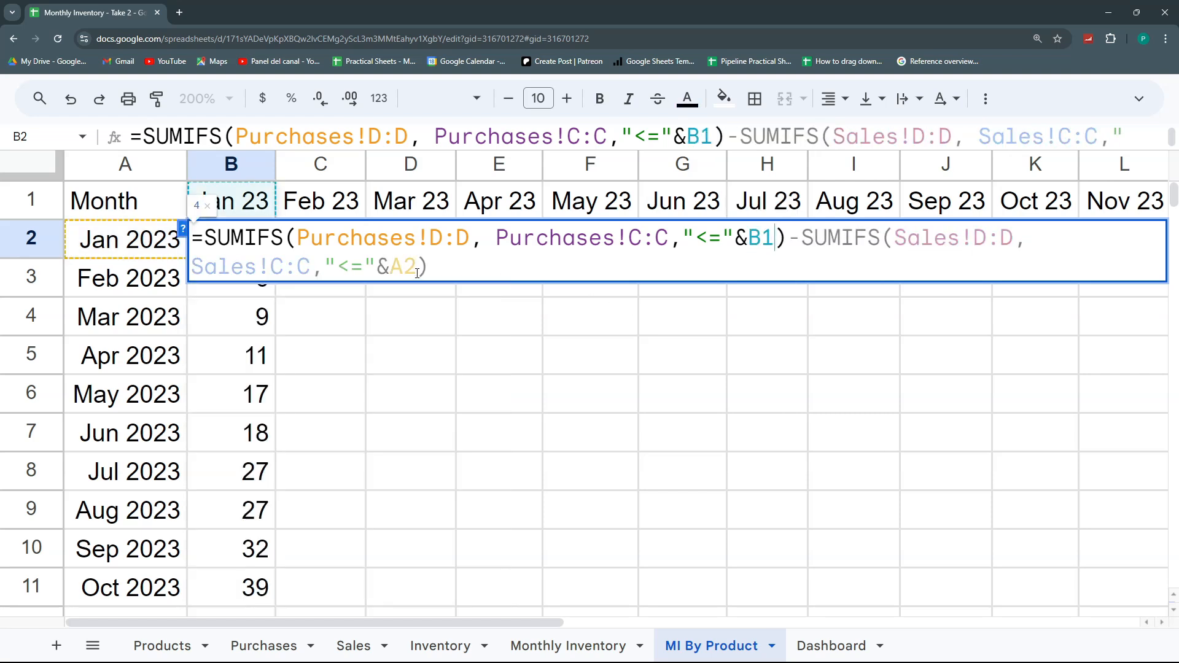
drag(423, 267, 392, 266)
text(b1)
key(Return)
- Clear the old inventory formulas from B3:B22 and the month list from A2:A22
click(161, 246)
click(244, 277)
key(ctrl+shift+Down)
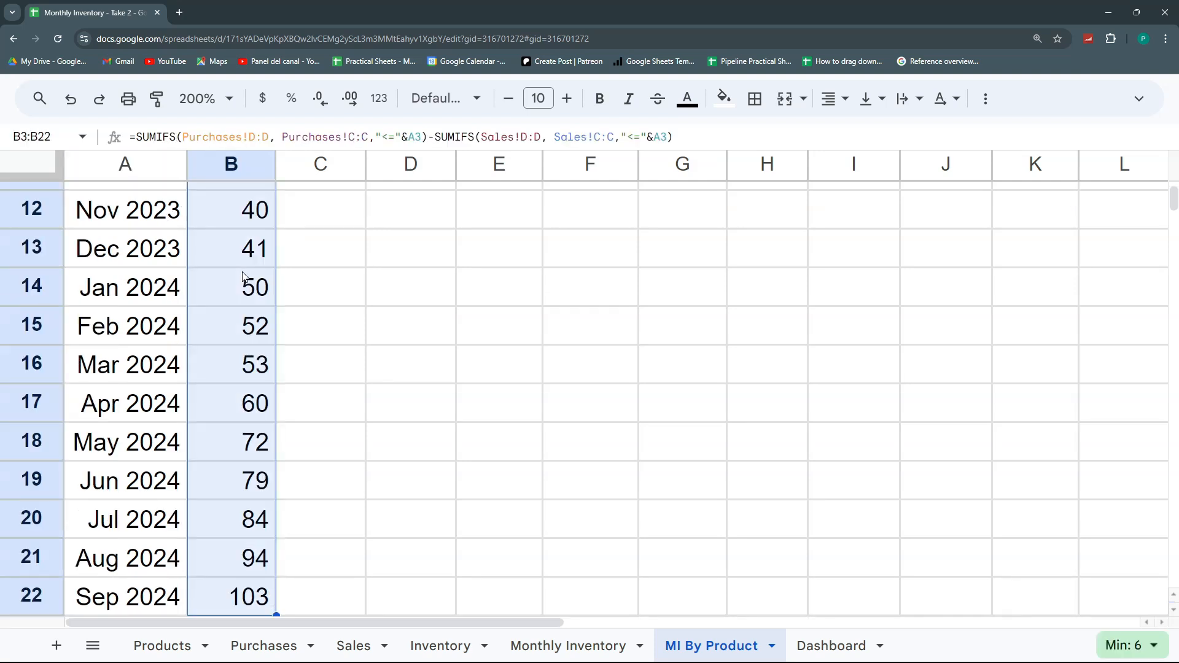
key(Delete)
key(Up)
key(Left)
key(ctrl+shift+Down)
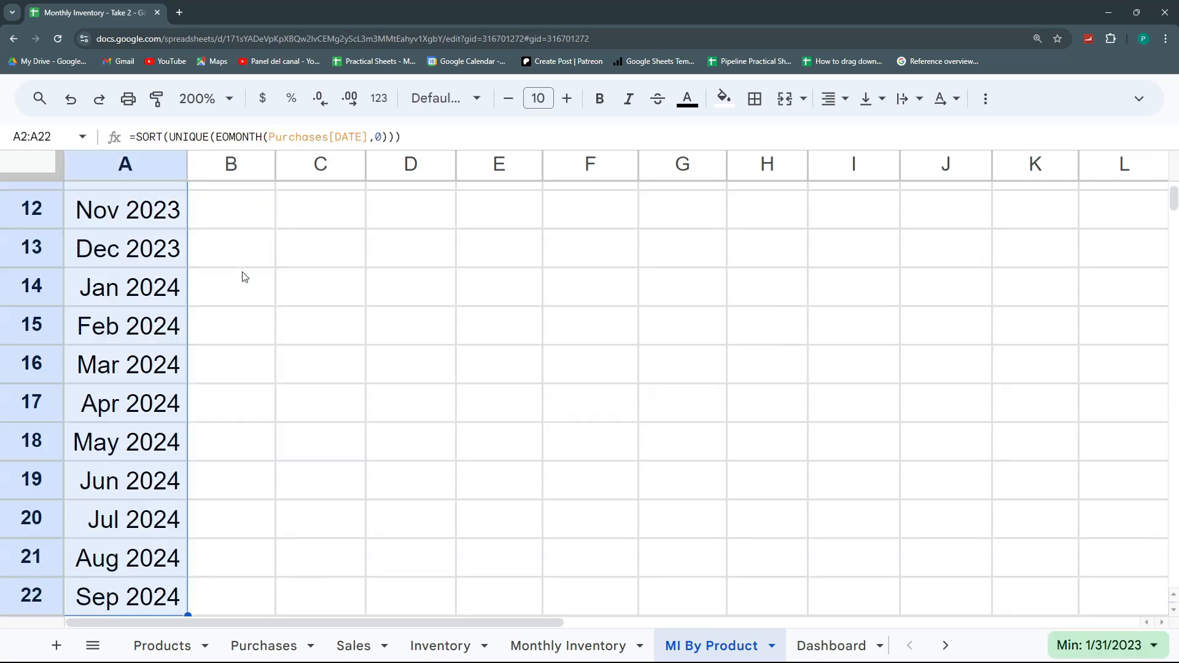
key(ctrl+Up)
- Try to fill the B2 formula across row 2 to H2, and undo the fill
click(258, 243)
drag(275, 258, 807, 276)
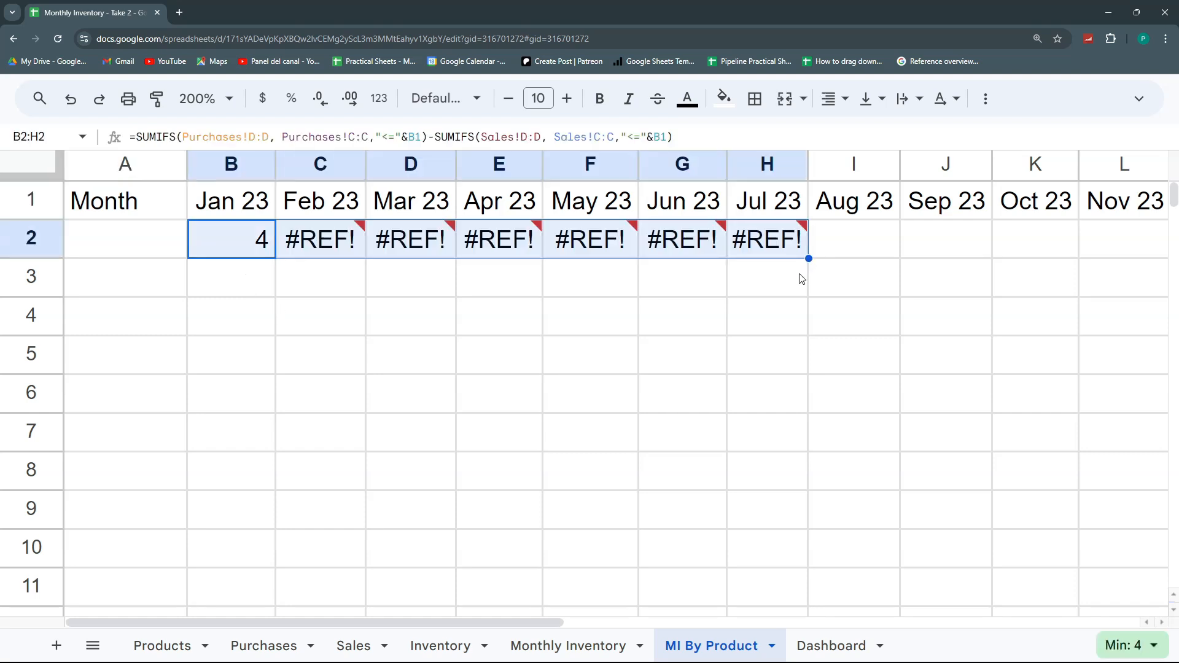
key(ctrl+z)
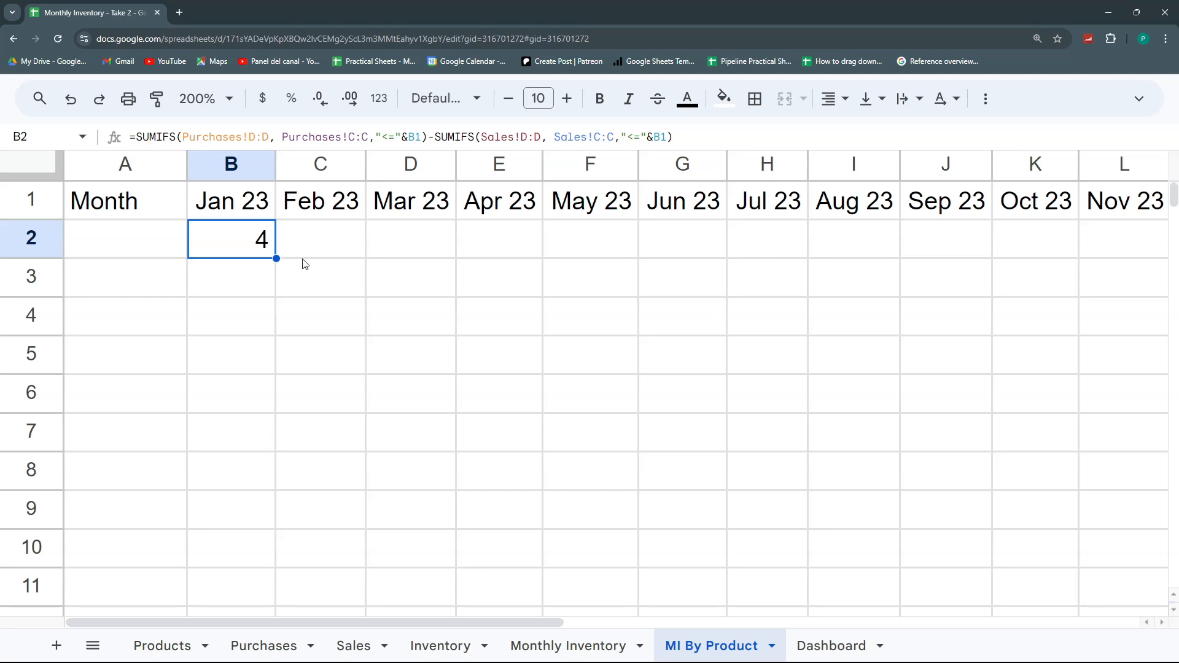
- Make the purchase ranges in the B2 formula absolute as Purchases!$D:$D and Purchases!$C:$C
double_click(264, 234)
click(470, 237)
key(shift+Left)
key(shift+Left)
key(shift+Left)
key(shift+Left)
key(shift+Left)
key(shift+Left)
key(shift+Left)
key(shift+Left)
key(shift+Left)
key(shift+Left)
key(shift+Left)
key(shift+Left)
key(shift+Left)
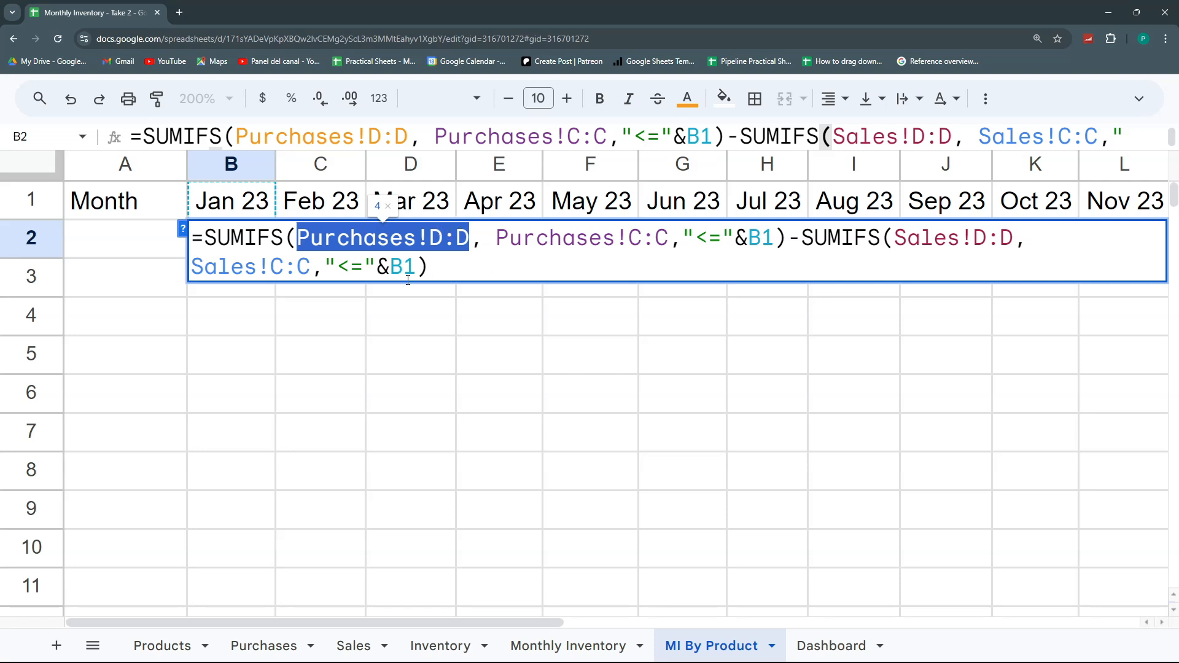
key(F4)
drag(696, 242, 522, 242)
key(F4)
- Make the sales ranges in the B2 formula absolute as Sales!$D:$D and Sales!$C:$C
drag(1074, 244, 947, 243)
key(F4)
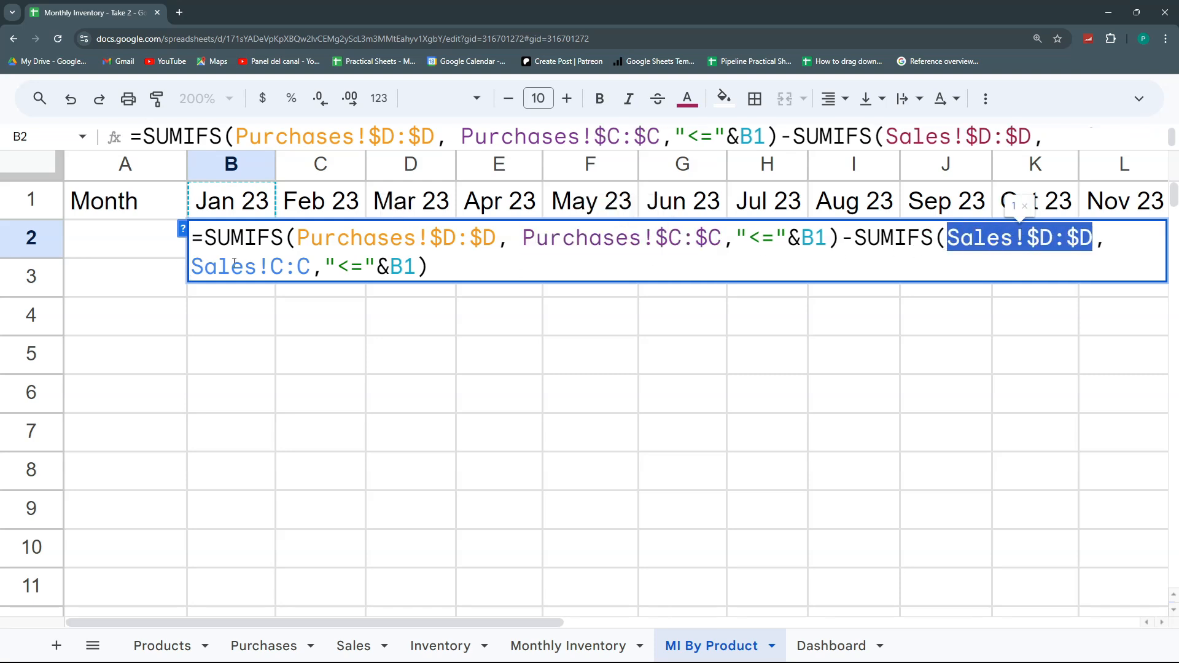
drag(305, 273, 192, 269)
key(F4)
key(Return)
- Fill the B2 formula across row 2 to G2 and label cell A2 as Total
click(260, 245)
drag(273, 255, 688, 255)
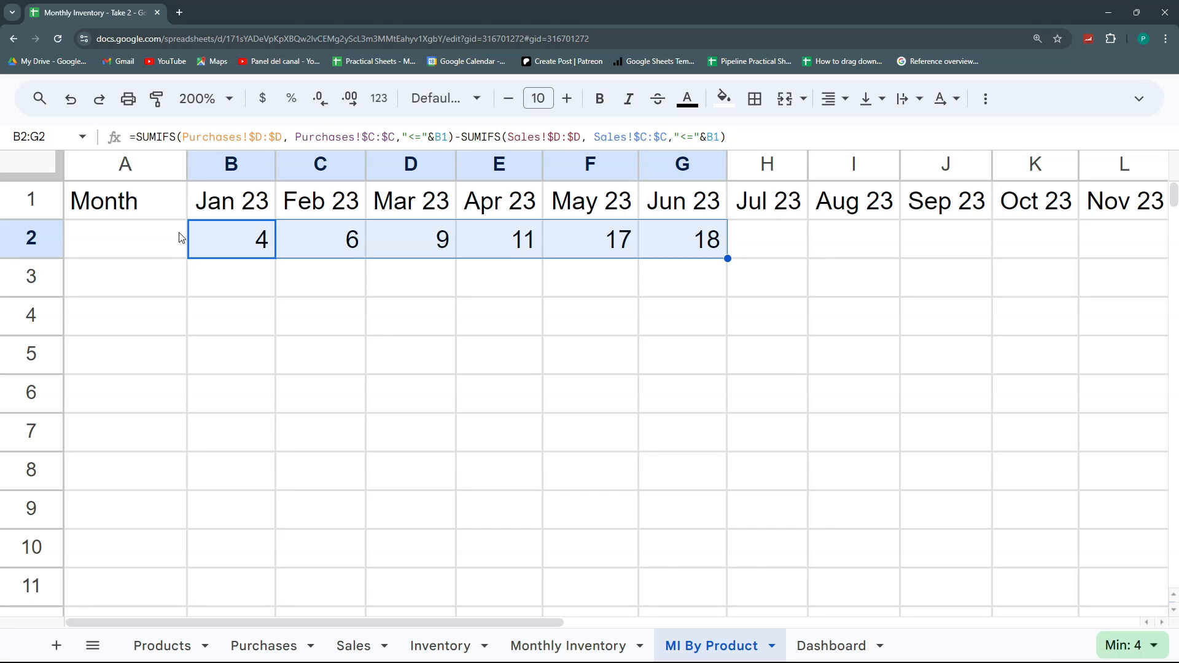
click(137, 258)
text(Total)
key(Return)
- Copy the exact text of the B2 inventory formula into cell B3, keeping its references as they are
key(Up)
key(Right)
drag(755, 137, 38, 113)
key(ctrl+c)
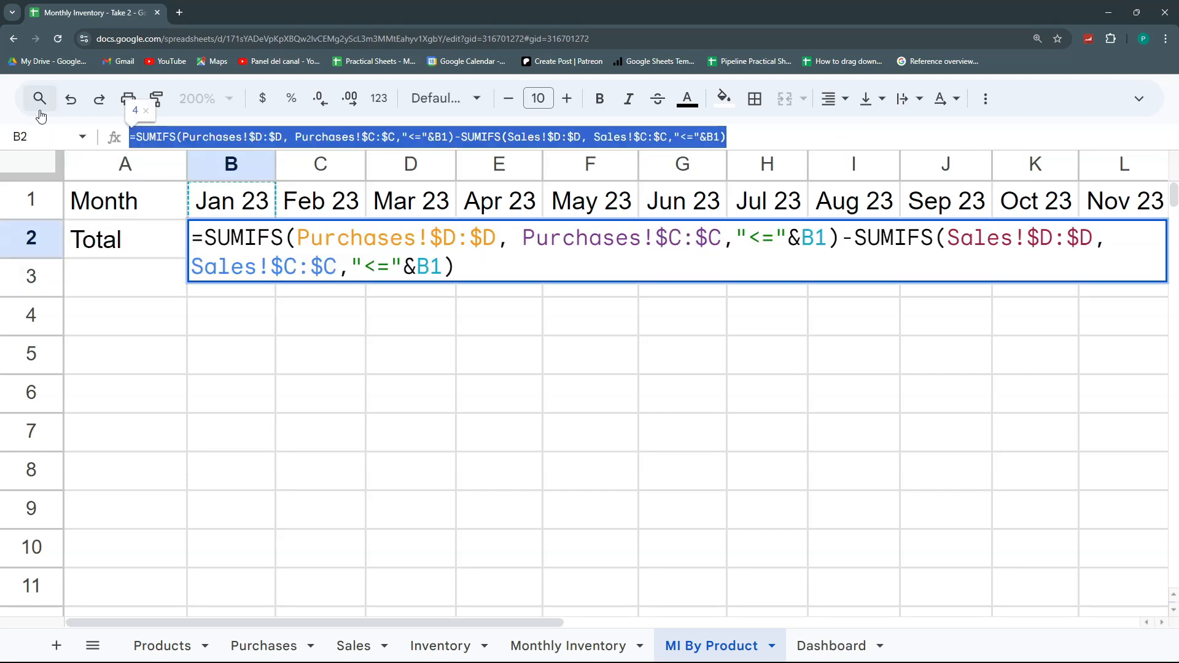
key(Escape)
double_click(211, 279)
key(ctrl+v)
key(Return)
click(198, 266)
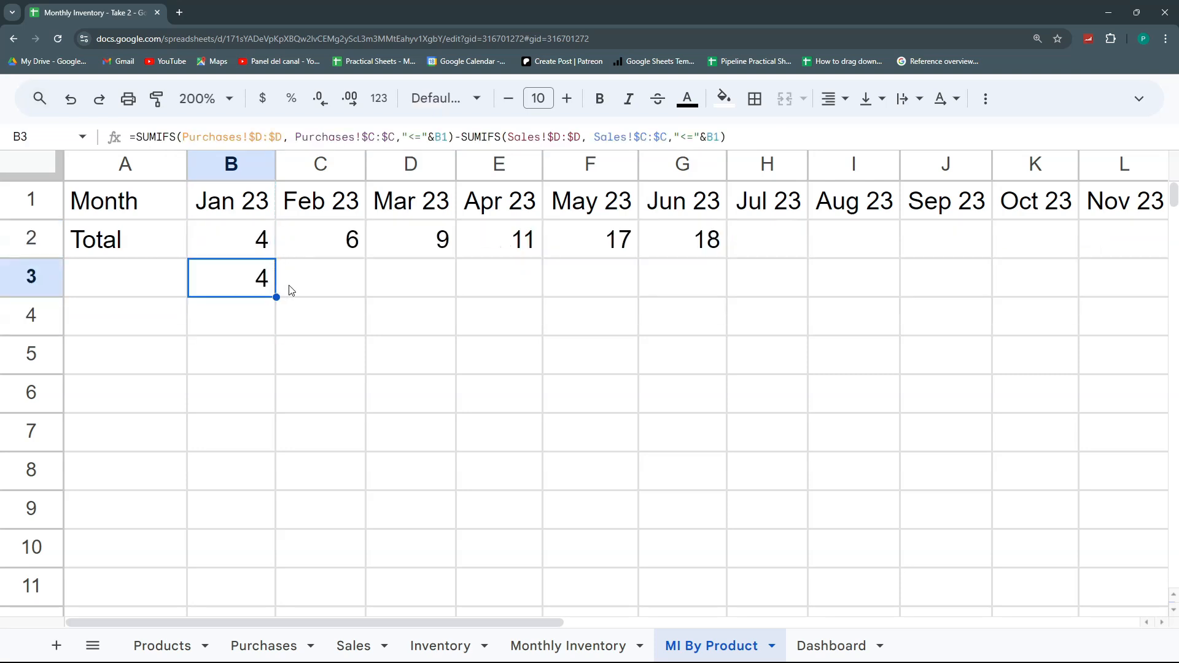
drag(141, 277, 150, 489)
drag(163, 279, 158, 526)
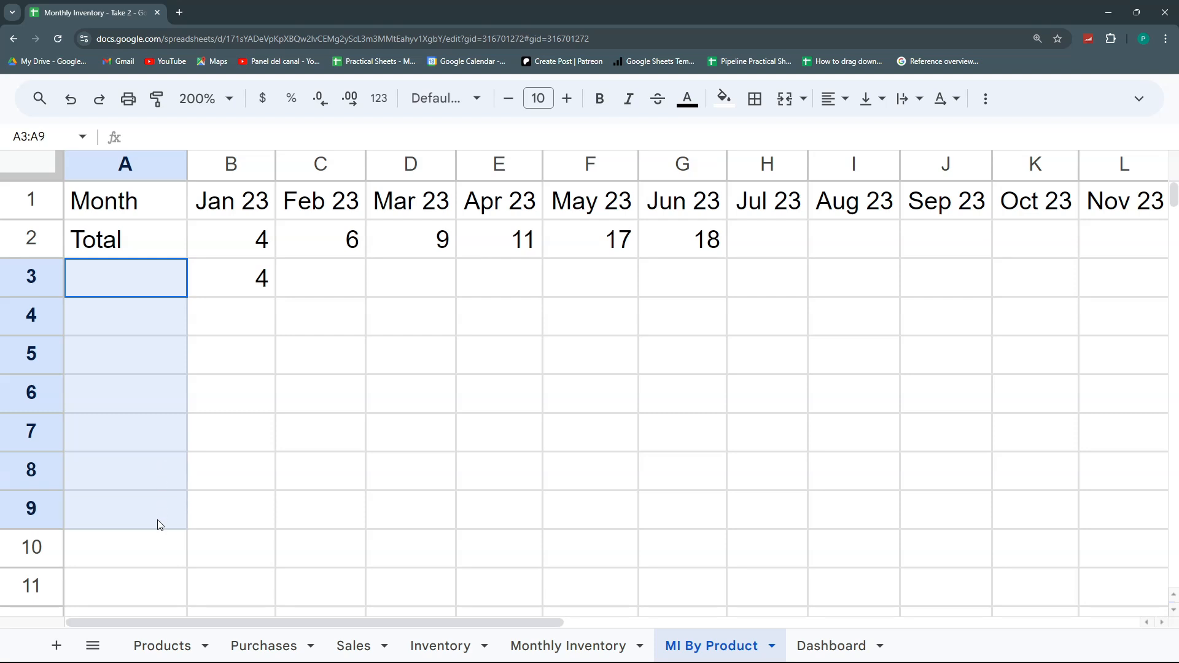
- Lock the row of the month reference in the Sales SUMIFS of the B3 formula as B$1
click(255, 293)
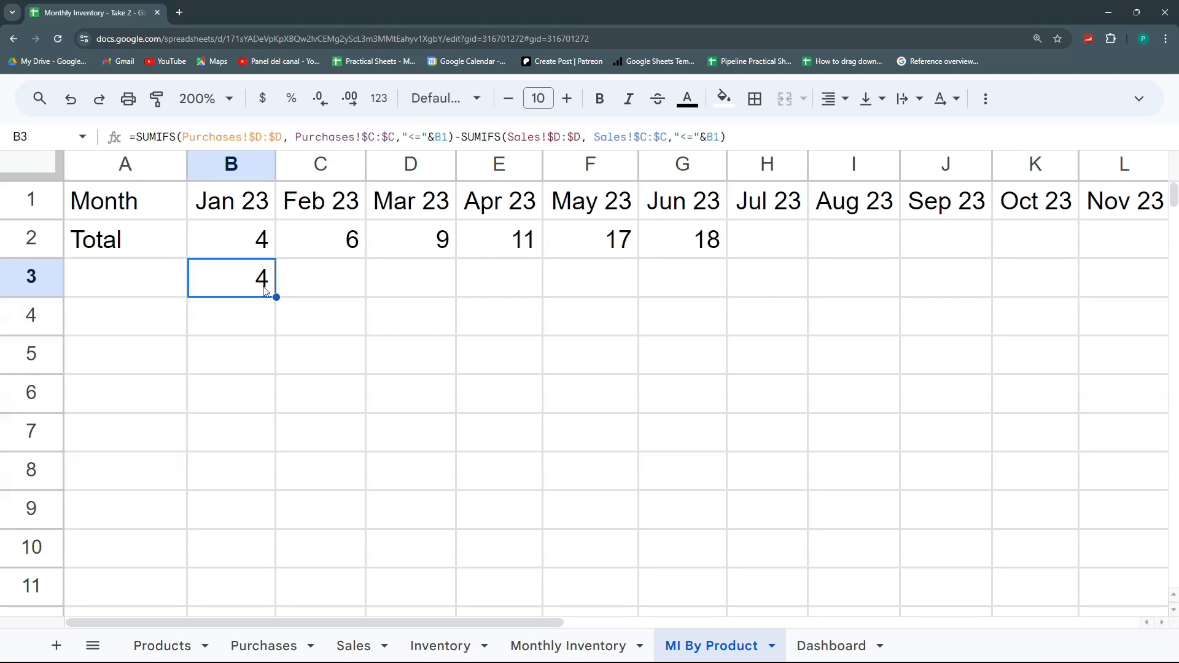
double_click(233, 295)
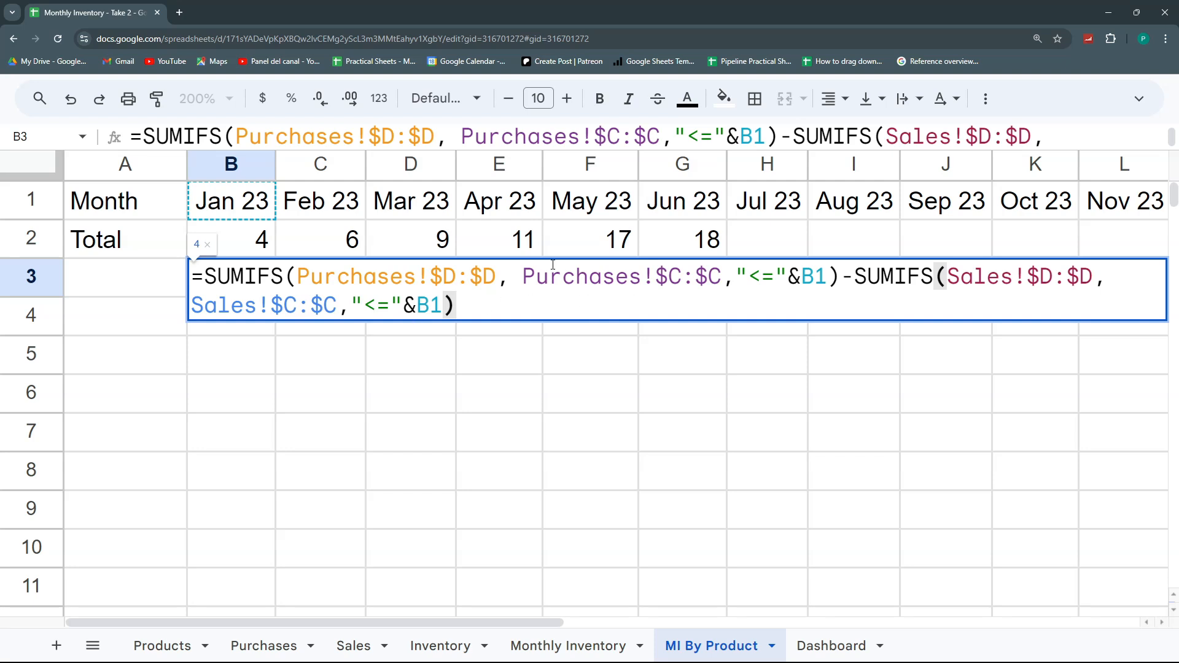
double_click(433, 308)
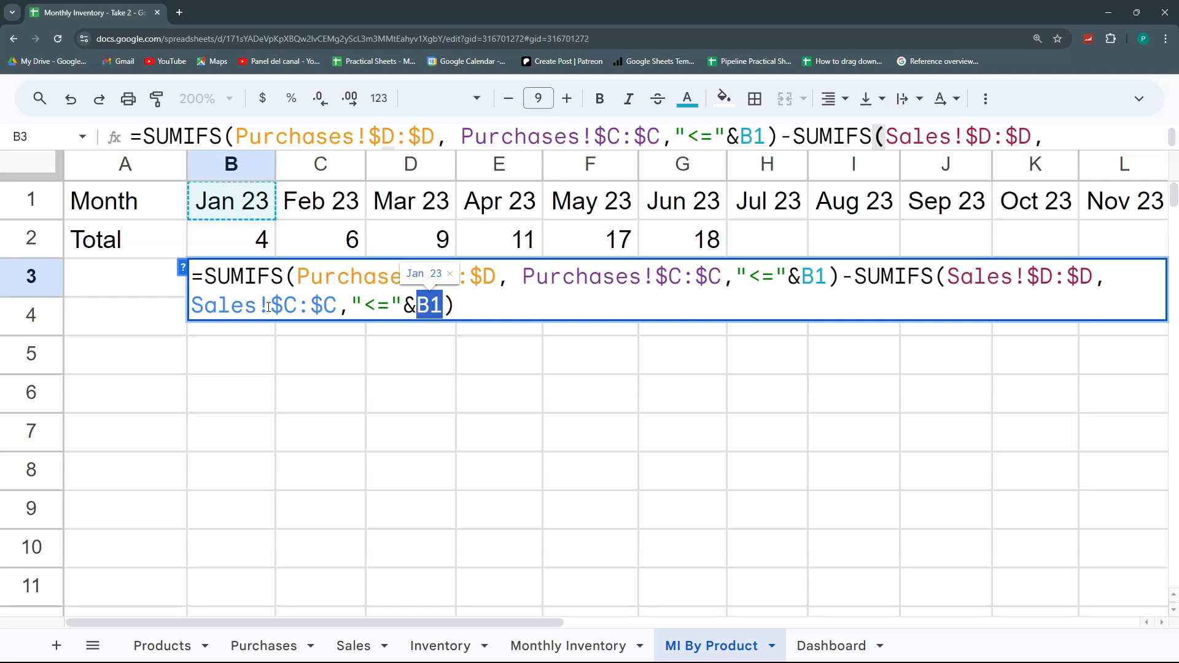
click(418, 307)
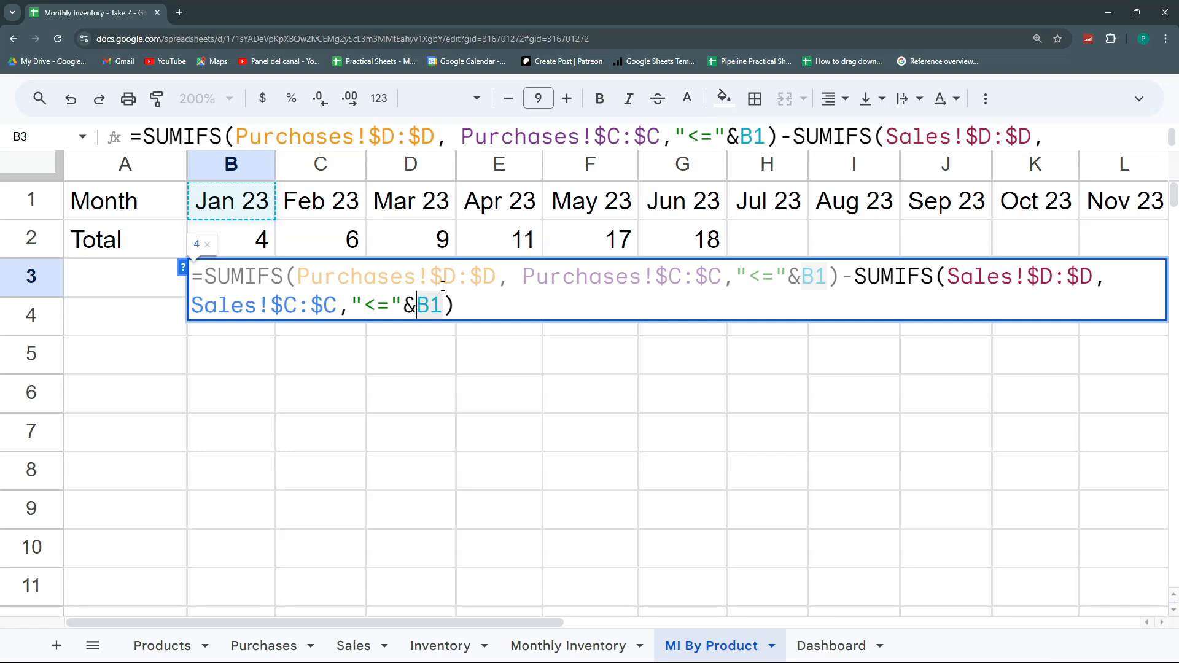
click(434, 307)
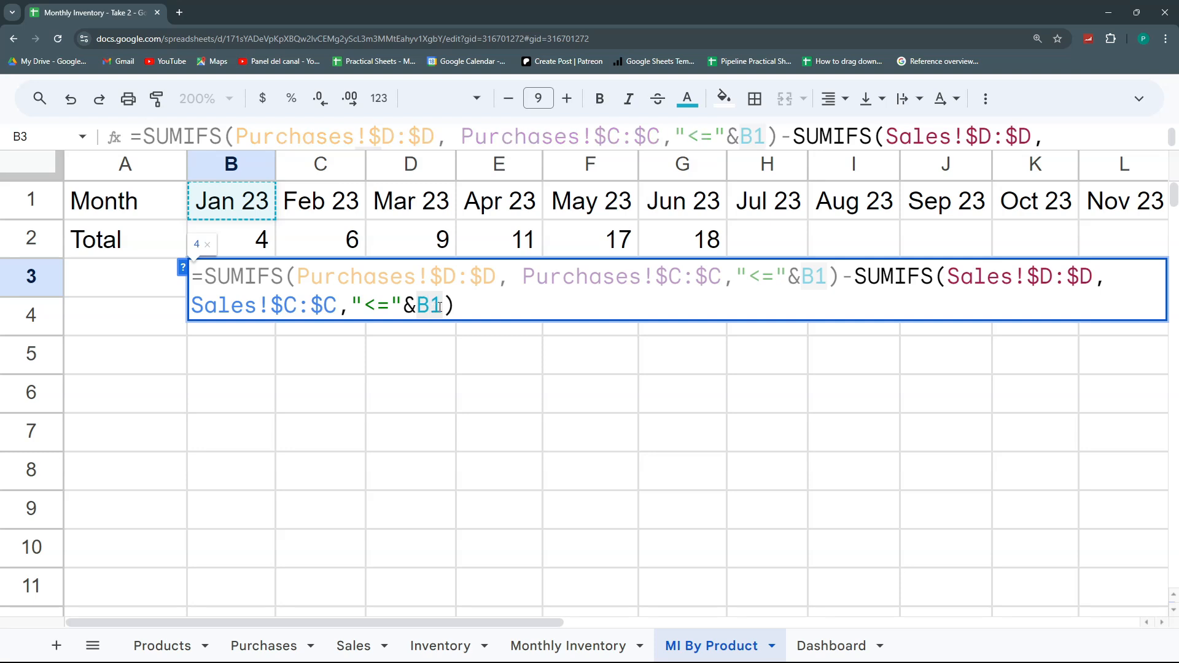
text($)
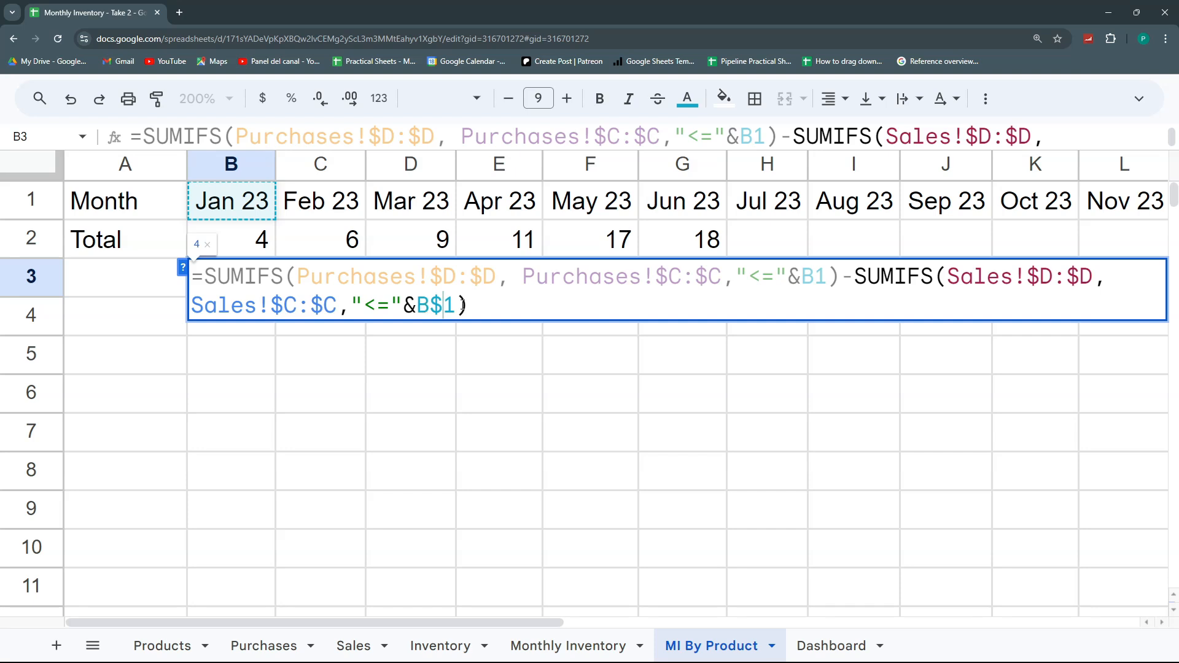
- Lock the row of the month reference in the Purchases SUMIFS of the B3 formula as B$1
drag(801, 276, 831, 278)
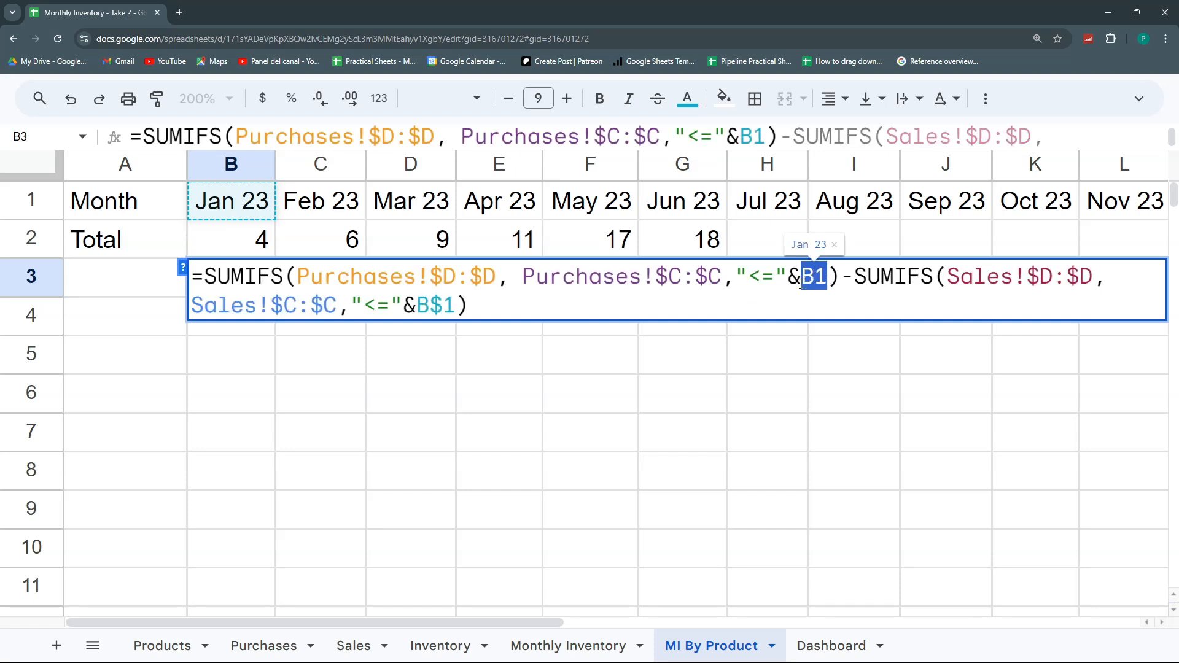
key(F4)
key(F4)
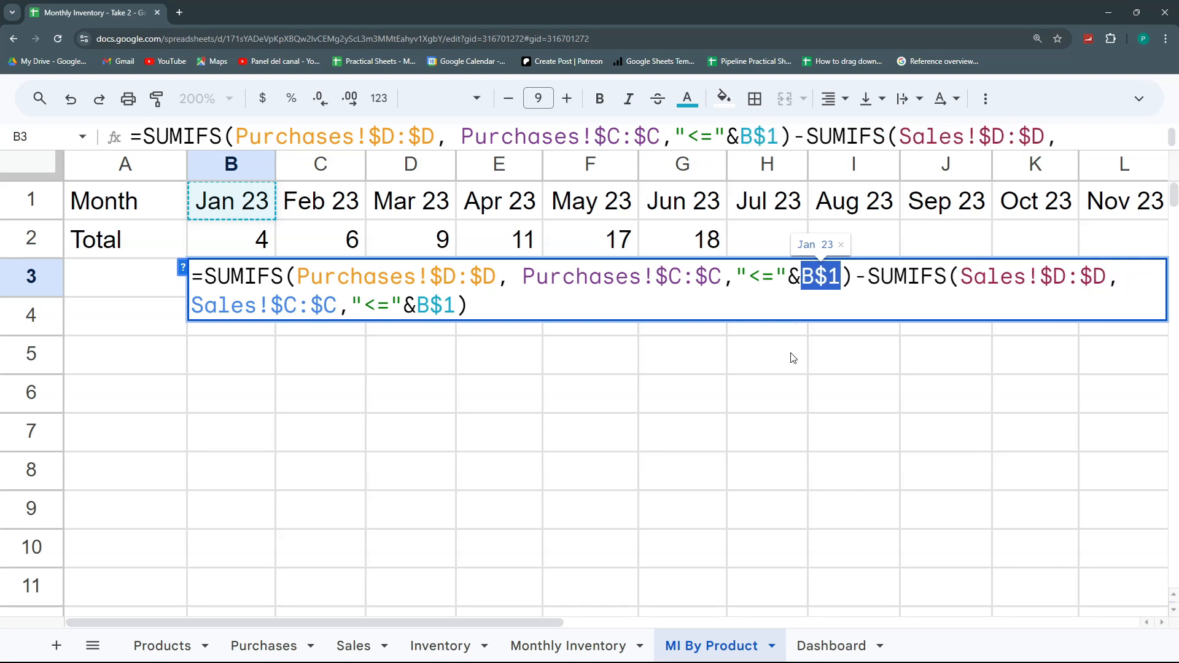
key(F4)
key(F4)
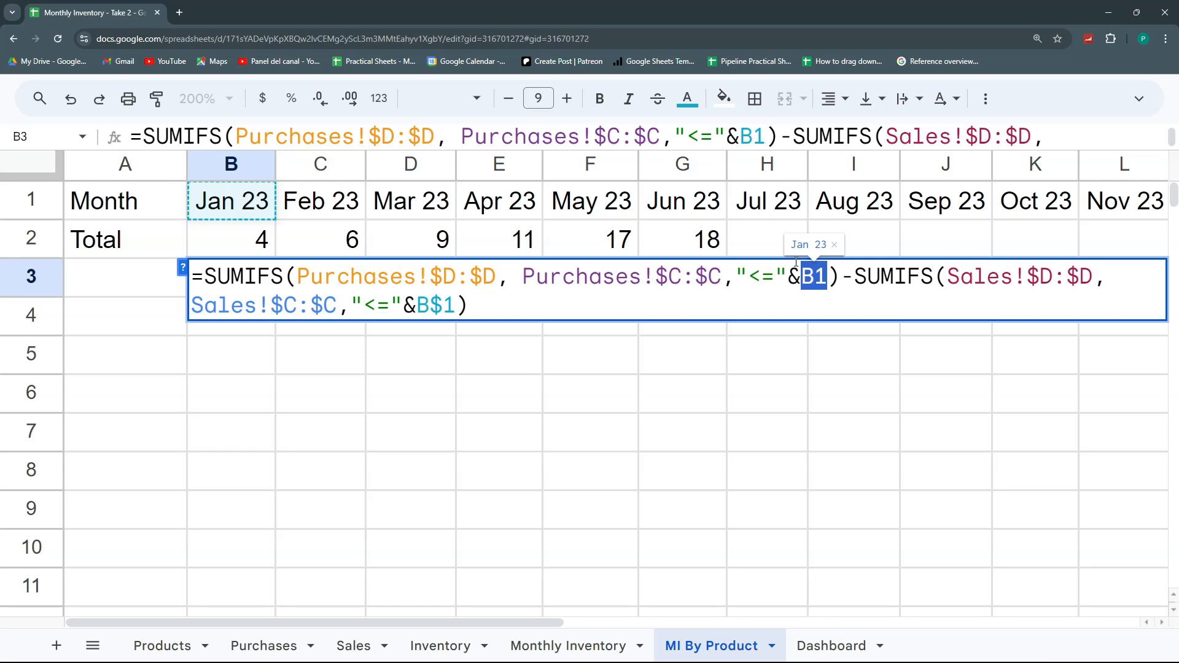
key(F4)
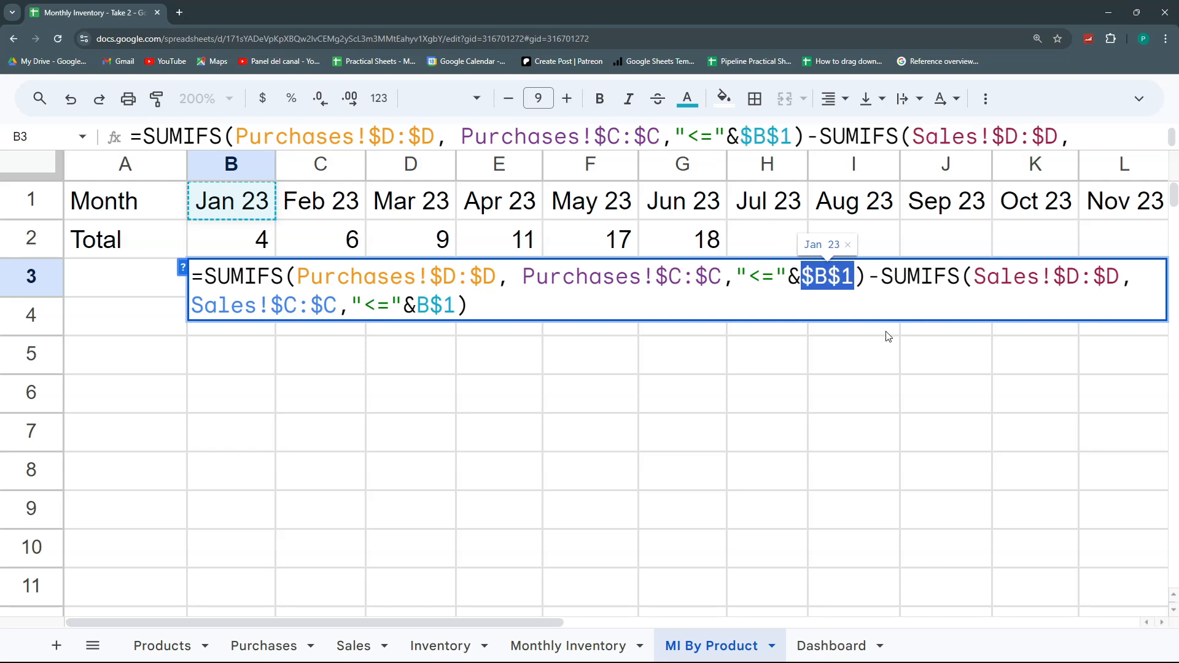
key(F4)
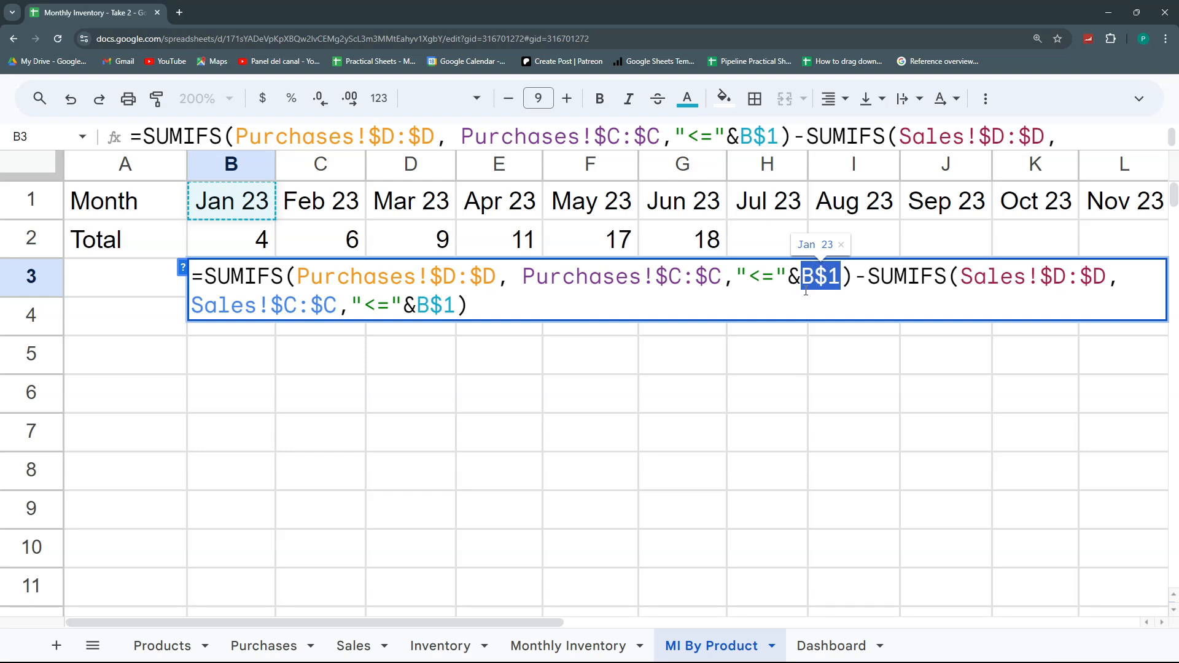
key(Return)
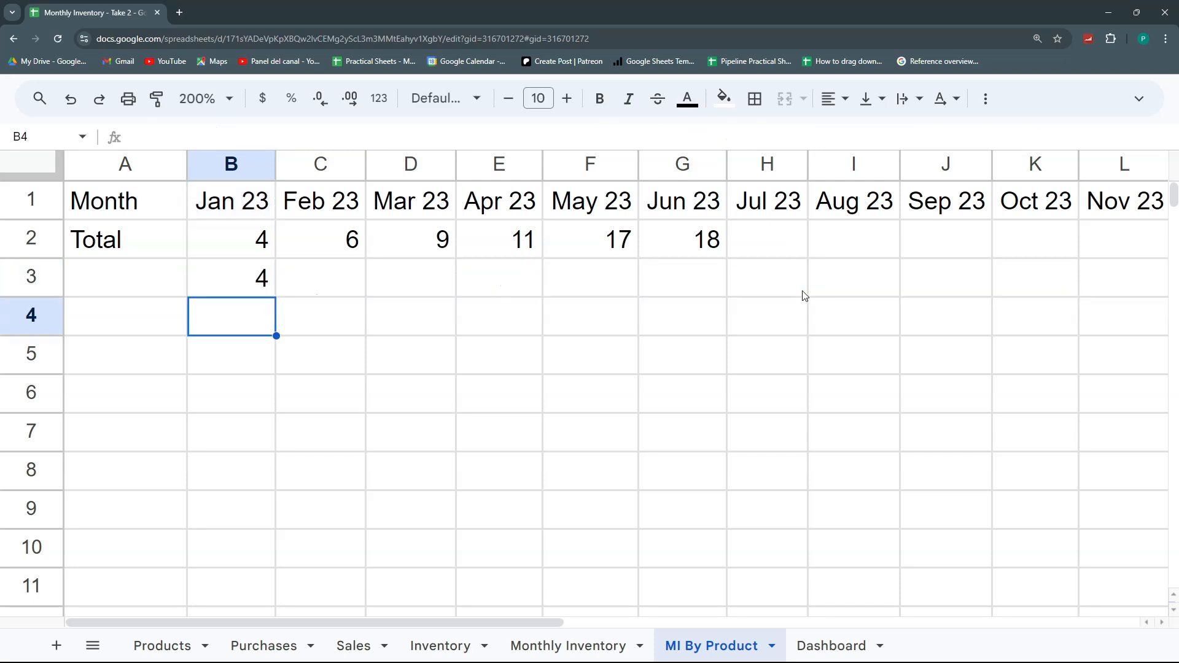
click(265, 278)
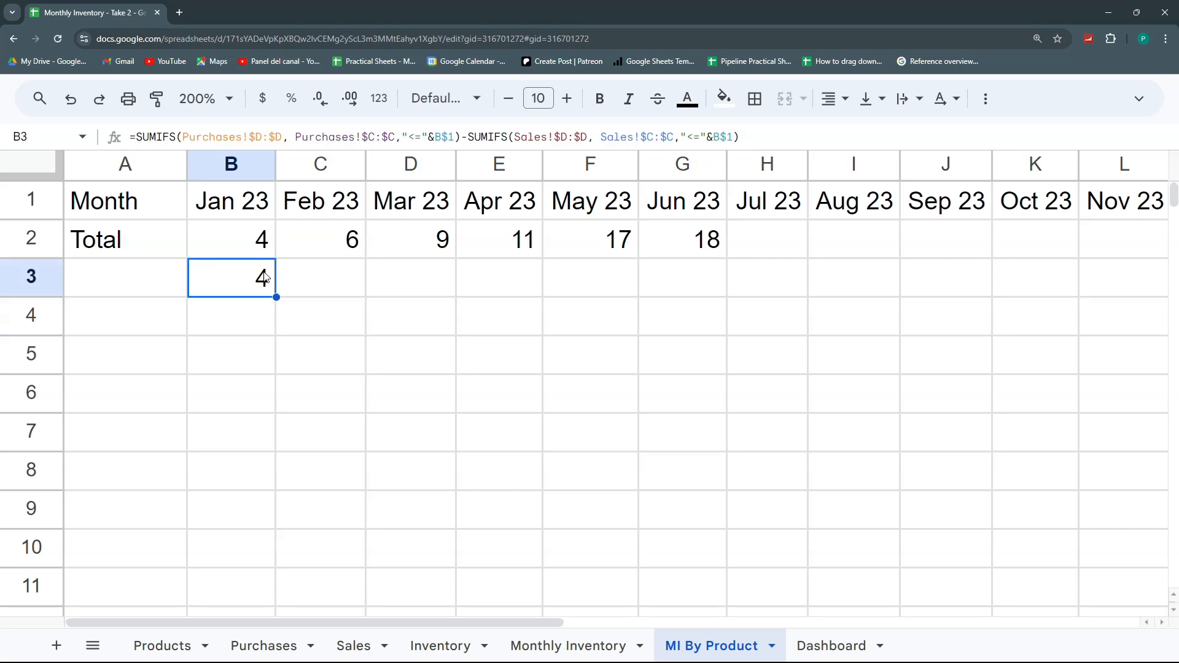
drag(166, 284, 140, 517)
click(215, 207)
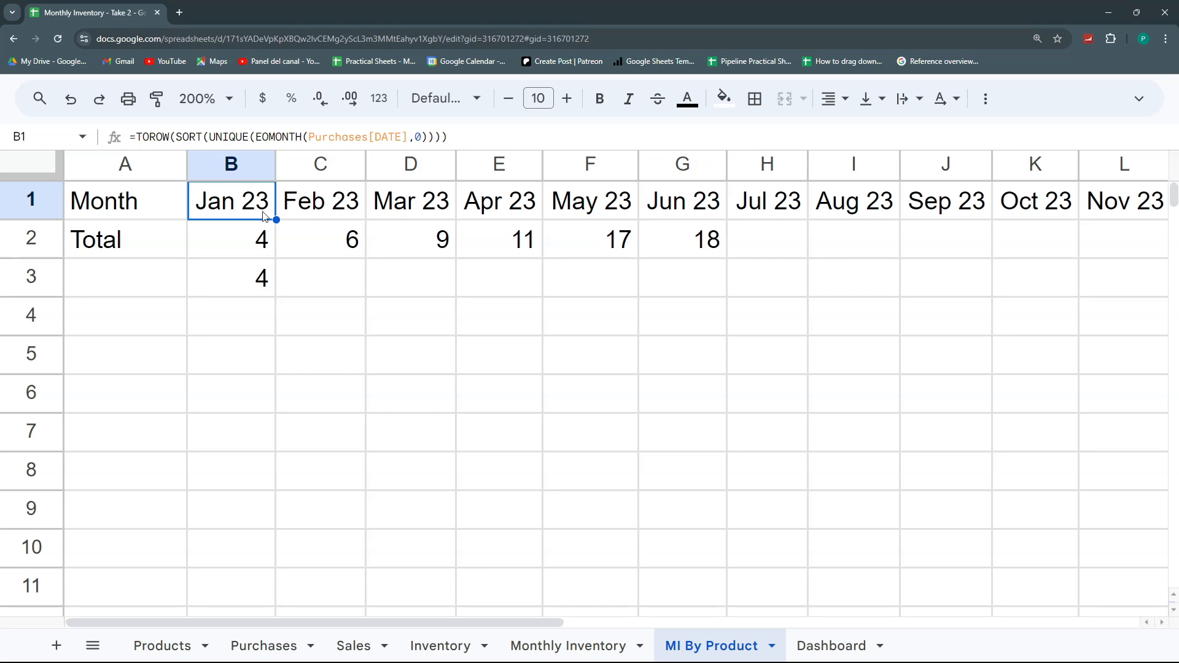
click(151, 282)
text(=)
key(Escape)
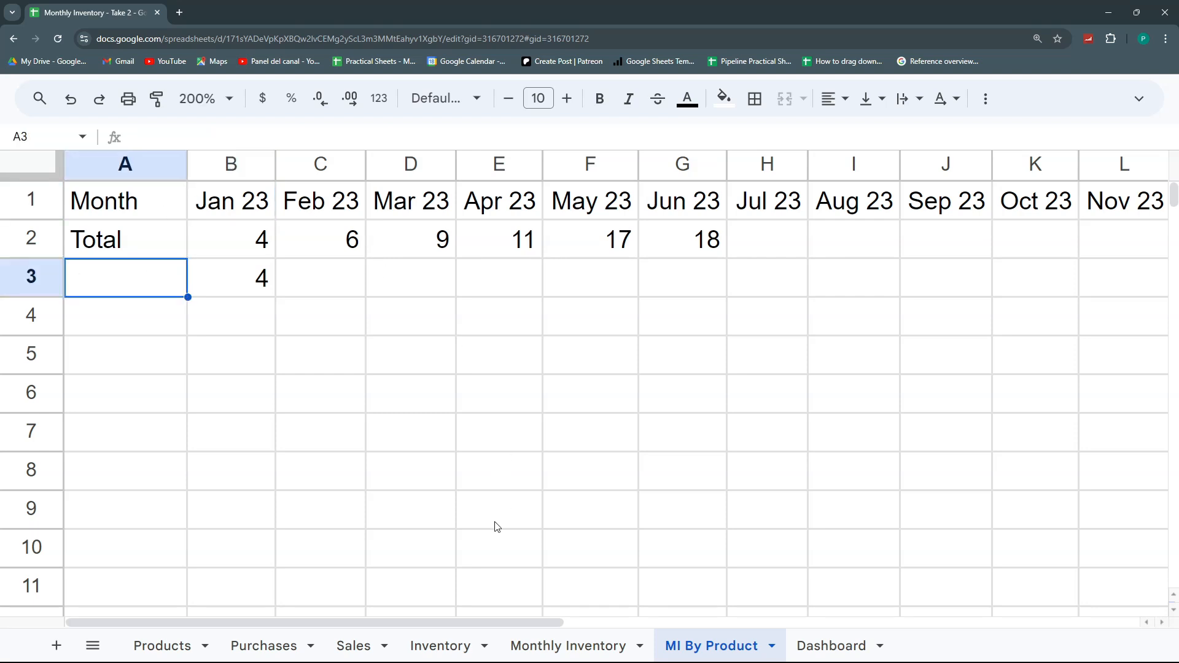
- Copy =unique(Purchases!A2:A) from A2 of the Inventory sheet into A3 of MI By Product, and fit column A's width to its contents
click(440, 646)
click(161, 232)
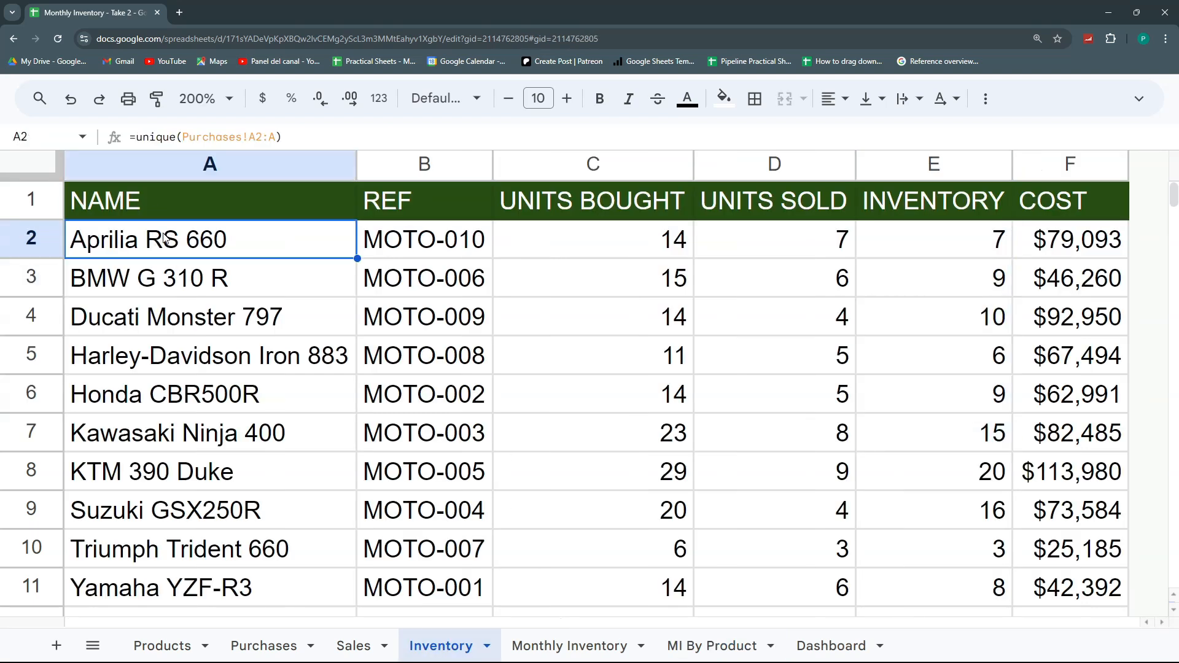
drag(283, 137, 48, 136)
key(ctrl+c)
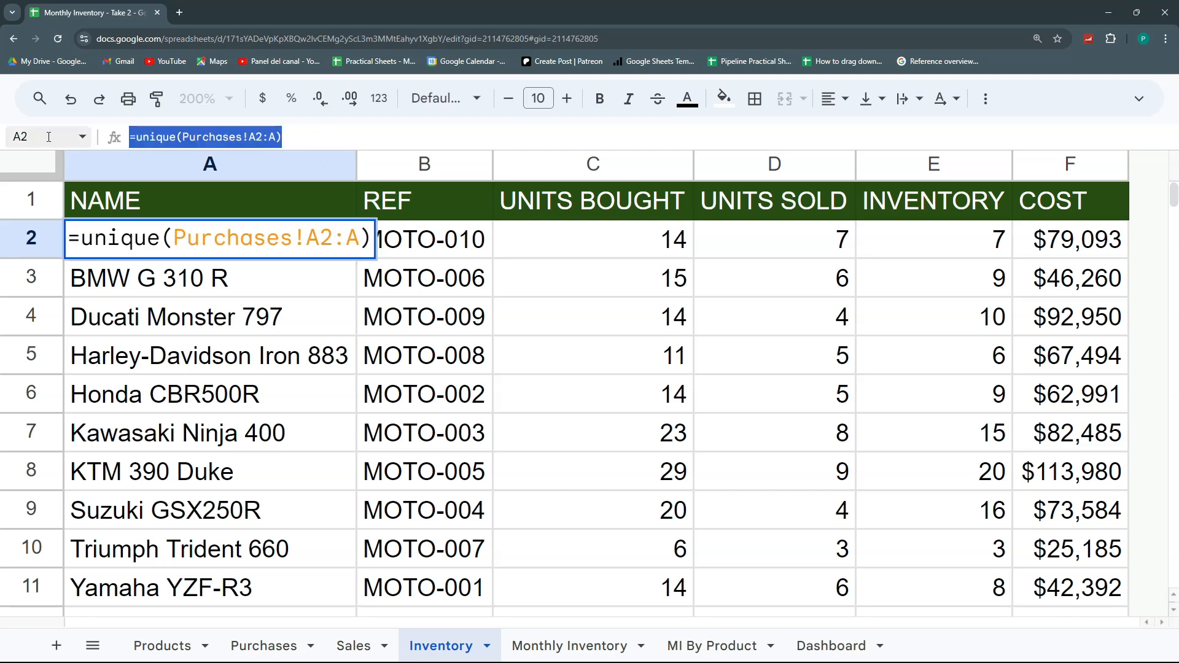
key(Escape)
click(713, 645)
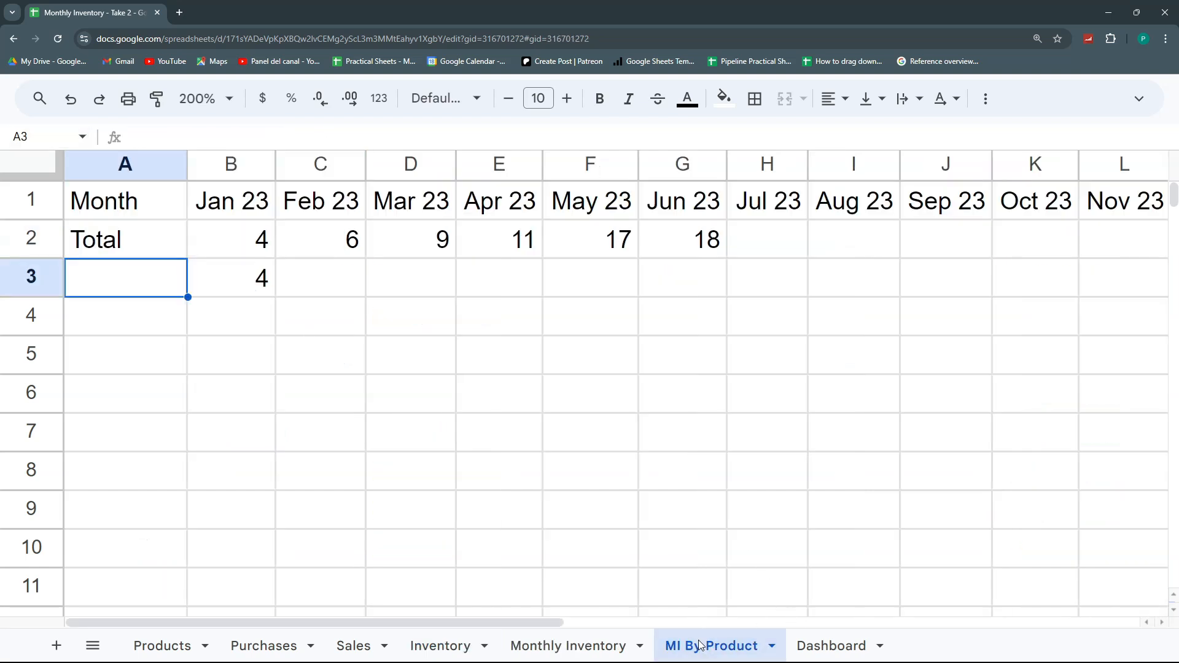
double_click(157, 277)
key(ctrl+v)
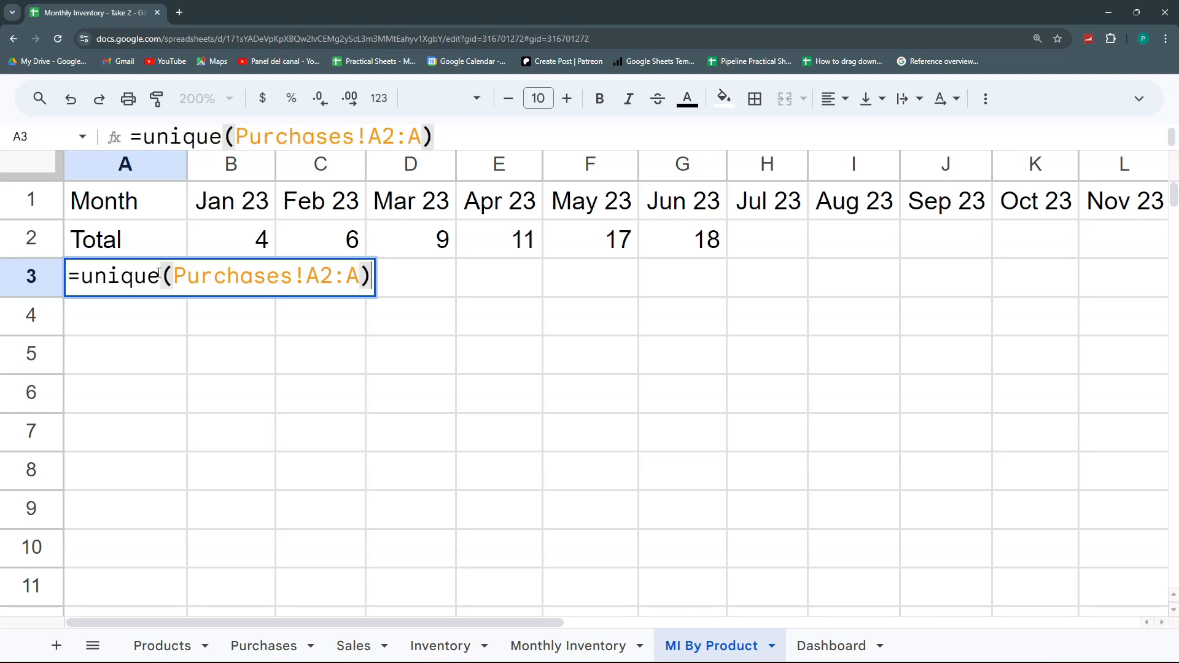
key(Return)
double_click(187, 165)
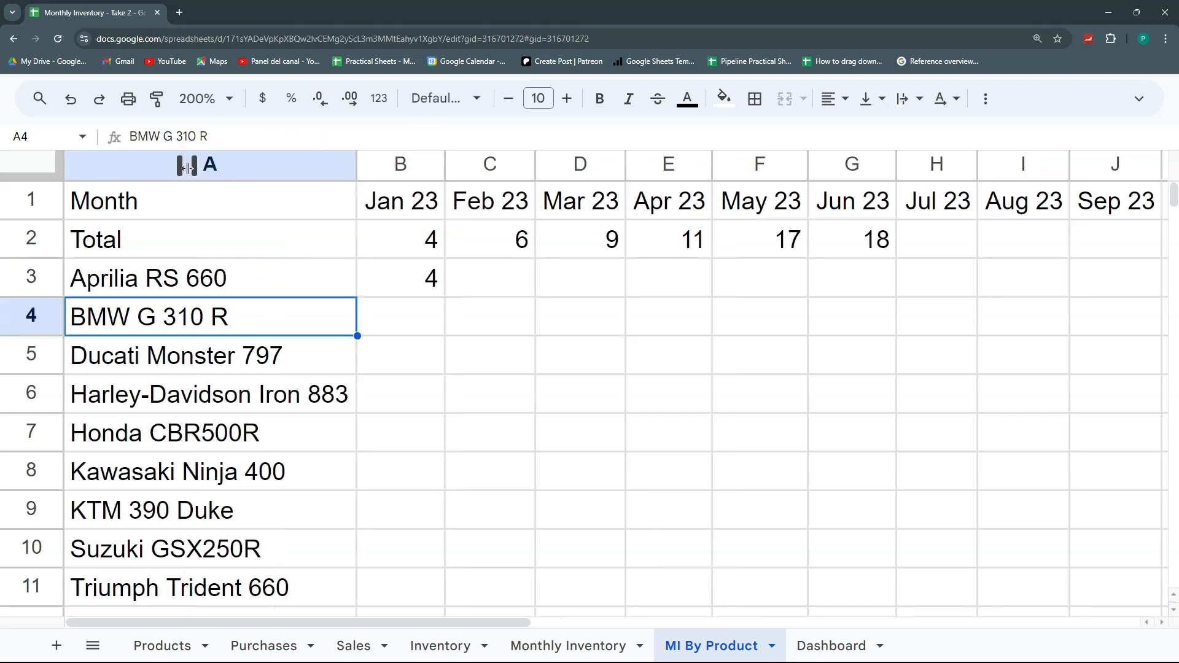
- Add Purchases!A:A as a further criteria range to the Purchases SUMIFS in the B3 formula of MI By Product
click(405, 296)
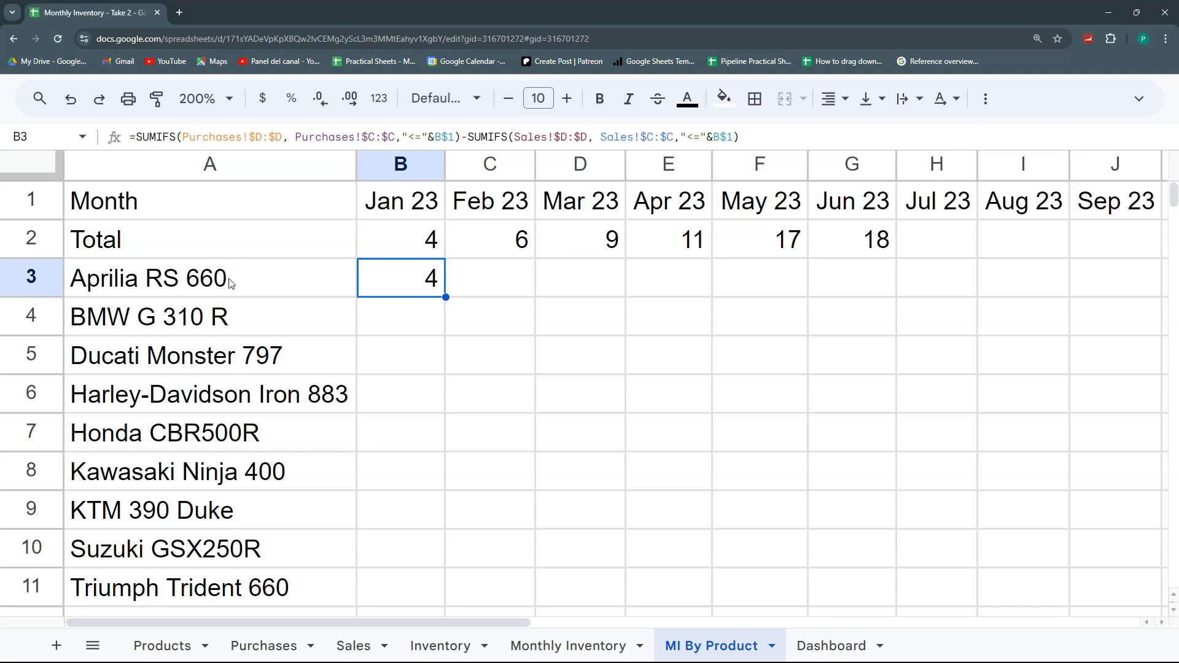
key(F2)
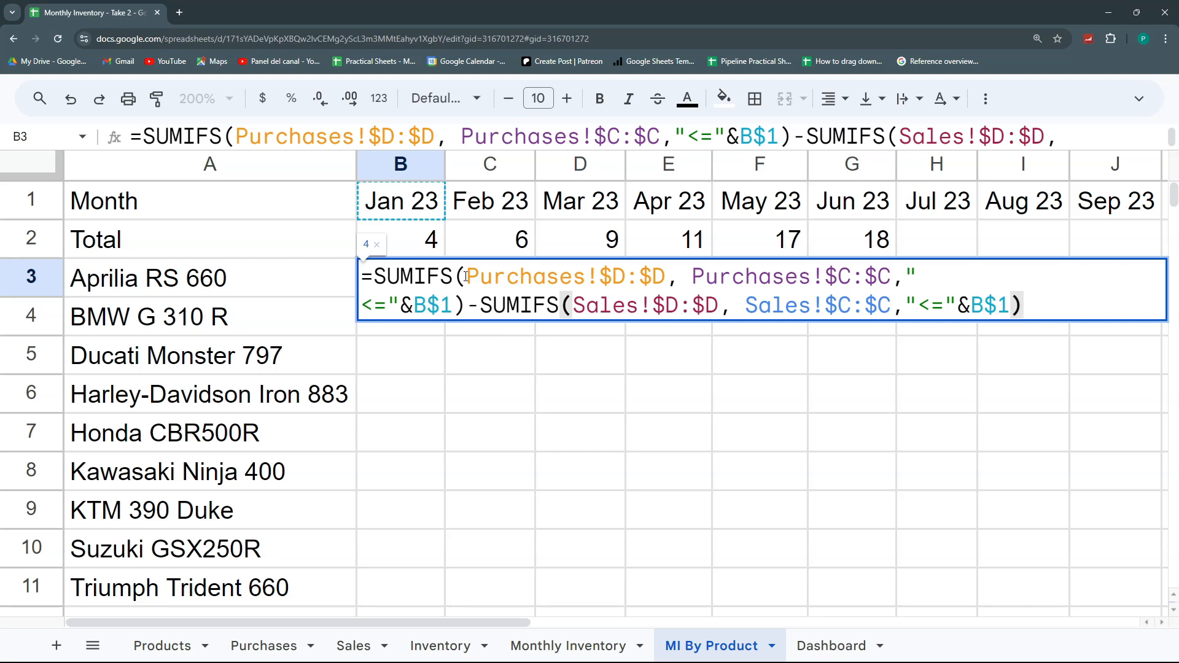
click(455, 307)
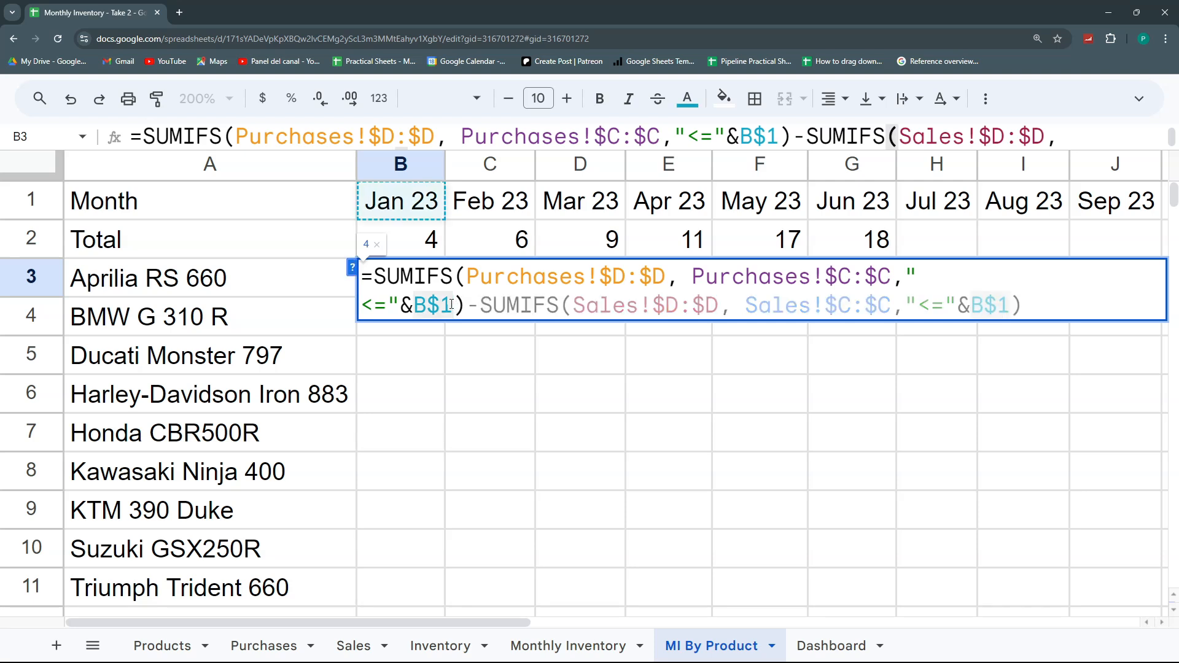
text(,)
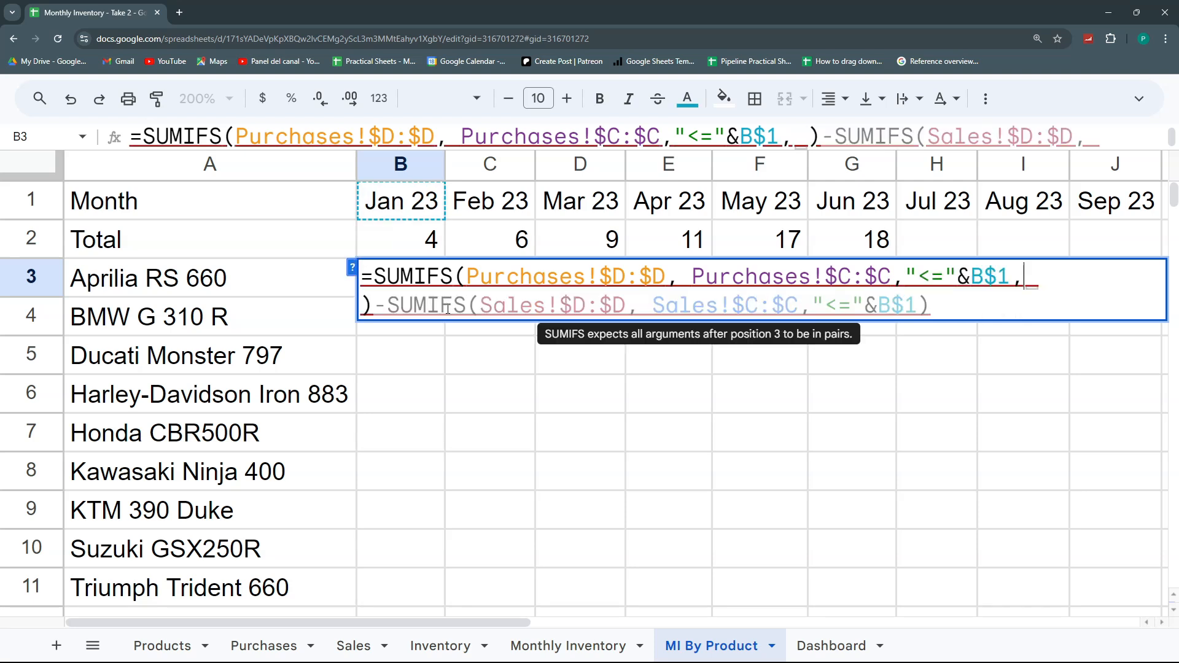
click(270, 640)
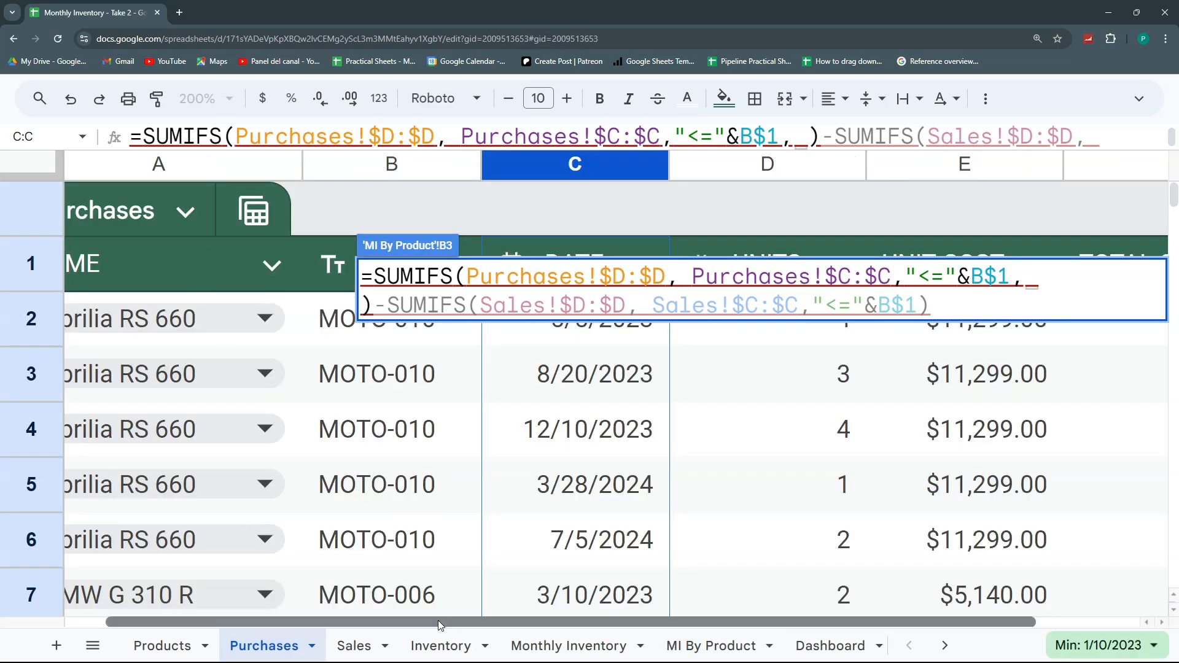
click(187, 172)
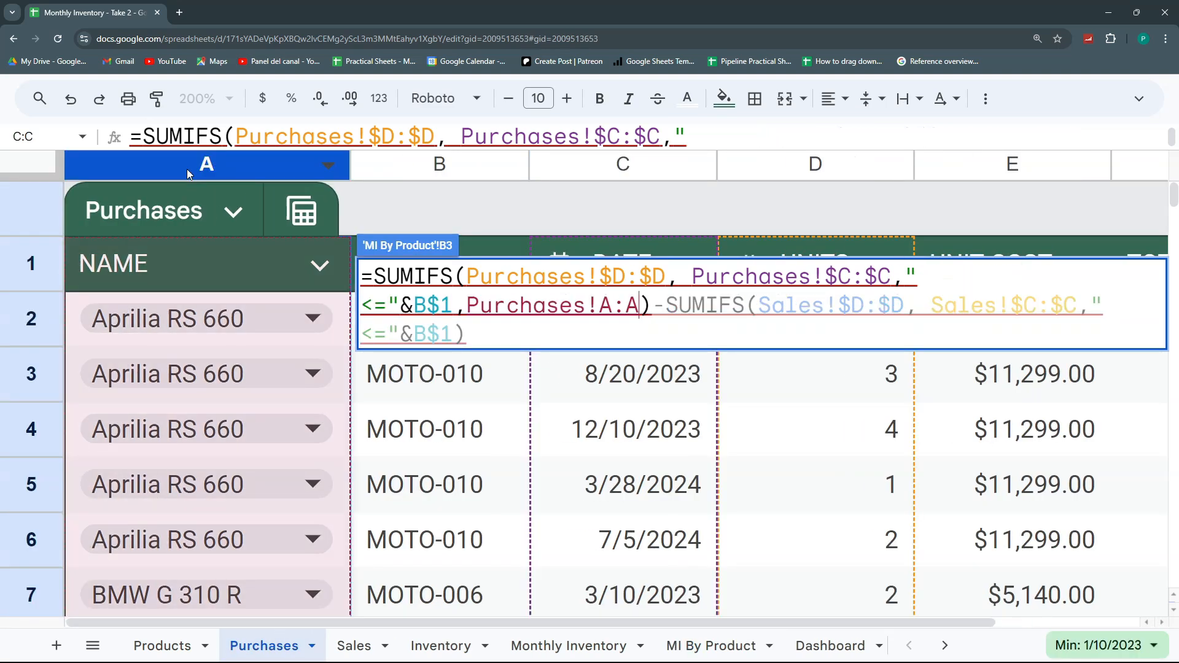
text(,)
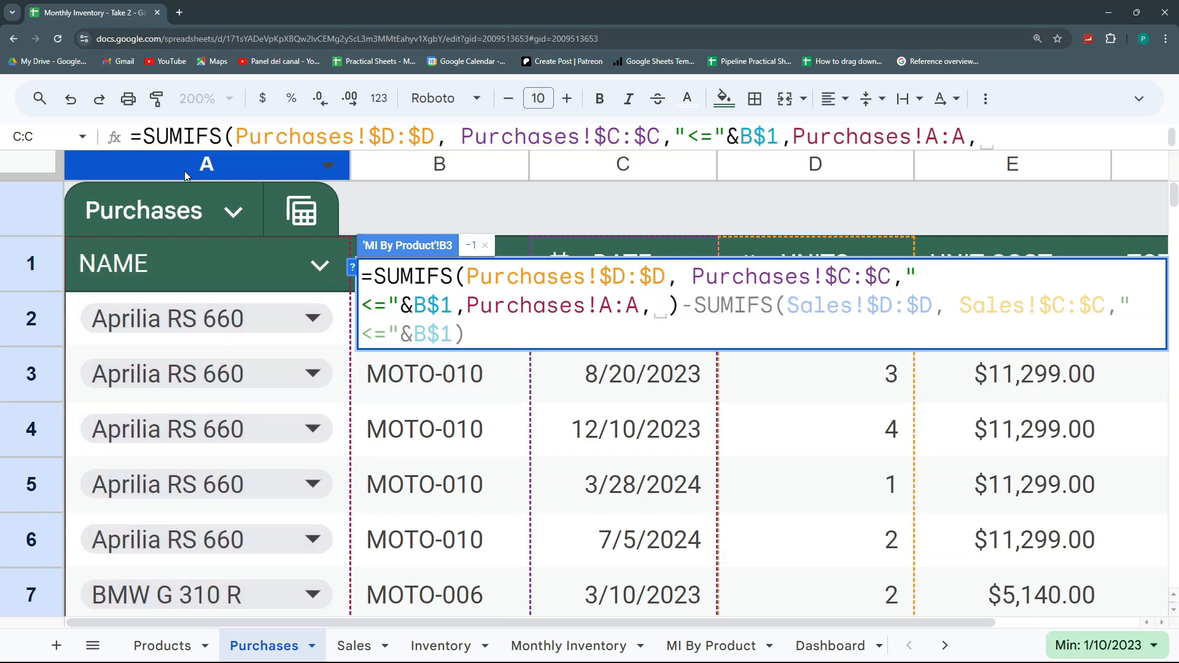
- Set $A3 as the product criterion of the Purchases SUMIFS in B3, and reject the suggested autofill
click(711, 645)
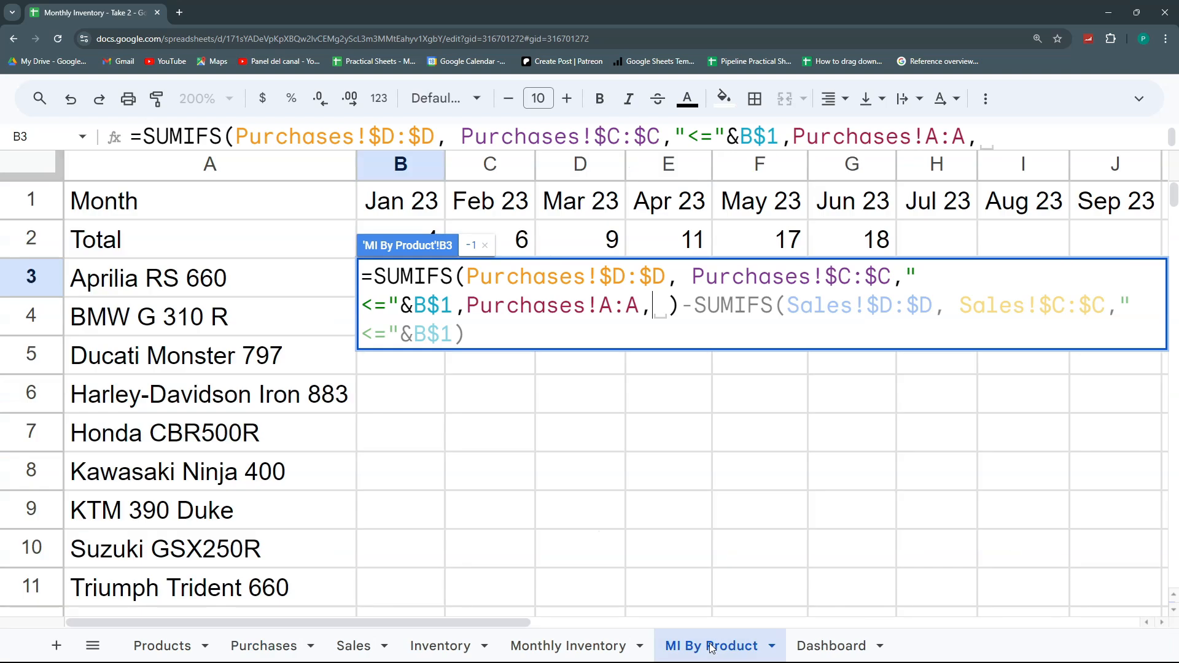
click(239, 283)
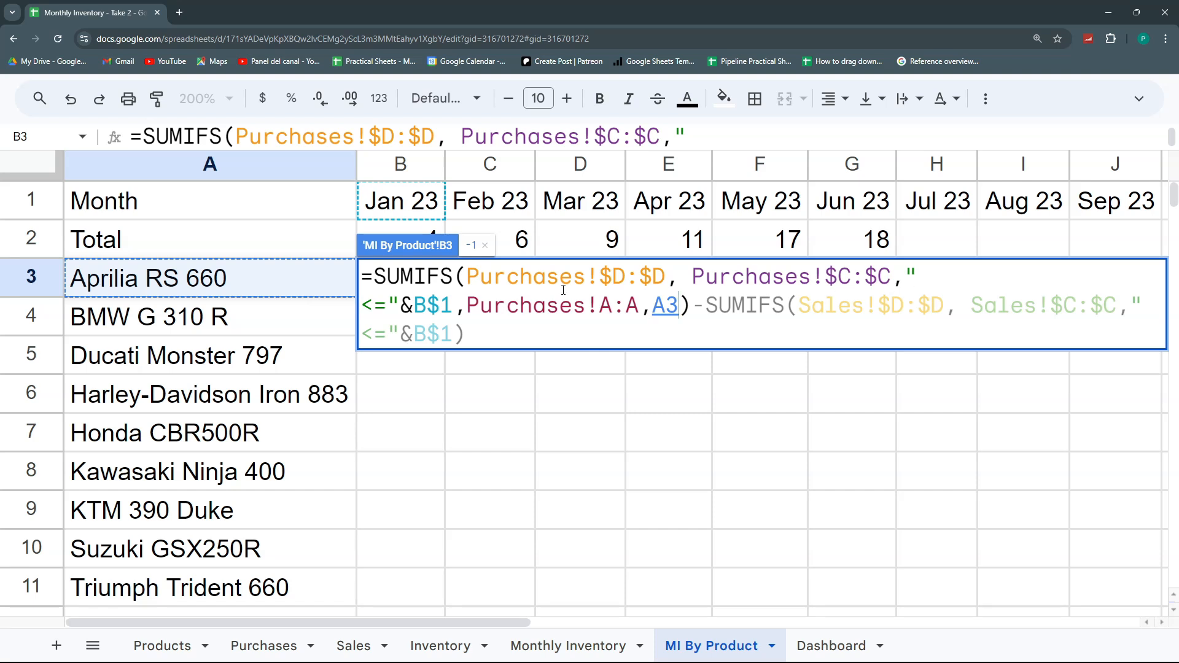
double_click(675, 307)
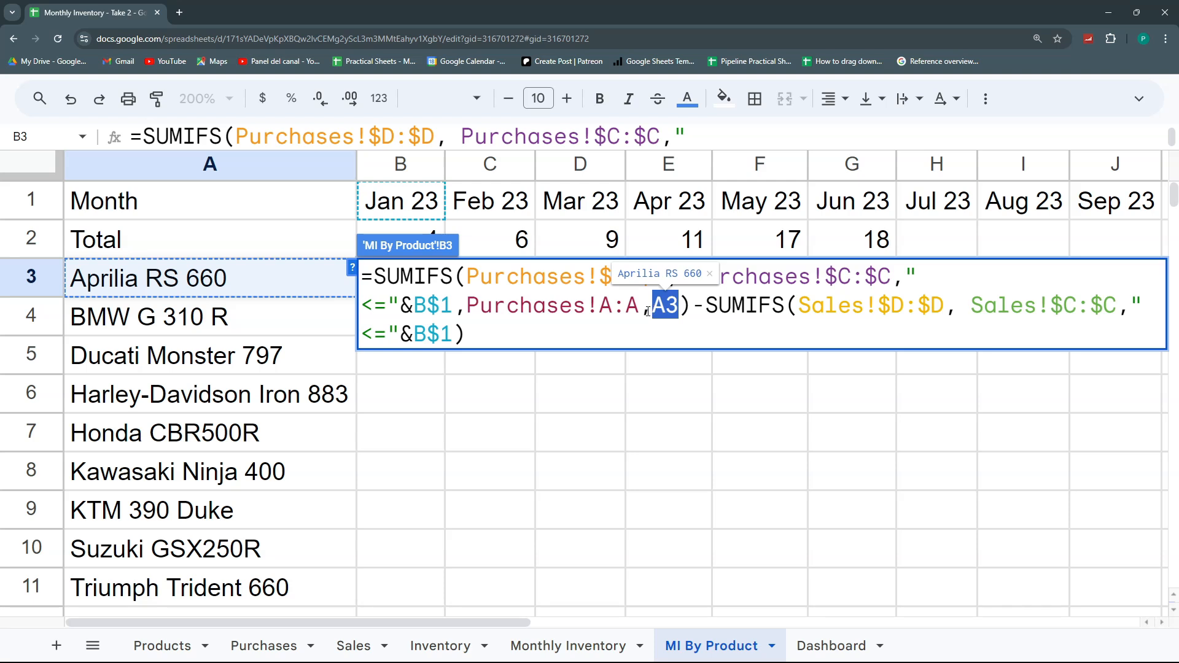
key(F4)
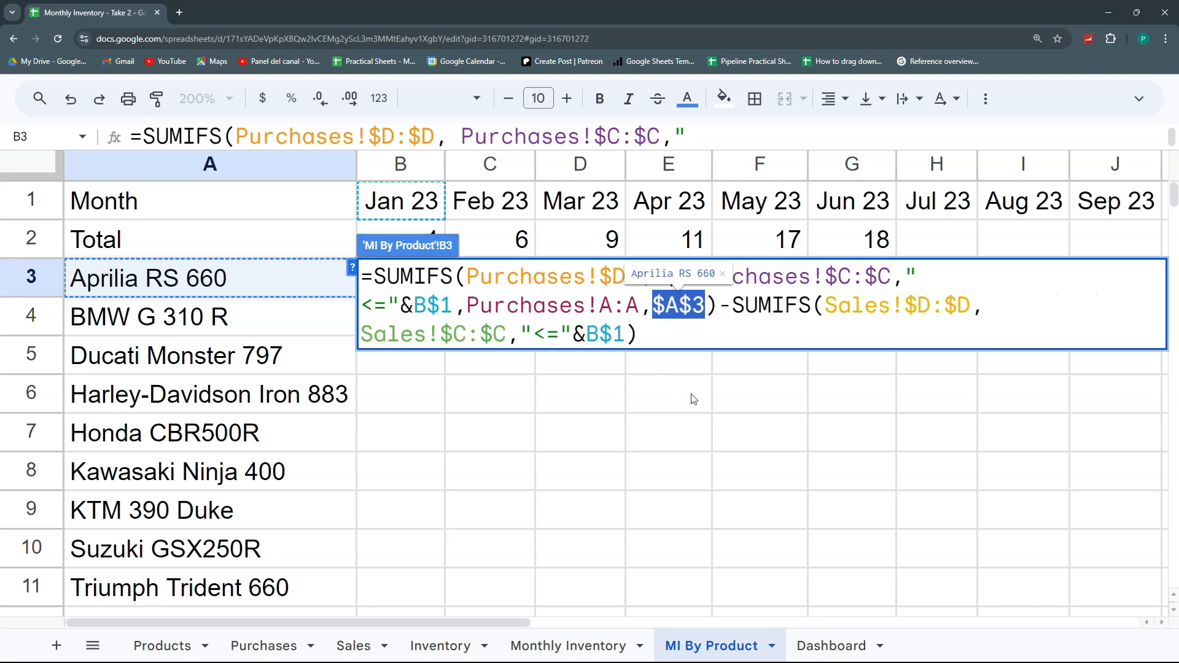
key(F4)
key(F4)
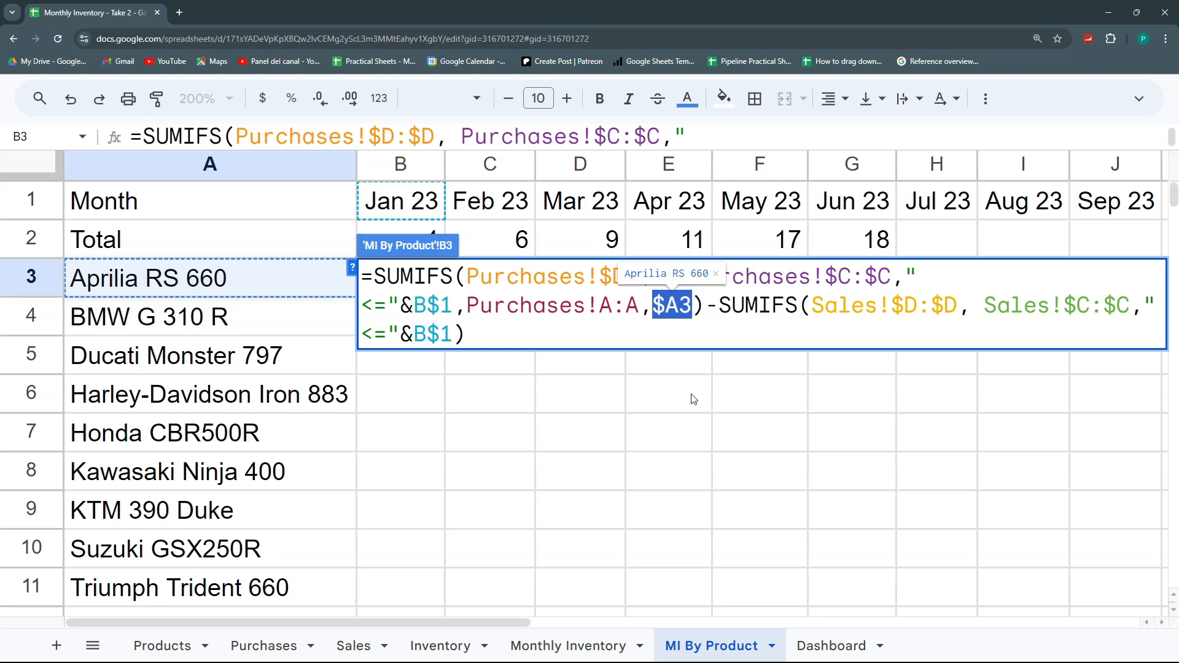
key(Return)
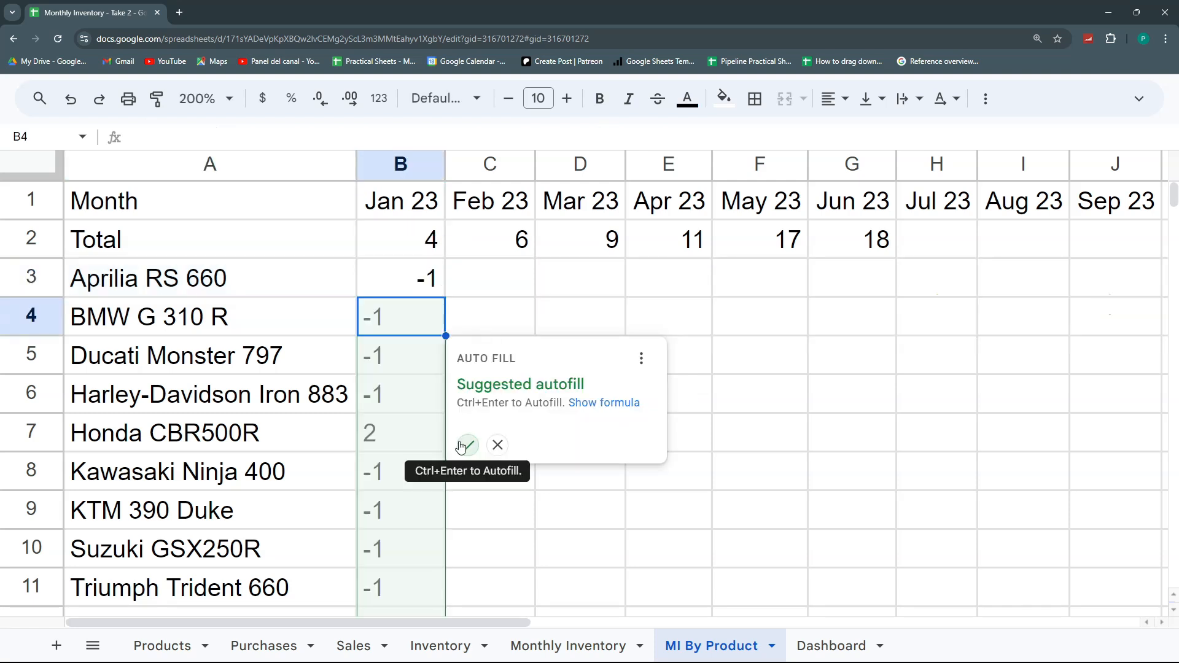
click(497, 444)
- Add Sales!A:A as a further criteria range to the Sales SUMIFS in the B3 formula
click(421, 277)
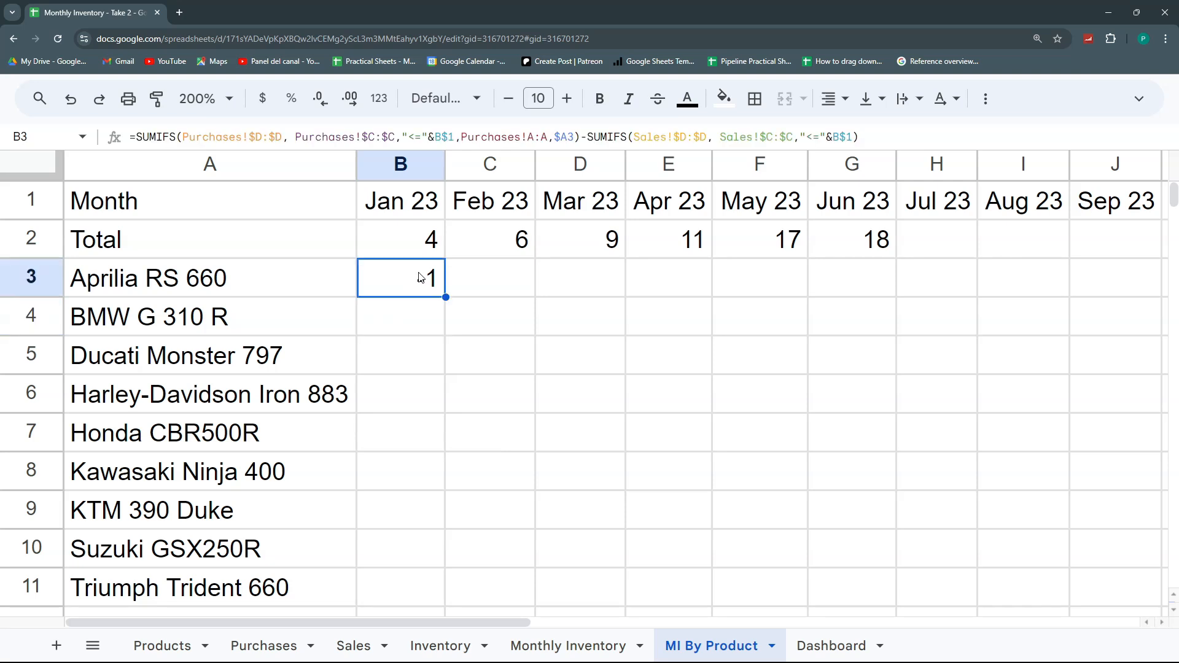
double_click(420, 277)
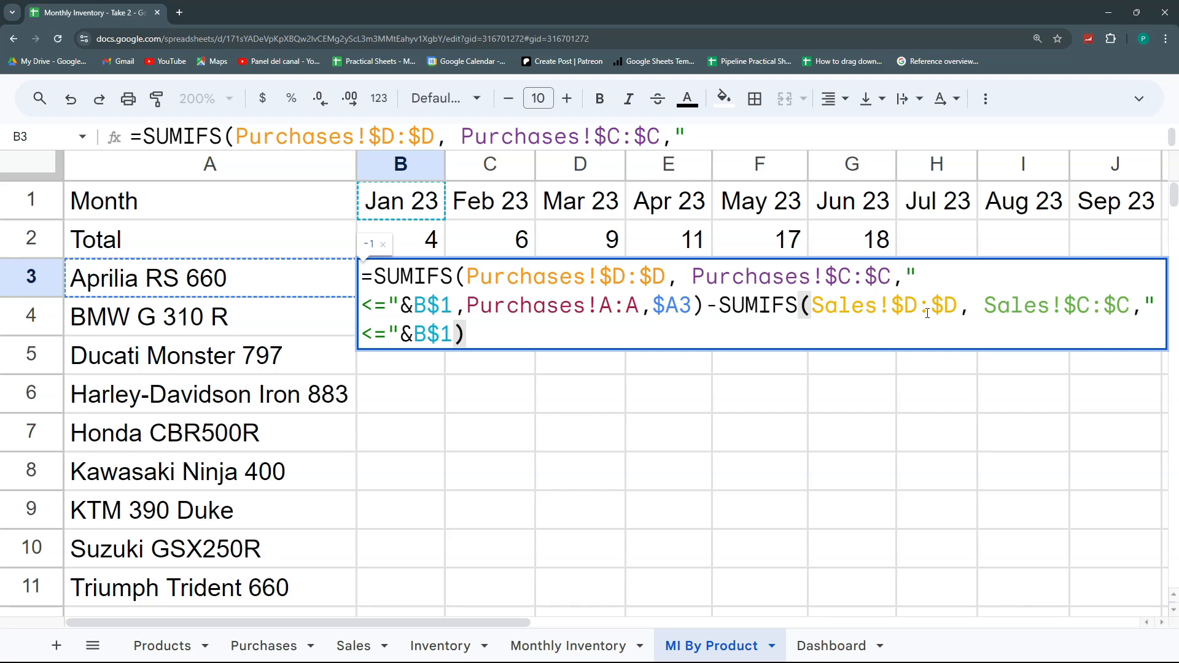
click(452, 333)
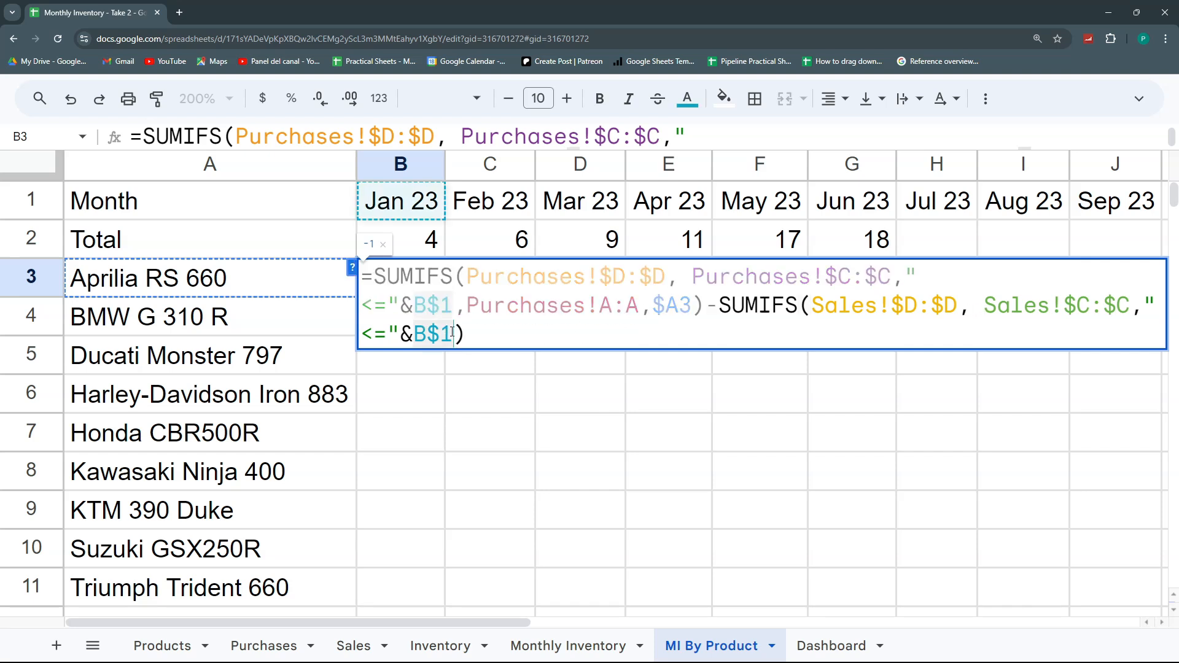
text(,)
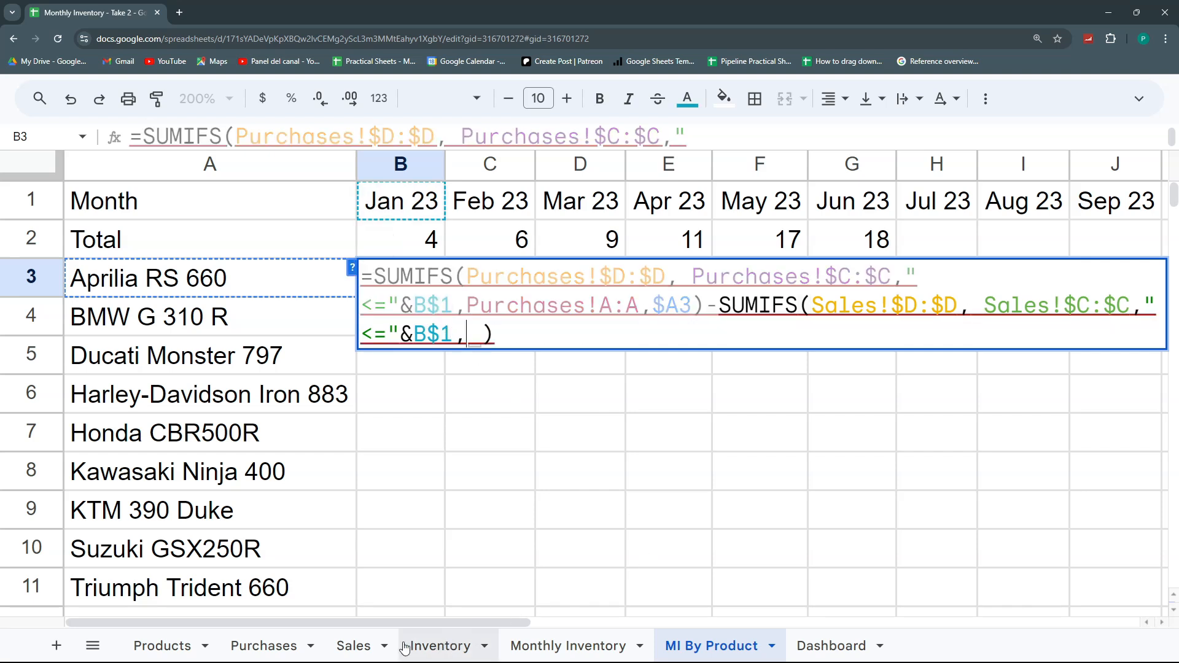
click(365, 647)
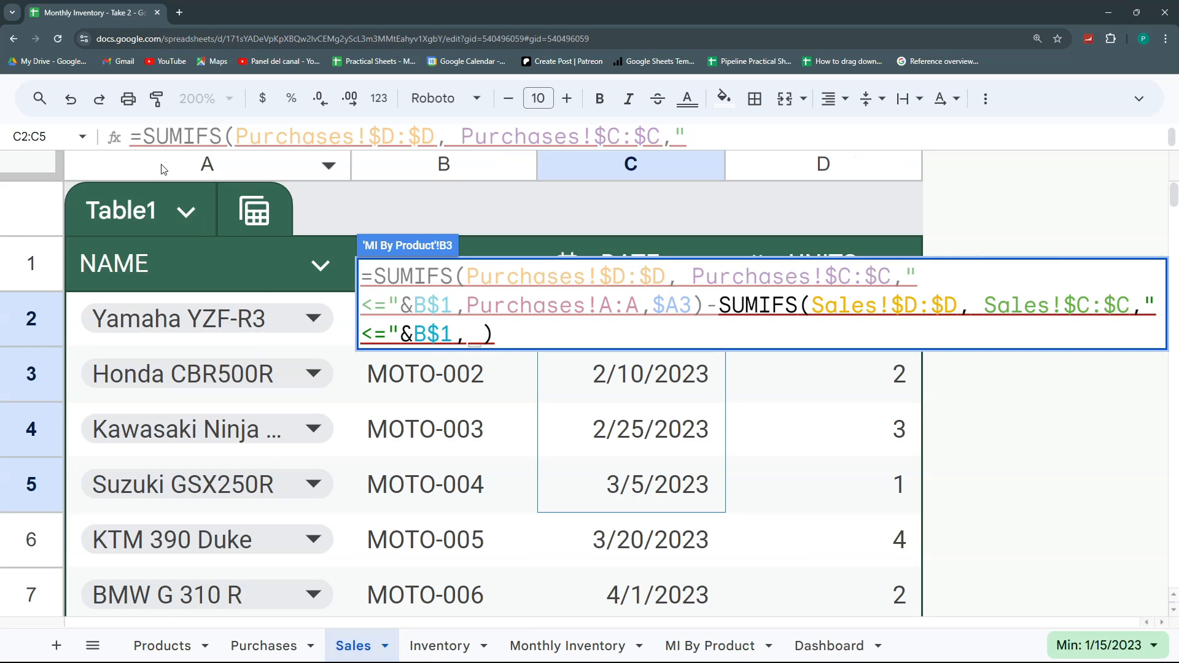
click(162, 168)
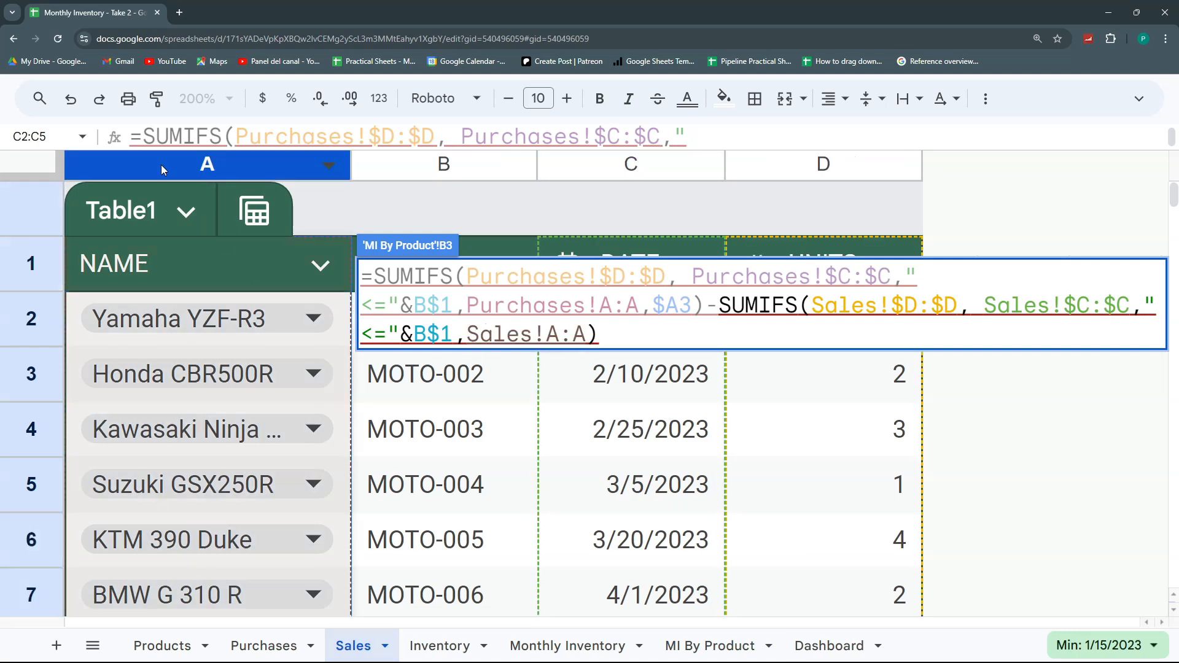
text(,)
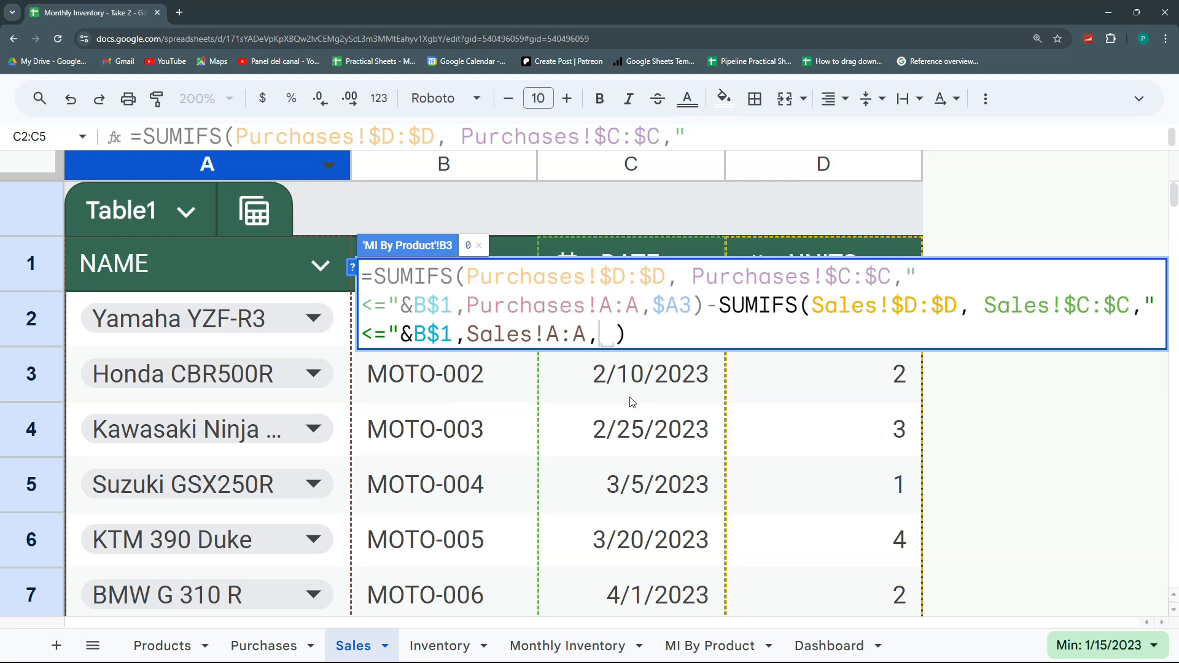
- Set the product name in column A as the Sales SUMIFS criterion in B3, locking its column as $A3
click(713, 646)
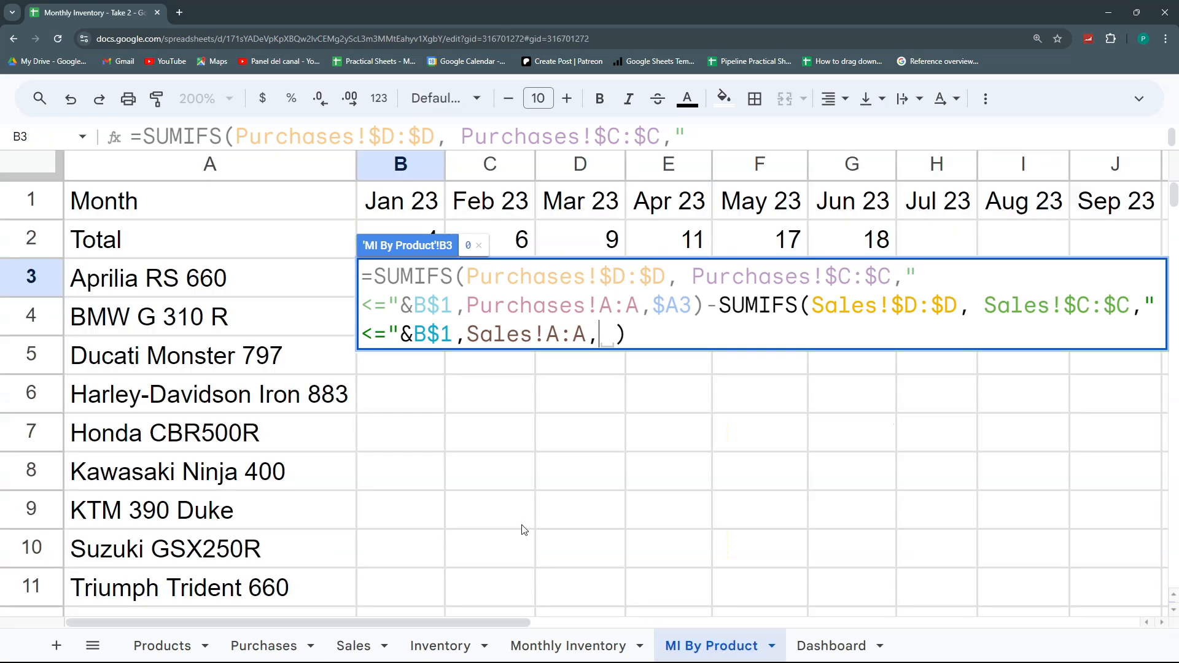
click(281, 284)
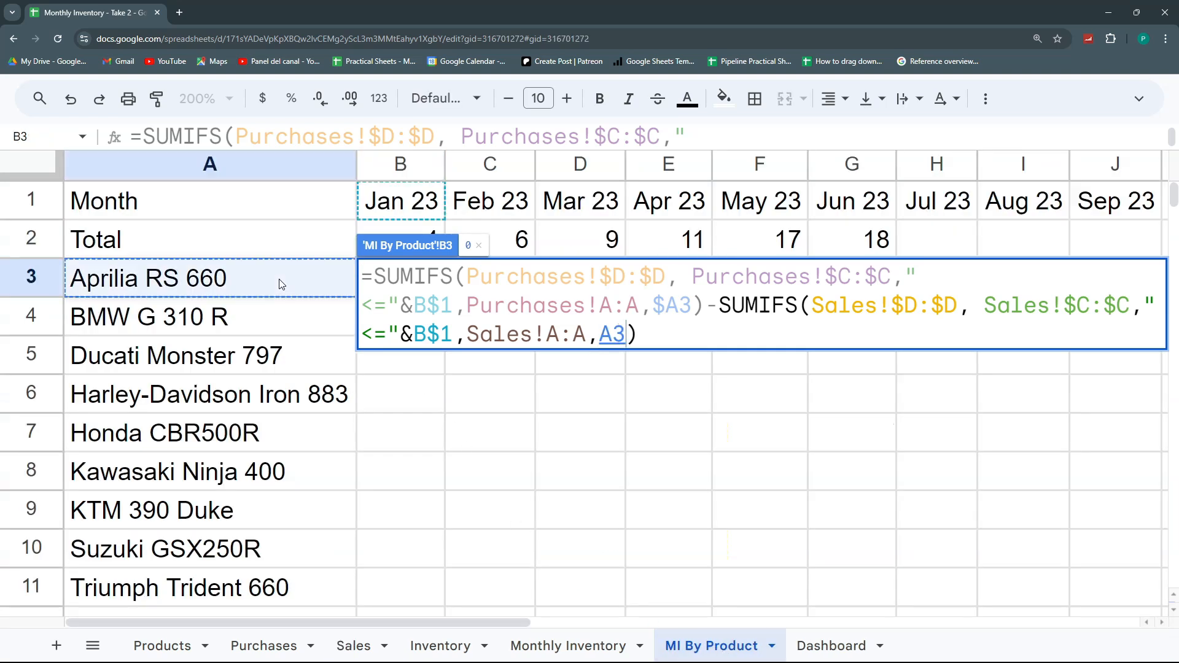
key(F4)
key(F4)
key(F4)
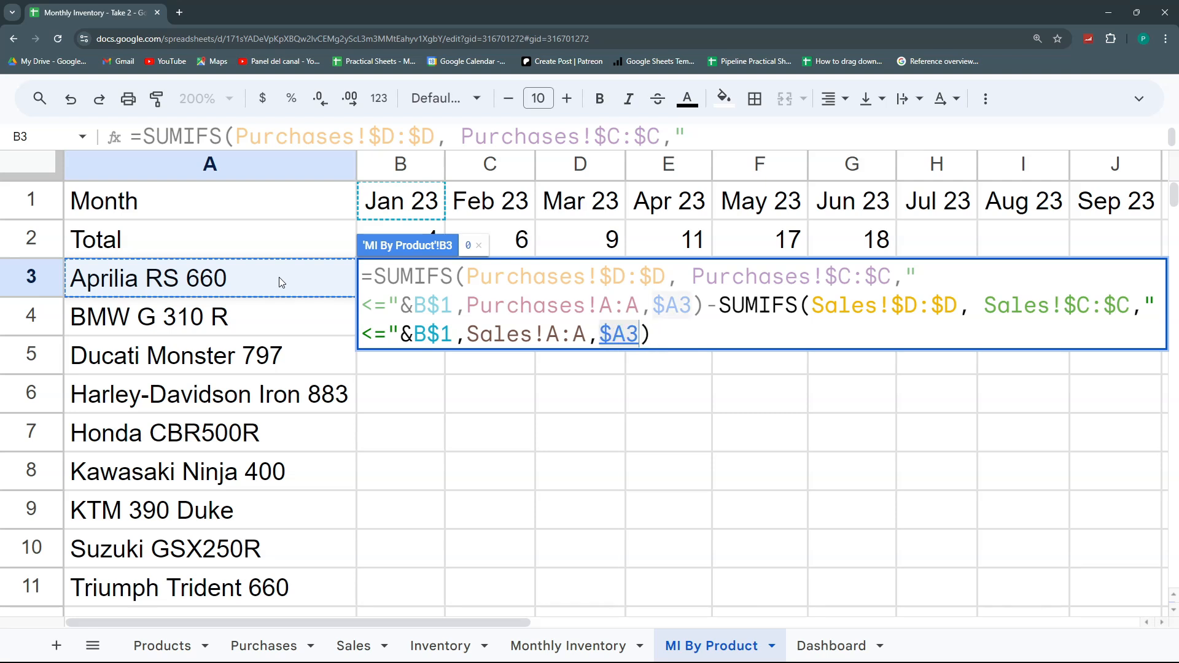
key(Return)
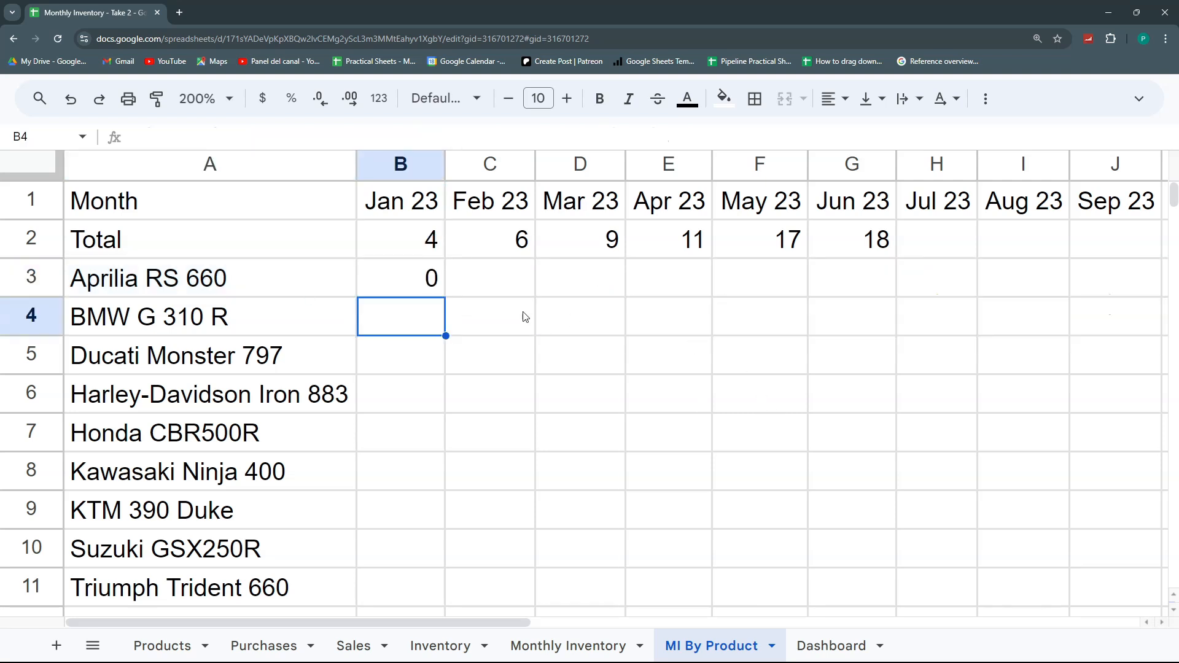
- Fill the B3 formula down to B12 for all products and compare the results with the January total
click(442, 293)
drag(446, 298, 456, 484)
key(ctrl+c)
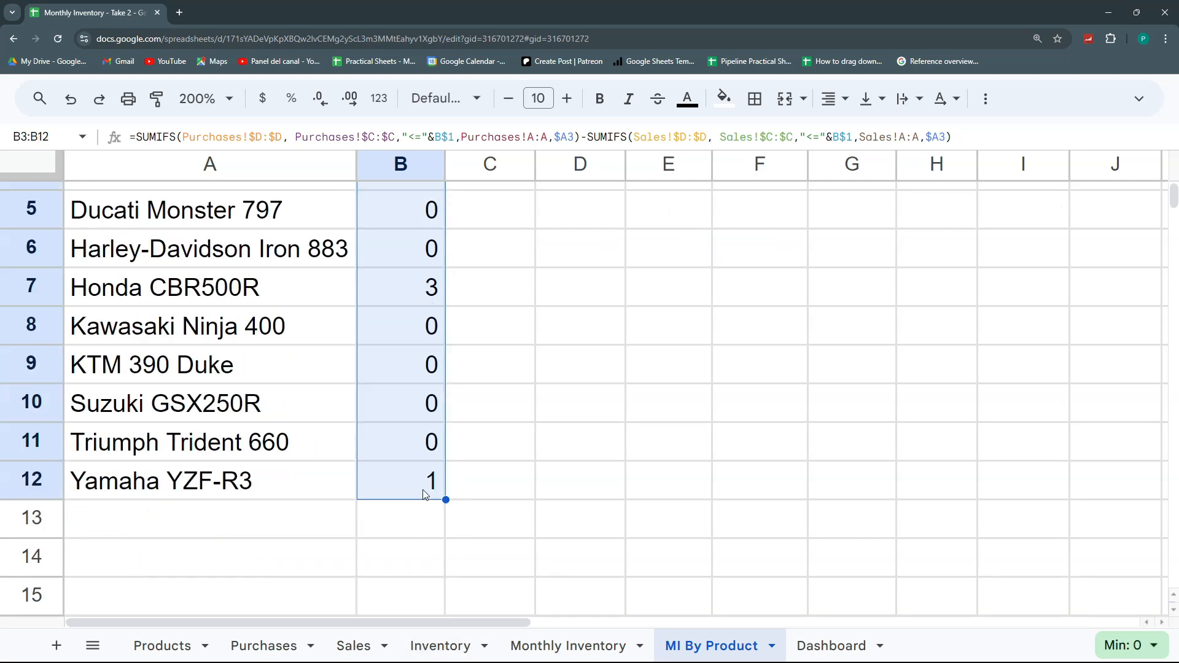
click(427, 491)
click(423, 295)
scroll(423, 295, up, 3)
click(431, 245)
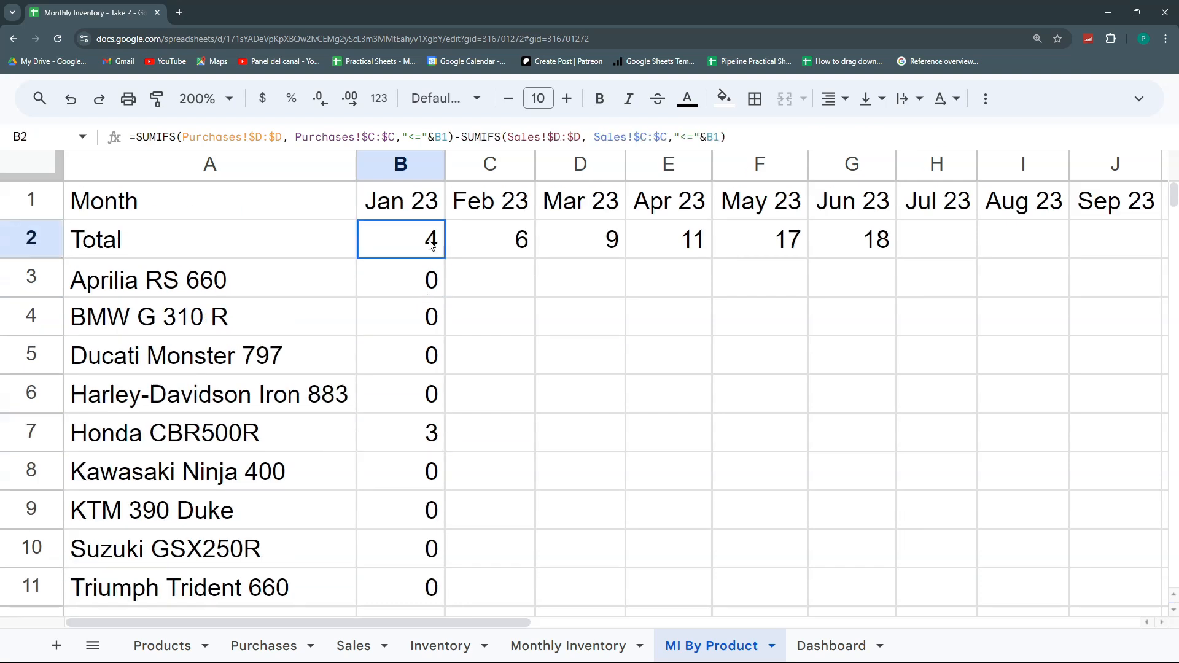
- Make the product name ranges in the B3 formula absolute as Purchases!$A:$A and Sales!$A:$A
click(425, 284)
double_click(430, 281)
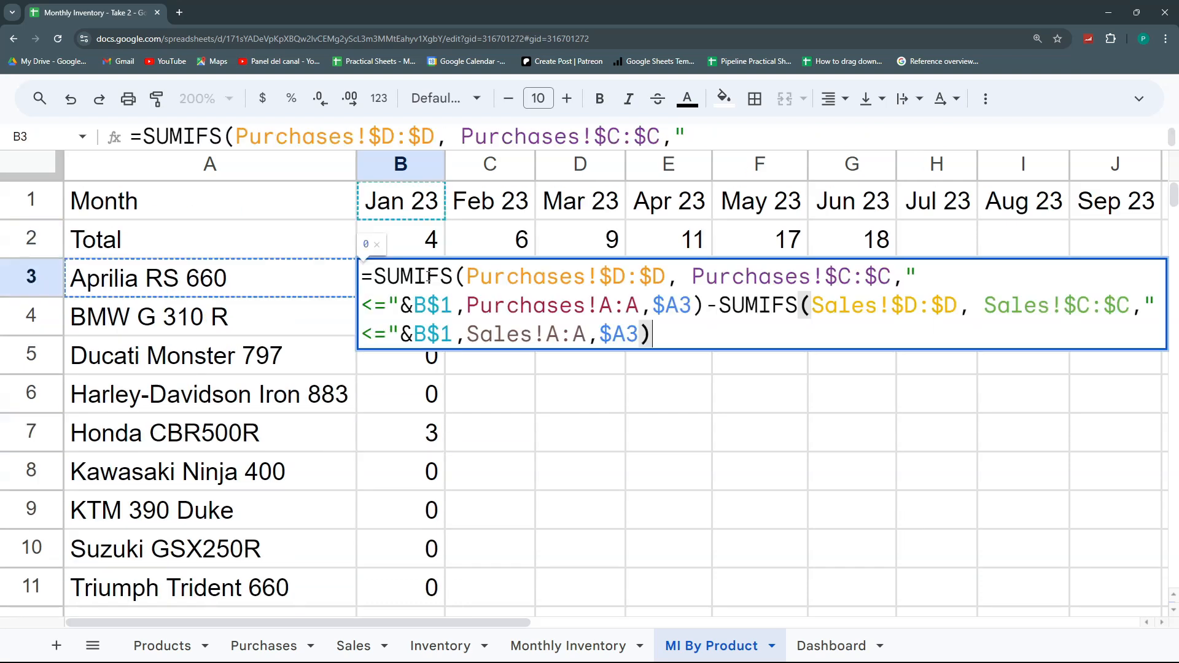
drag(641, 309, 470, 307)
key(F4)
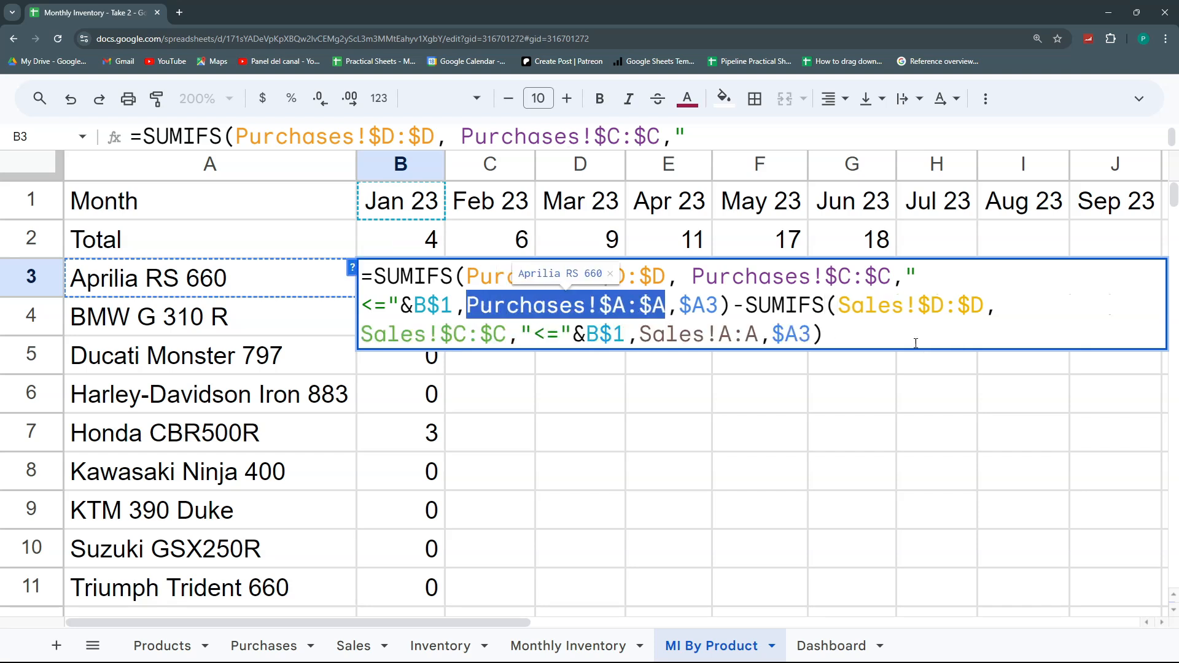
drag(756, 334, 640, 334)
key(F4)
key(Return)
- Fill the B3 formula down to row 12 and across to the Feb 23 column, covering B3:C12
click(441, 286)
drag(445, 292, 502, 494)
scroll(494, 307, up, 2)
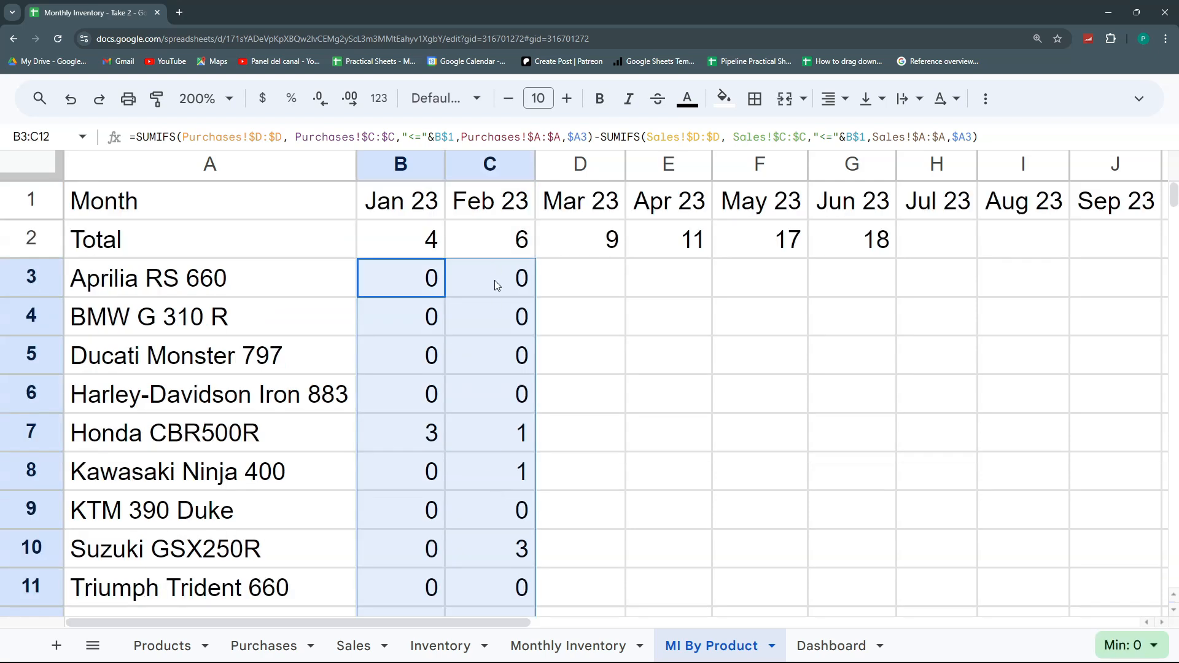
- Check the February product quantities in C7, C8, C10 and C12 against the February total
click(504, 437)
ctrl+click(518, 478)
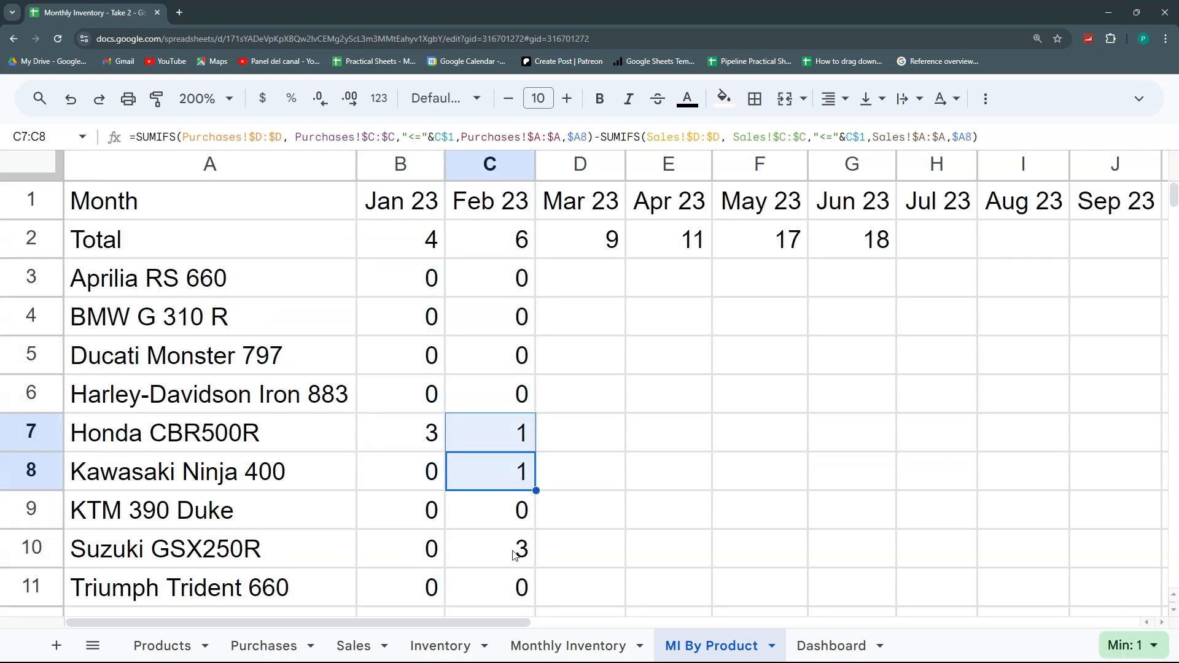
ctrl+click(518, 543)
scroll(515, 516, down, 2)
ctrl+click(511, 509)
scroll(507, 504, up, 2)
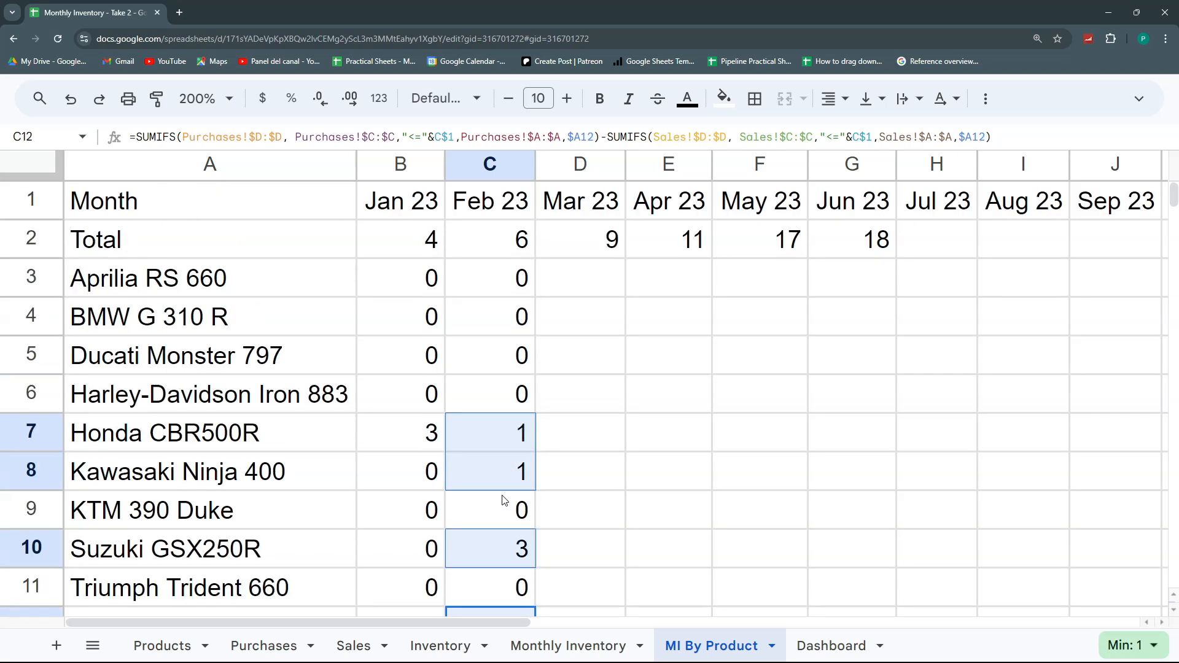
click(485, 348)
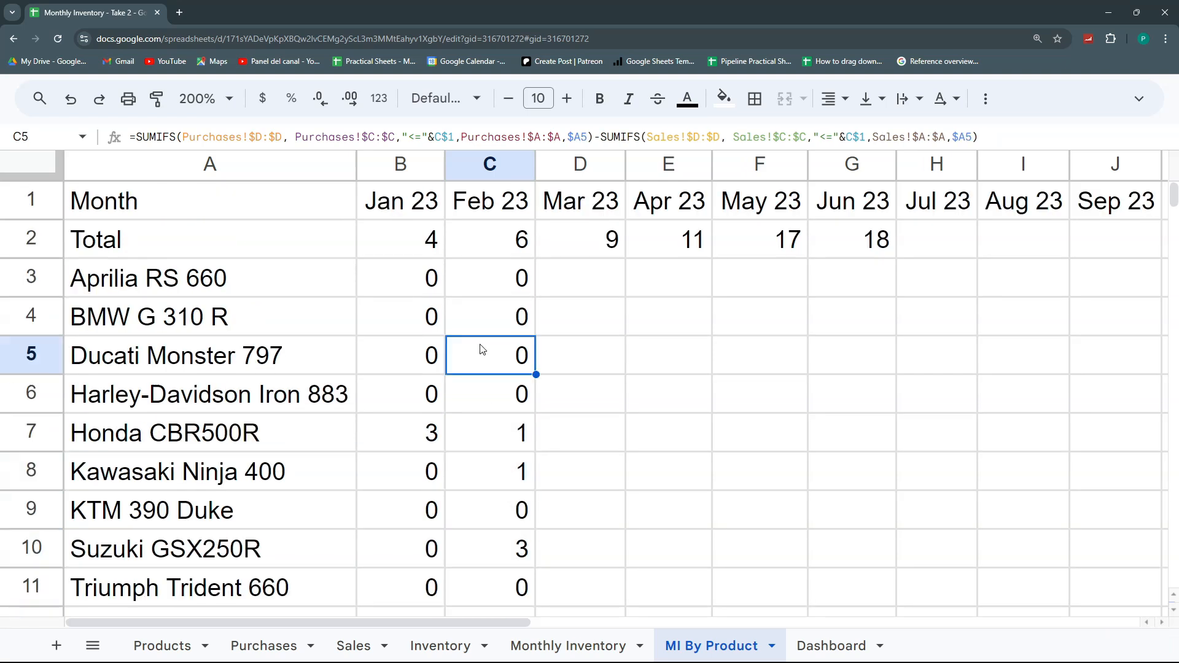
- Fill the B3:C12 inventory formulas across the remaining months to the Sep 24 column, covering B3:V12
drag(430, 278, 1062, 453)
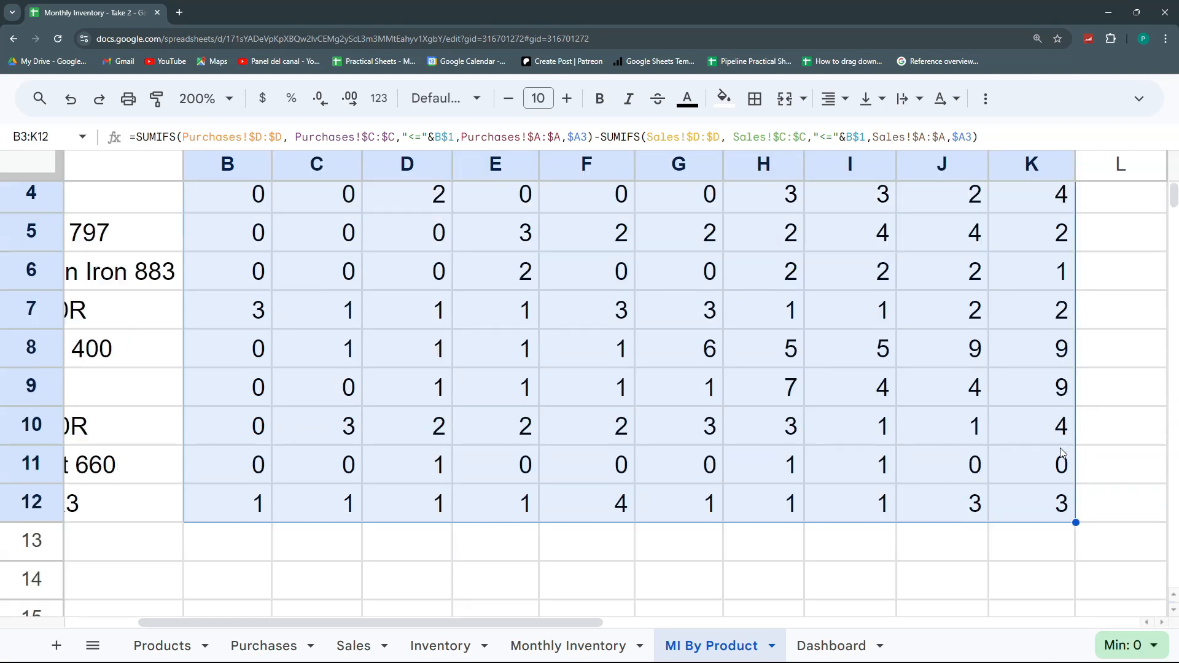
drag(548, 622, 755, 621)
scroll(681, 568, up, 2)
scroll(680, 565, down, 2)
drag(593, 523, 1148, 526)
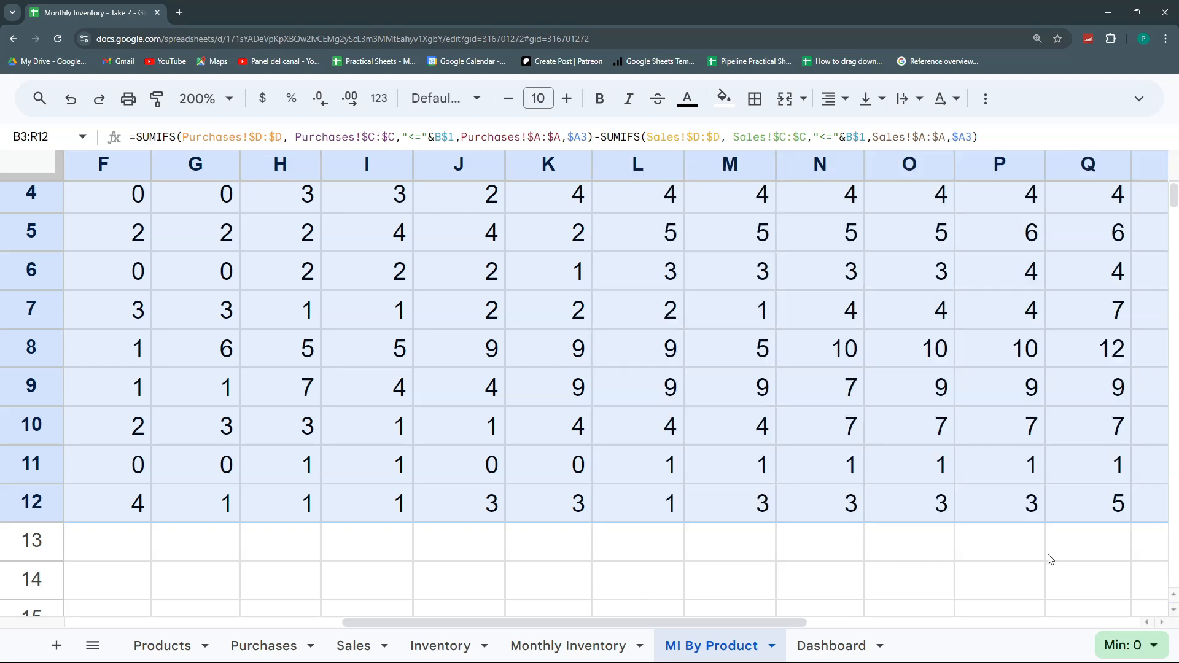
scroll(1051, 559, up, 2)
drag(790, 622, 973, 622)
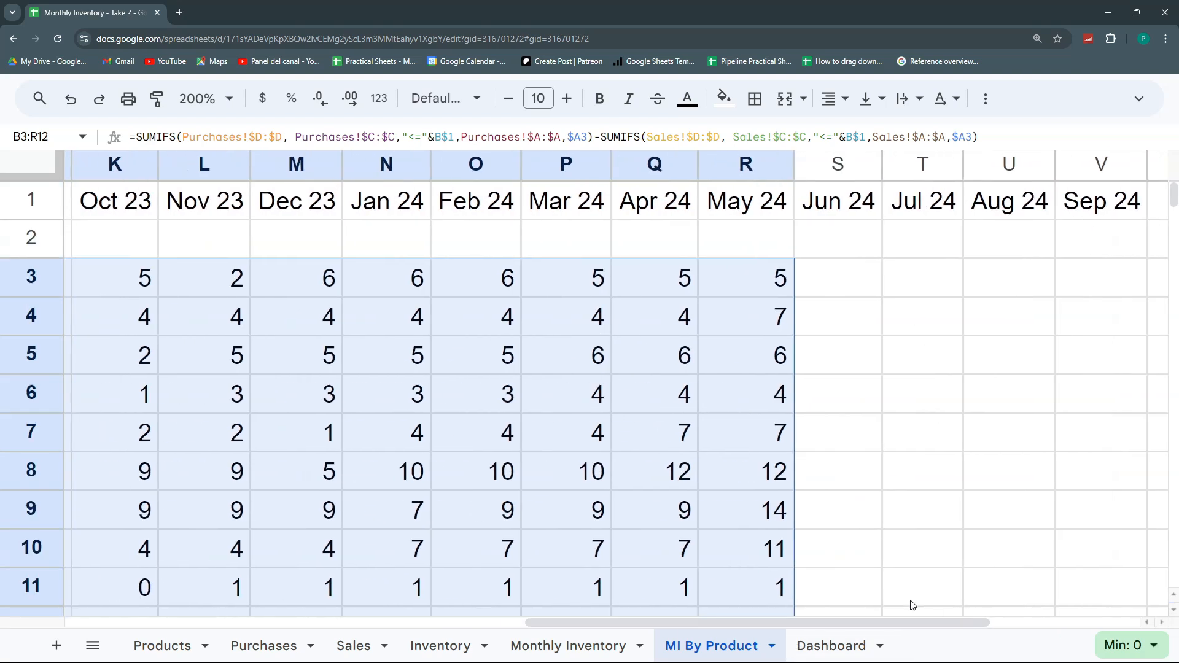
scroll(896, 584, down, 3)
drag(795, 399, 1107, 399)
drag(976, 622, 1127, 624)
scroll(921, 537, up, 3)
click(909, 483)
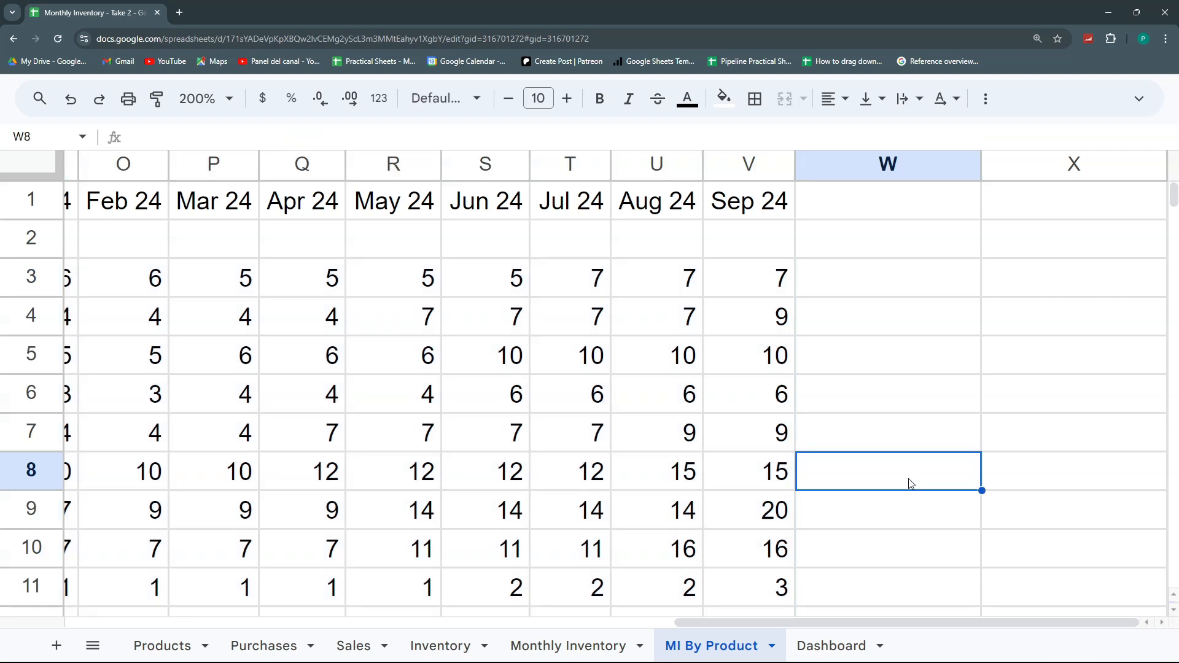
drag(862, 358, 168, 367)
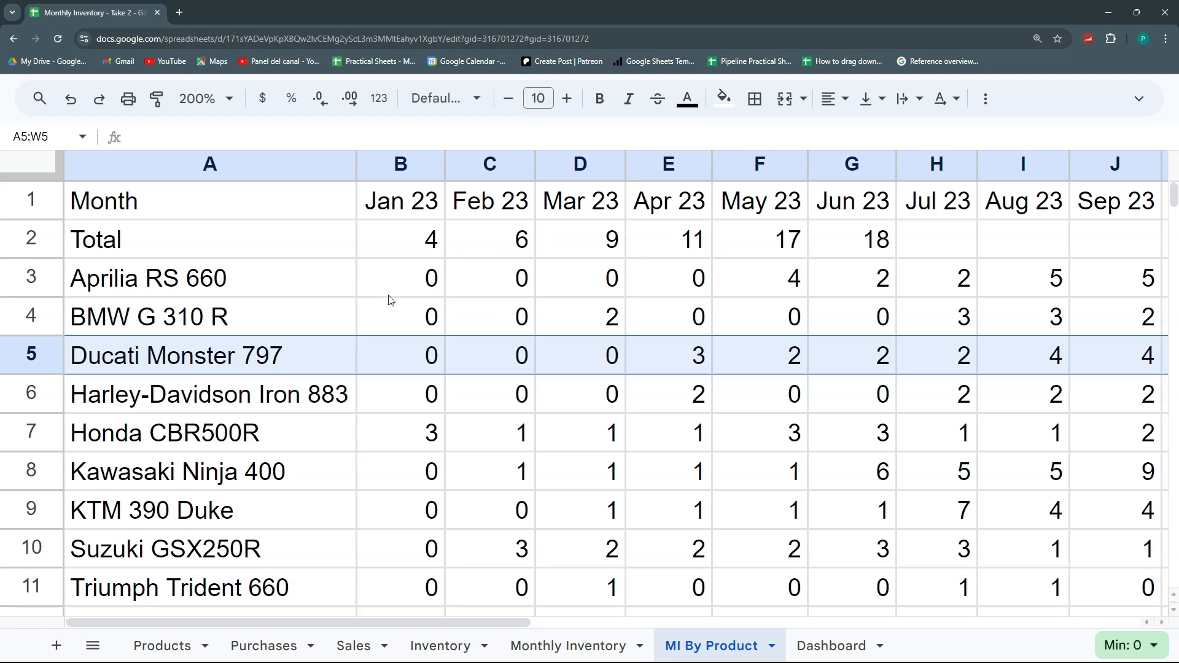
- Extend the B12 formula down to B15 to test it on rows without a product name
scroll(472, 439, down, 3)
click(423, 258)
drag(445, 277, 447, 382)
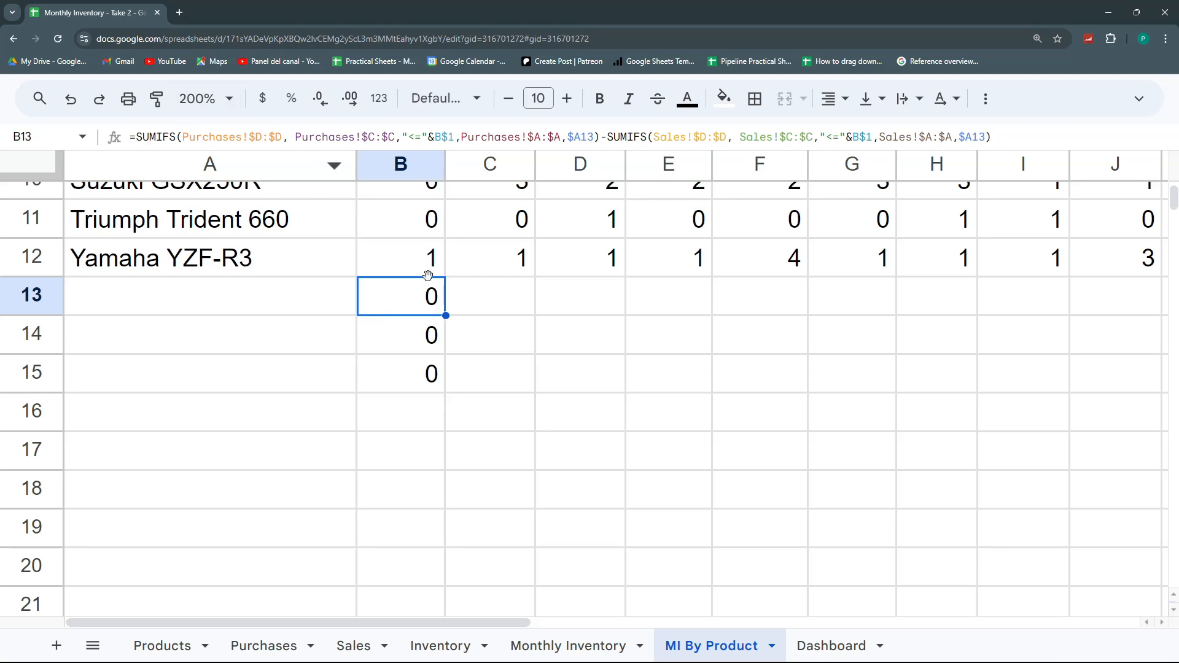
click(311, 298)
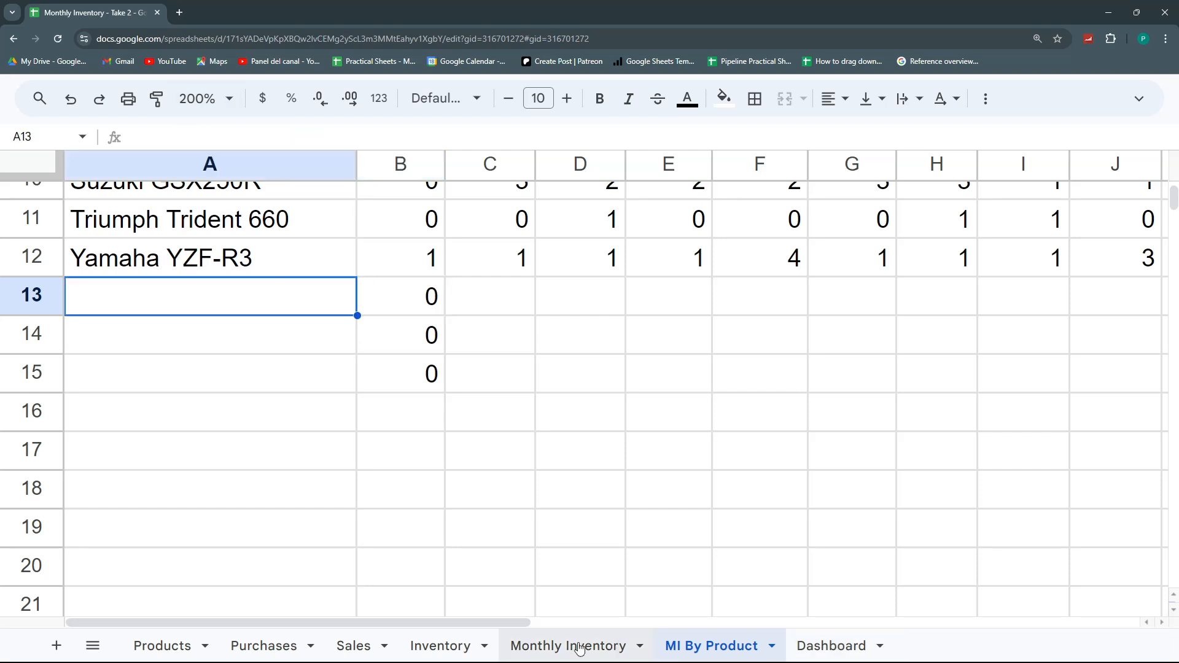
- Copy the IF(A2="",, blank test from the C2 formula on the Inventory sheet
click(448, 645)
click(594, 253)
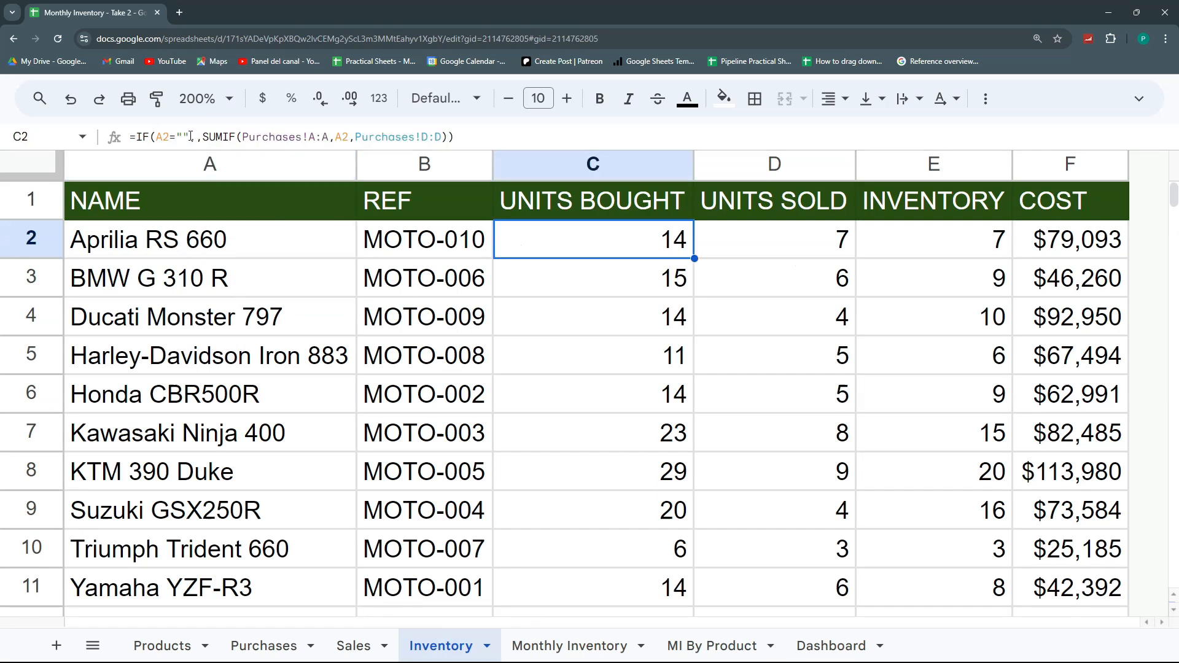
drag(189, 136, 136, 137)
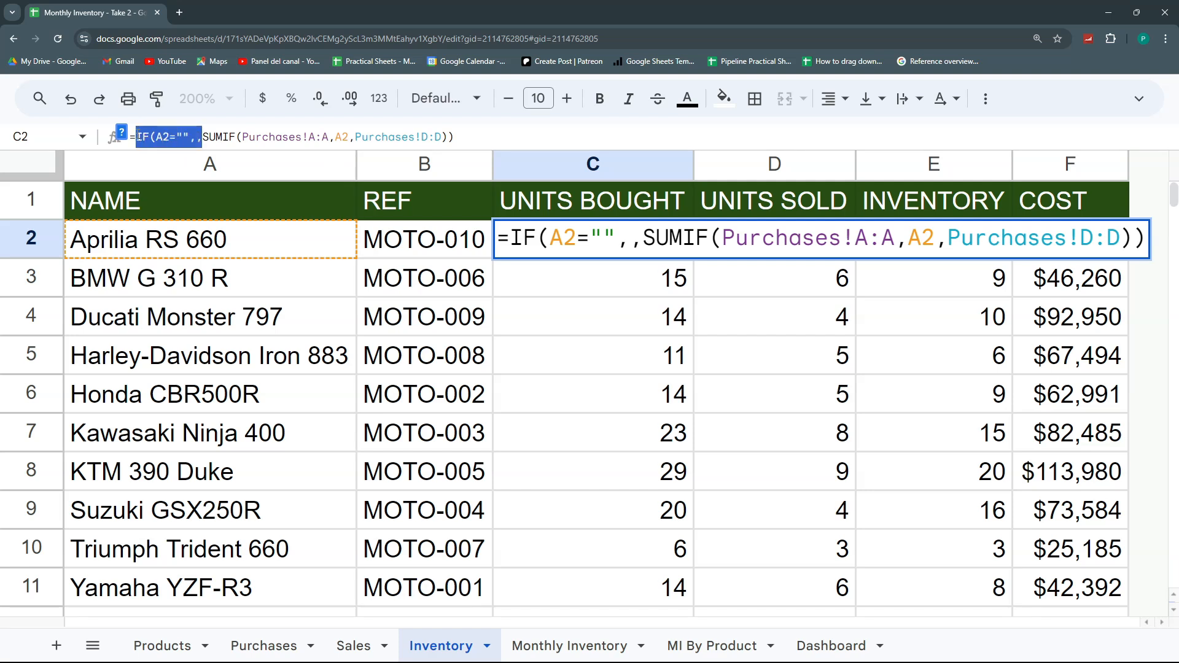
- Wrap the B3 formula on MI By Product in the copied IF blank test and change its reference to A3
click(712, 645)
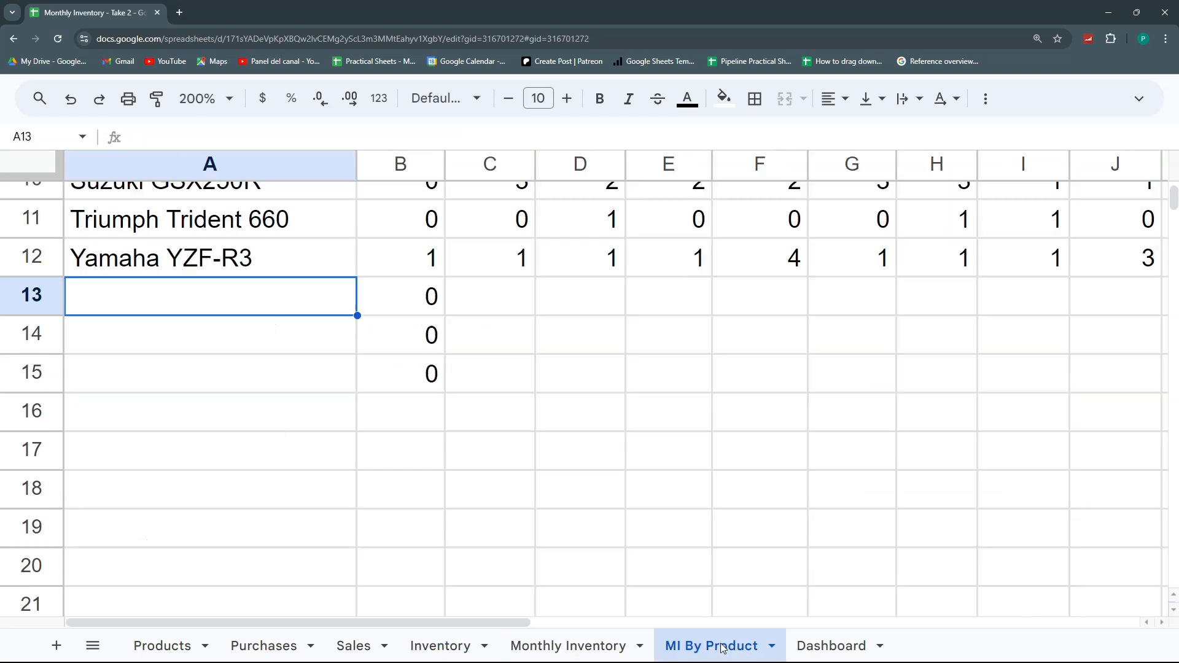
scroll(368, 295, up, 3)
click(411, 286)
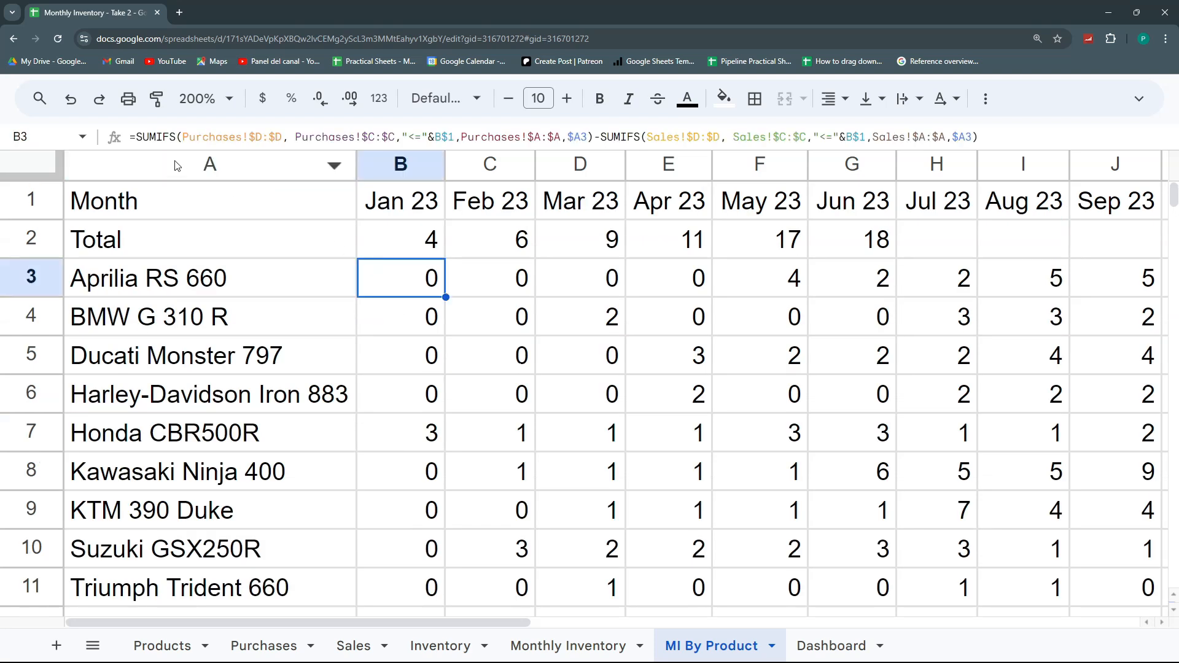
click(136, 139)
key(ctrl+v)
key(Return)
double_click(423, 280)
drag(443, 275, 426, 275)
key(BackSpace)
text(3)
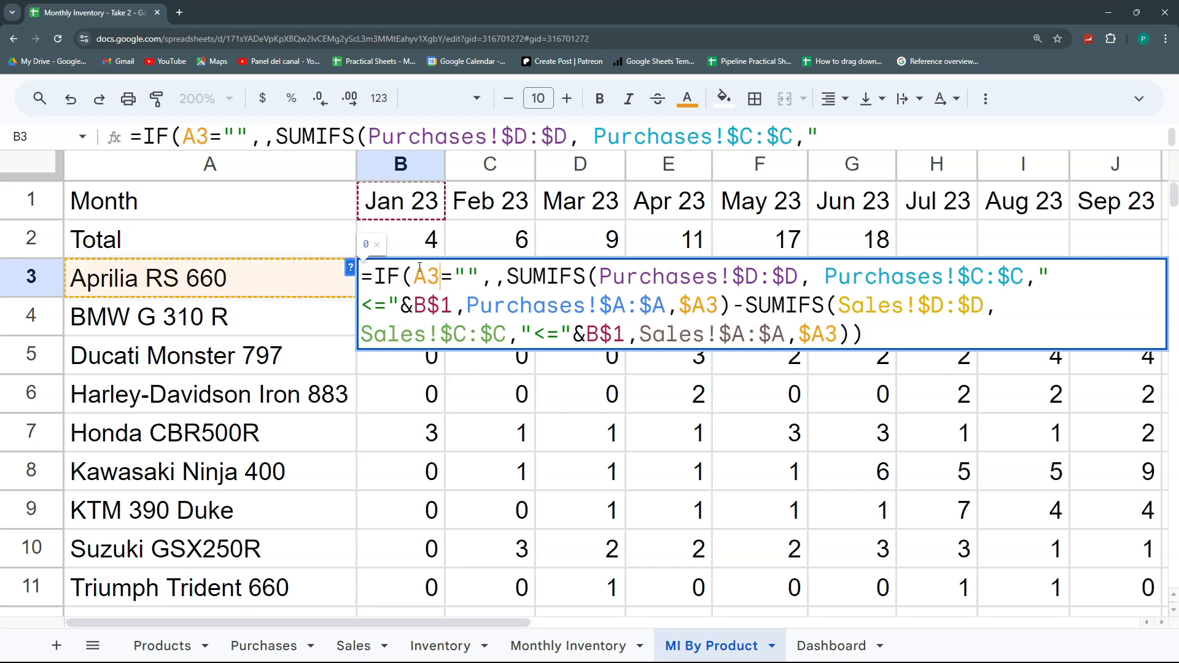
key(Return)
- Extend the B3 blank test to OR(A3="",B1="") so it also covers an empty month header
click(400, 212)
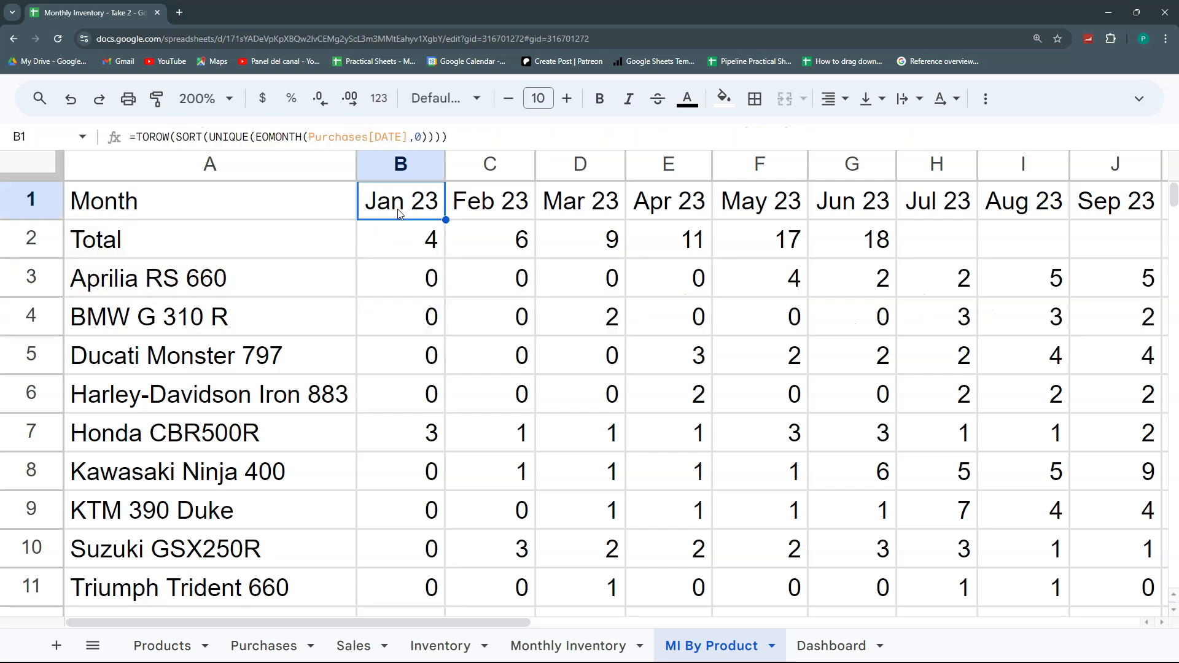
double_click(417, 273)
click(413, 276)
text(OR)
key(BackSpace)
key(BackSpace)
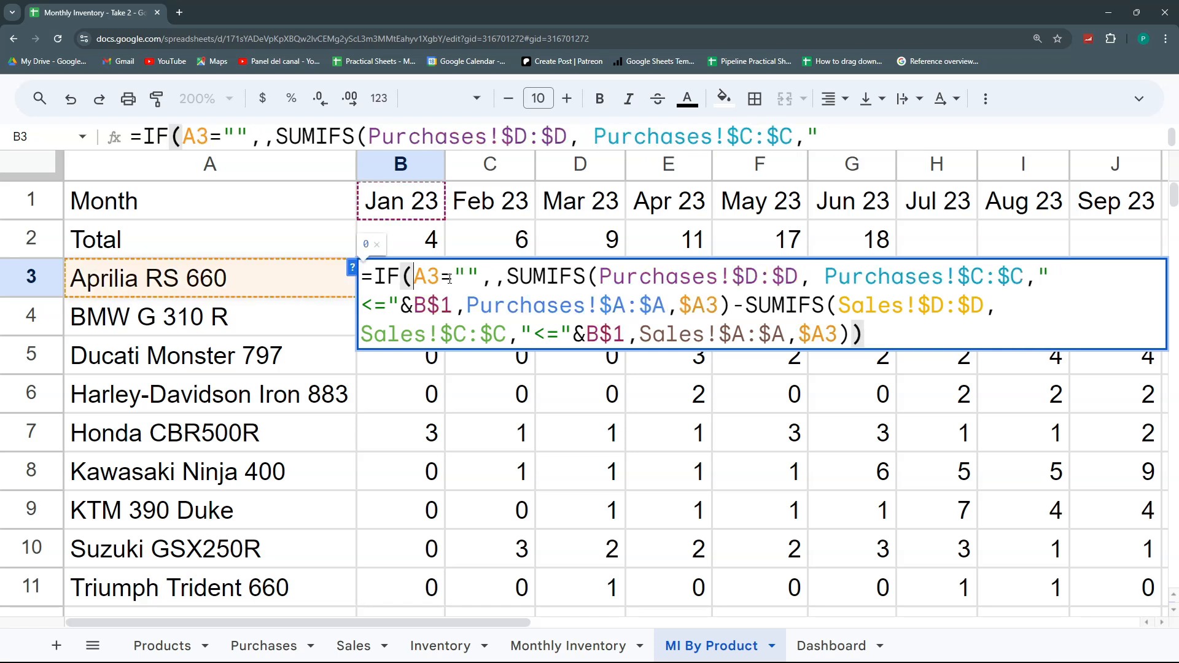
text(OR()
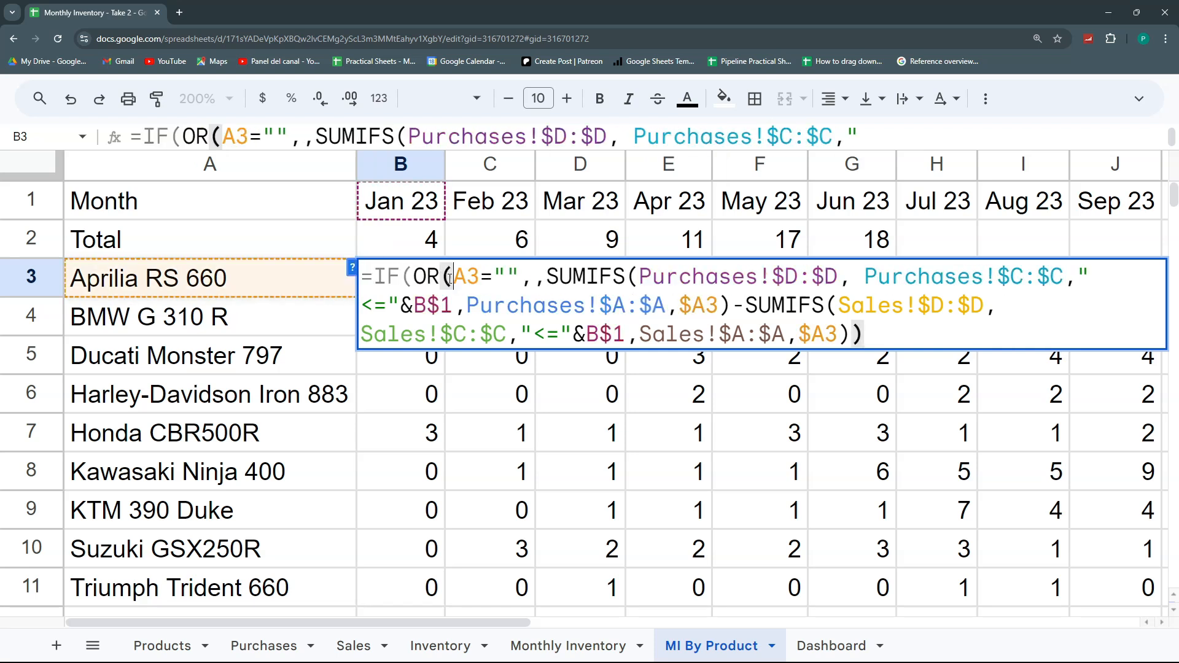
click(522, 277)
text(,)
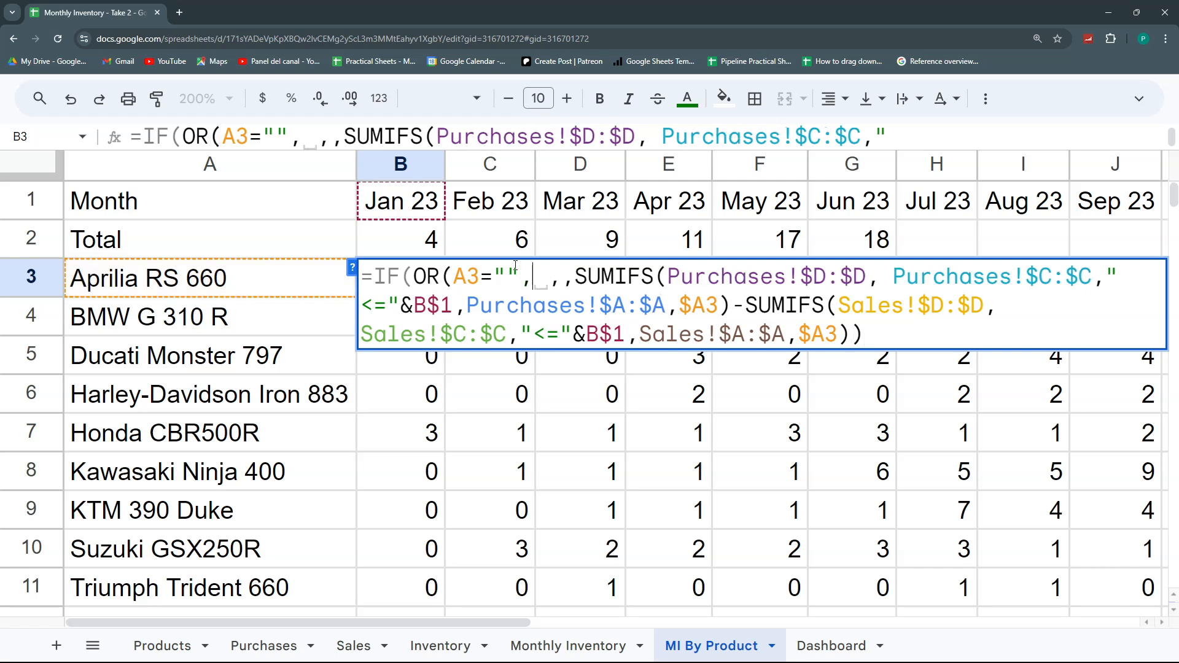
click(417, 205)
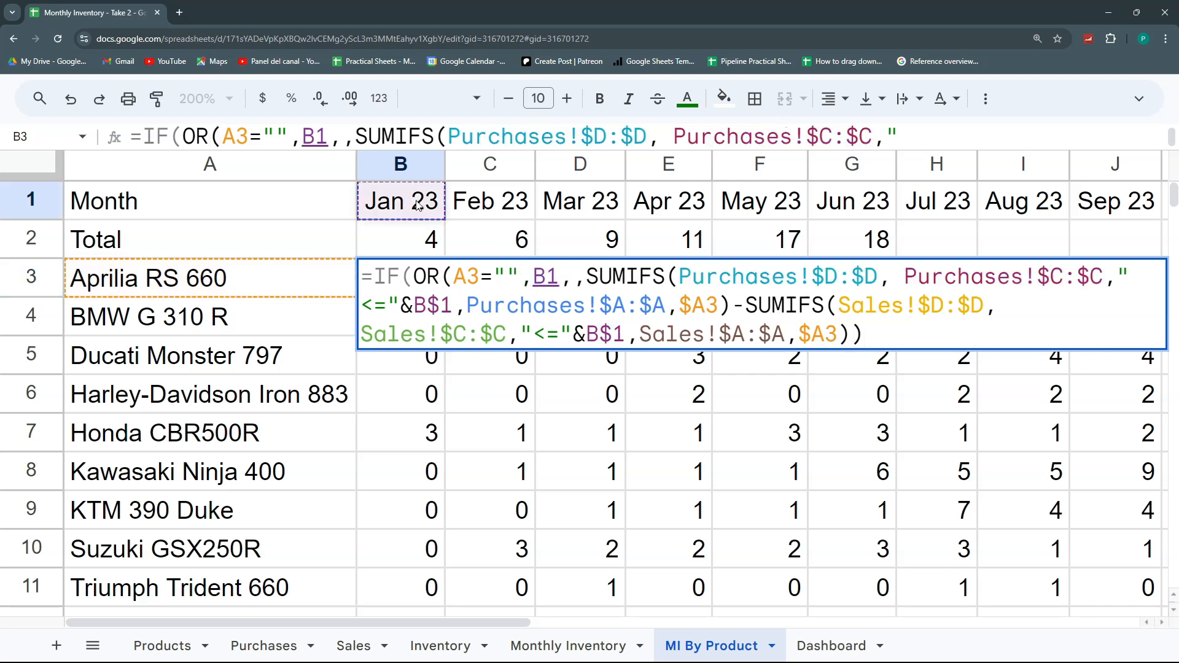
text(=)
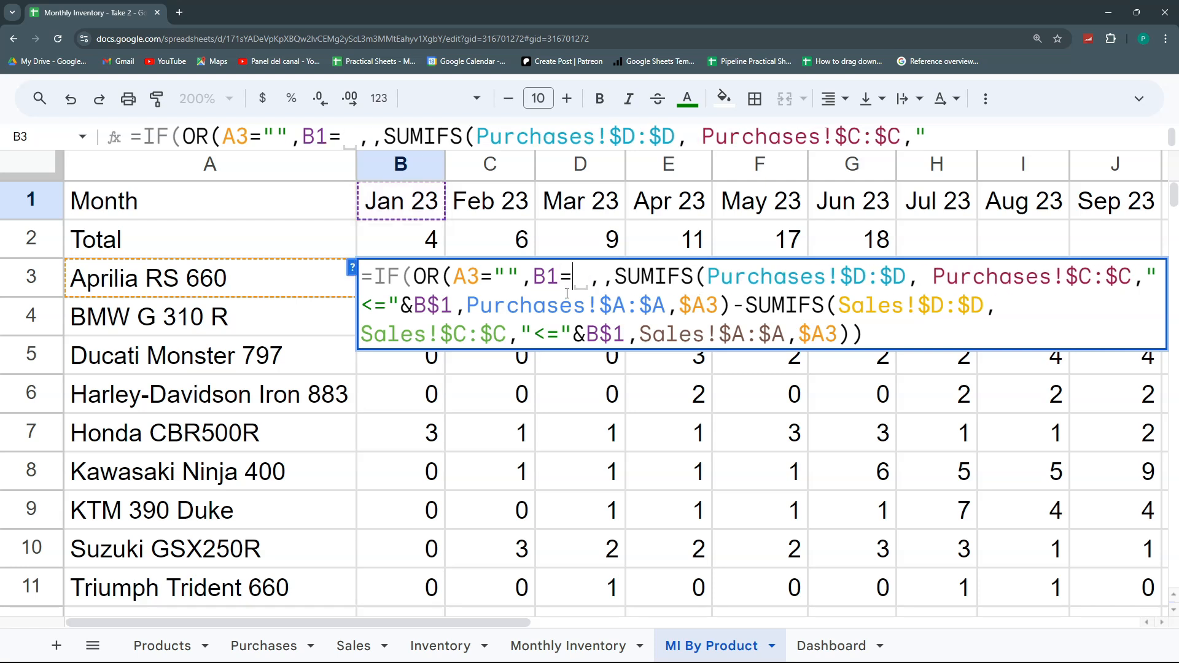
text("")
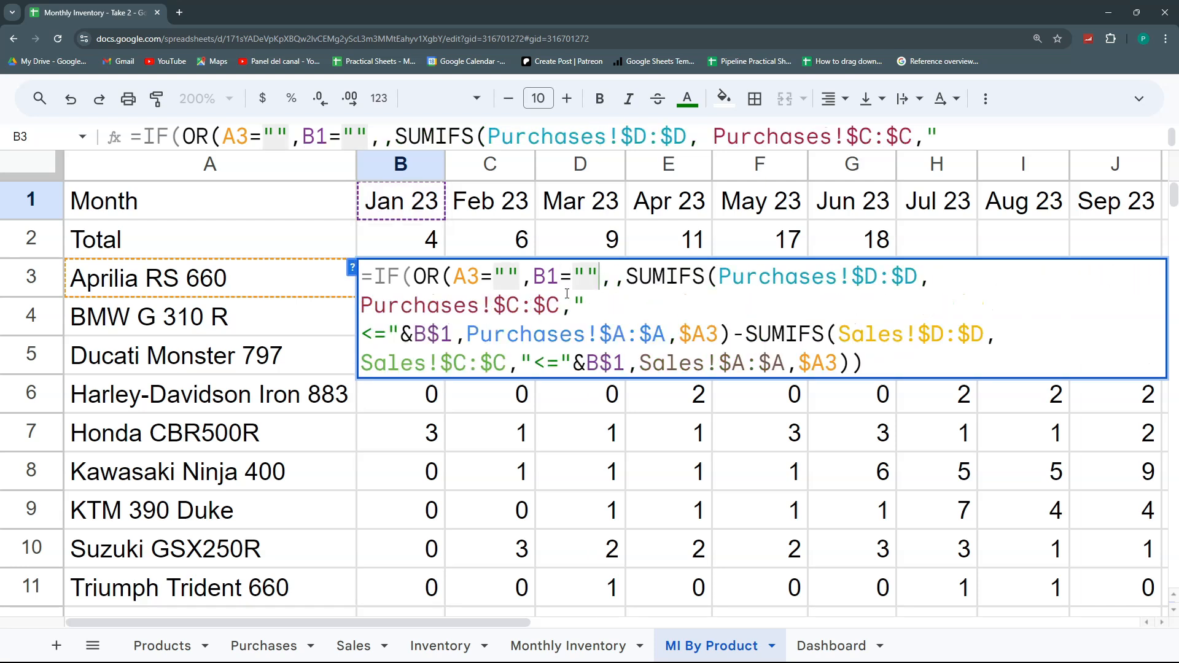
text())
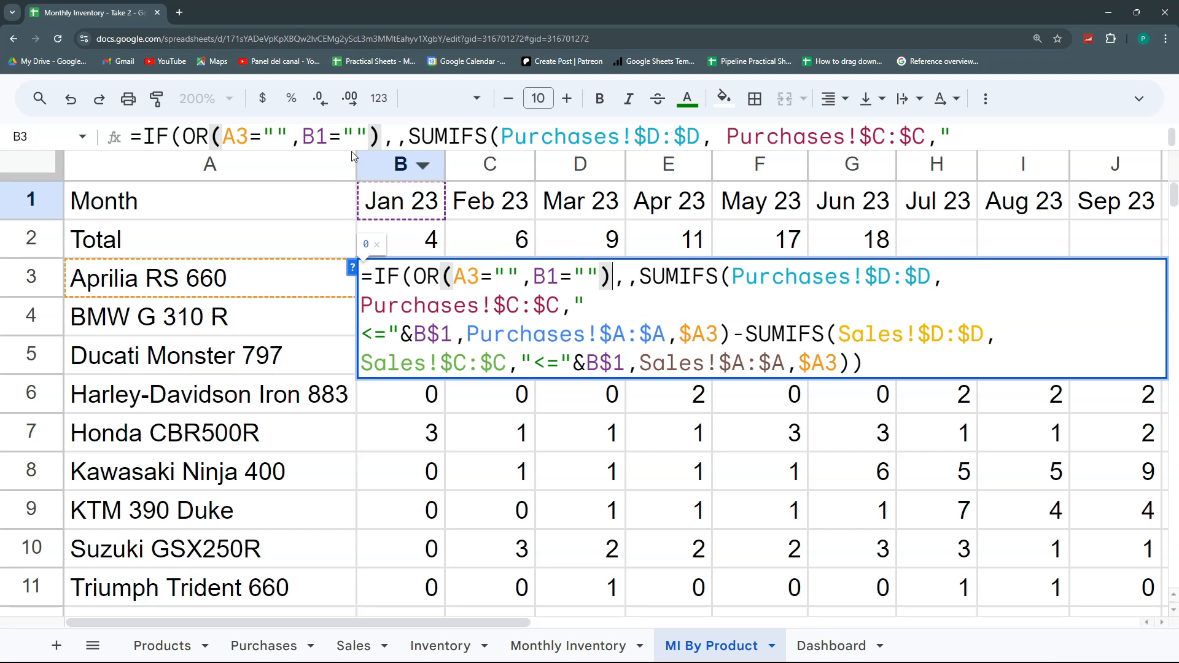
- Make the references in the B3 OR test mixed as $A3 and B$1, and accept the formula
double_click(461, 276)
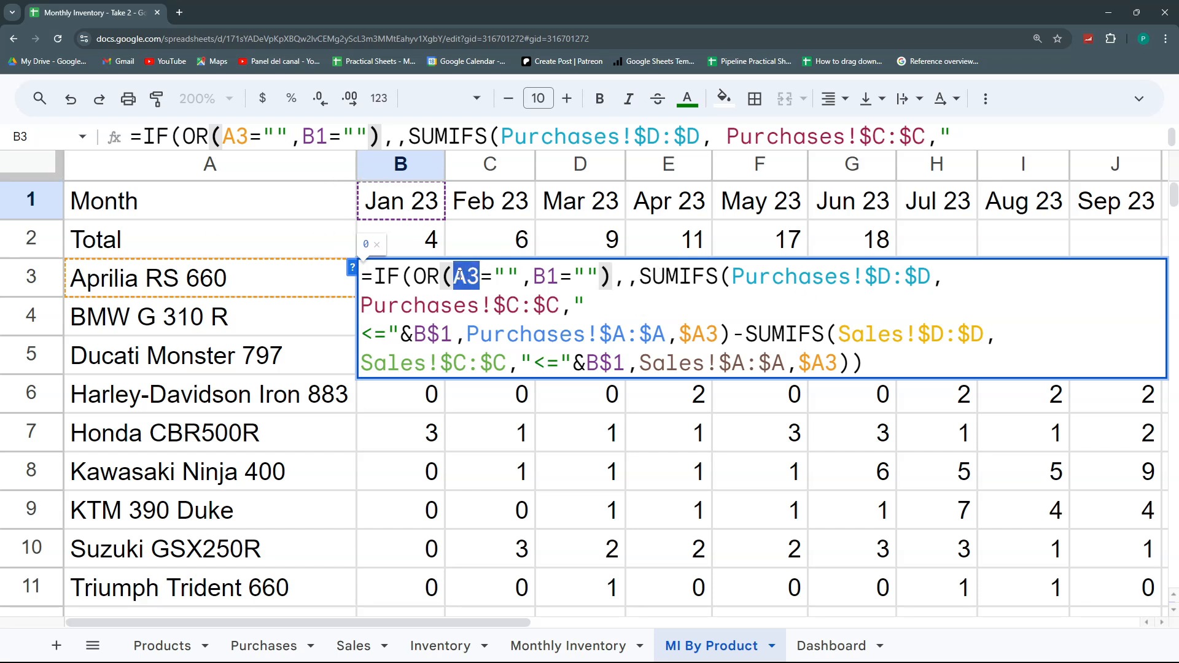
key(F4)
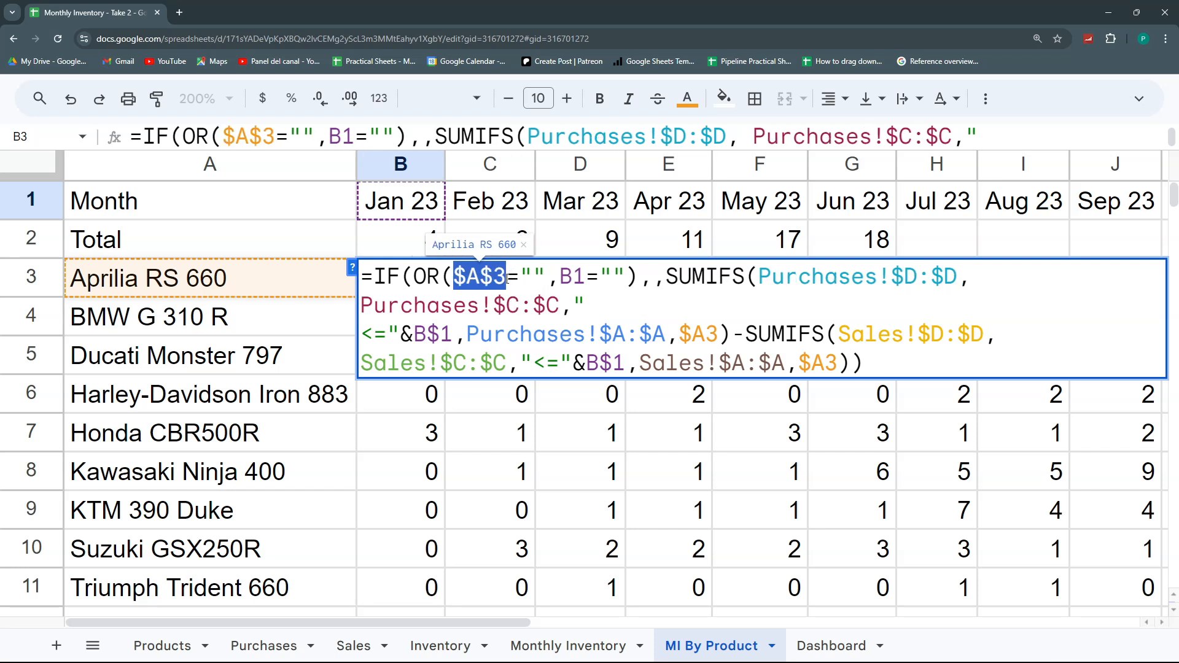
key(F4)
key(F4)
drag(574, 277, 546, 276)
key(F4)
key(F4)
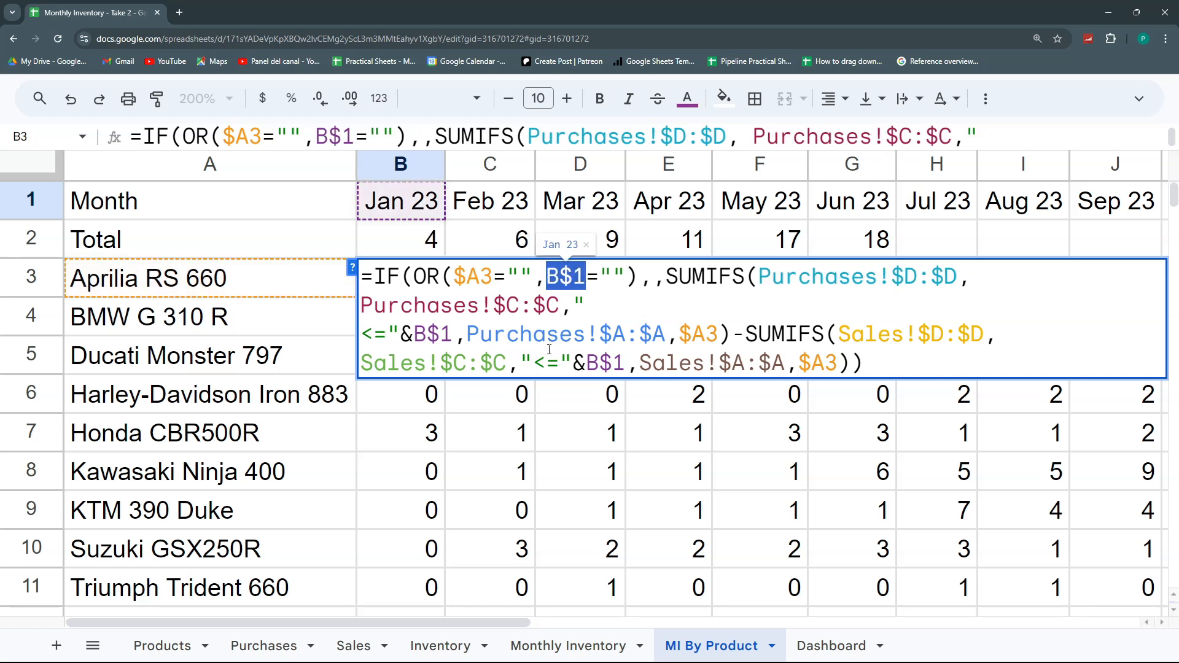
key(Return)
- Fill the B3 formula across to column X and down to row 1001, covering B3:X1001
click(441, 293)
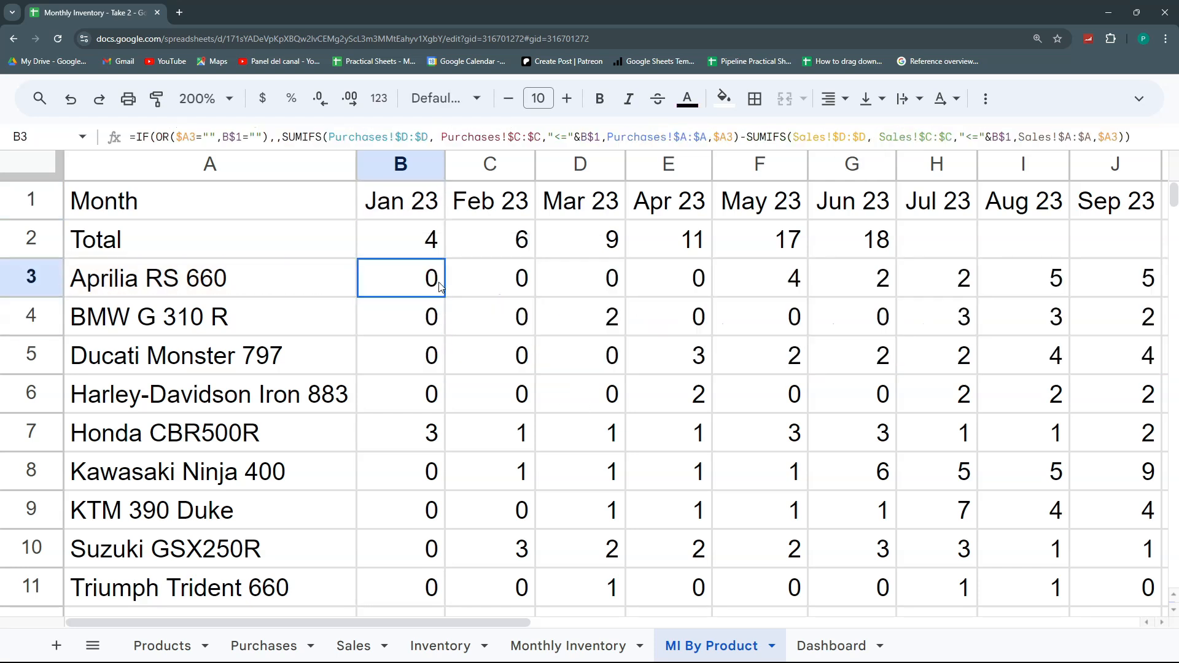
drag(444, 296, 1170, 301)
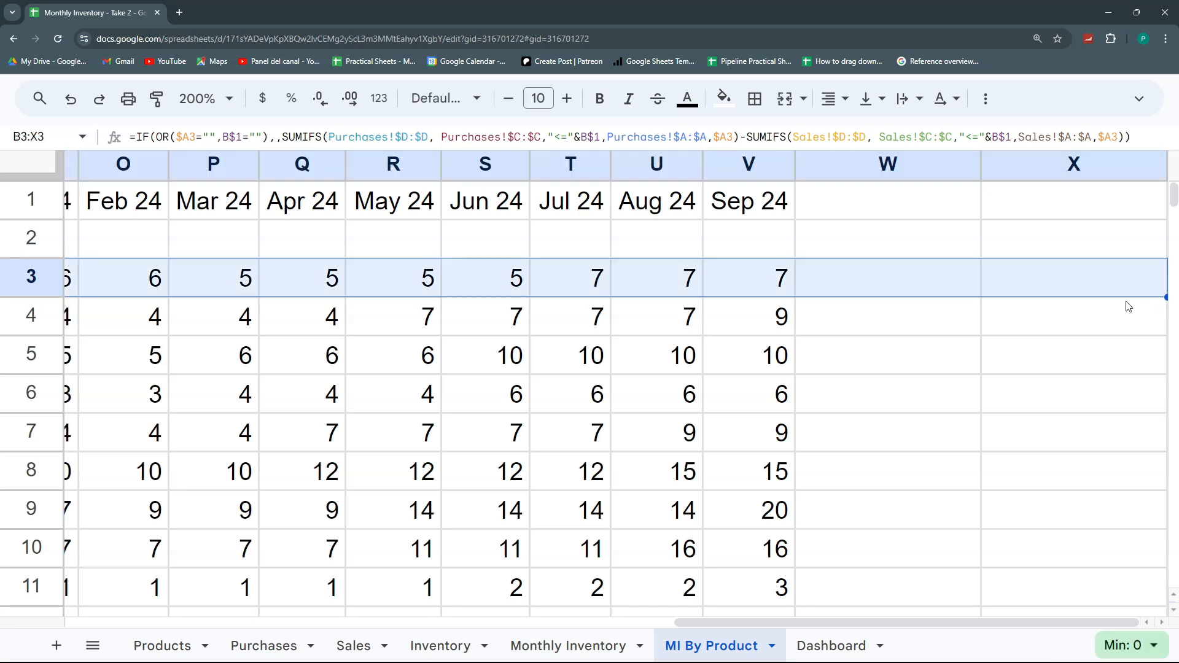
key(ctrl+shift+Down)
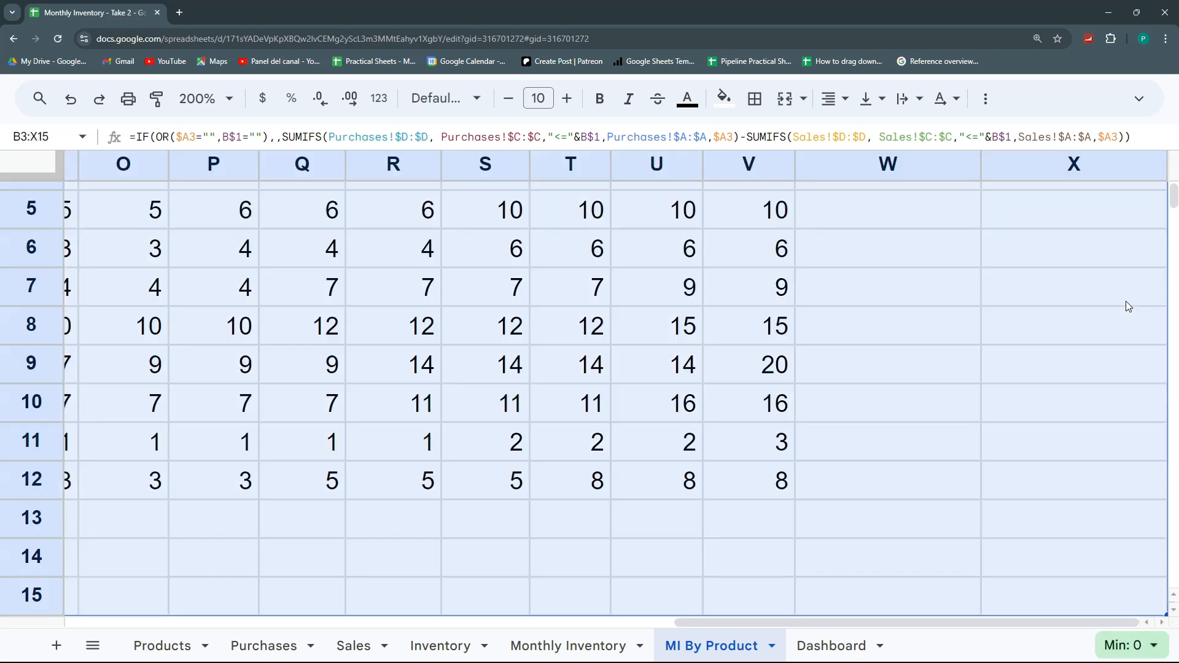
key(ctrl+shift+Down)
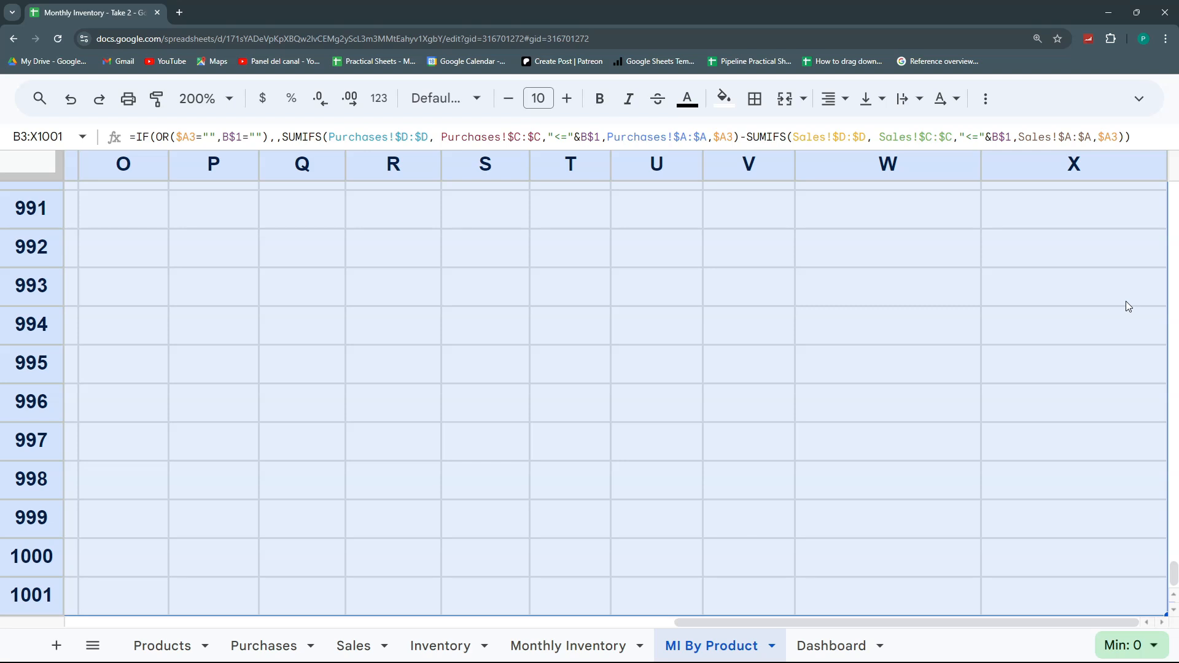
key(Left)
key(Up)
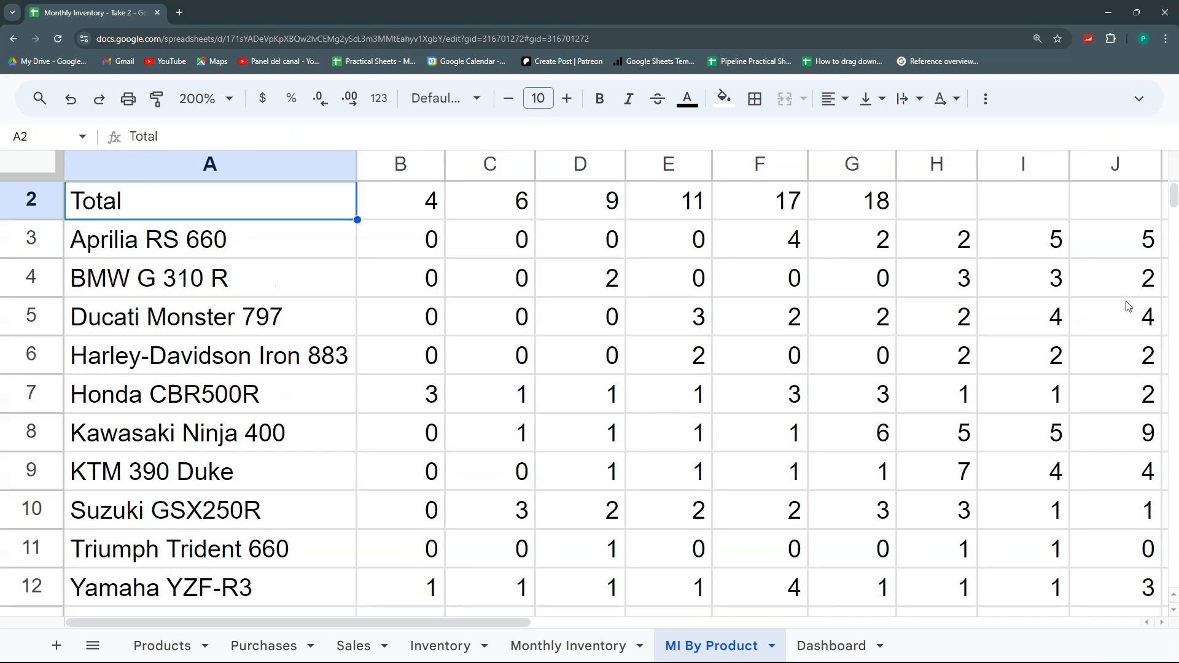
- Check the filled formulas in the product rows and in the rows below the last product
key(Down)
key(Down)
key(Down)
key(Down)
key(Down)
key(Down)
key(Down)
key(Down)
key(Down)
key(Down)
key(Down)
key(Down)
key(Down)
key(Down)
key(Up)
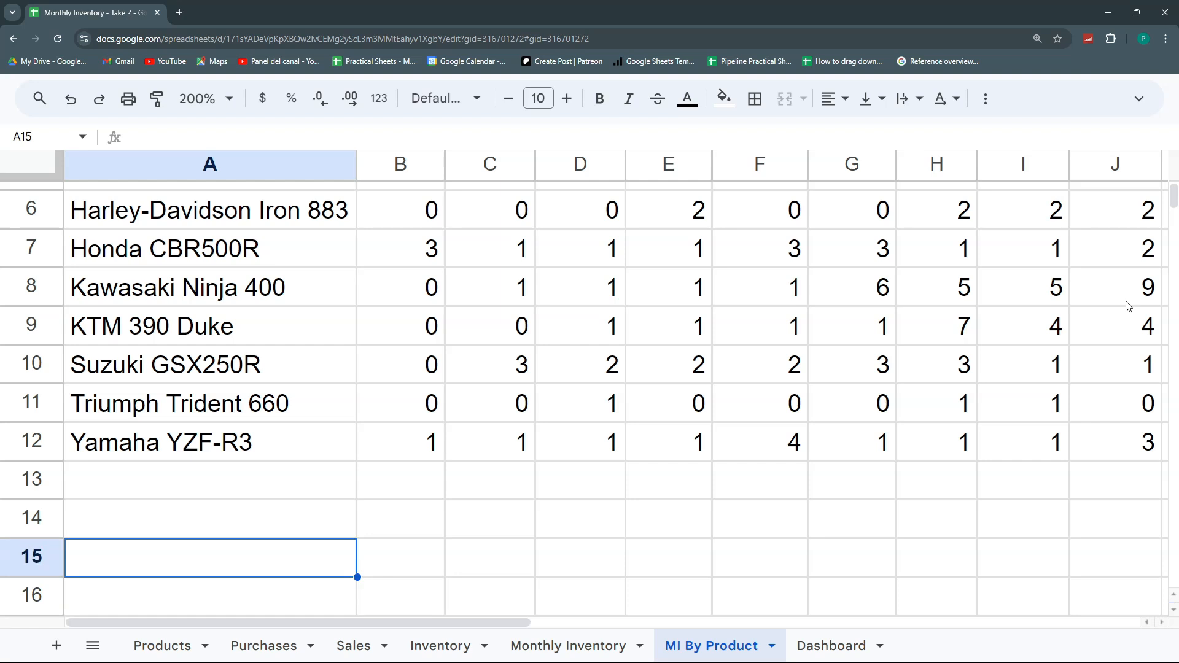
key(ctrl+Home)
key(Right)
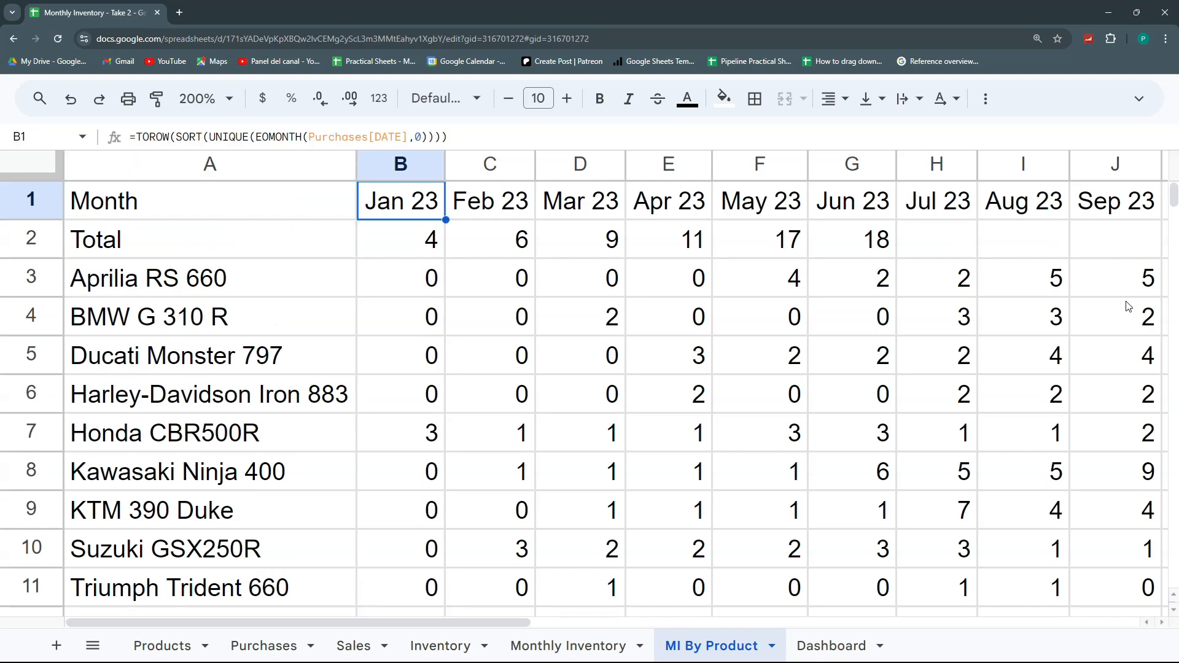
- Fill the Total formula from G2 across the remaining months to column X
click(866, 256)
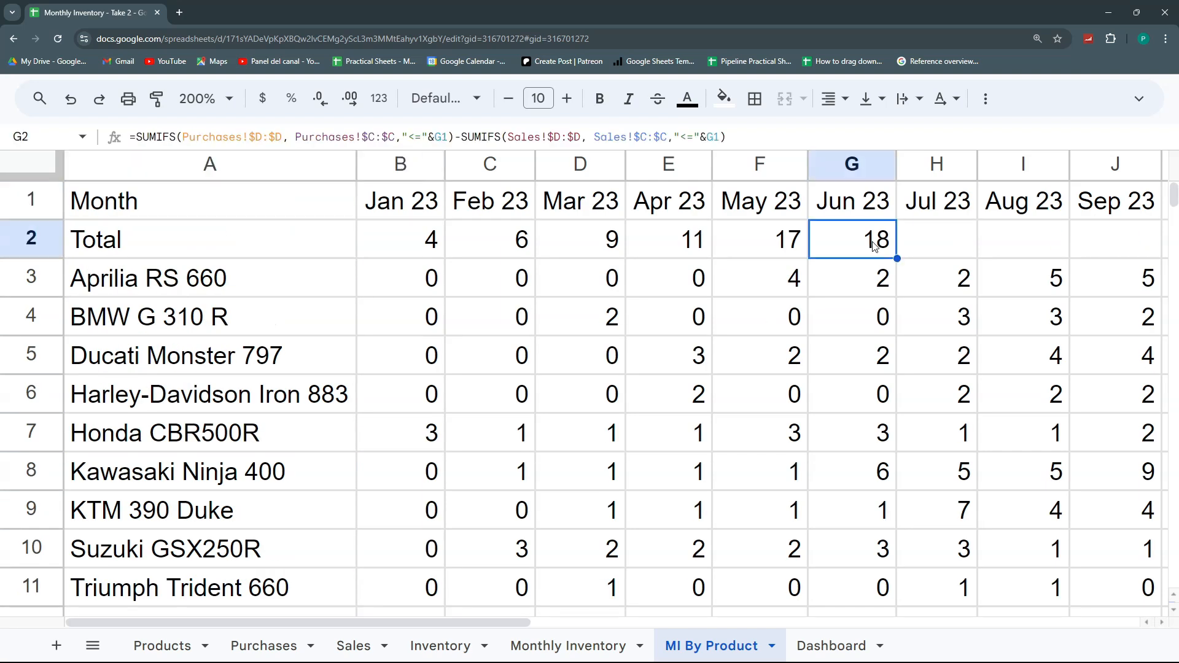
drag(896, 257, 1166, 269)
- Review the row 3 formulas from W3 back to A3 and inspect the formulas in E5 and the January total
click(907, 279)
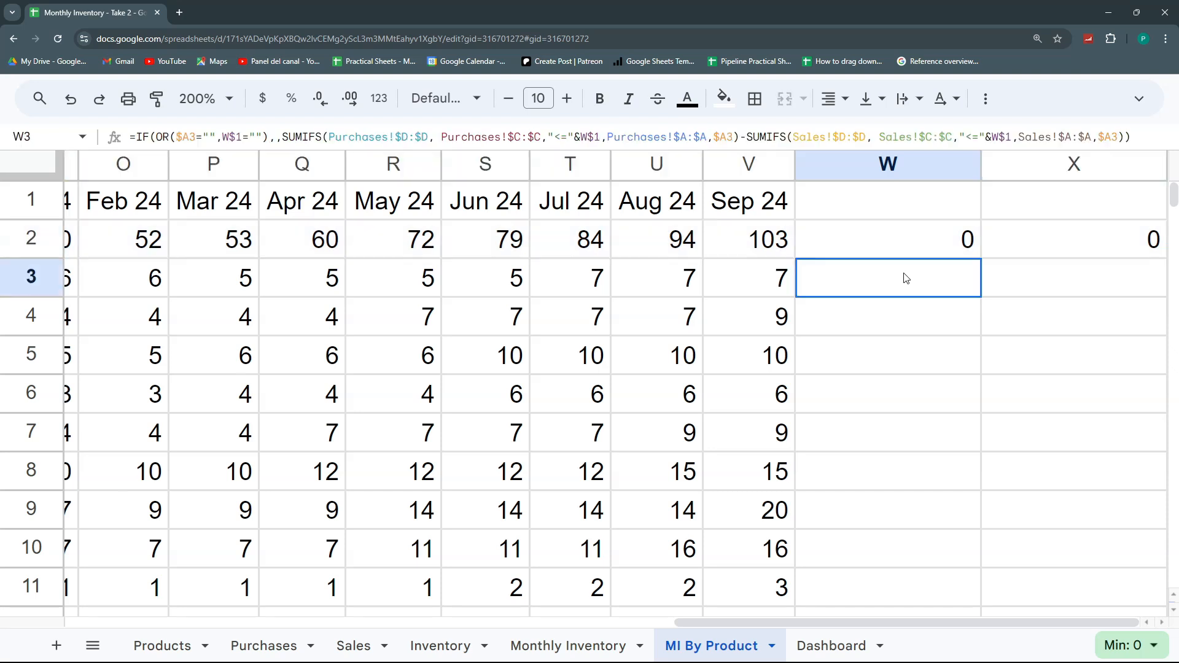
key(shift+Left)
key(shift+Left)
key(shift+Left)
key(shift+Left)
key(shift+Left)
key(shift+Left)
key(shift+Left)
key(shift+Left)
key(shift+Left)
key(shift+Left)
key(shift+Left)
key(shift+Left)
key(shift+Left)
key(shift+Left)
key(shift+Left)
key(shift+Left)
key(shift+Left)
key(shift+Left)
key(shift+Left)
key(shift+Left)
key(shift+Left)
key(shift+Left)
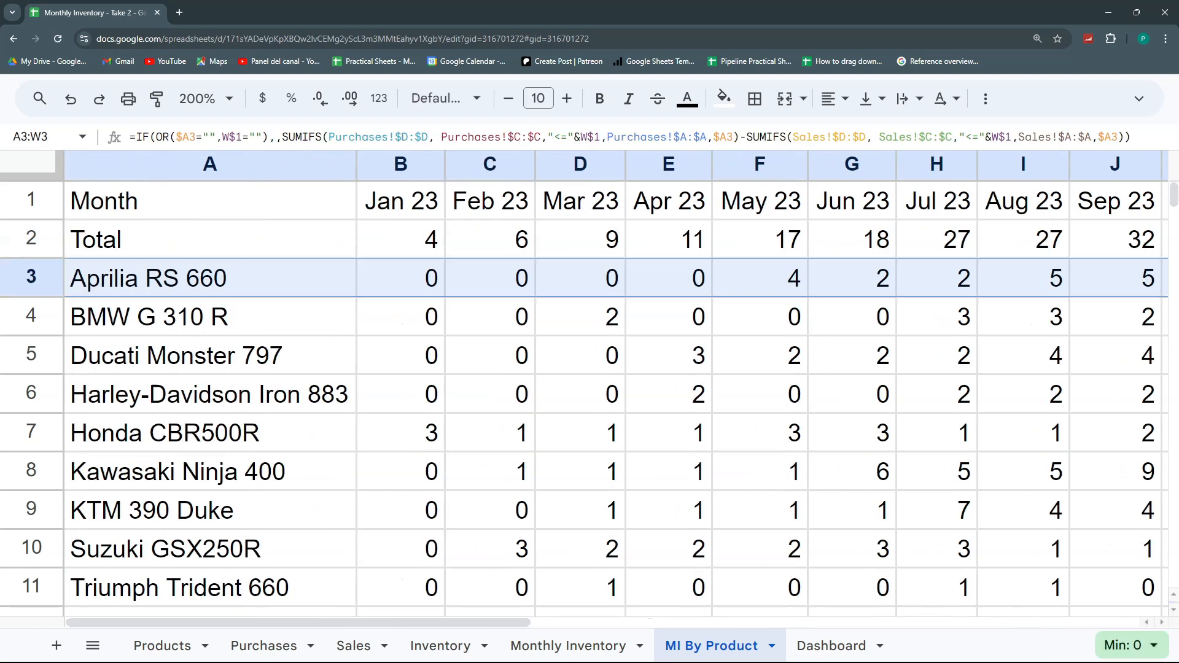
click(692, 359)
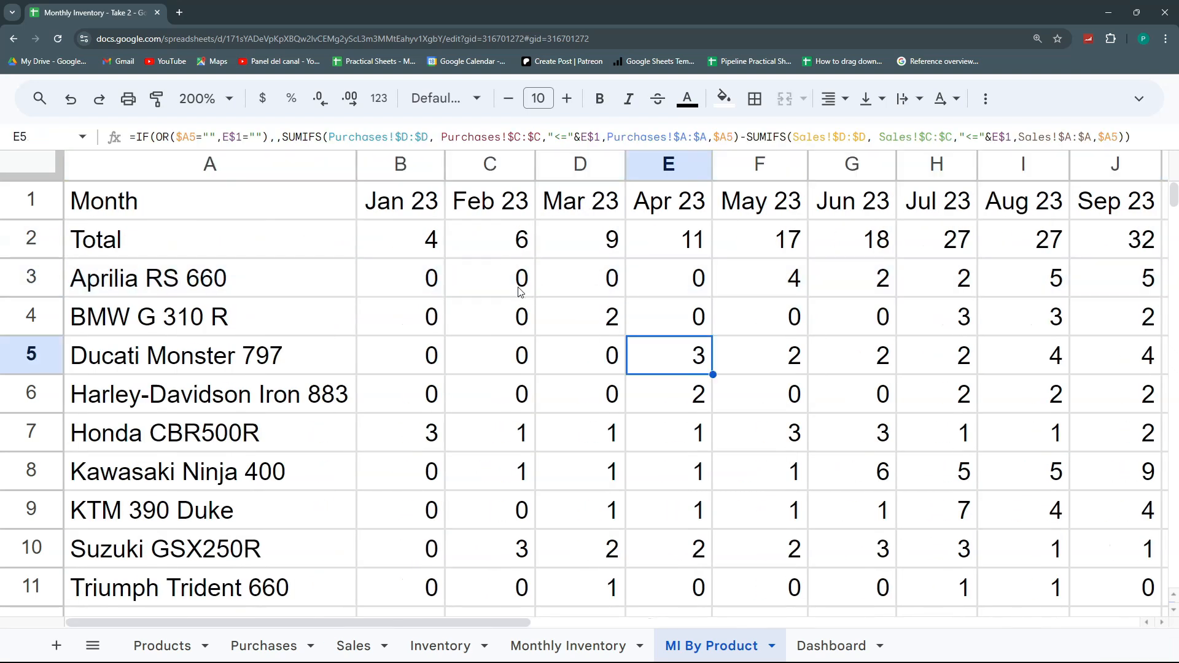
click(430, 247)
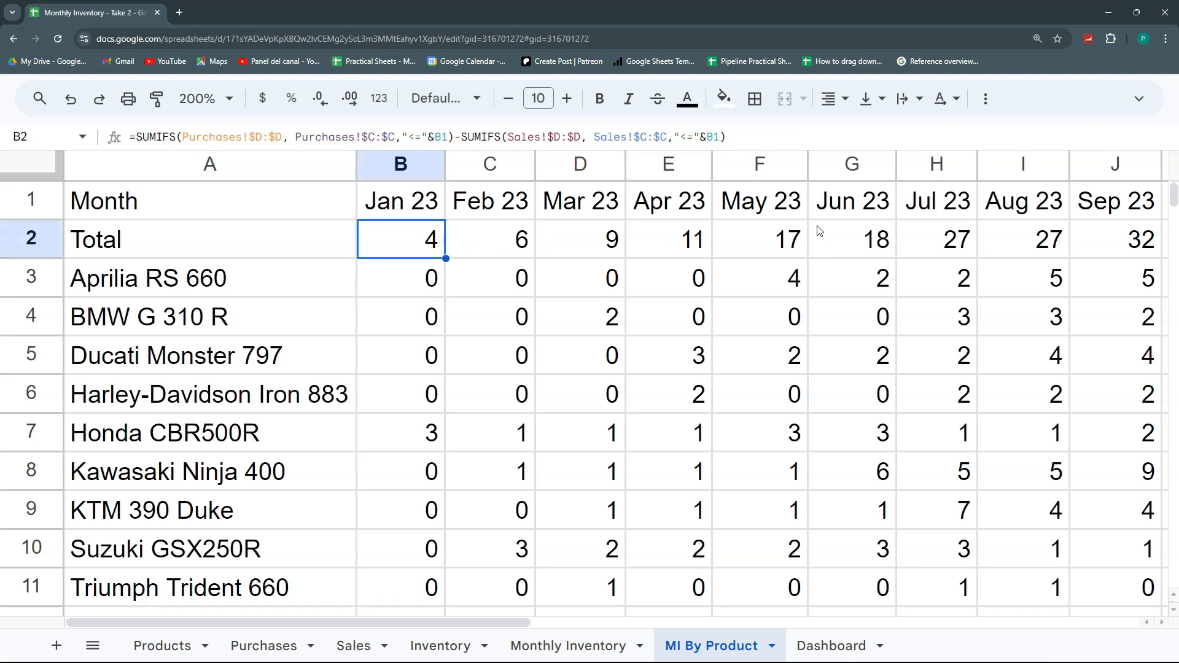
- Review the Total row formulas month by month from B2 across to O2
key(Right)
key(Right)
key(Right)
key(Right)
key(Right)
key(Right)
key(Right)
key(Right)
key(Right)
key(Right)
key(Right)
key(Right)
key(Right)
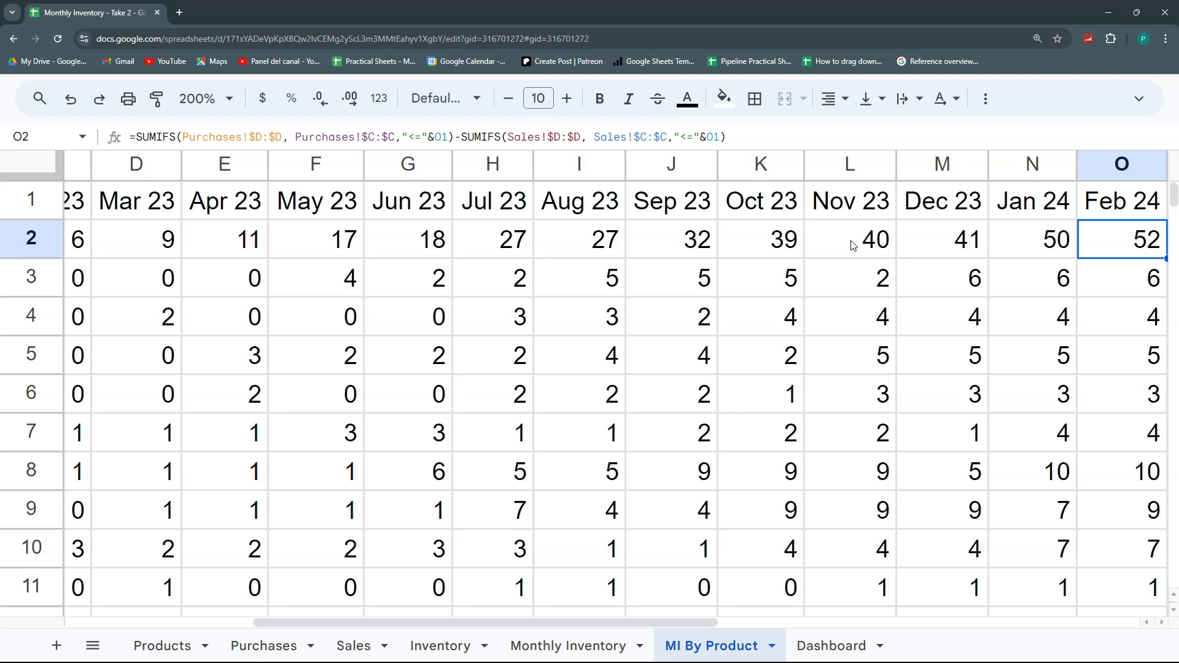
- Examine the product inventory figures for December 2023 and the formulas in K4, K3 and N3
key(Left)
key(Left)
drag(936, 282, 944, 468)
click(747, 309)
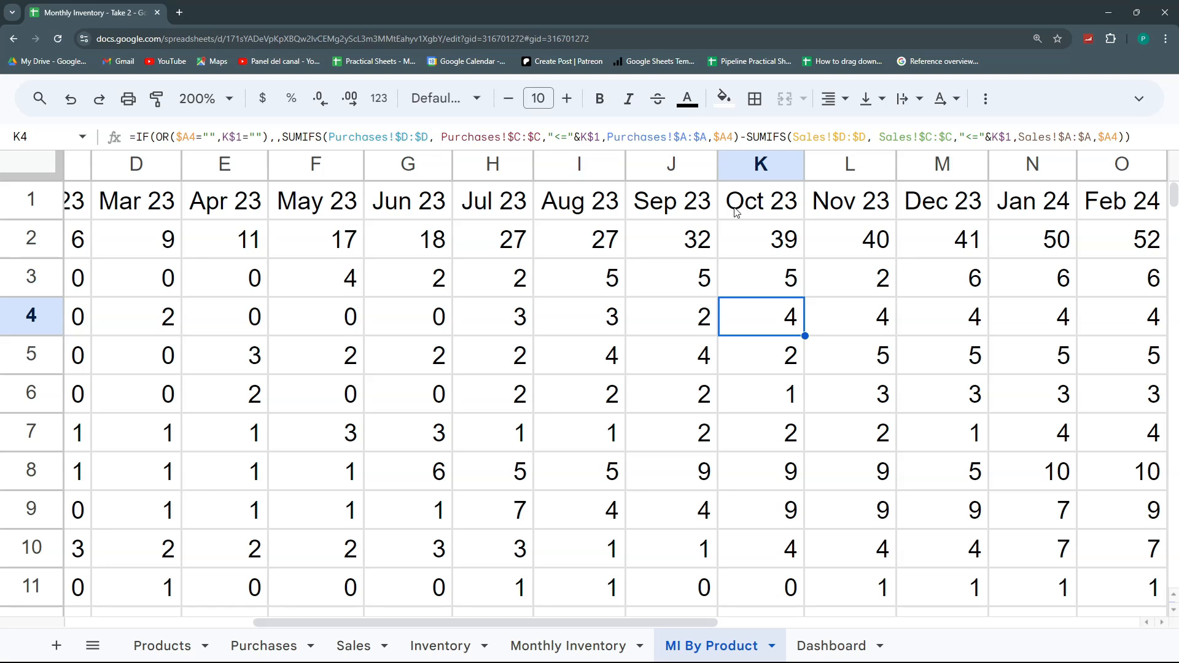
click(764, 282)
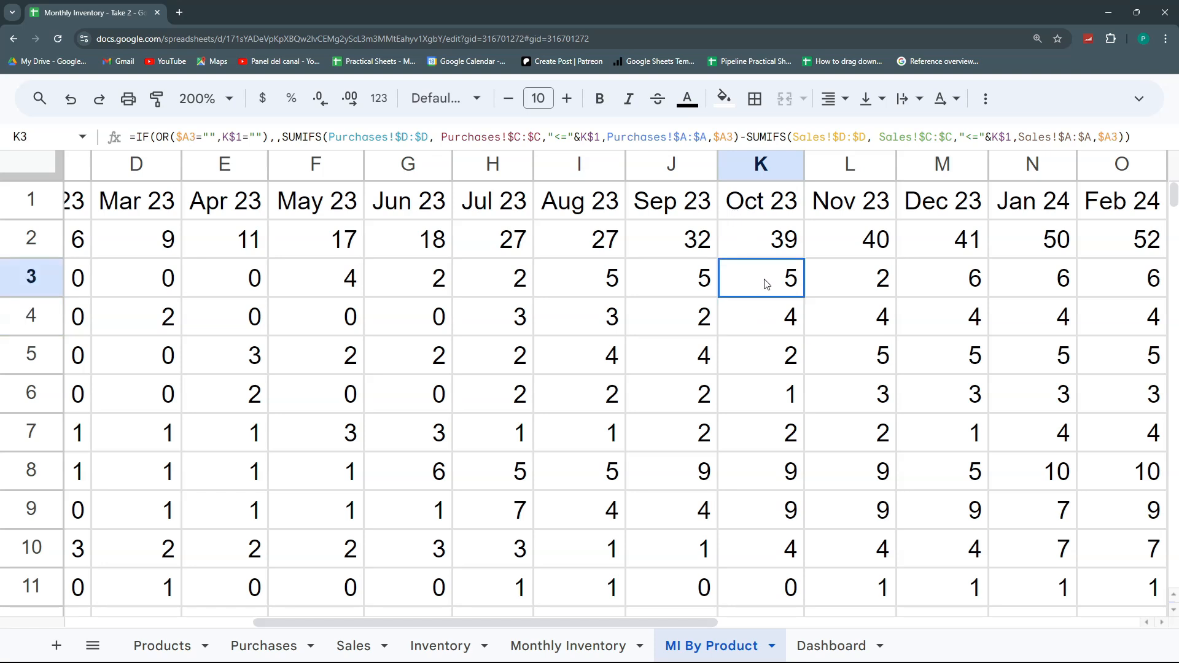
click(984, 203)
click(943, 291)
key(Right)
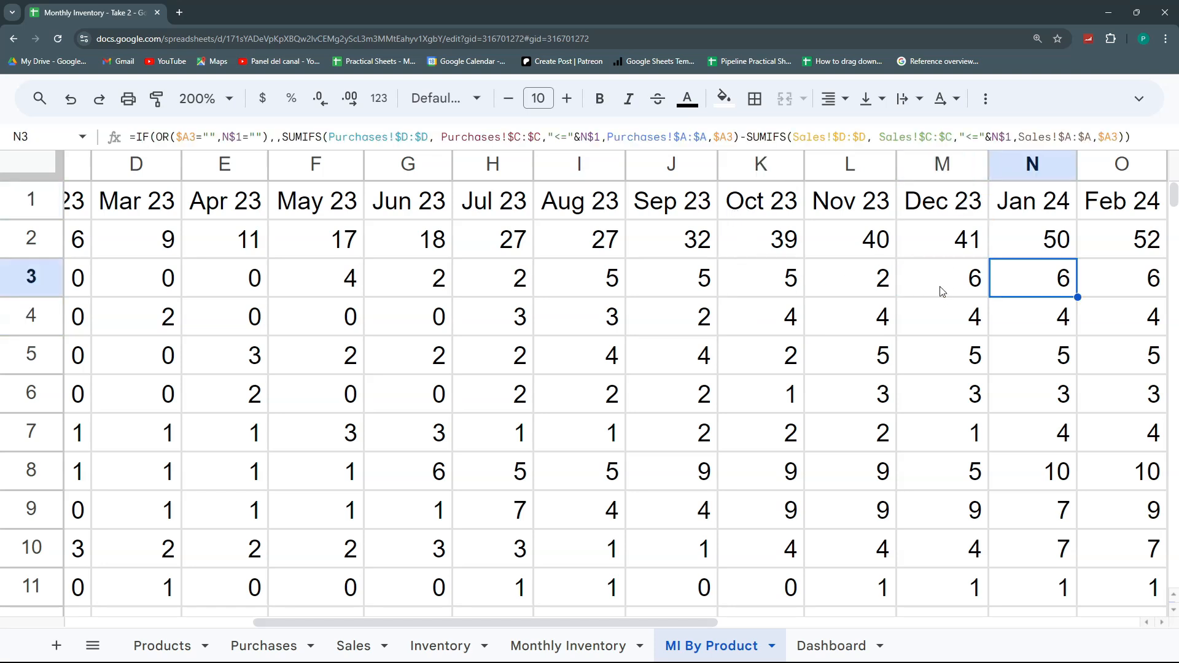
- Check the row 3 product formula through the 2024 months and into the columns without a month, up to X3
key(Right)
key(Right)
key(Right)
key(Right)
key(Right)
key(Right)
key(Right)
key(Right)
key(Right)
key(Right)
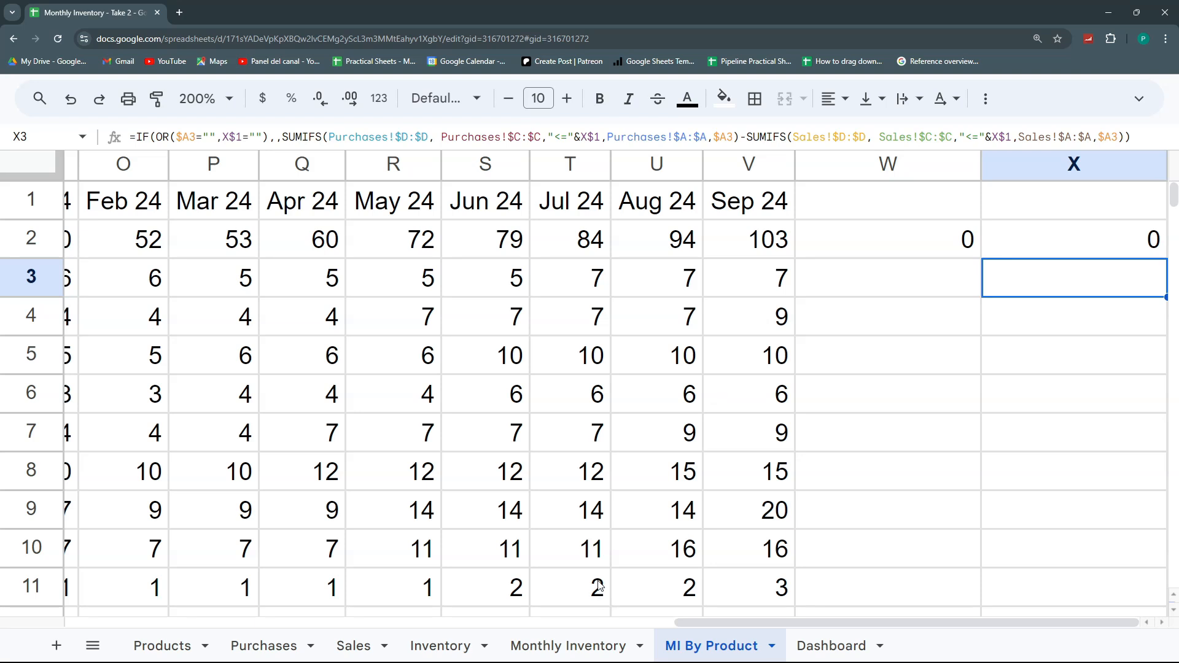
- Examine the Inventory column and the B2 formula in the Monthly Inventory sheet for comparison
click(565, 646)
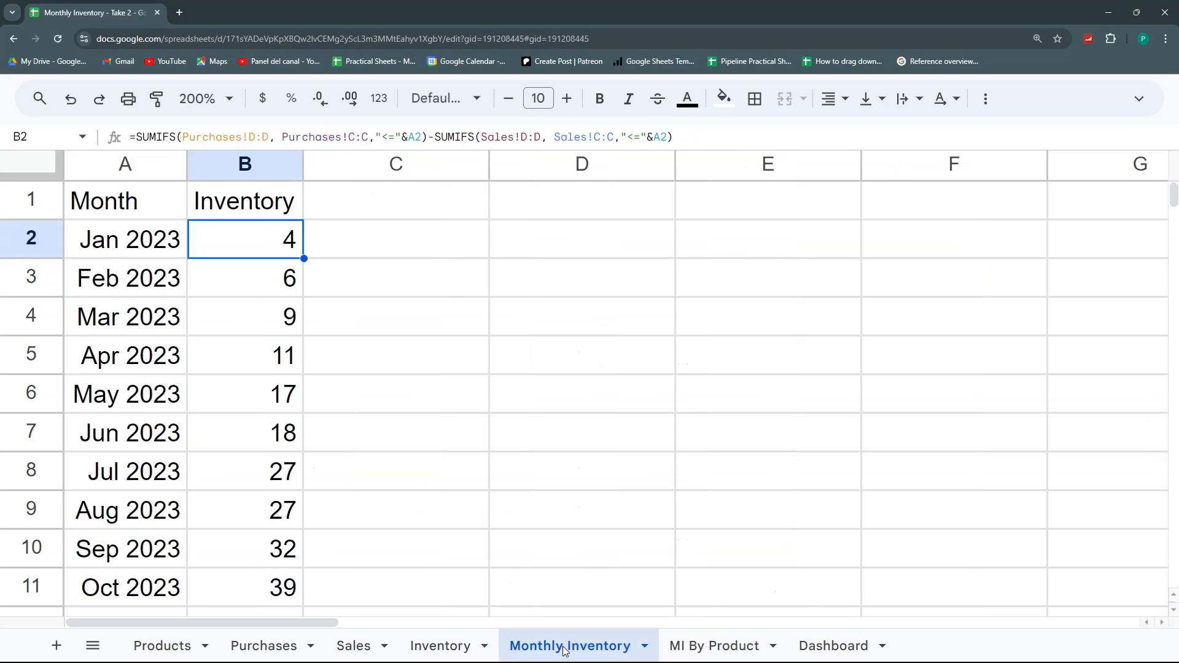
drag(259, 202, 272, 455)
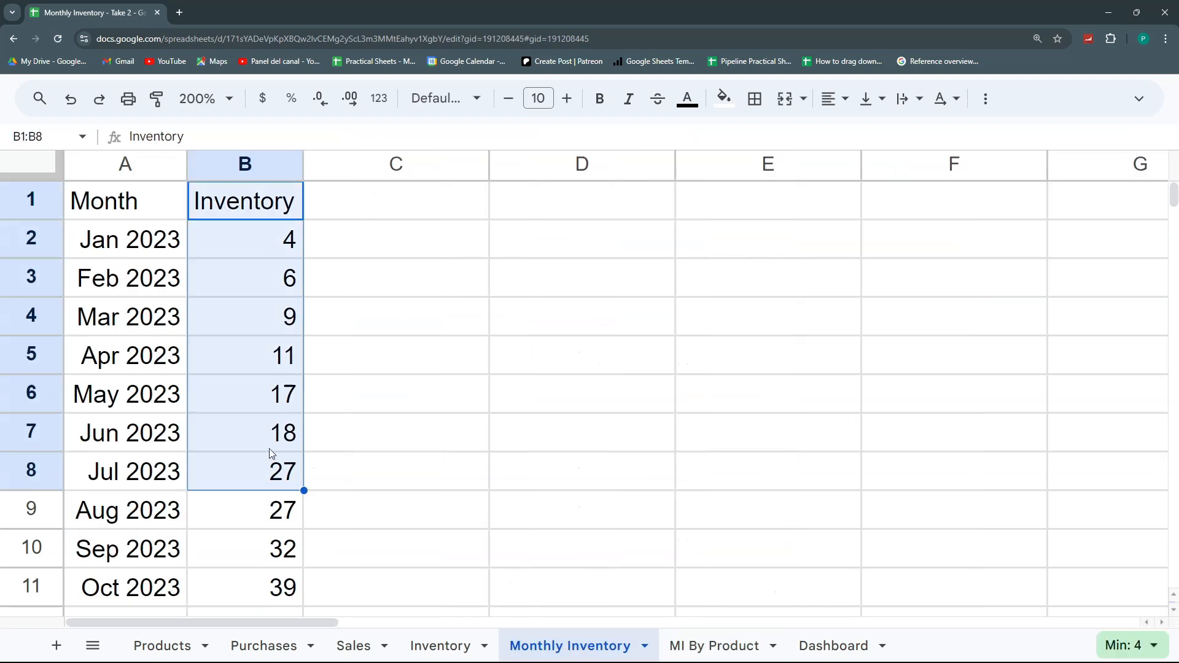
click(287, 244)
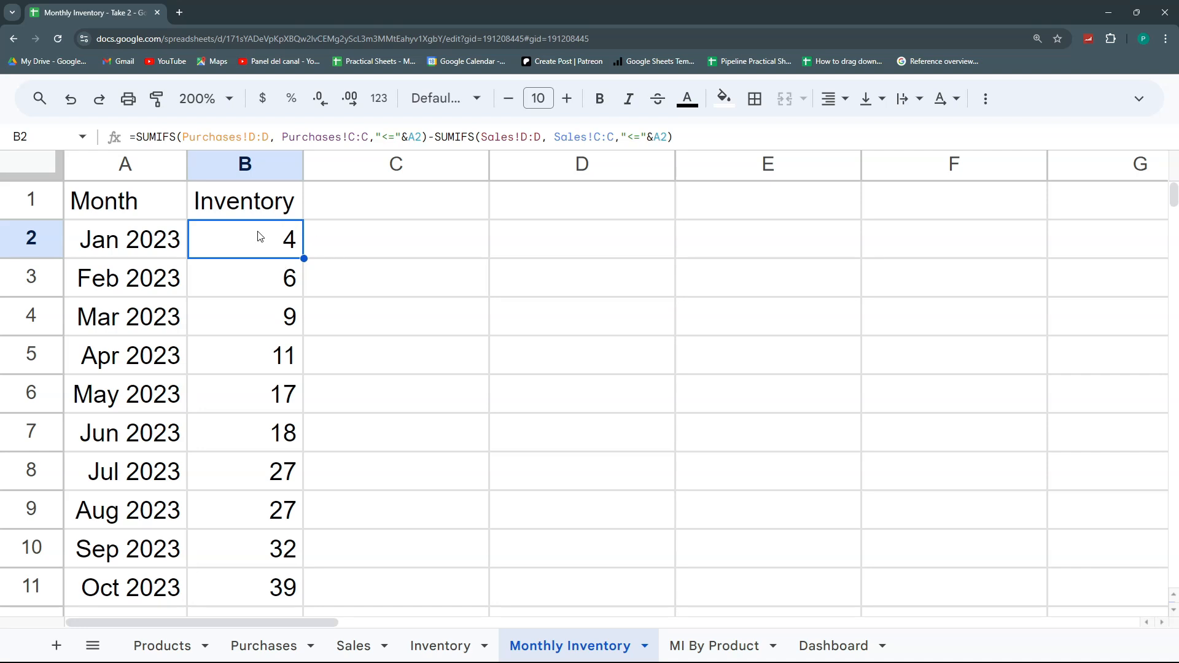
- Return to the MI By Product sheet and review row 3 back to the product list formula in A3
click(713, 644)
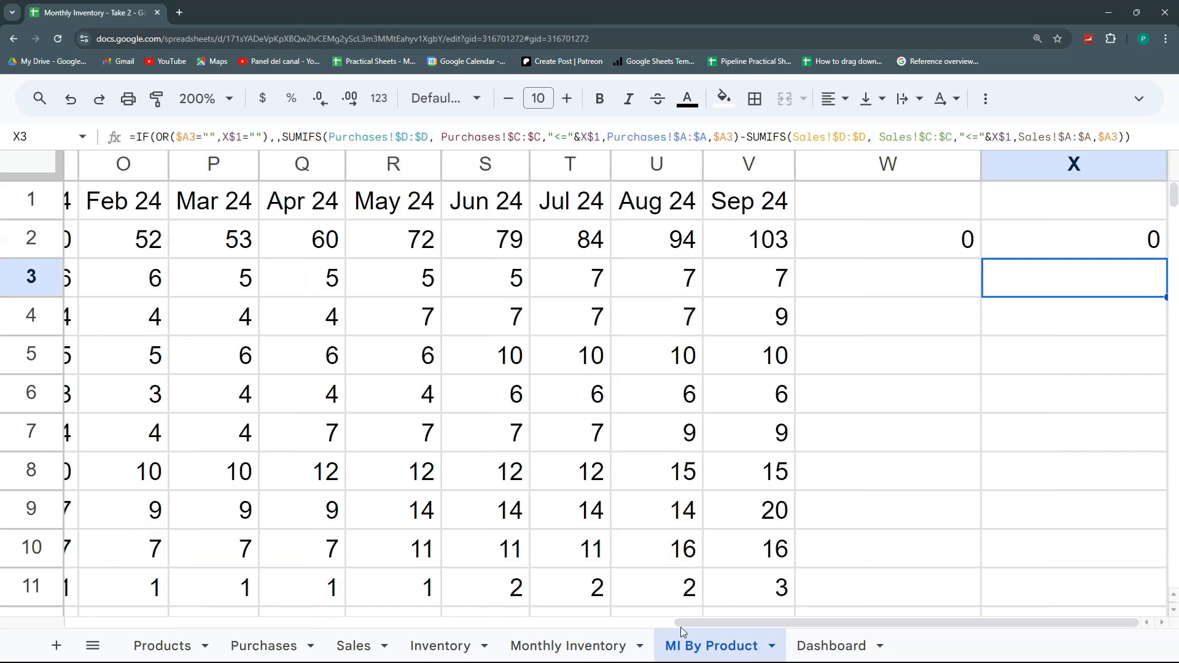
click(387, 284)
key(Left)
key(Left)
key(Left)
key(Left)
key(Left)
key(Left)
key(Left)
key(Left)
key(Left)
key(Left)
key(Left)
key(Left)
key(Left)
key(Left)
key(Left)
key(Left)
key(Left)
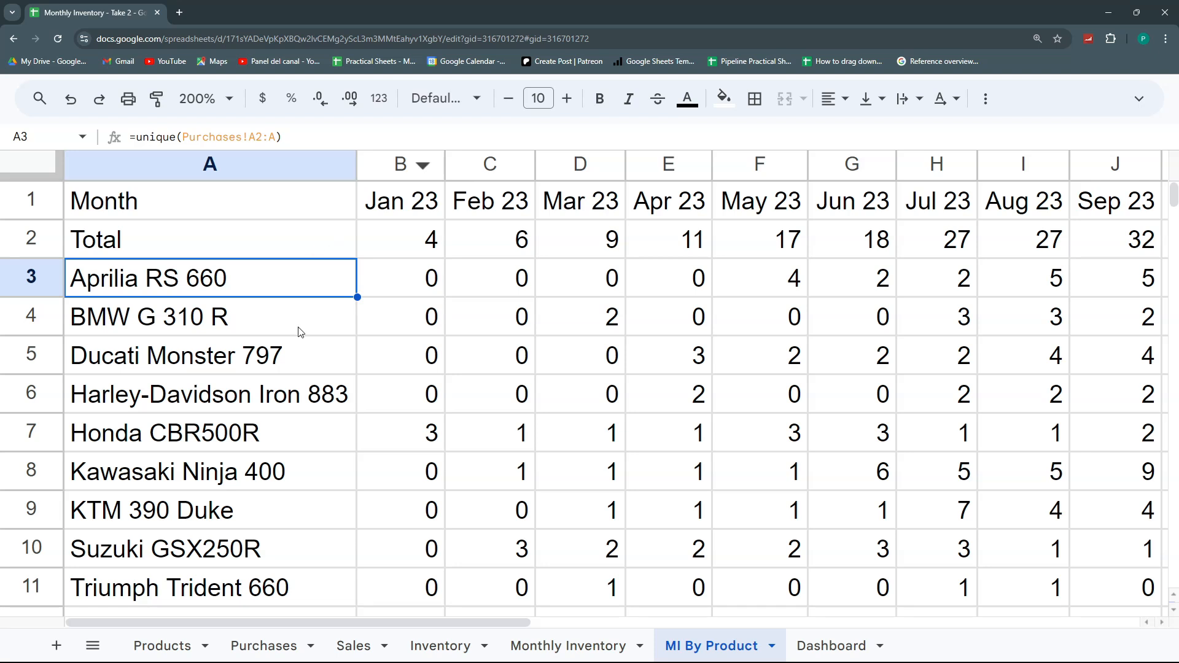
- Examine the purchases and sales SUMIFS parts of the B2 formula in the Monthly Inventory sheet, leaving the formula as it is
click(581, 645)
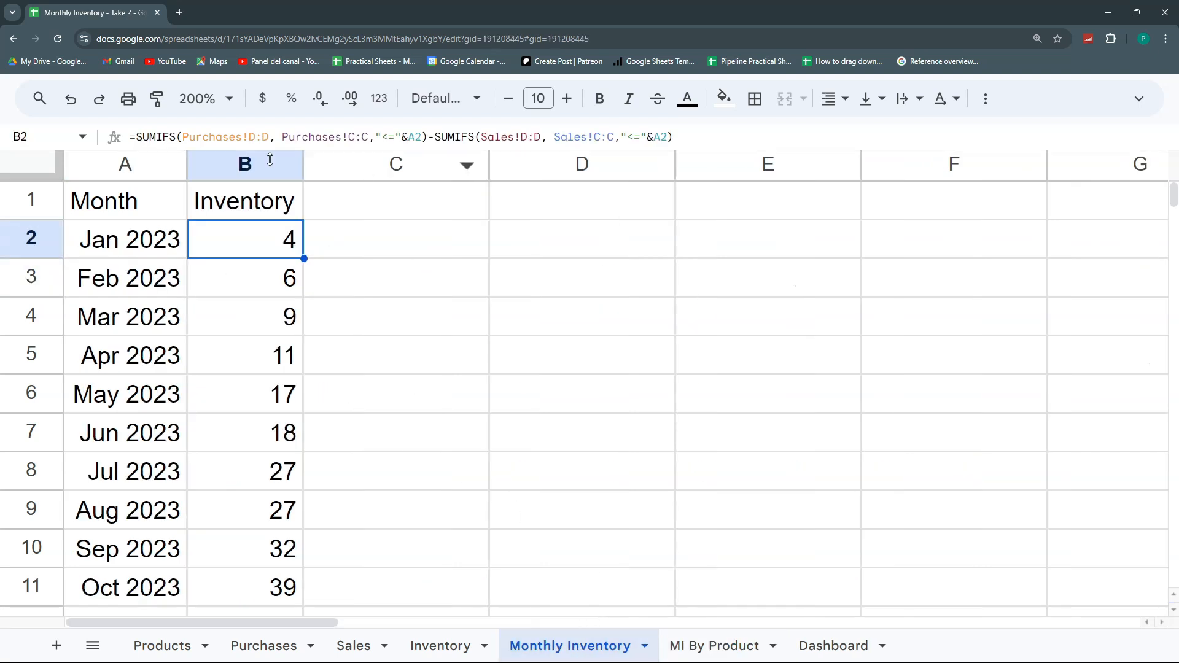
drag(146, 135, 673, 136)
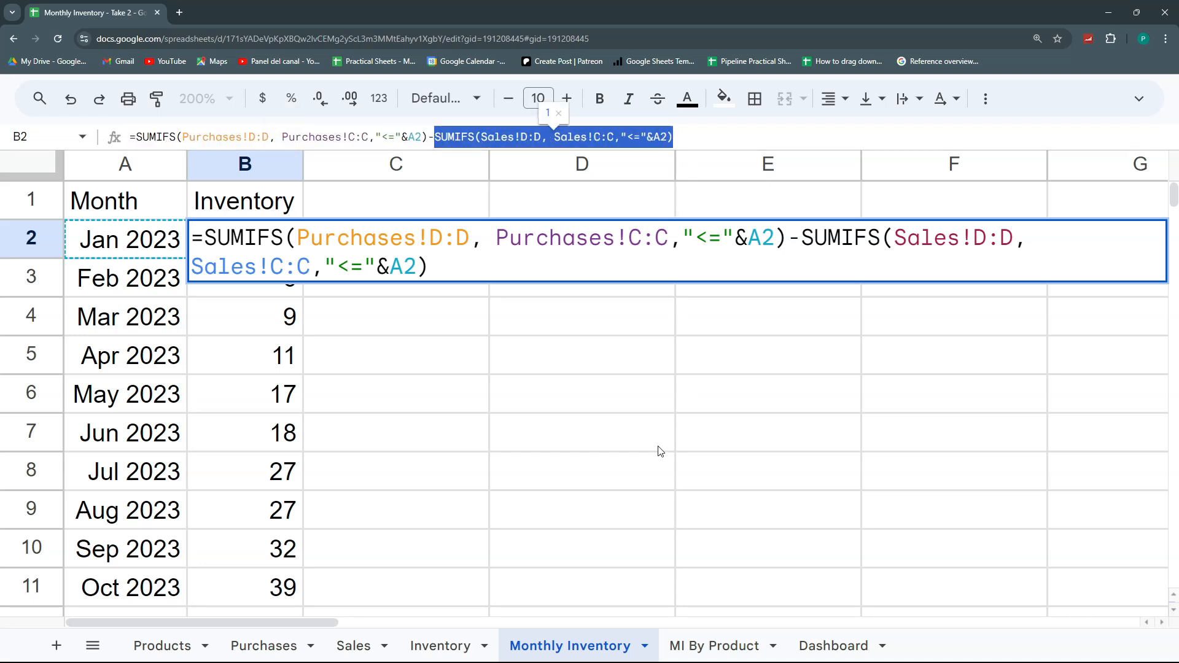
key(Return)
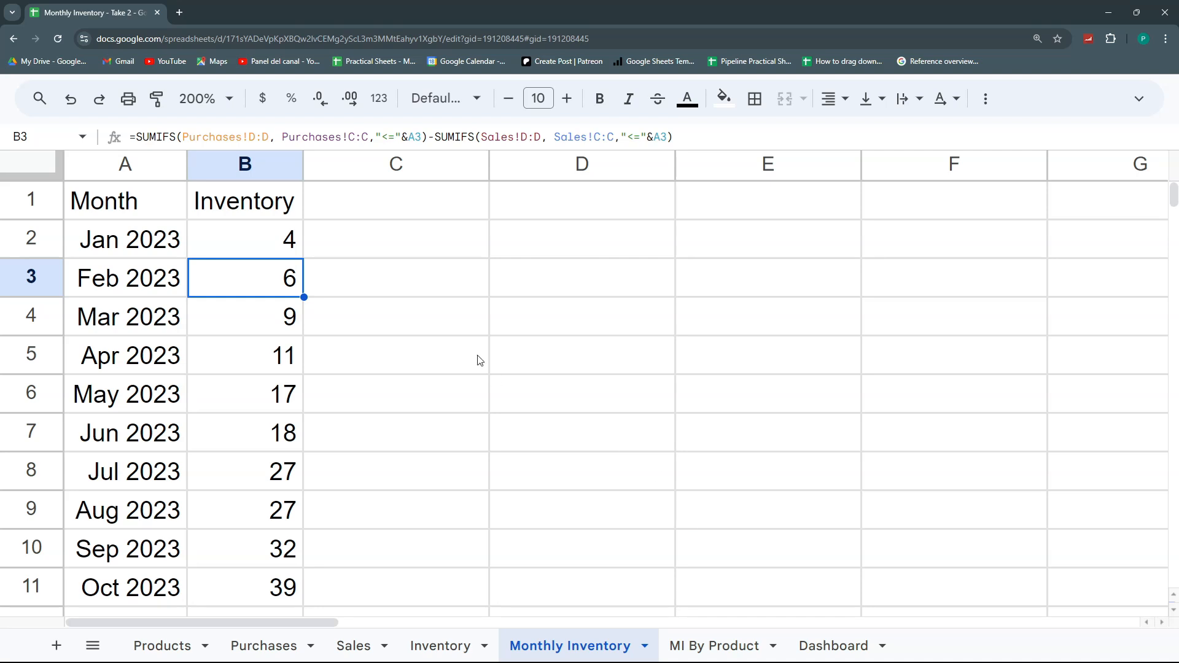